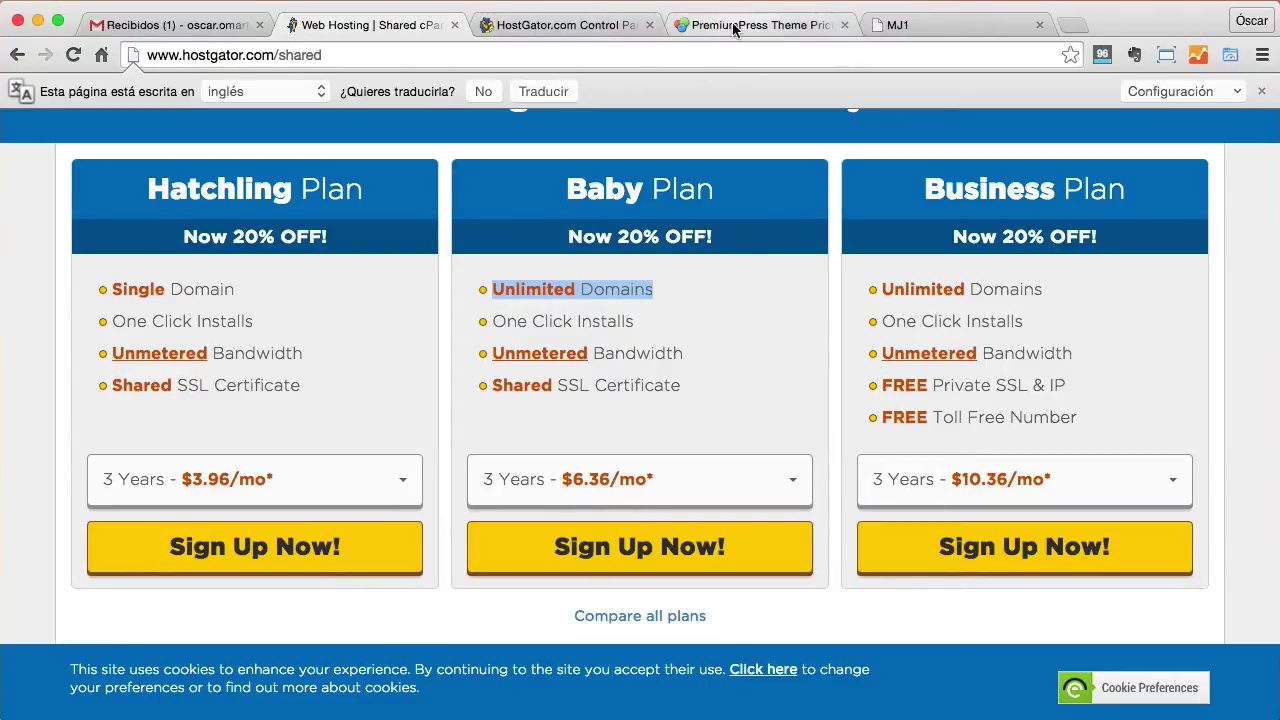
Review the HostGator control panel, PremiumPress pricing and MJ1 demo tabs, ending on HostGator.
{"action": "left_click", "coordinate": [549, 27]}
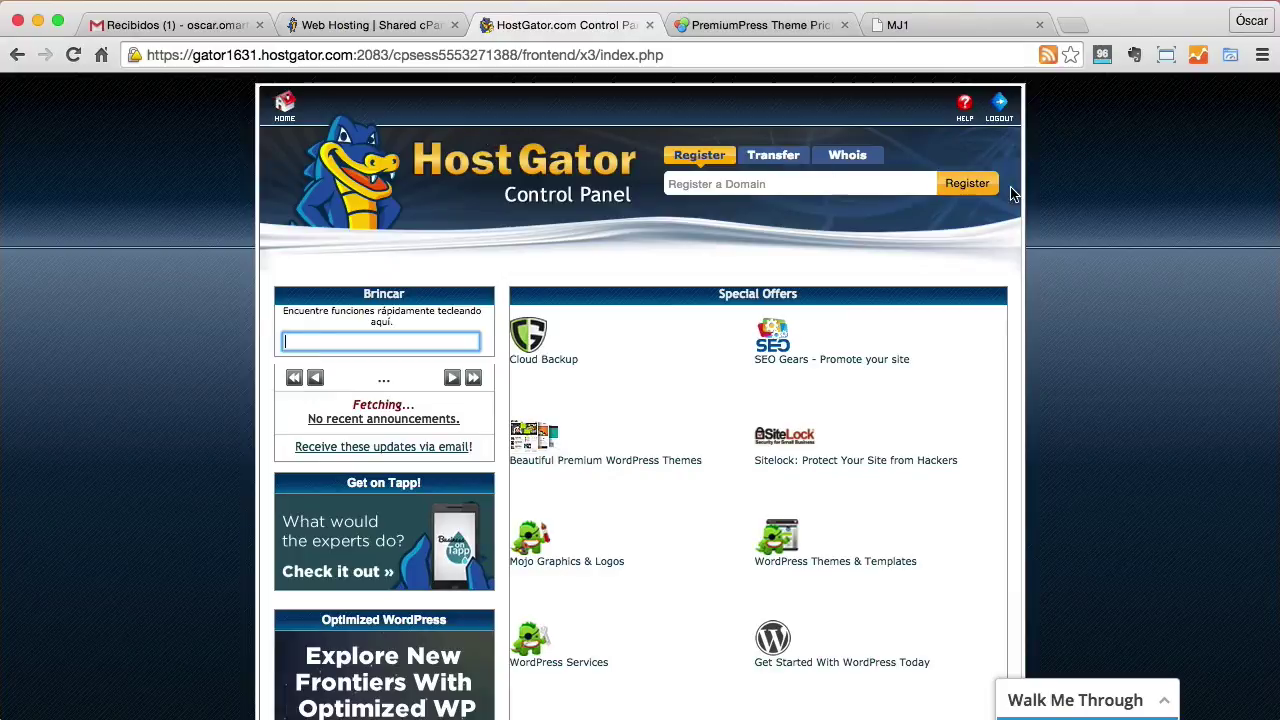
{"action": "left_click", "coordinate": [792, 25]}
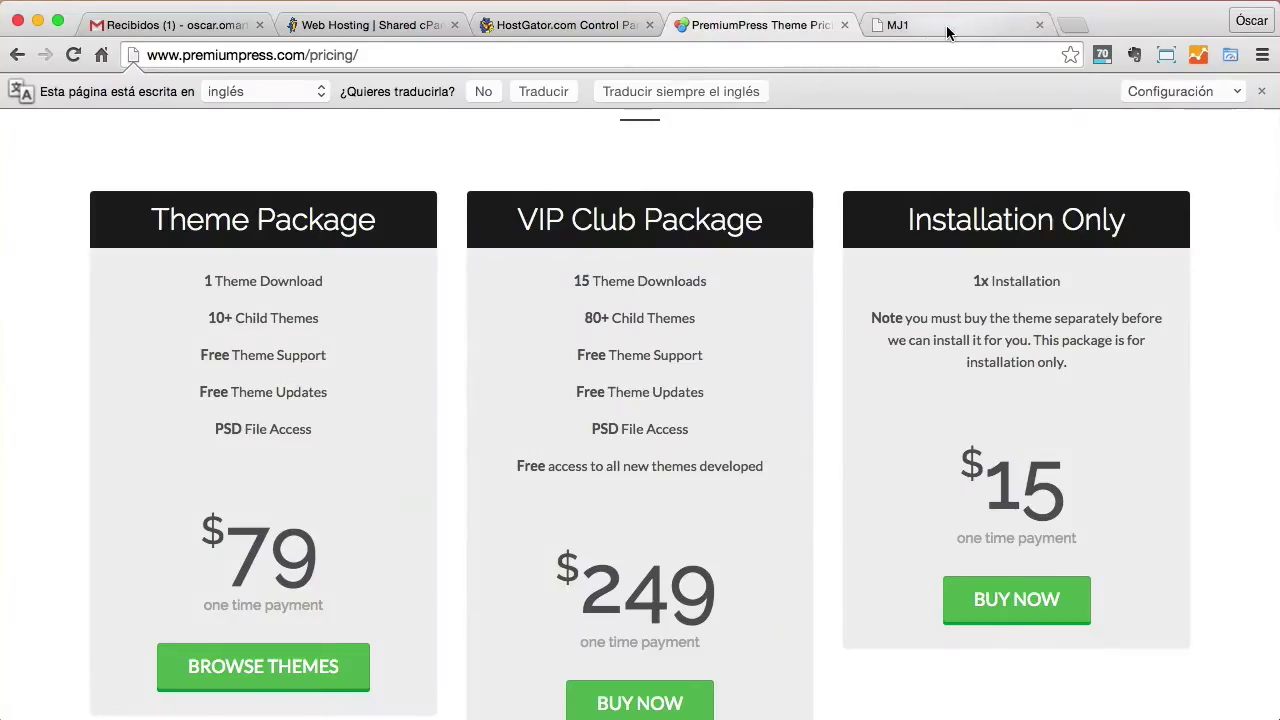
{"action": "left_click", "coordinate": [943, 27]}
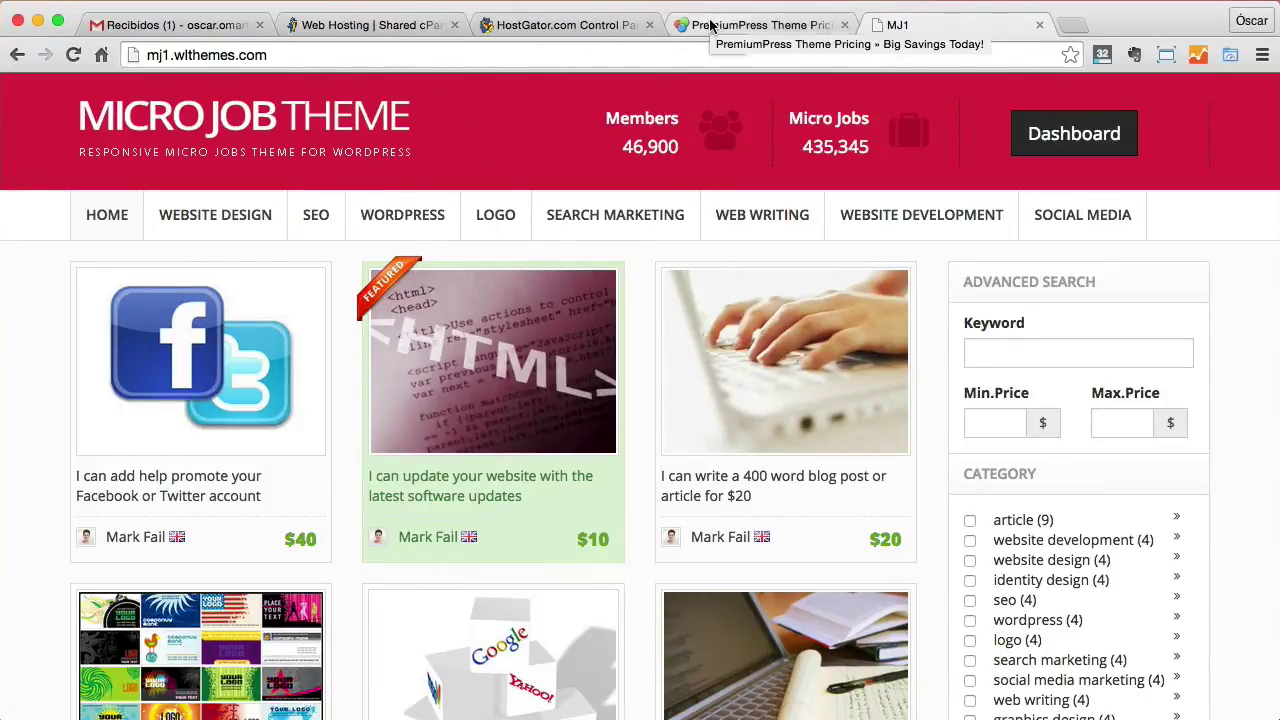
{"action": "left_click", "coordinate": [590, 28]}
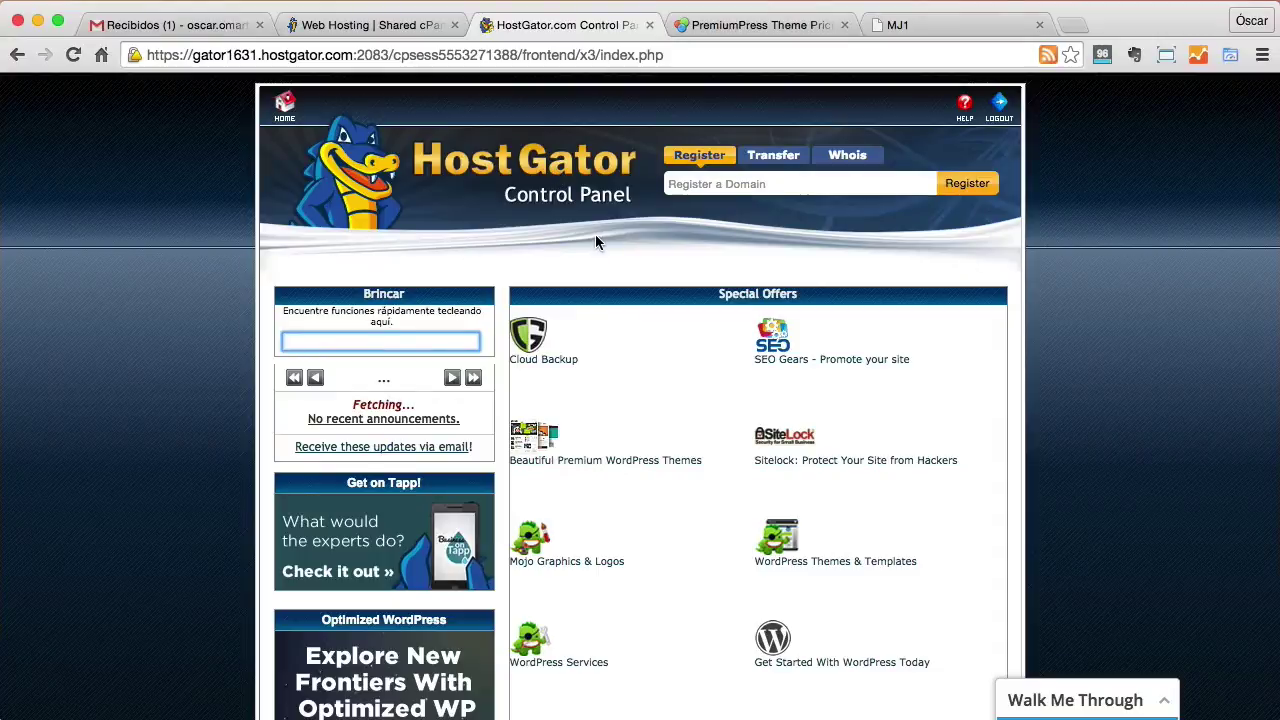
Launch the 'Get Started With WordPress Today' offer from the Special Offers list.
{"action": "scroll", "coordinate": [600, 238], "scroll_direction": "down", "scroll_amount": 3}
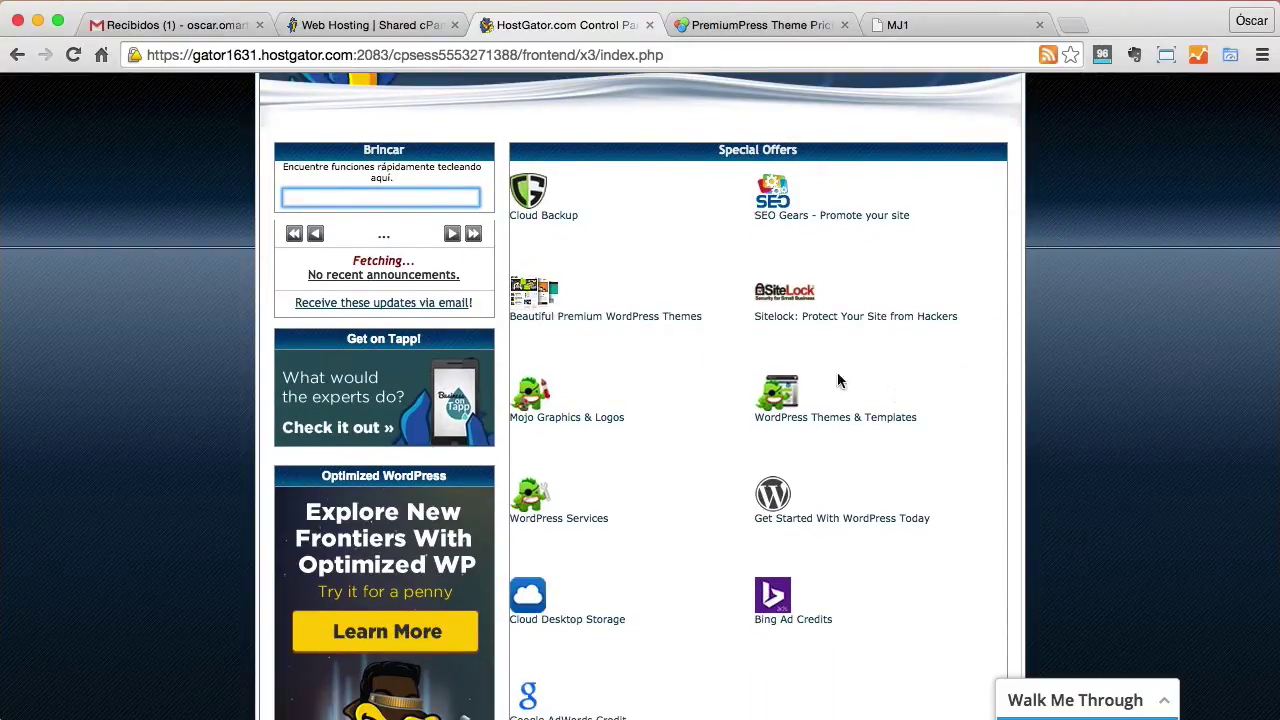
{"action": "left_click", "coordinate": [897, 519]}
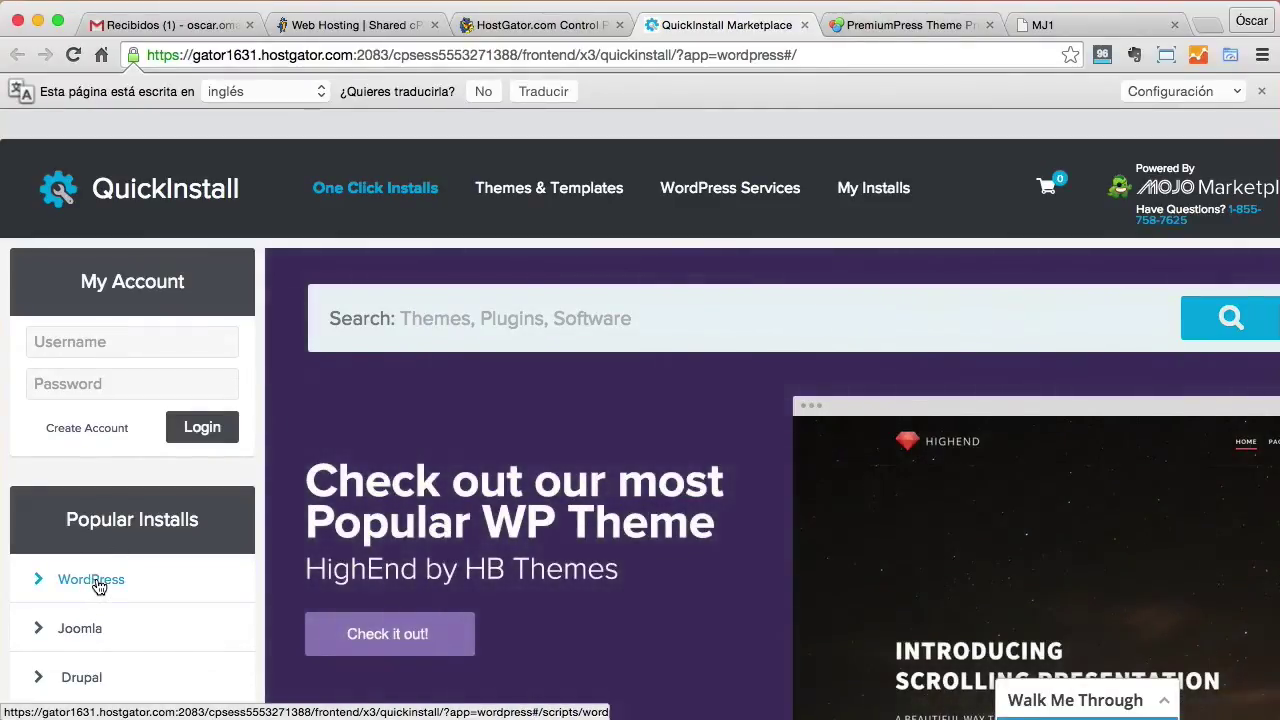
Choose WordPress under Popular Installs and start its free Install WordPress option.
{"action": "left_click", "coordinate": [95, 588]}
{"action": "scroll", "coordinate": [663, 550], "scroll_direction": "down", "scroll_amount": 2}
{"action": "scroll", "coordinate": [663, 548], "scroll_direction": "down", "scroll_amount": 10}
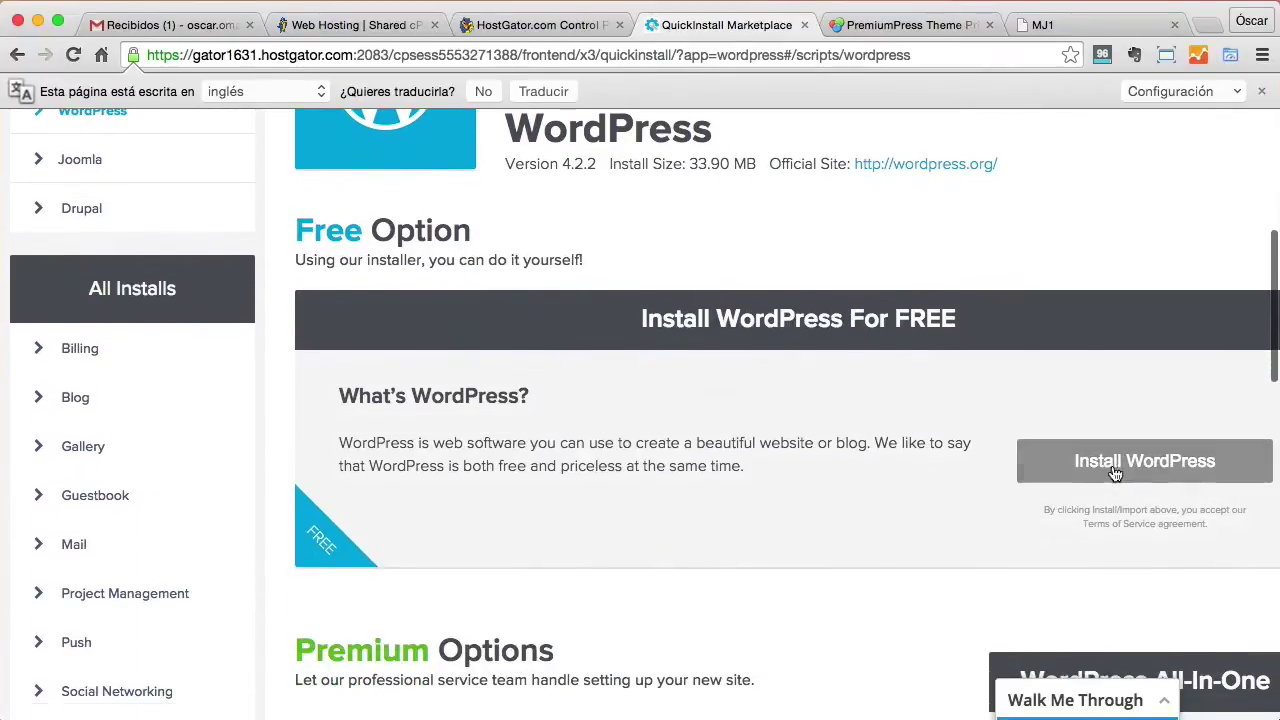
{"action": "left_click", "coordinate": [1117, 466]}
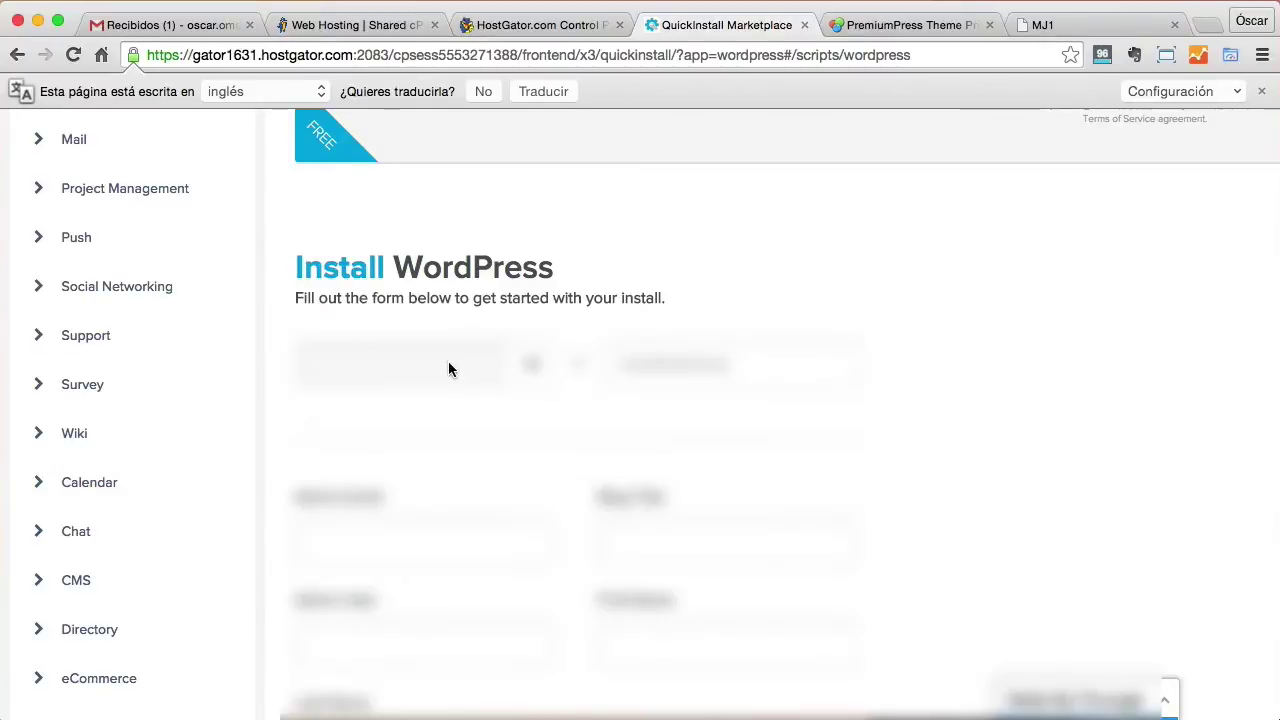
Set the install location to apruebaspruebas.com with path microtrabajos.
{"action": "left_click", "coordinate": [444, 361]}
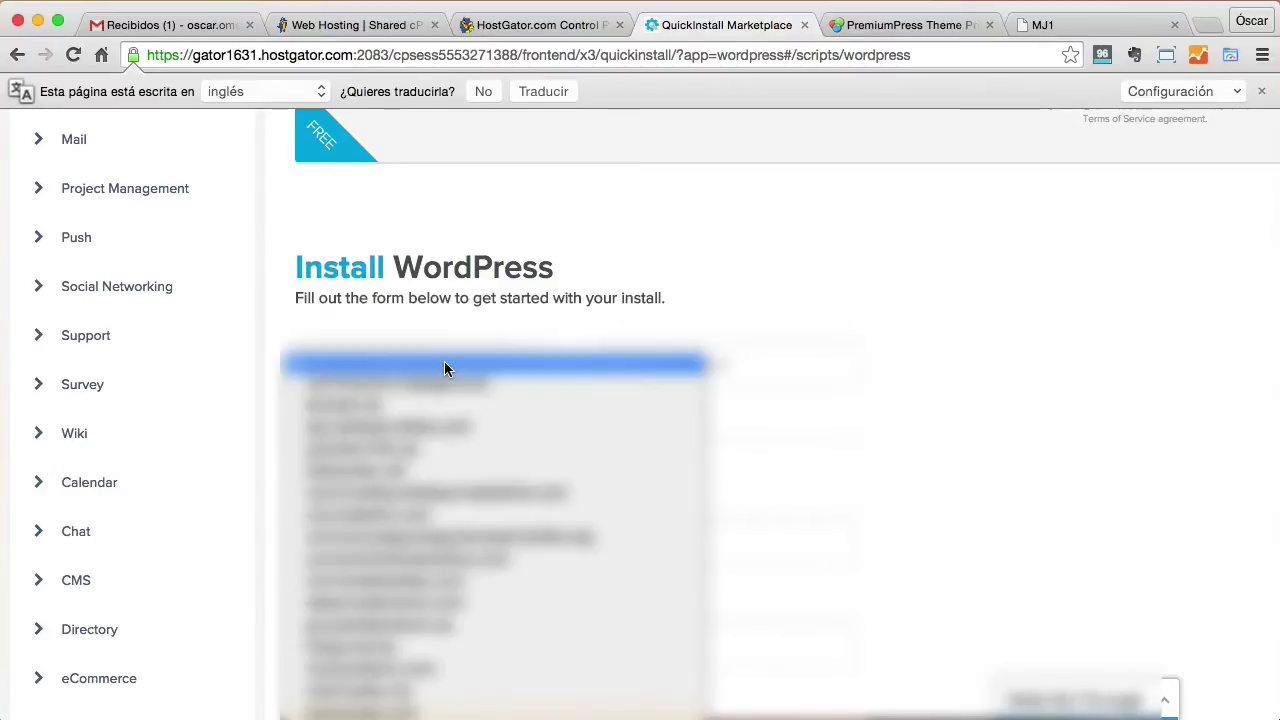
{"action": "left_click", "coordinate": [435, 428]}
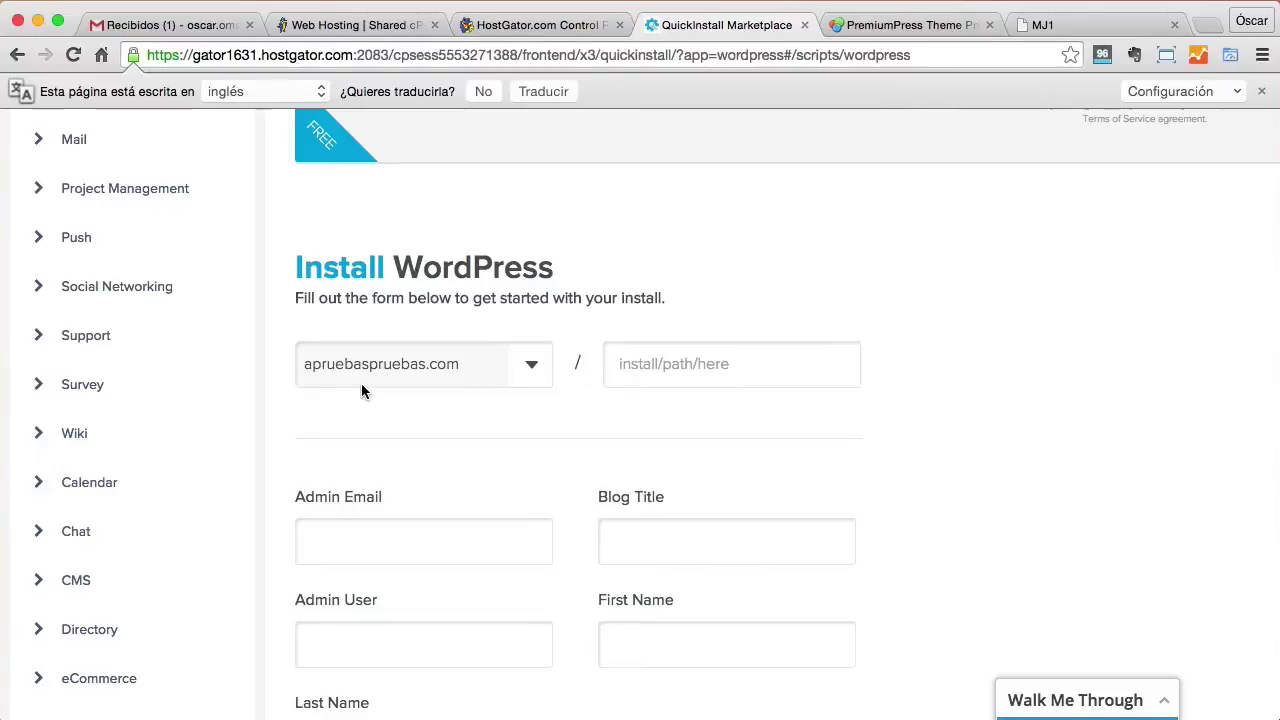
{"action": "left_click", "coordinate": [744, 373]}
{"action": "type", "text": "mi"}
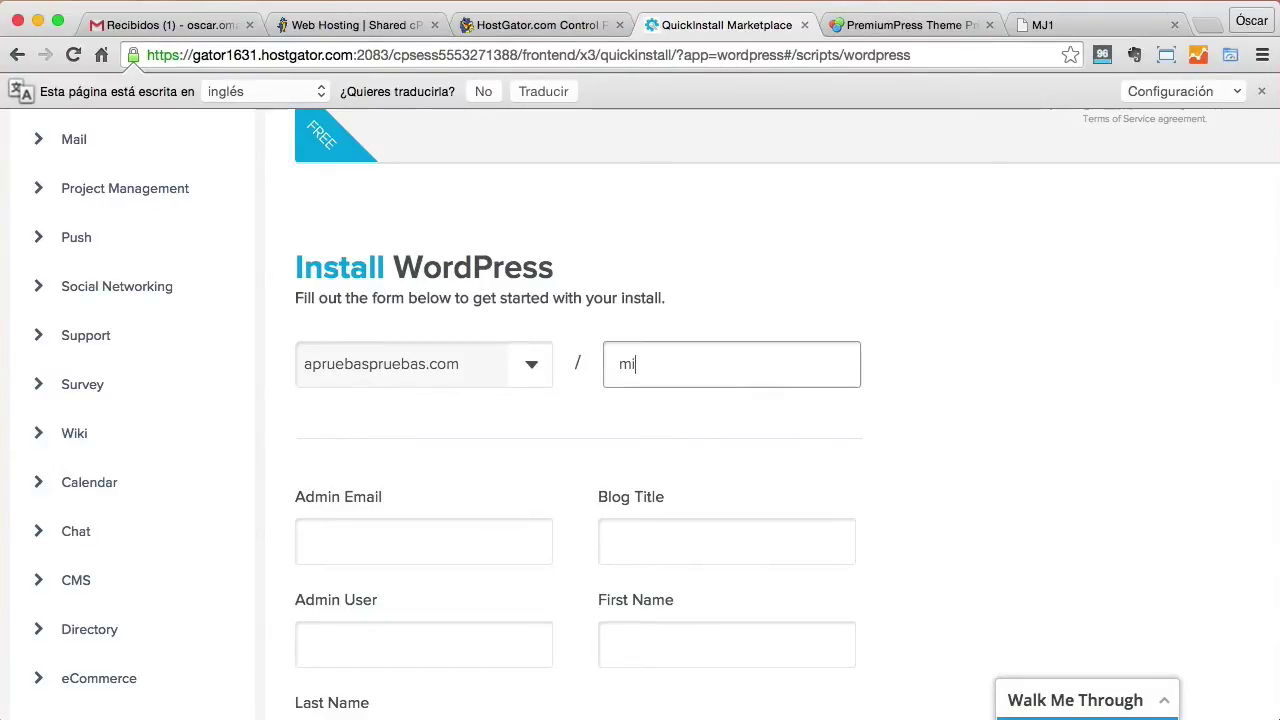
{"action": "type", "text": "crotrabajos"}
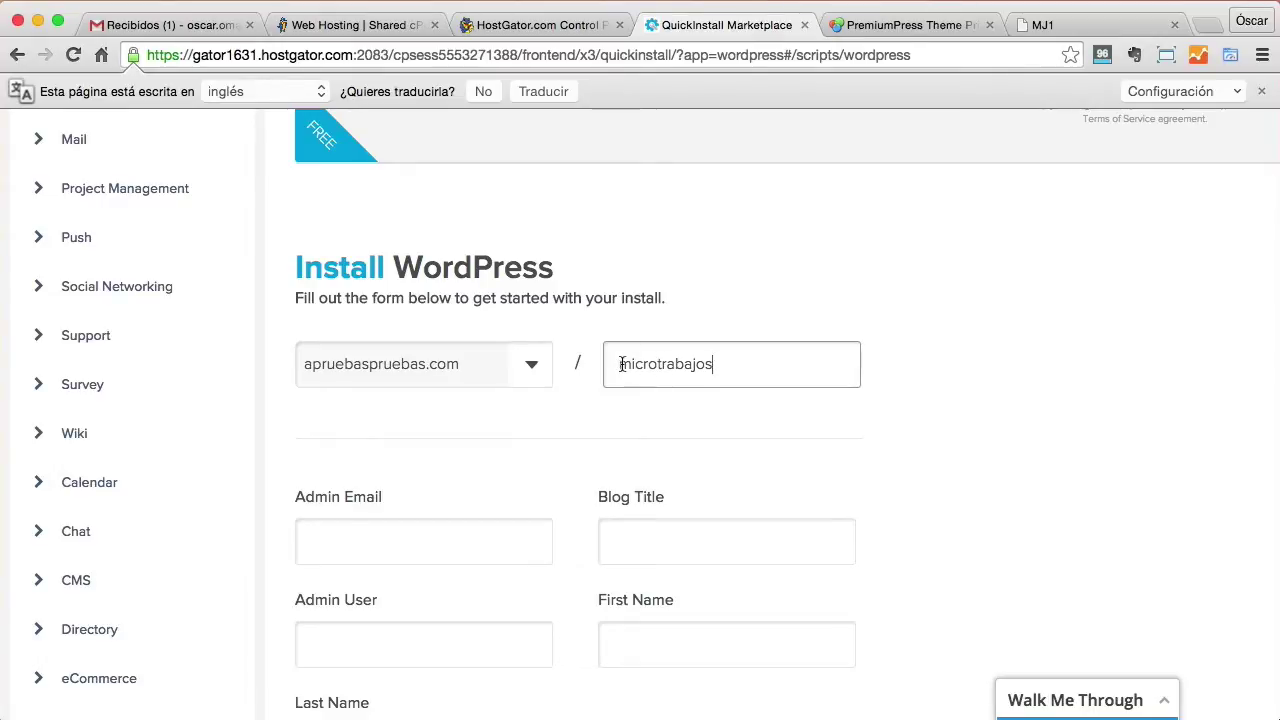
{"action": "left_click_drag", "start_coordinate": [621, 364], "coordinate": [767, 364]}
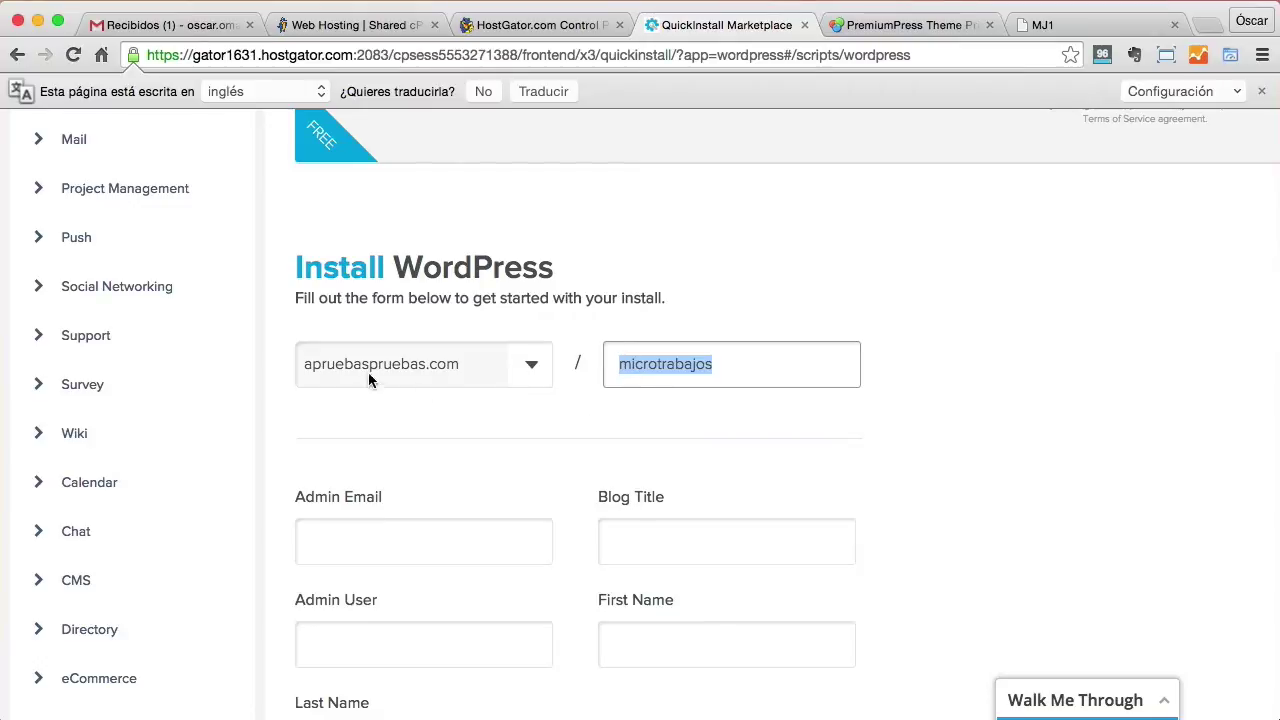
{"action": "left_click", "coordinate": [646, 363]}
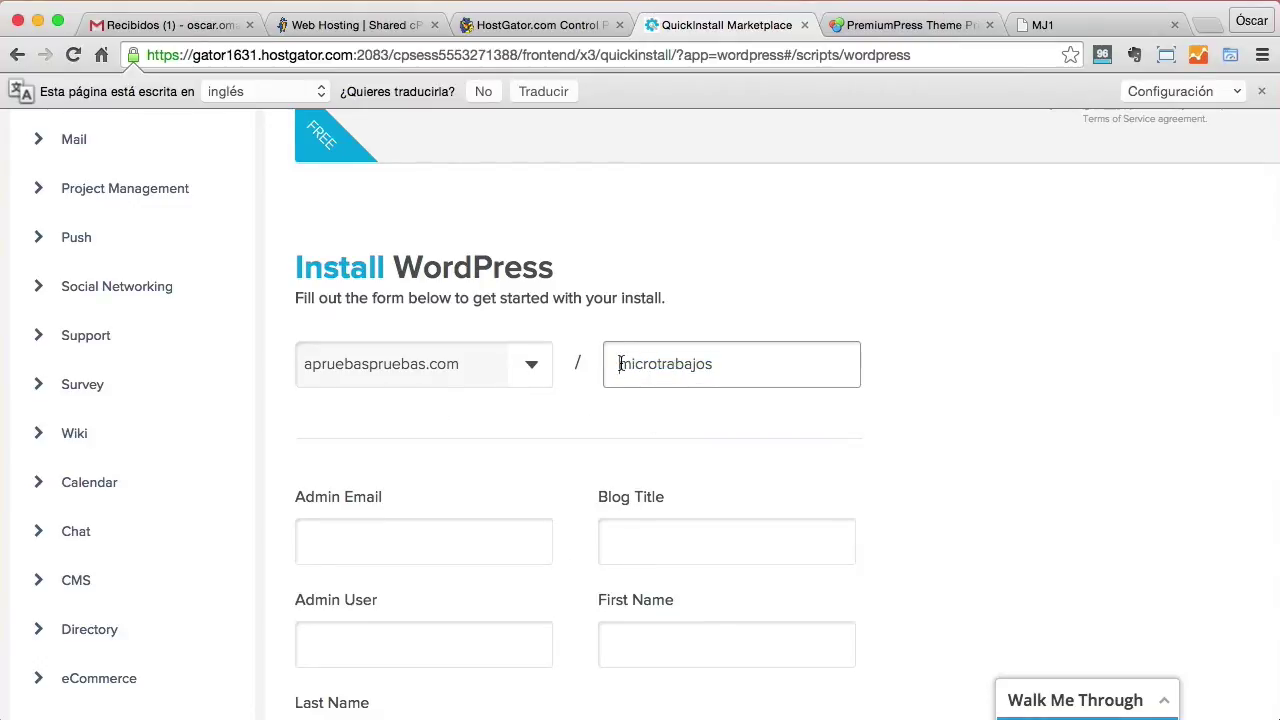
{"action": "left_click_drag", "start_coordinate": [620, 364], "coordinate": [740, 363]}
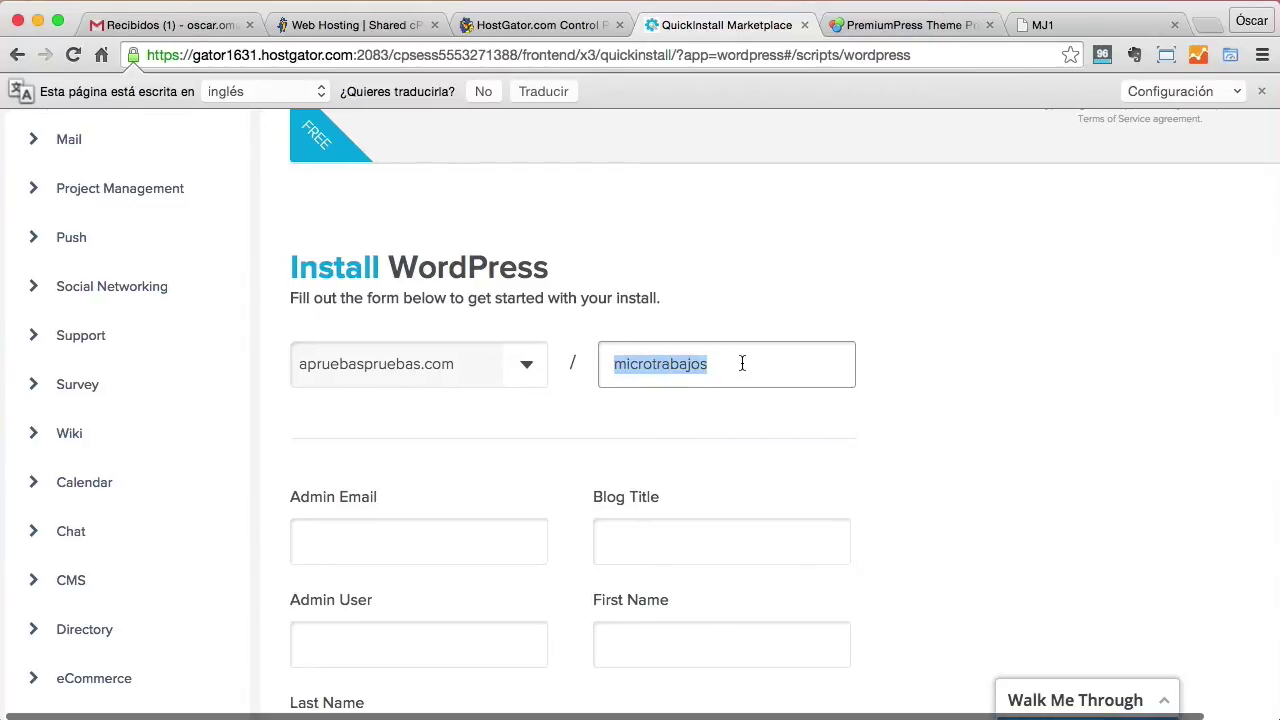
Enter the owner's e-mail, admin user 'admin' and first and last name, then install WordPress.
{"action": "left_click", "coordinate": [382, 541]}
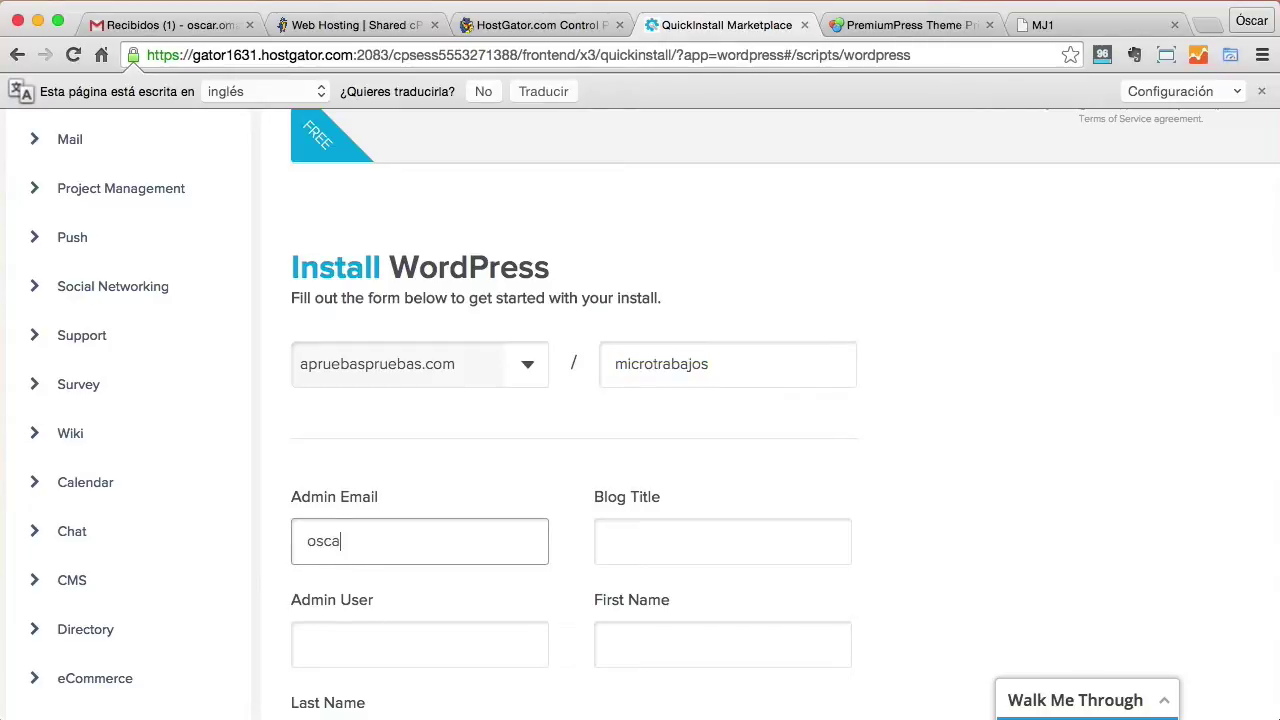
{"action": "key", "text": "Tab"}
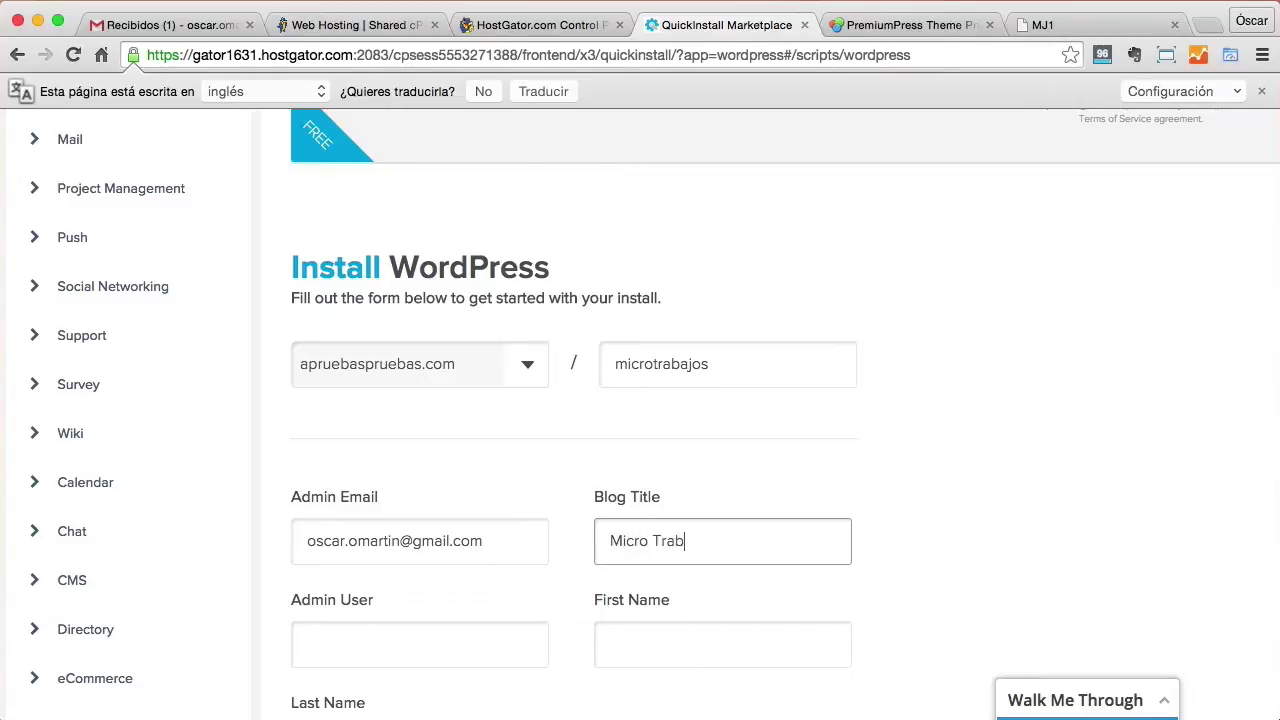
{"action": "key", "text": "Tab"}
{"action": "type", "text": "admin"}
{"action": "key", "text": "Tab"}
{"action": "type", "text": "oscar"}
{"action": "scroll", "coordinate": [470, 555], "scroll_direction": "down", "scroll_amount": 2}
{"action": "left_click", "coordinate": [408, 637]}
{"action": "type", "text": "marti"}
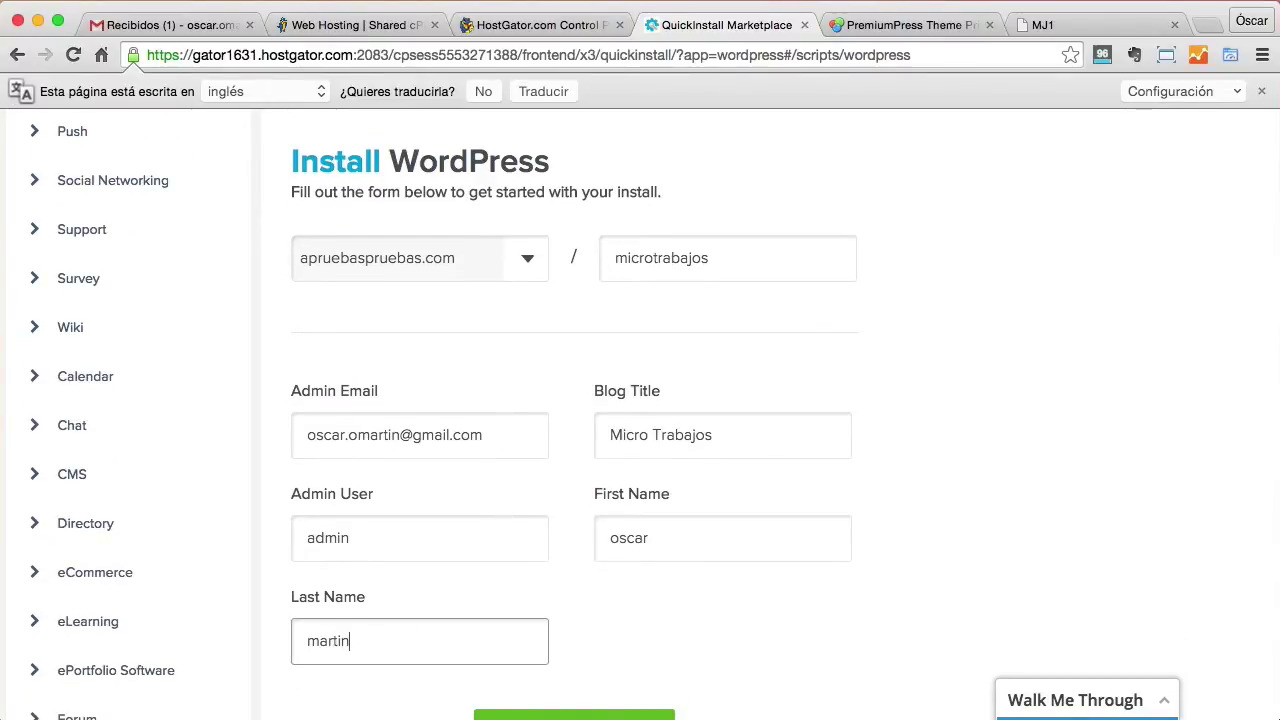
{"action": "type", "text": "n"}
{"action": "scroll", "coordinate": [549, 491], "scroll_direction": "down", "scroll_amount": 3}
{"action": "left_click", "coordinate": [596, 566]}
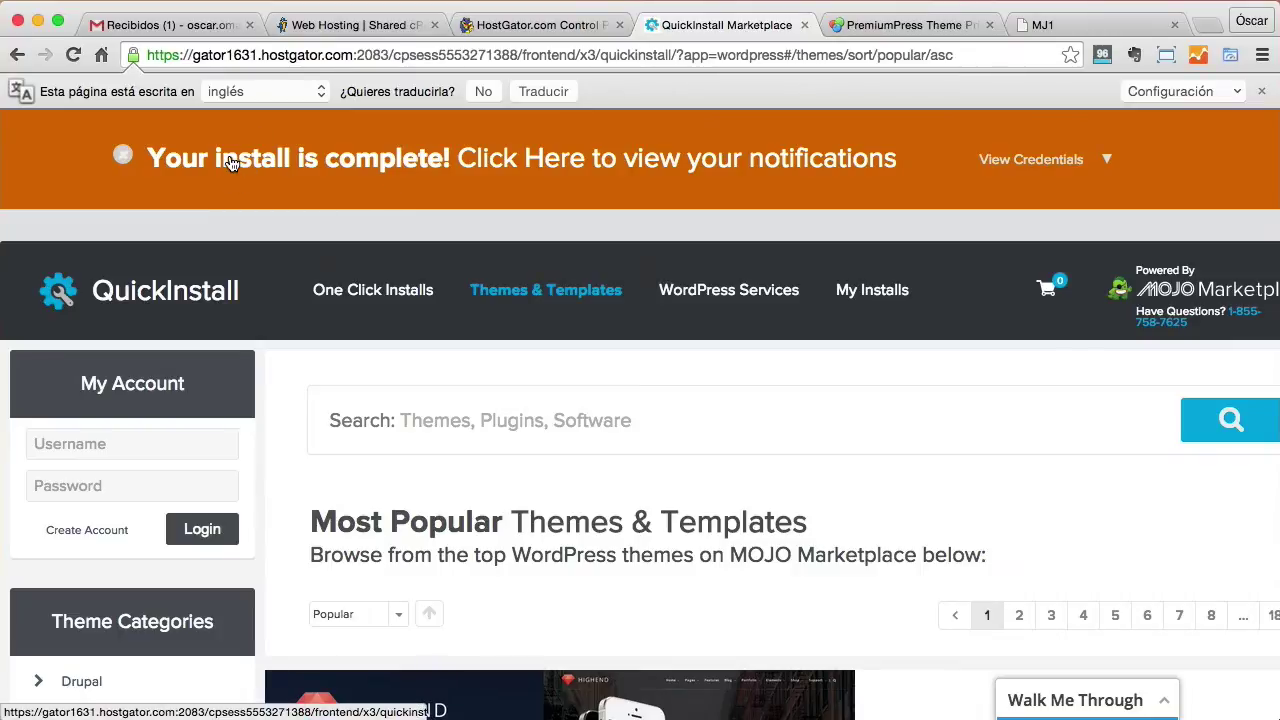
Show the install credentials and open the new site's wp-admin login in a new tab.
{"action": "left_click", "coordinate": [1068, 160]}
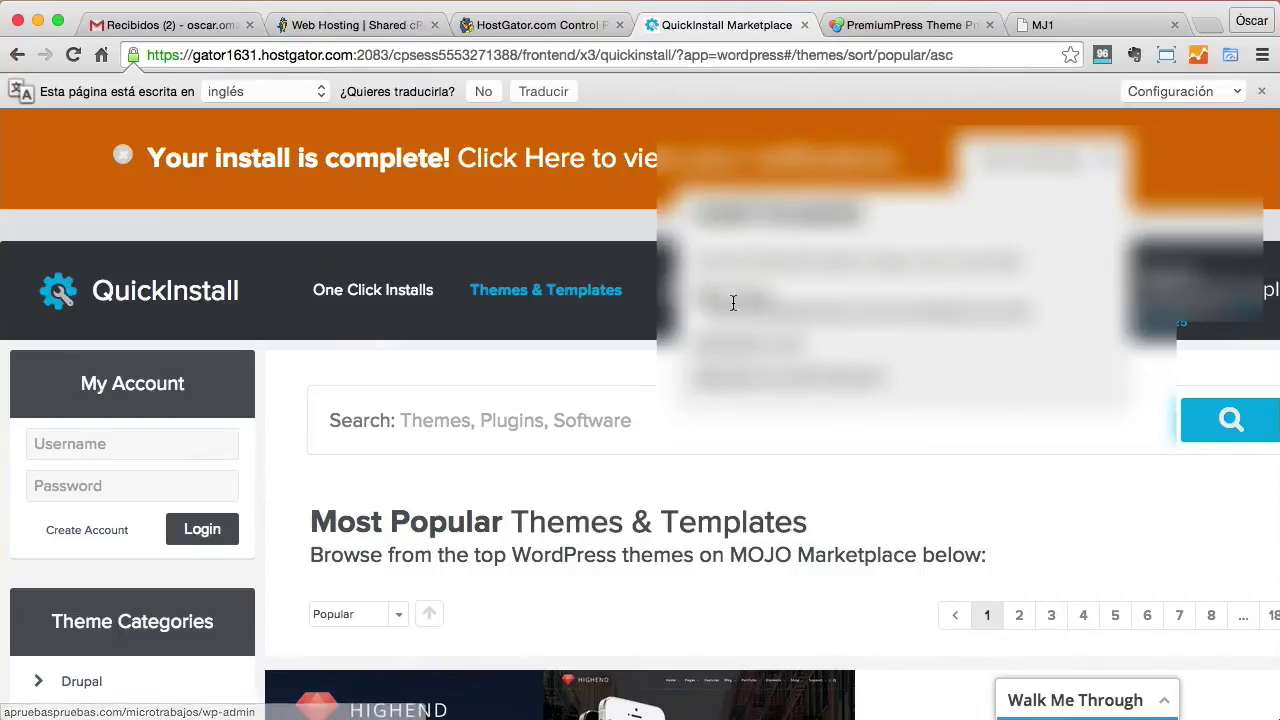
{"action": "left_click_drag", "start_coordinate": [763, 376], "coordinate": [931, 378]}
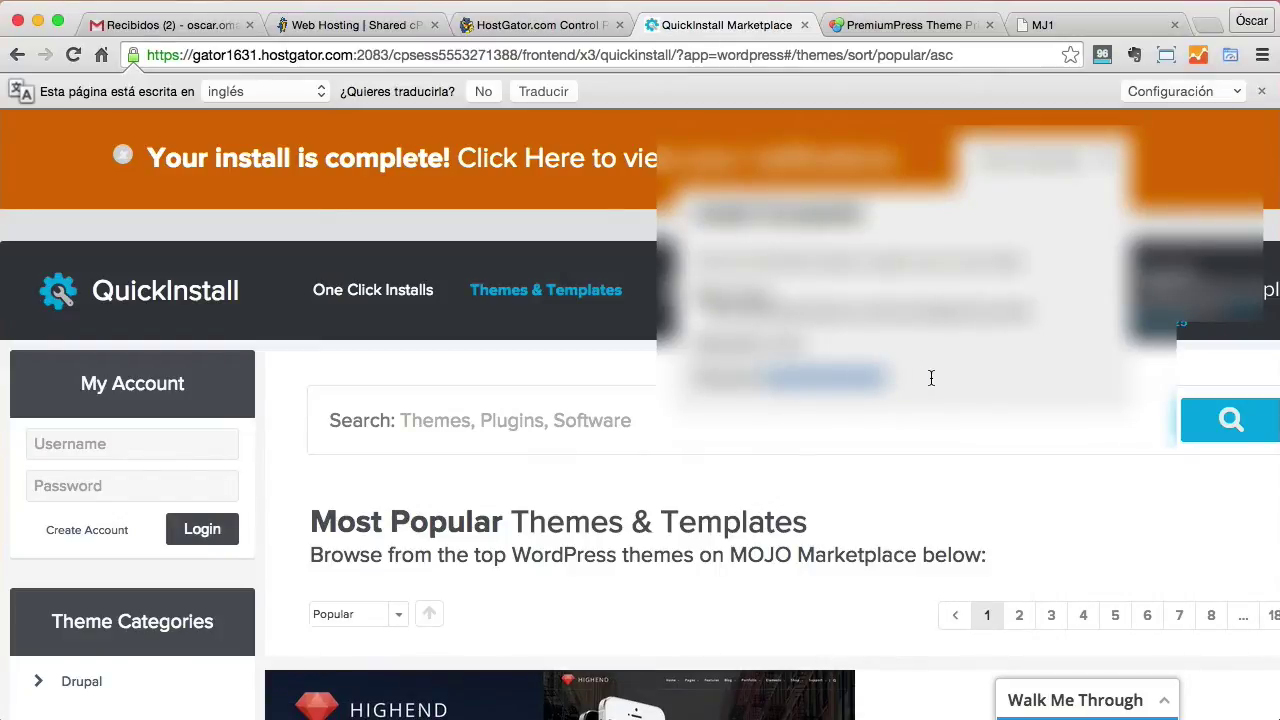
{"action": "left_click", "coordinate": [863, 320]}
{"action": "left_click_drag", "start_coordinate": [388, 57], "coordinate": [566, 71]}
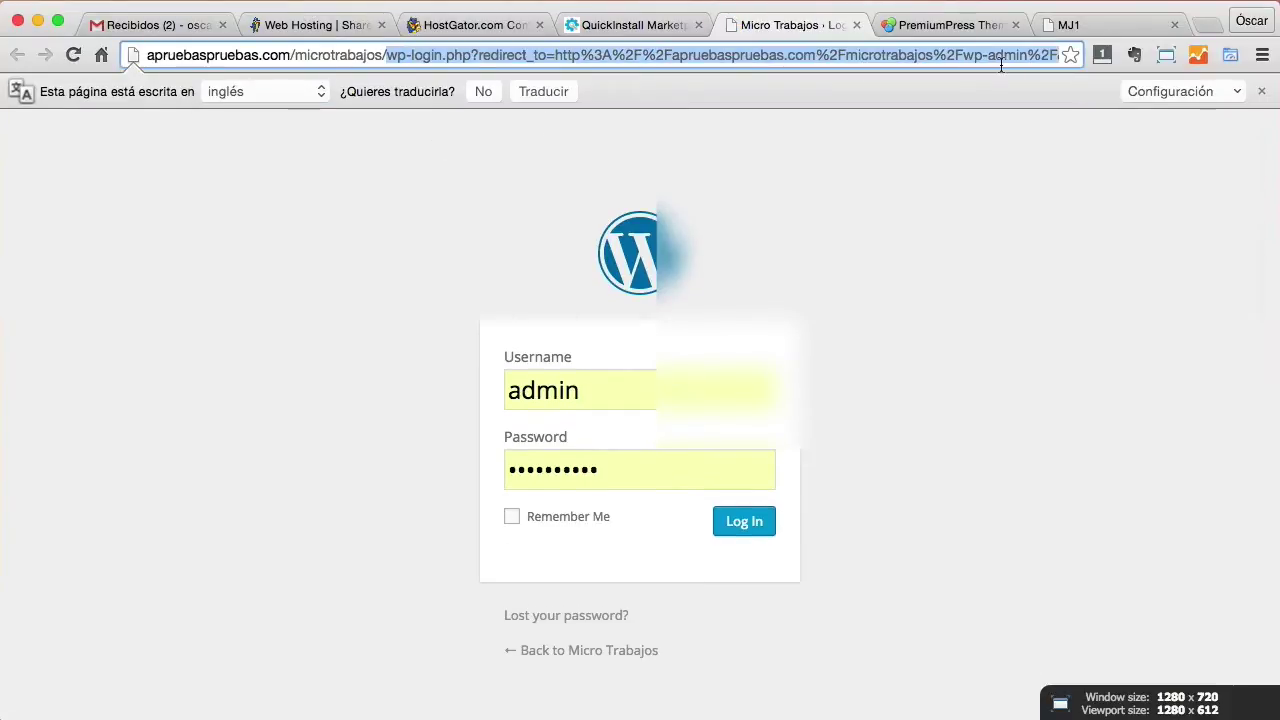
Load the Micro Trabajos front page instead of the login page and dismiss the translation offer.
{"action": "key", "text": "BackSpace"}
{"action": "key", "text": "Return"}
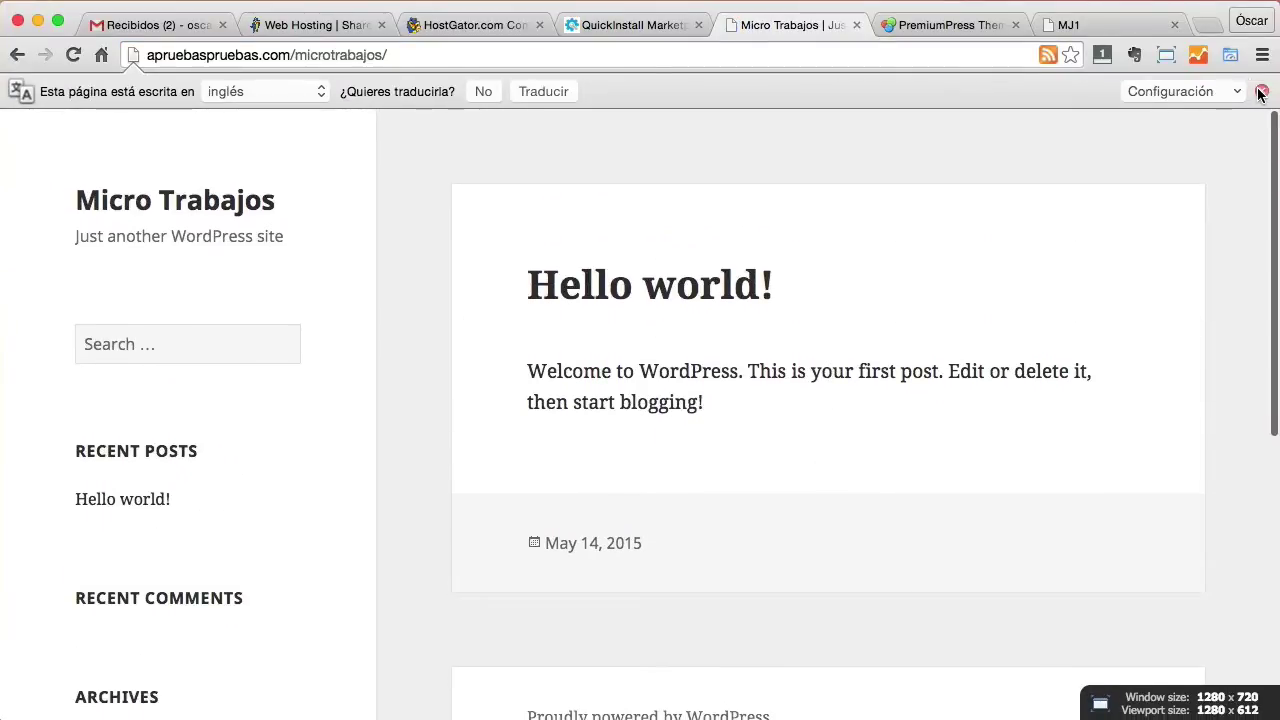
{"action": "left_click", "coordinate": [1261, 92]}
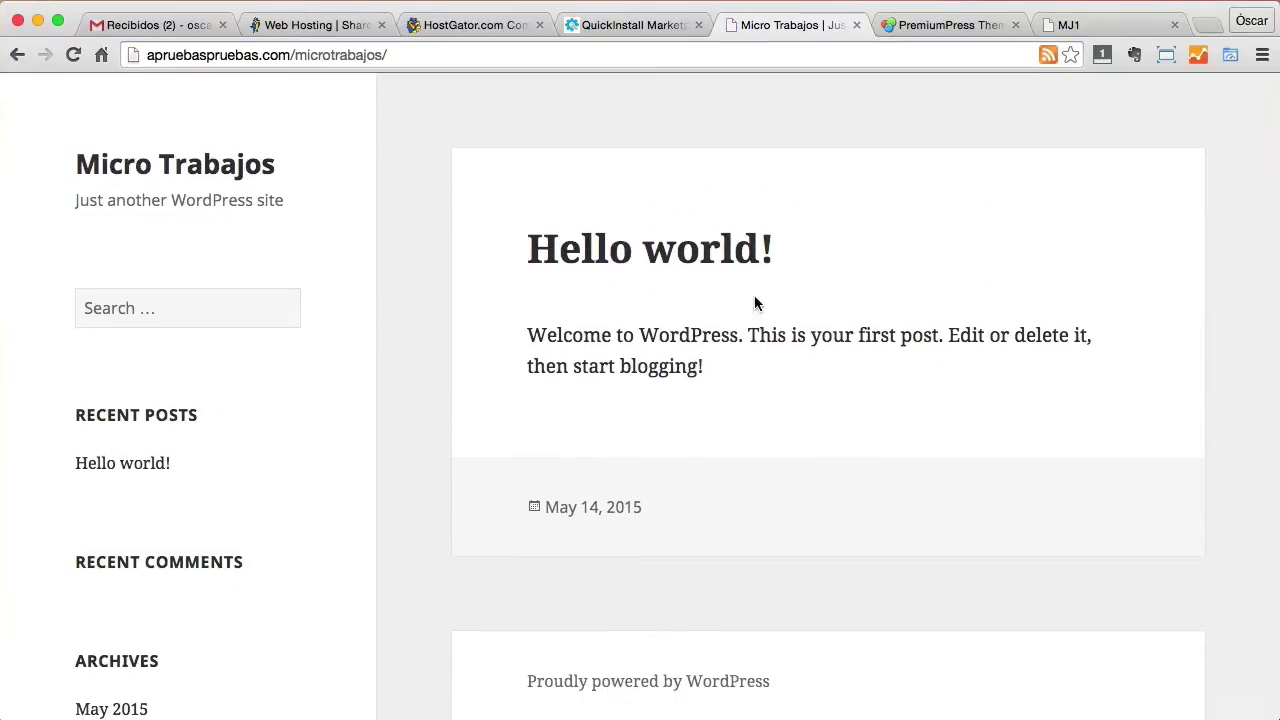
{"action": "scroll", "coordinate": [403, 289], "scroll_direction": "down", "scroll_amount": 5}
{"action": "scroll", "coordinate": [466, 297], "scroll_direction": "down", "scroll_amount": 3}
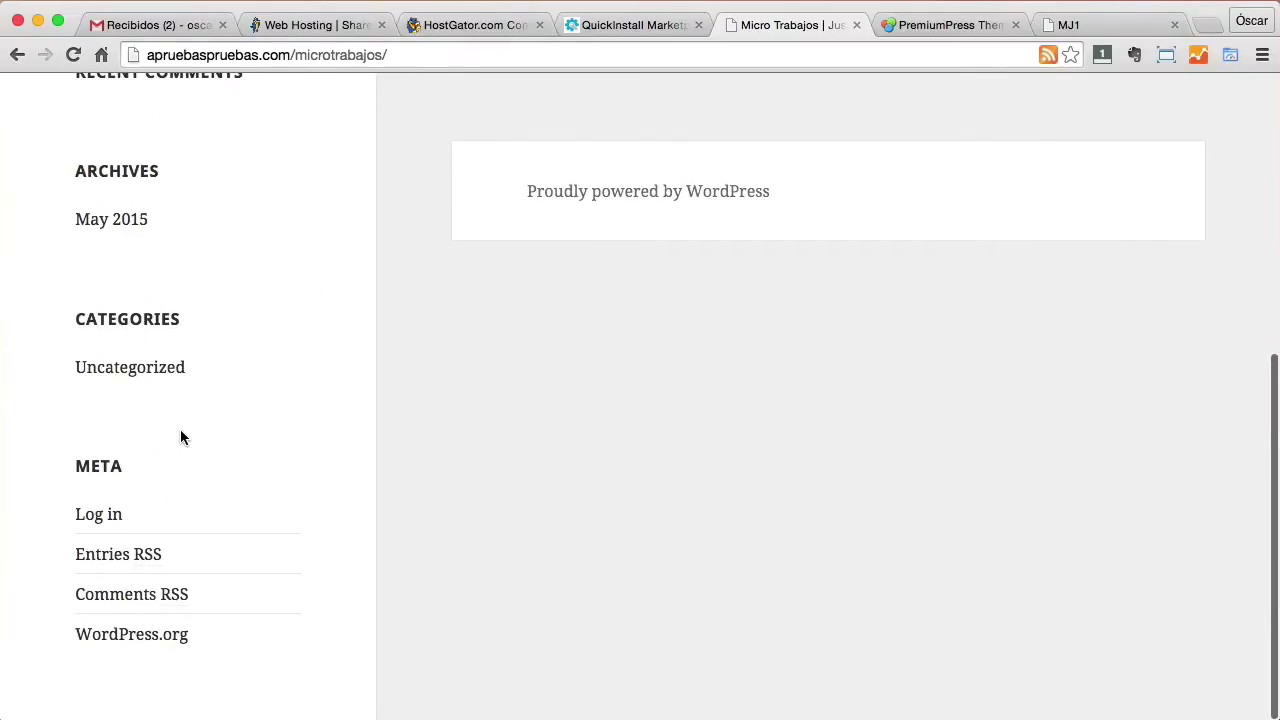
Log in from the Meta link as admin with the pasted password.
{"action": "left_click", "coordinate": [106, 517]}
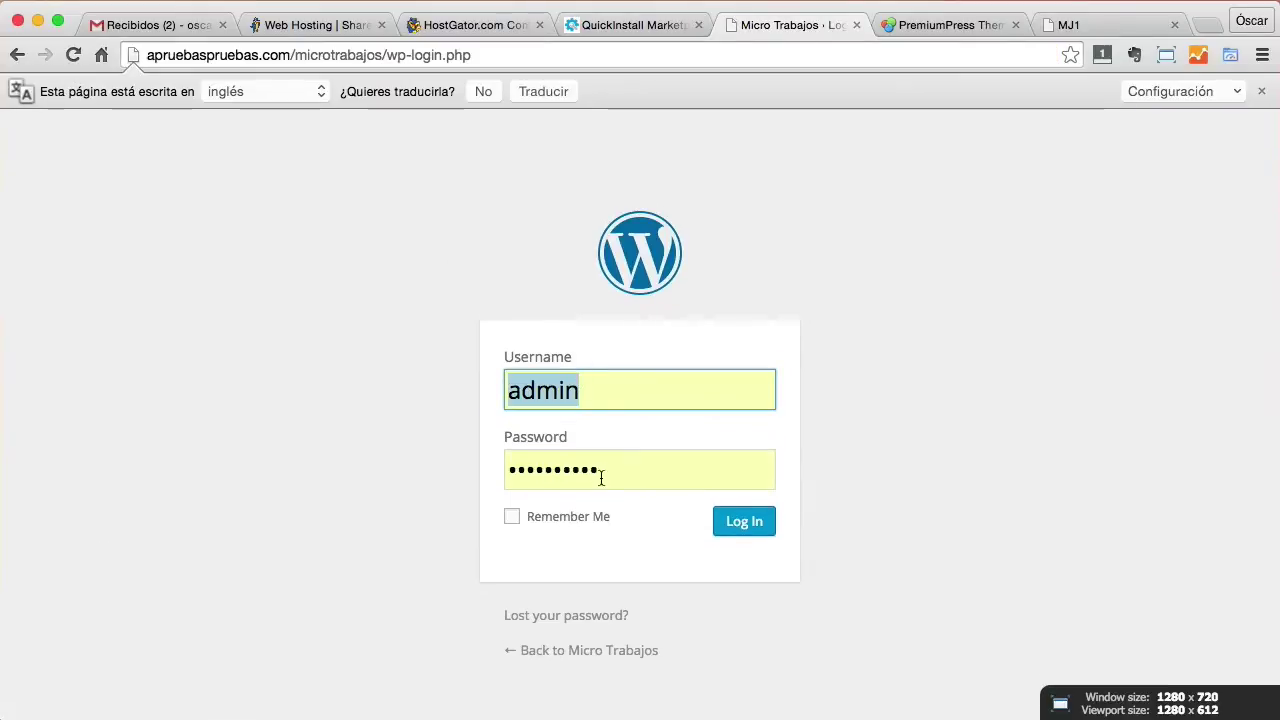
{"action": "double_click", "coordinate": [600, 468]}
{"action": "key", "text": "super+v"}
{"action": "left_click", "coordinate": [745, 522]}
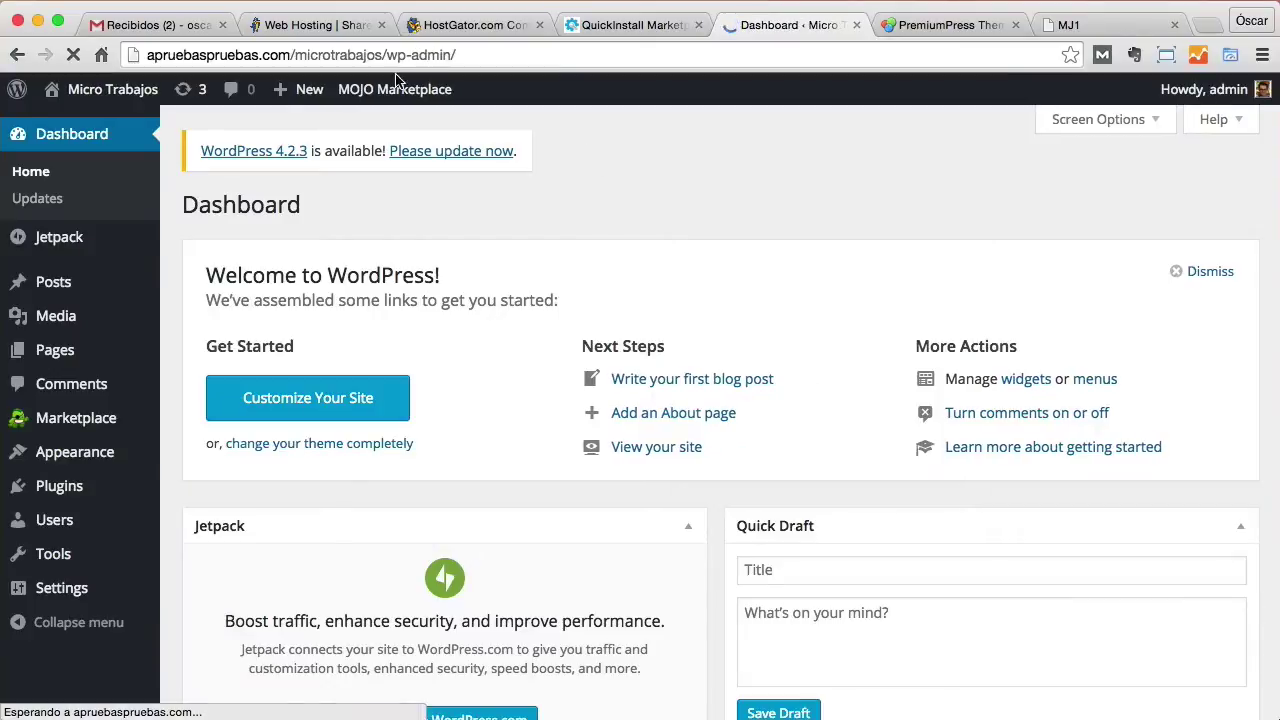
Go to Appearance > Themes from the Dashboard's admin menu.
{"action": "scroll", "coordinate": [430, 246], "scroll_direction": "down", "scroll_amount": 3}
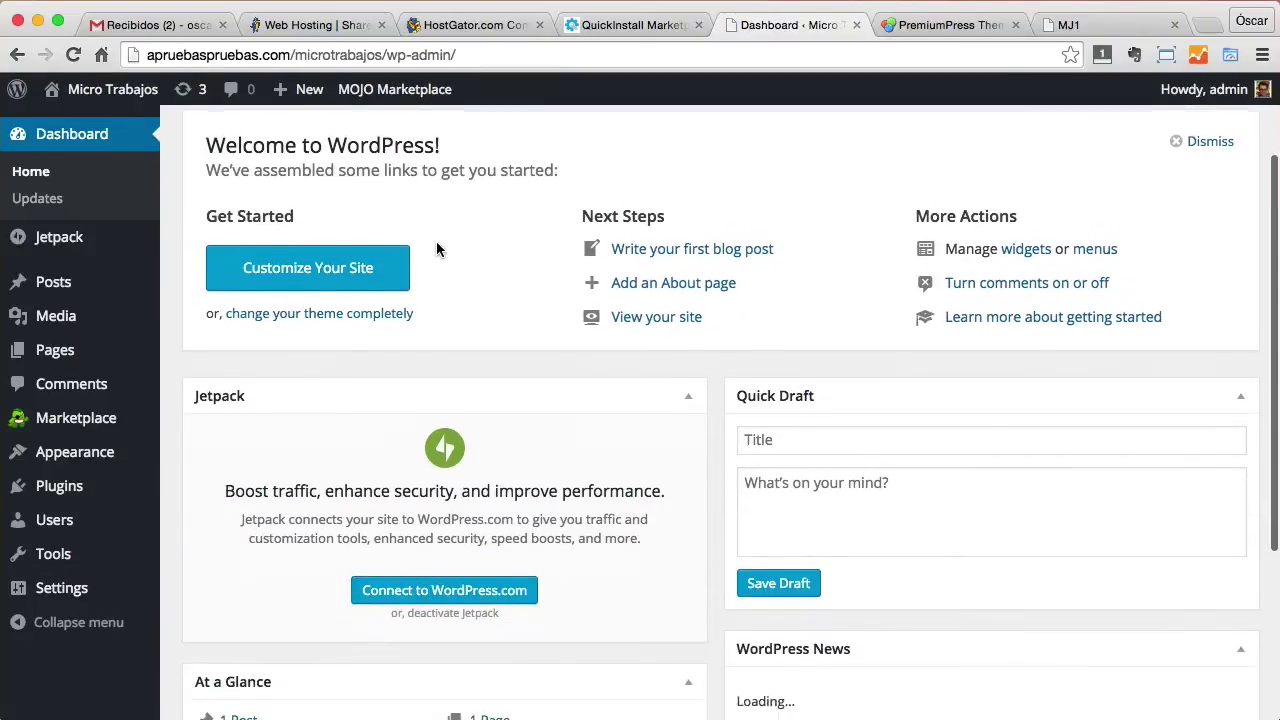
{"action": "scroll", "coordinate": [320, 471], "scroll_direction": "down", "scroll_amount": 4}
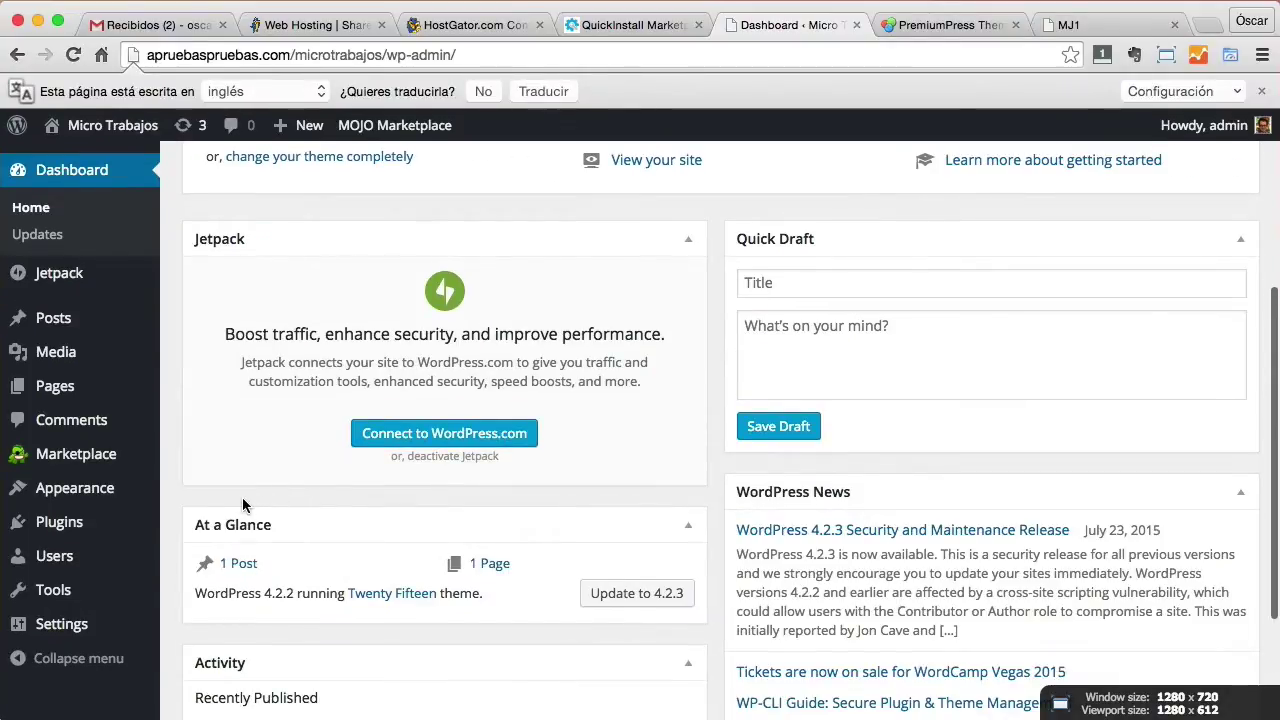
{"action": "mouse_move", "coordinate": [95, 492]}
{"action": "left_click", "coordinate": [218, 476]}
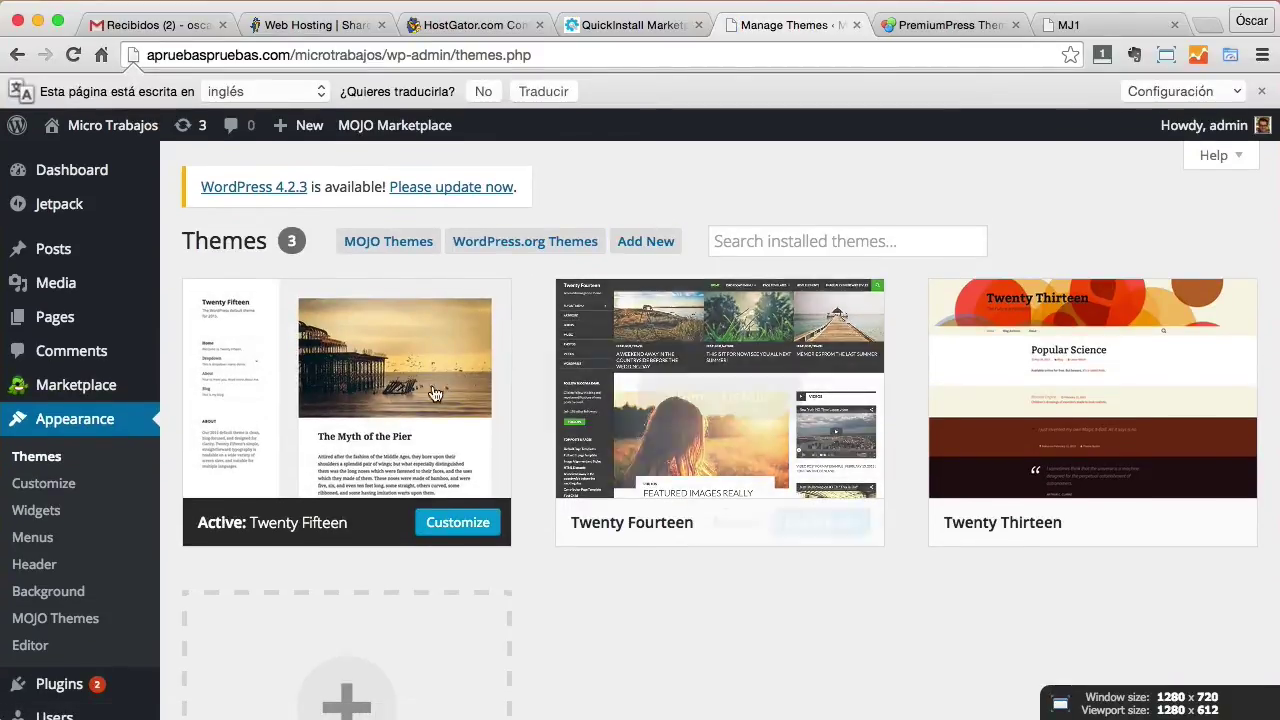
{"action": "scroll", "coordinate": [125, 560], "scroll_direction": "down", "scroll_amount": 2}
Deactivate the WP Super Cache, MOJO Marketplace and Hostgator WalkMe plugins, then open Add Themes.
{"action": "left_click", "coordinate": [66, 626]}
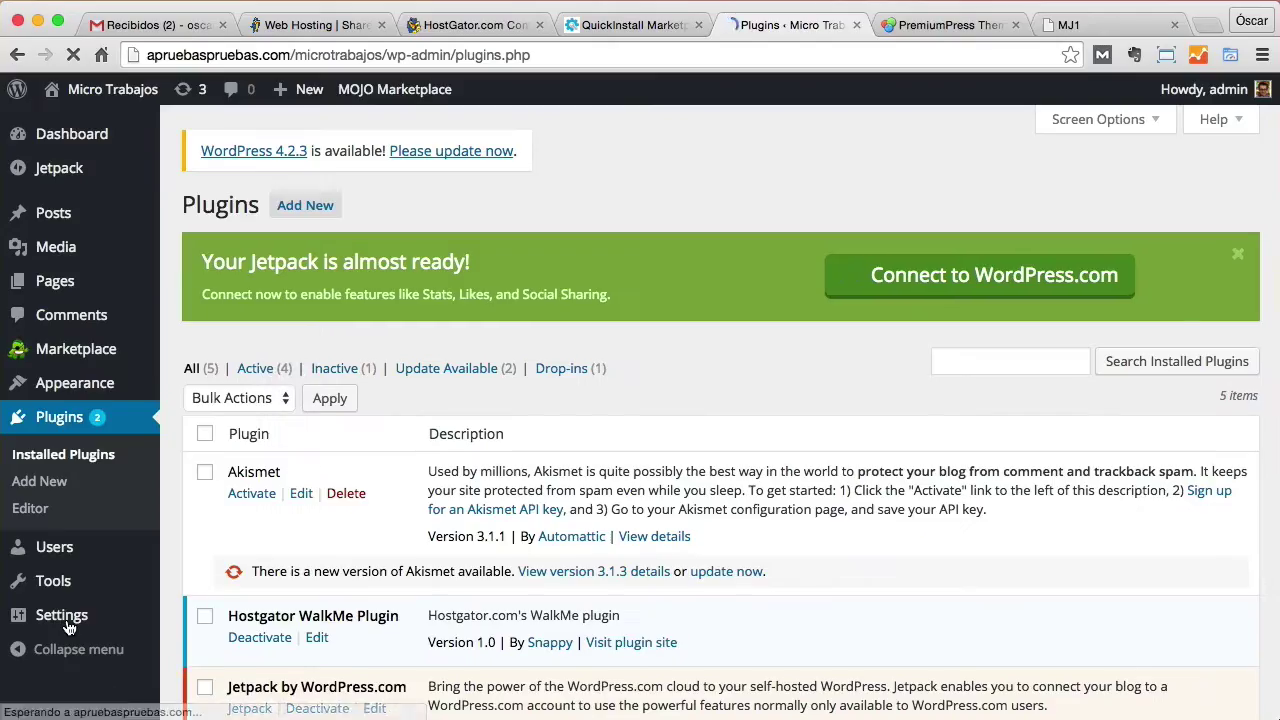
{"action": "scroll", "coordinate": [692, 528], "scroll_direction": "down", "scroll_amount": 5}
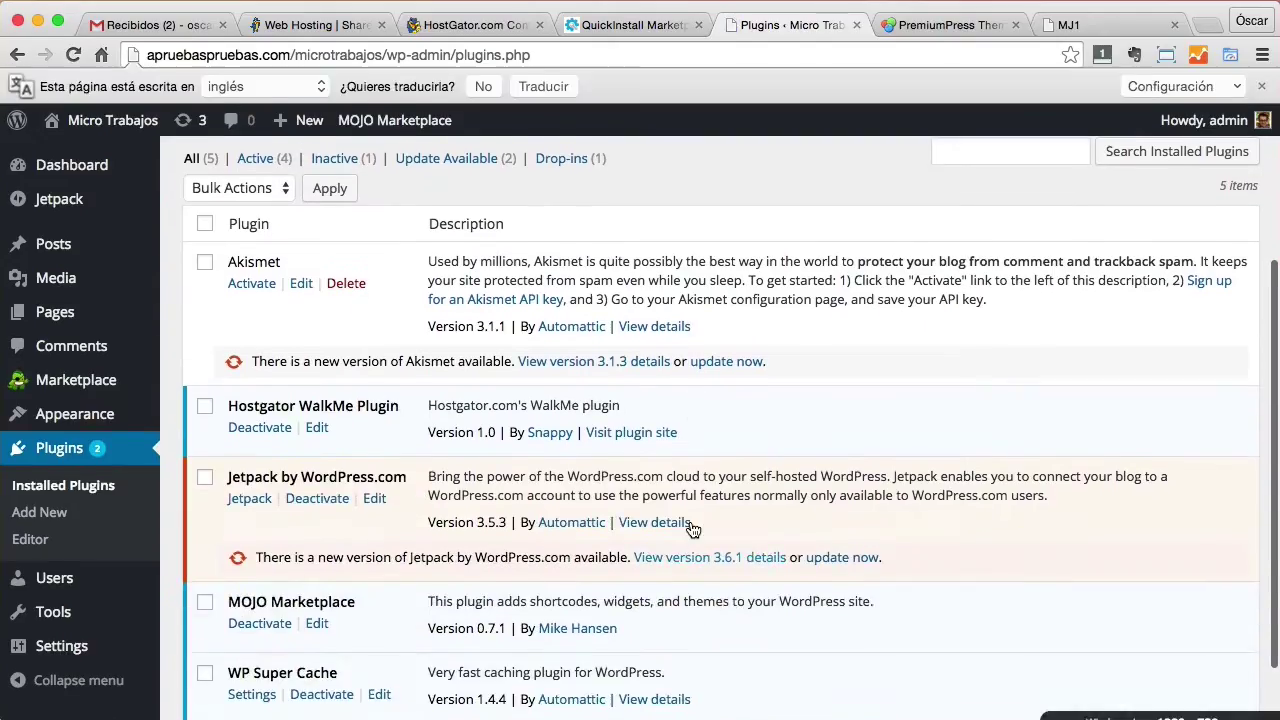
{"action": "scroll", "coordinate": [692, 528], "scroll_direction": "down", "scroll_amount": 3}
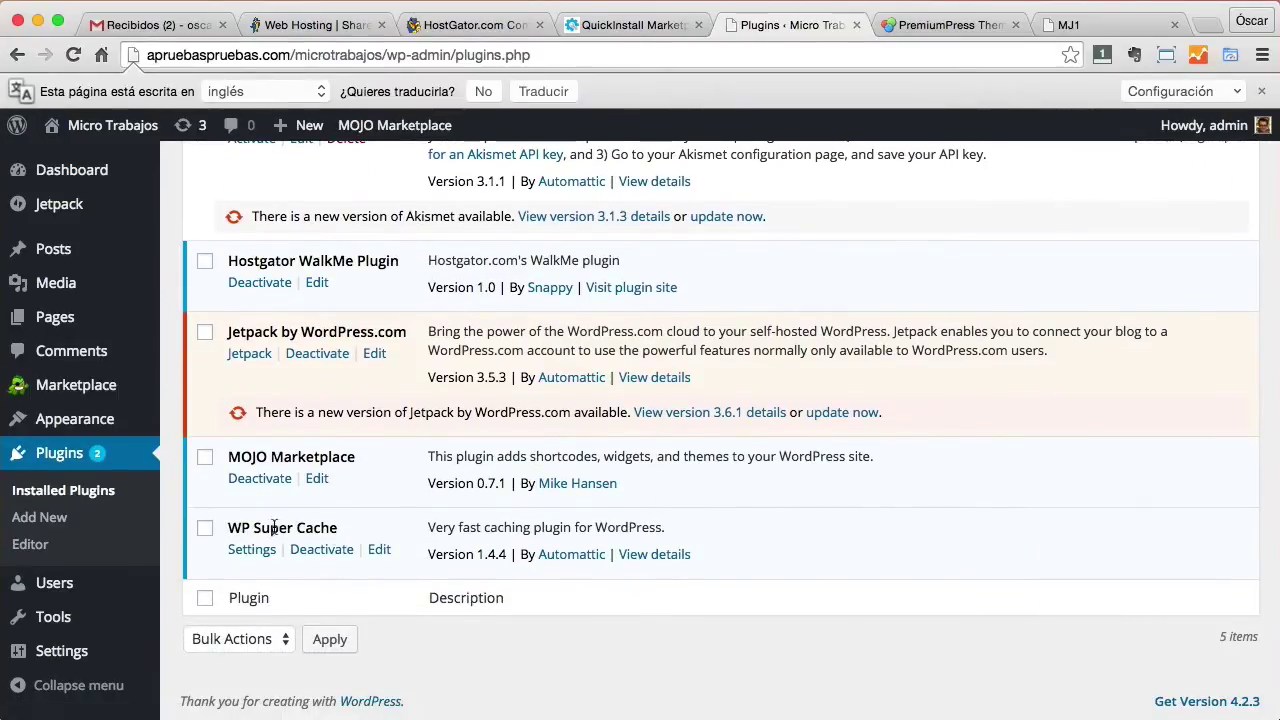
{"action": "left_click", "coordinate": [324, 551]}
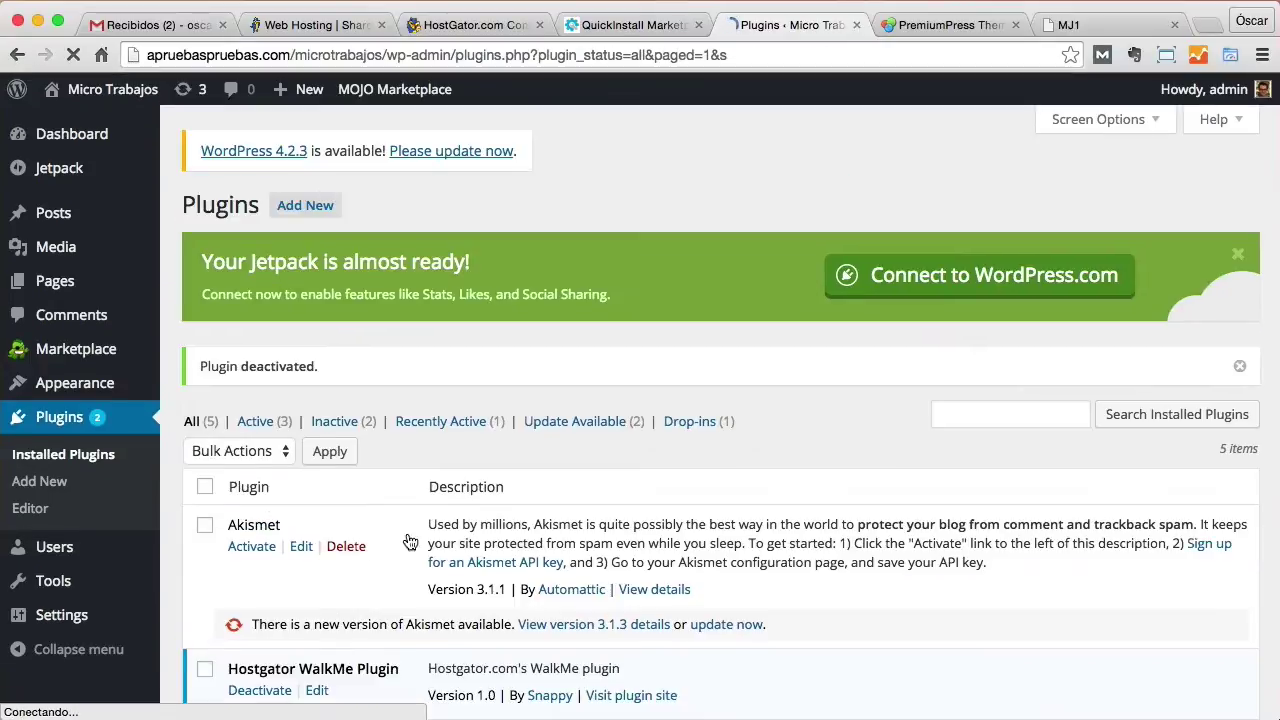
{"action": "scroll", "coordinate": [434, 537], "scroll_direction": "down", "scroll_amount": 2}
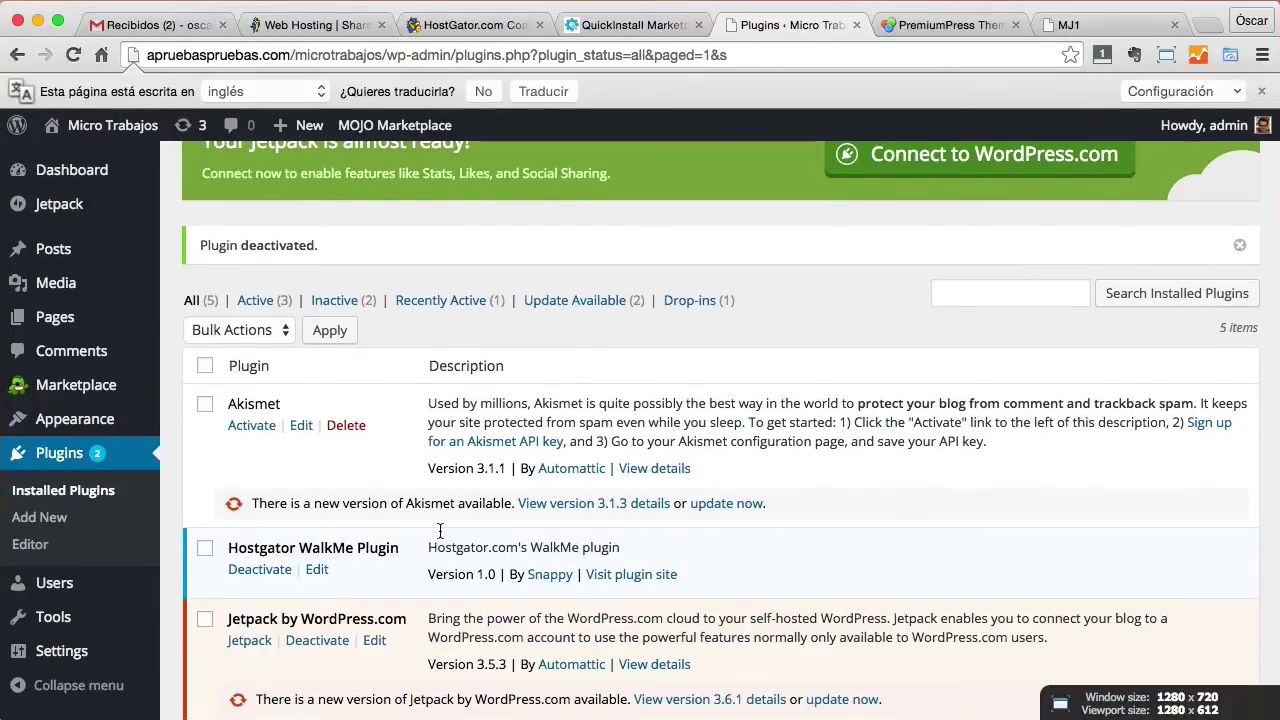
{"action": "scroll", "coordinate": [440, 530], "scroll_direction": "down", "scroll_amount": 5}
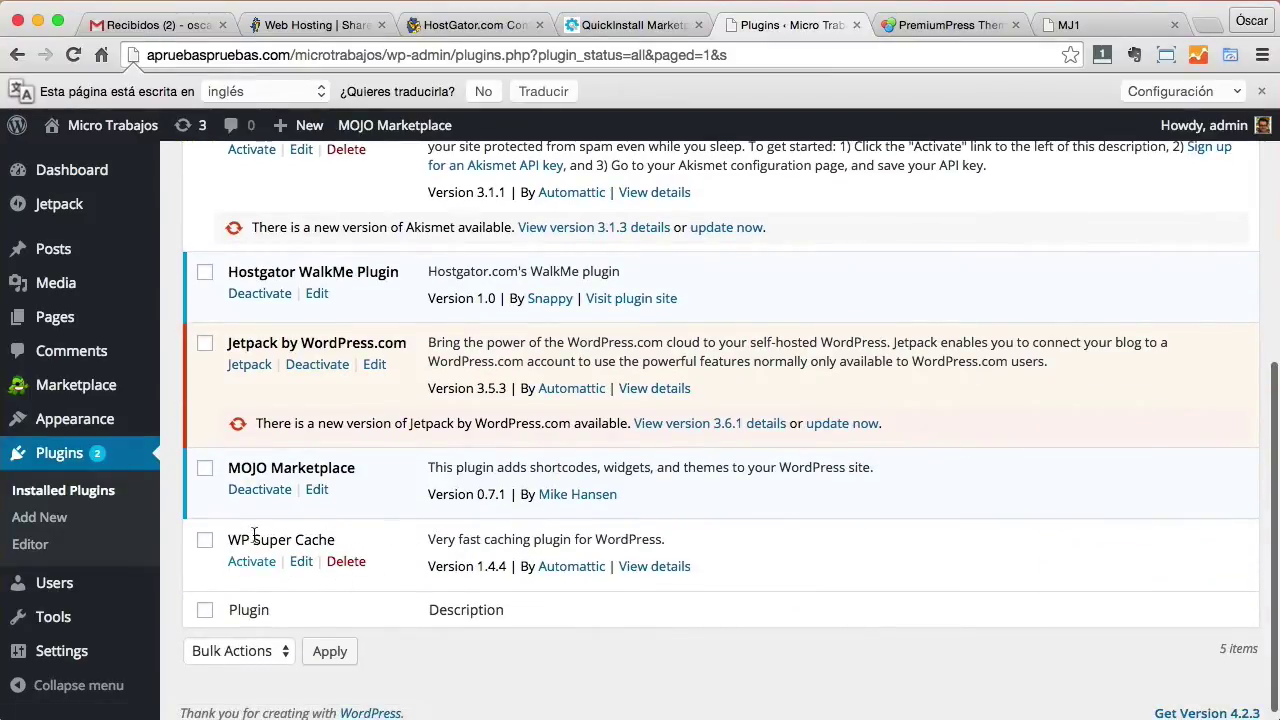
{"action": "left_click", "coordinate": [259, 490]}
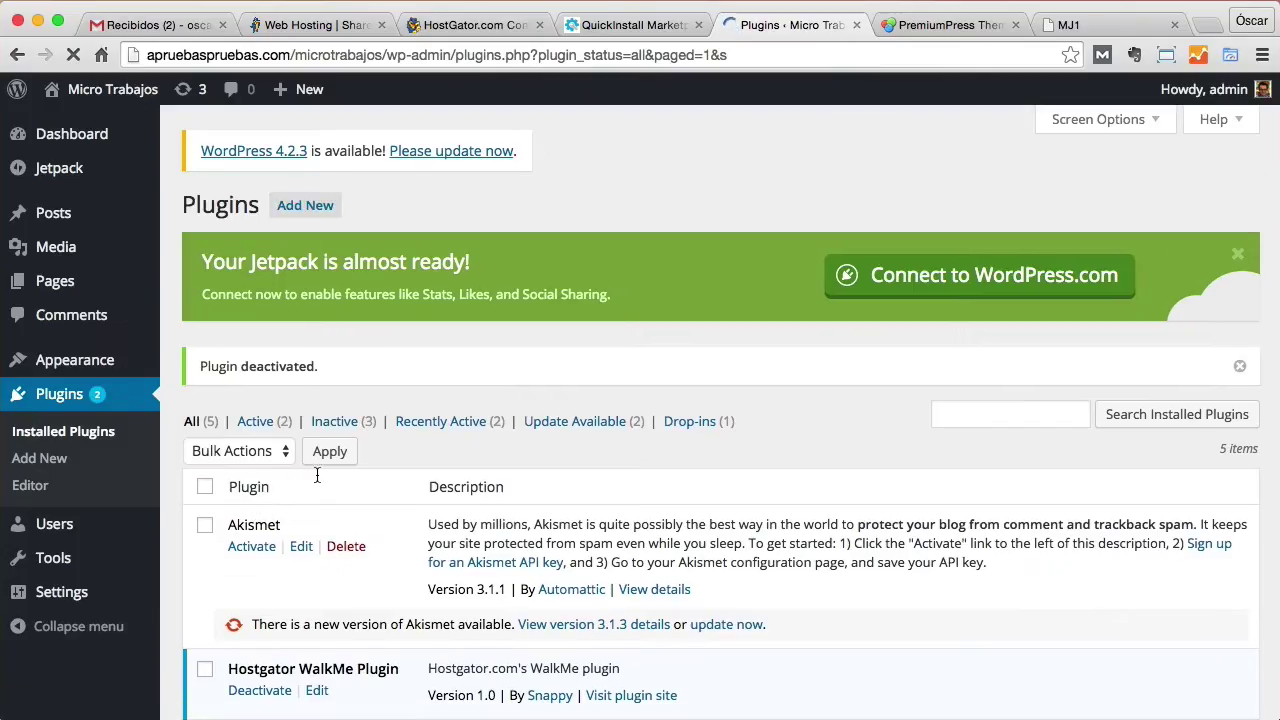
{"action": "scroll", "coordinate": [480, 452], "scroll_direction": "down", "scroll_amount": 5}
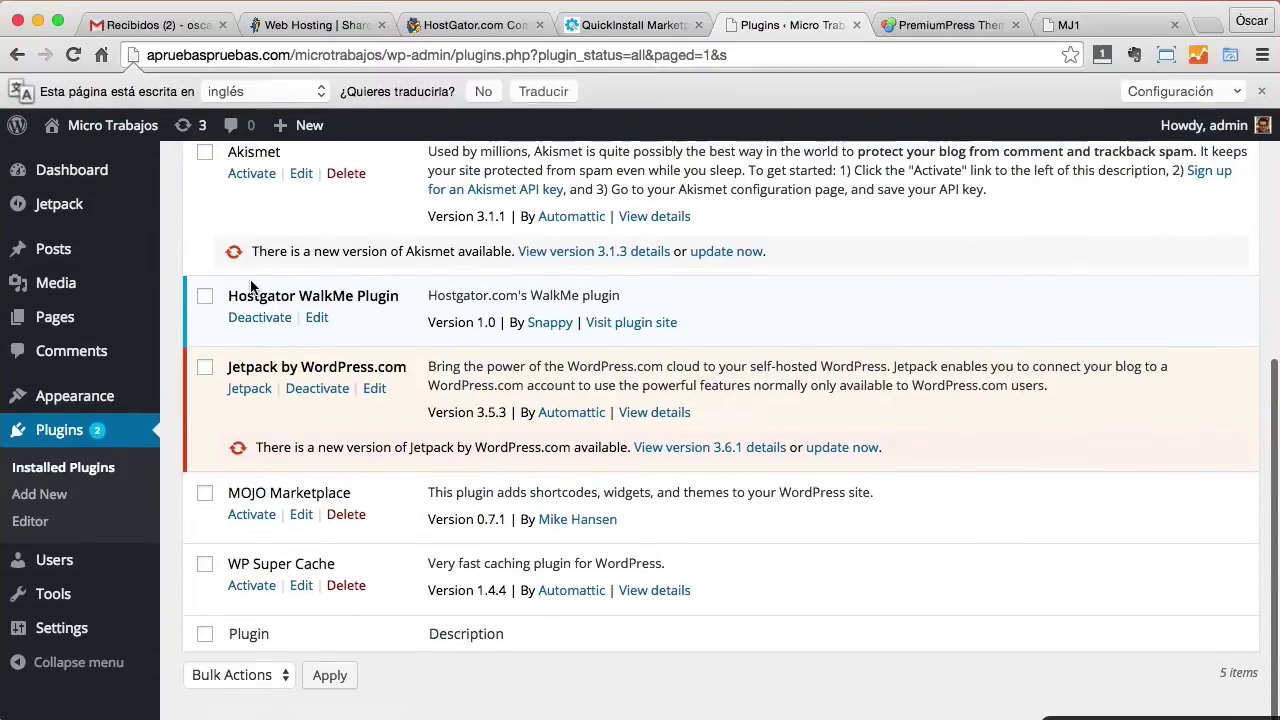
{"action": "left_click", "coordinate": [264, 320]}
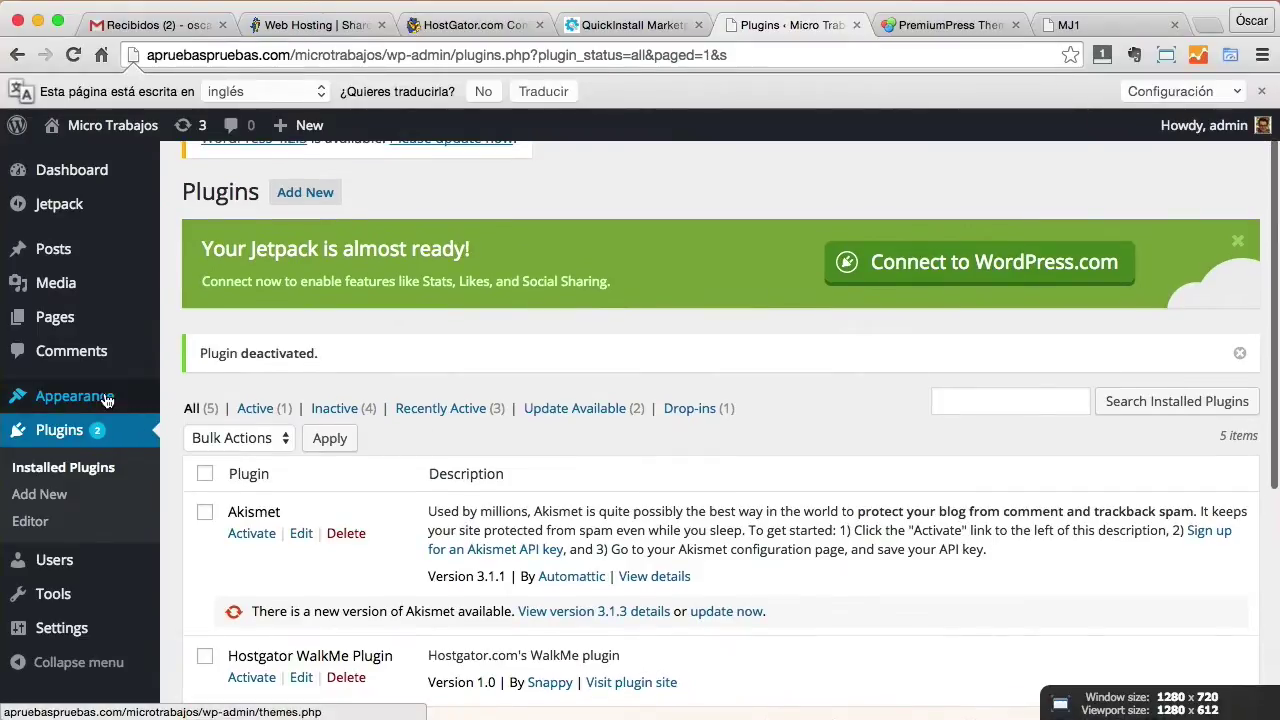
{"action": "mouse_move", "coordinate": [107, 398]}
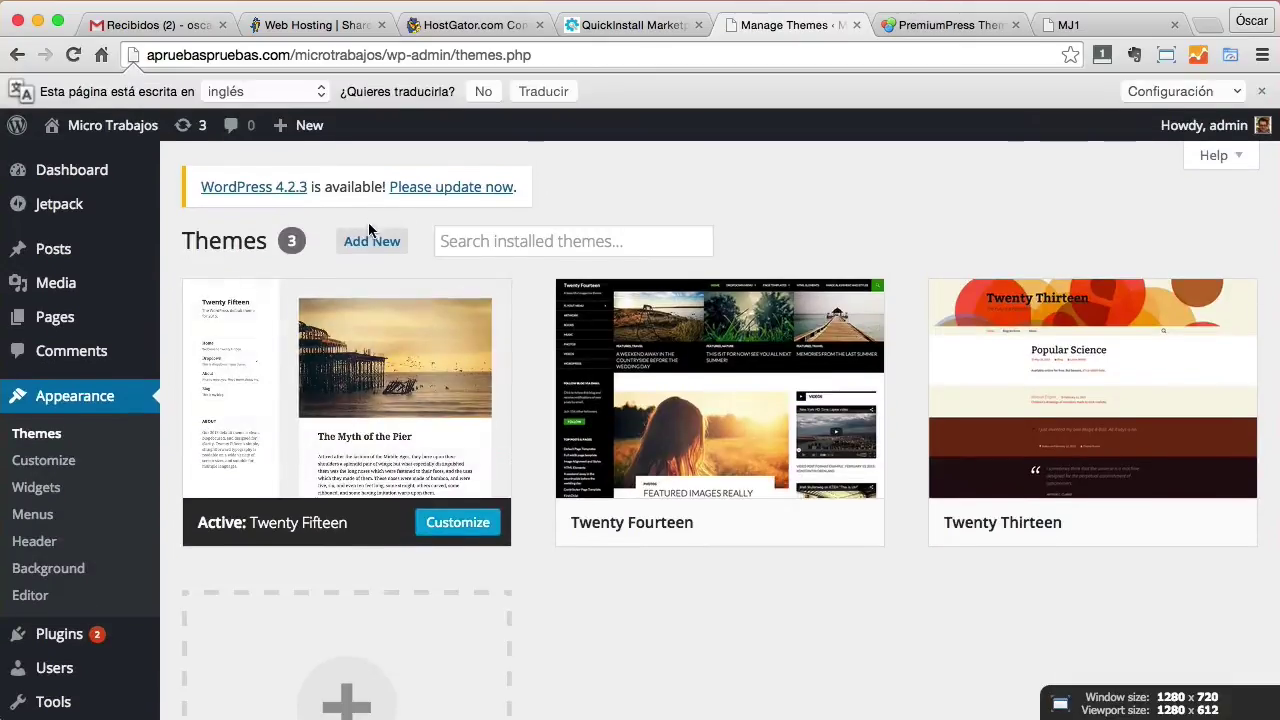
{"action": "left_click", "coordinate": [372, 242]}
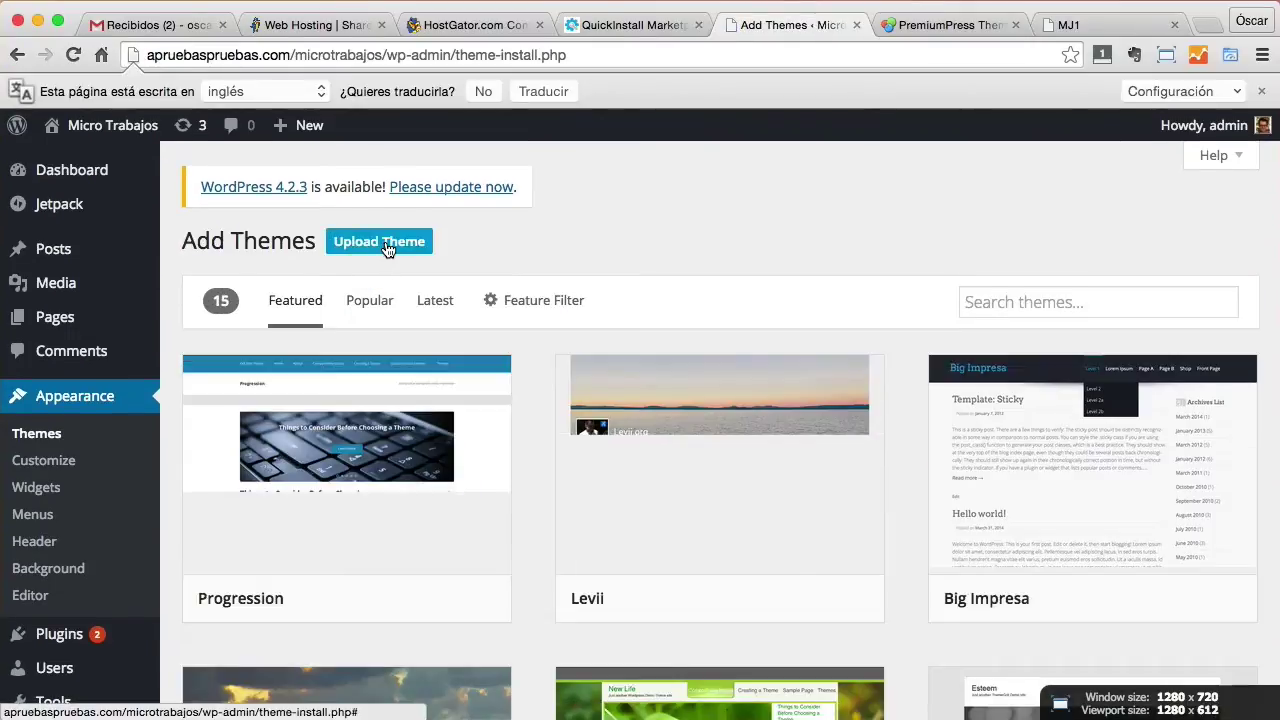
Upload and install the MJ.zip theme, then activate it.
{"action": "left_click", "coordinate": [386, 247]}
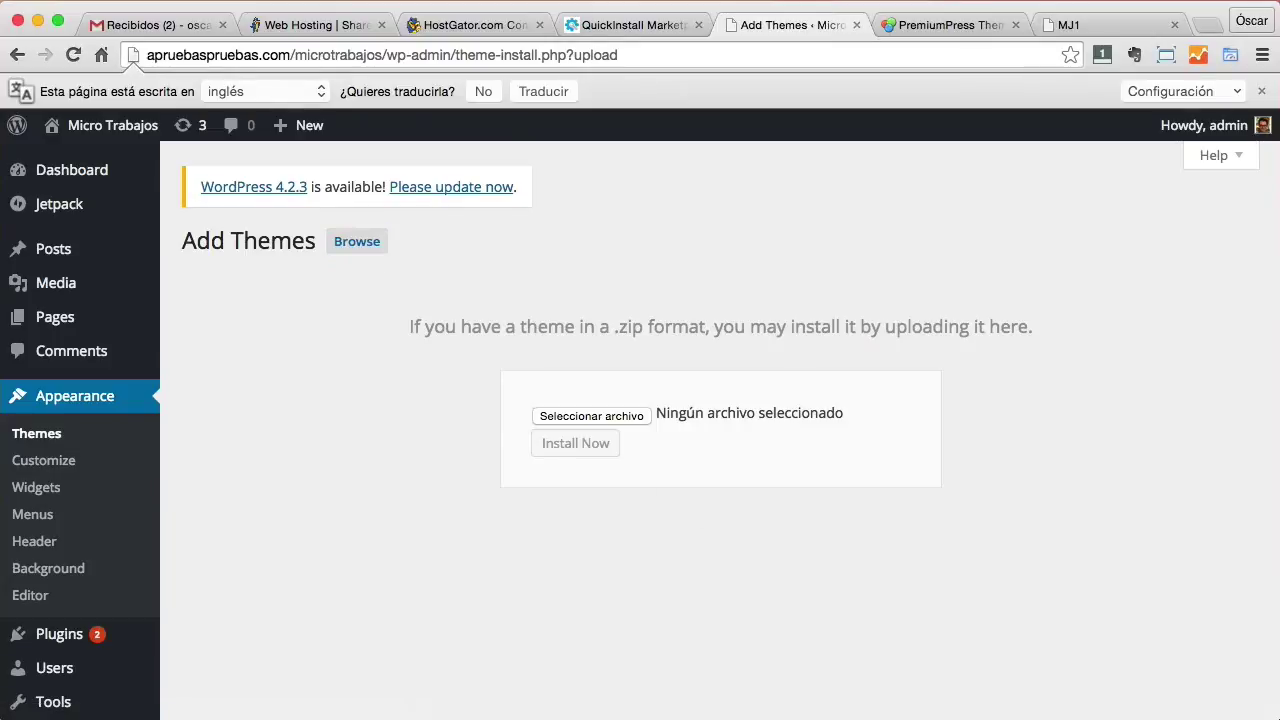
{"action": "left_click_drag", "start_coordinate": [851, 508], "coordinate": [592, 416]}
{"action": "left_click", "coordinate": [592, 449]}
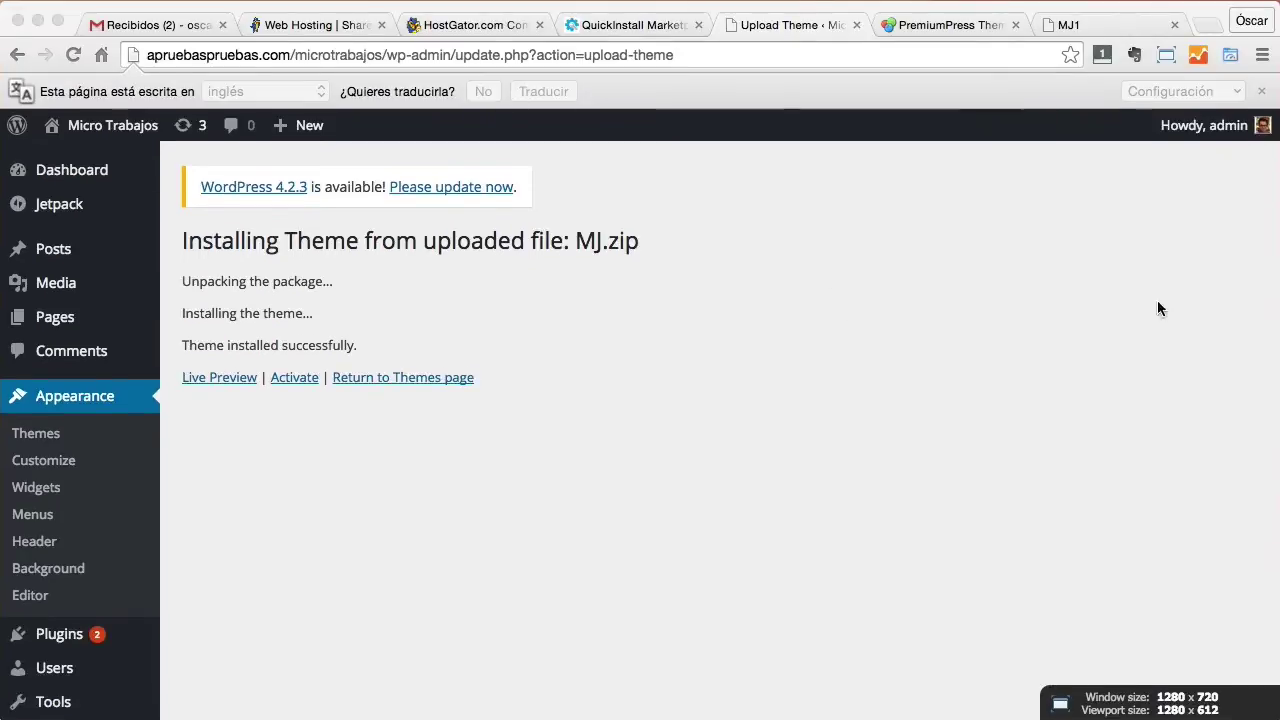
{"action": "left_click", "coordinate": [672, 534]}
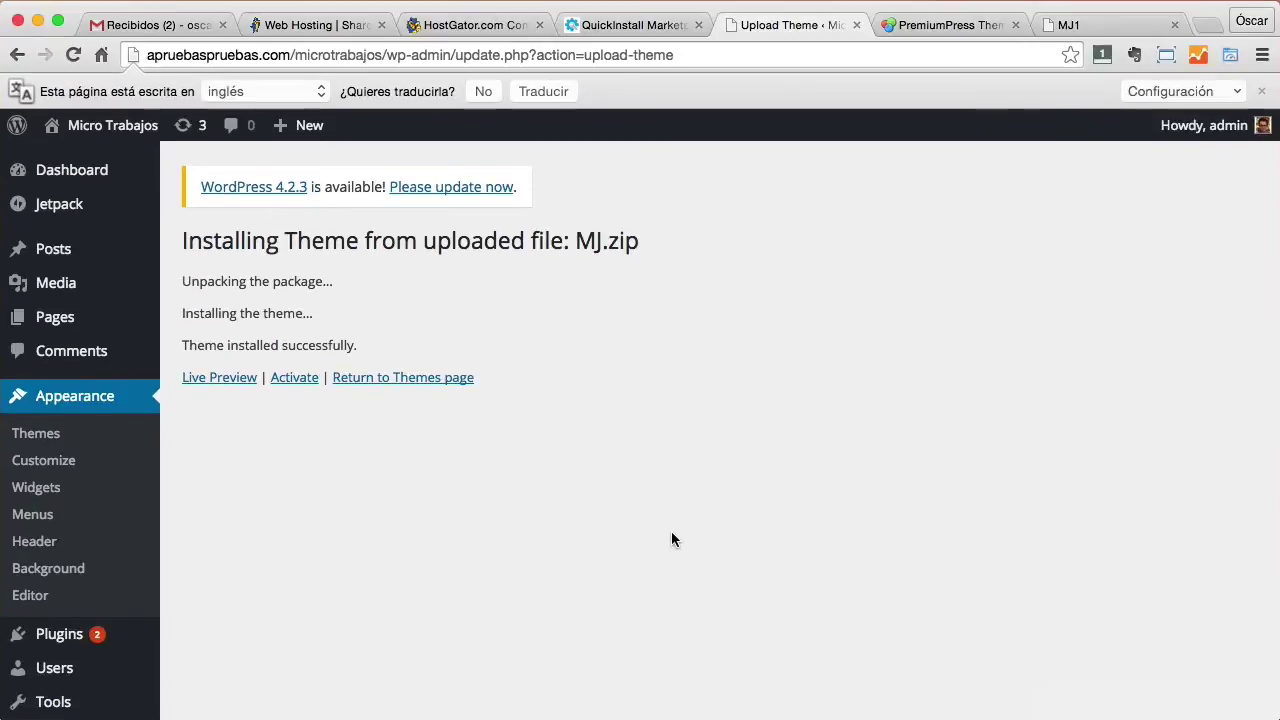
{"action": "left_click", "coordinate": [292, 378]}
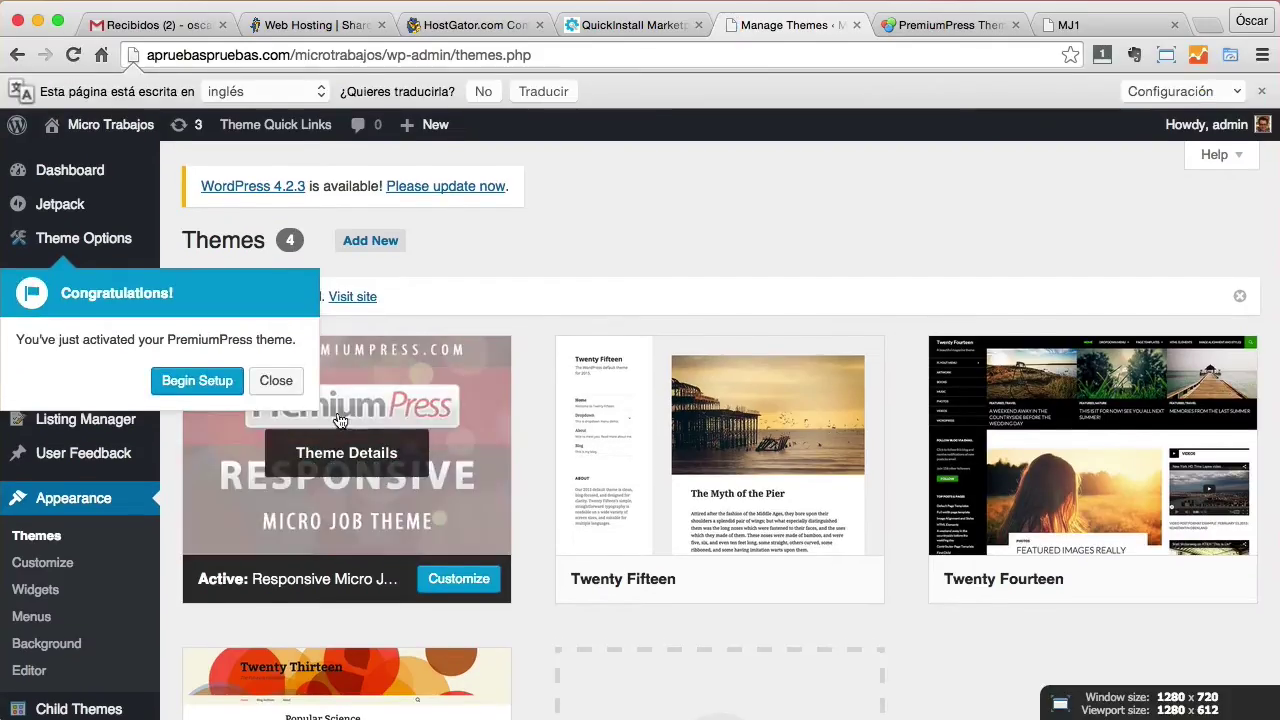
Begin the PremiumPress setup and paste in the licence key and account e-mail.
{"action": "left_click", "coordinate": [211, 386]}
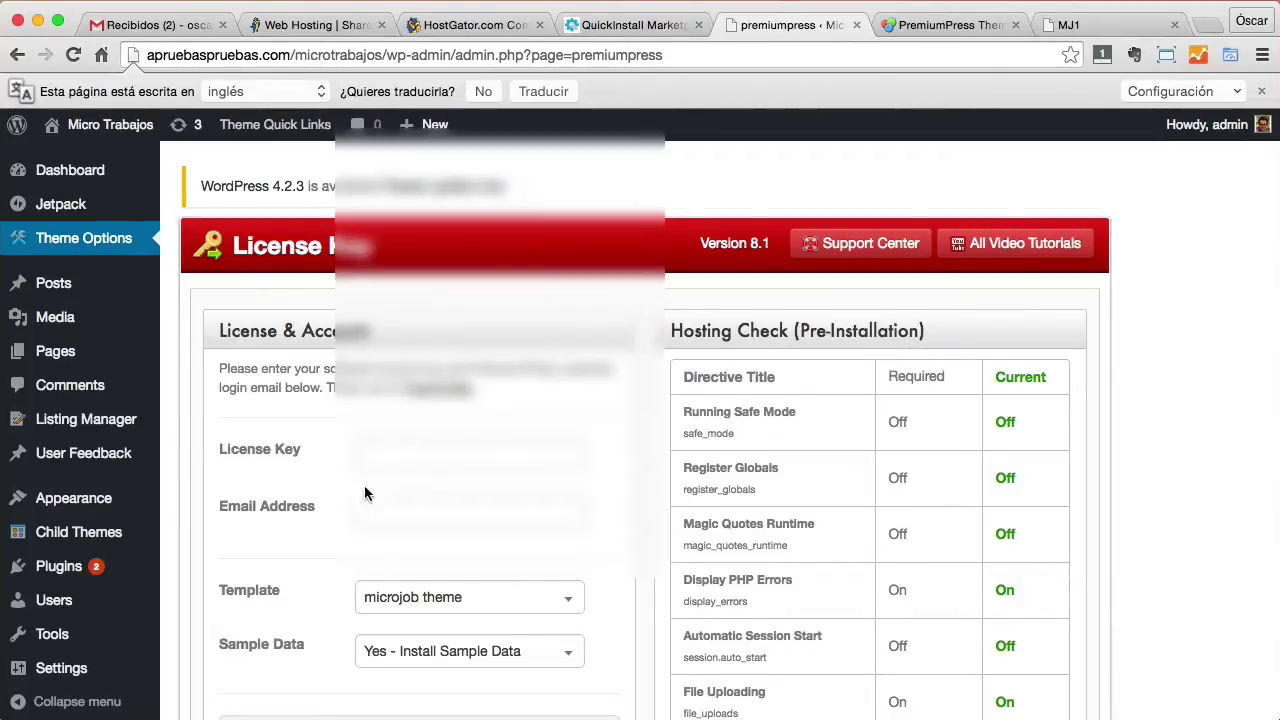
{"action": "left_click", "coordinate": [416, 454]}
{"action": "key", "text": "super+v"}
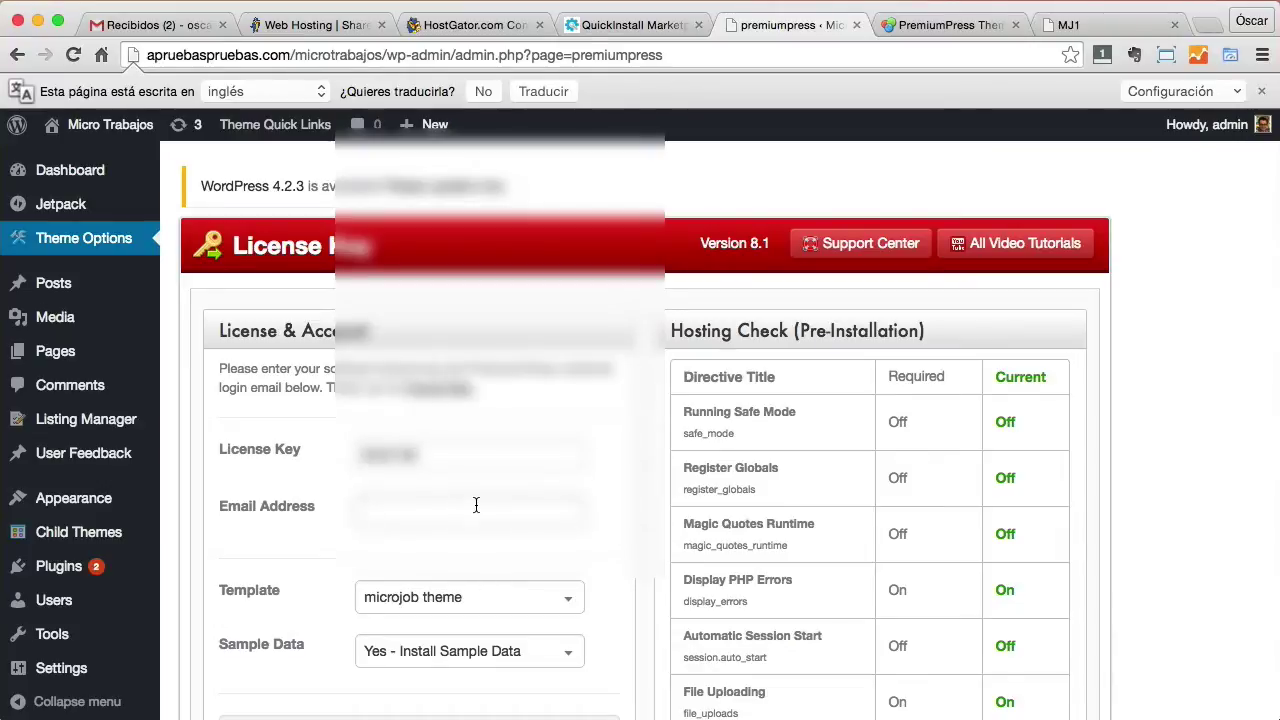
{"action": "key", "text": "super+v"}
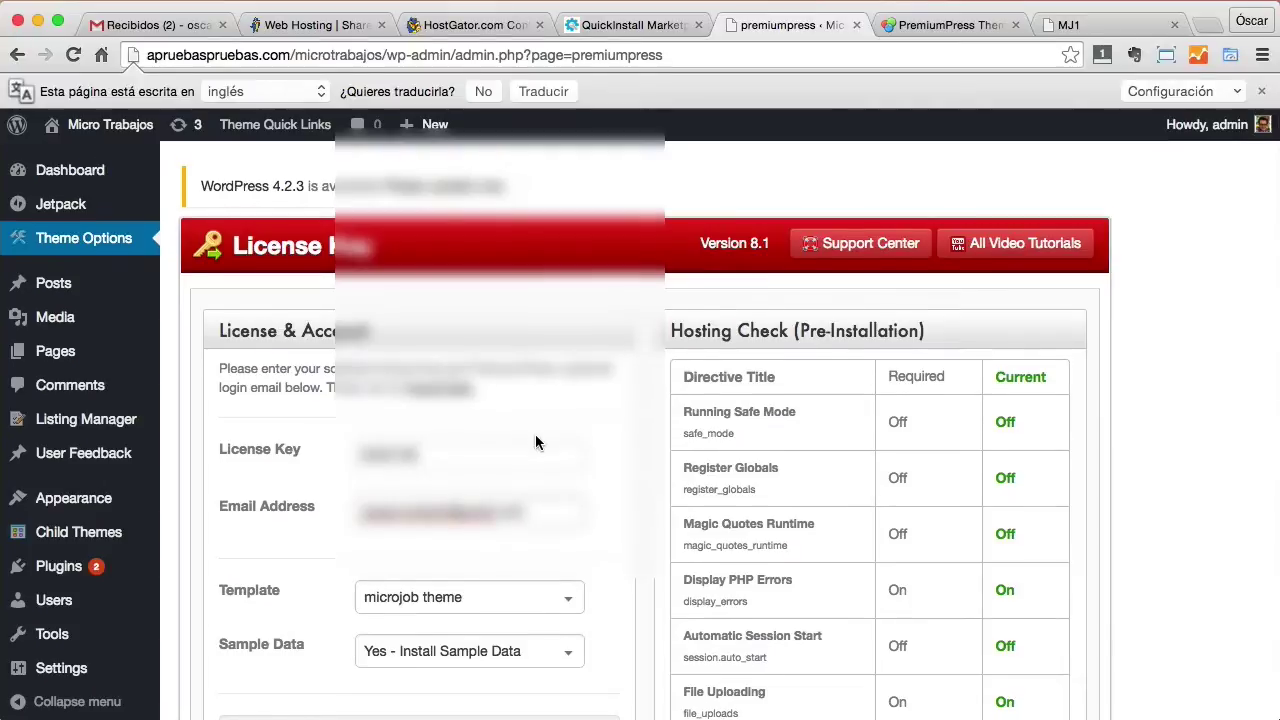
Agree to the terms of usage and Save & Continue.
{"action": "scroll", "coordinate": [535, 434], "scroll_direction": "down", "scroll_amount": 3}
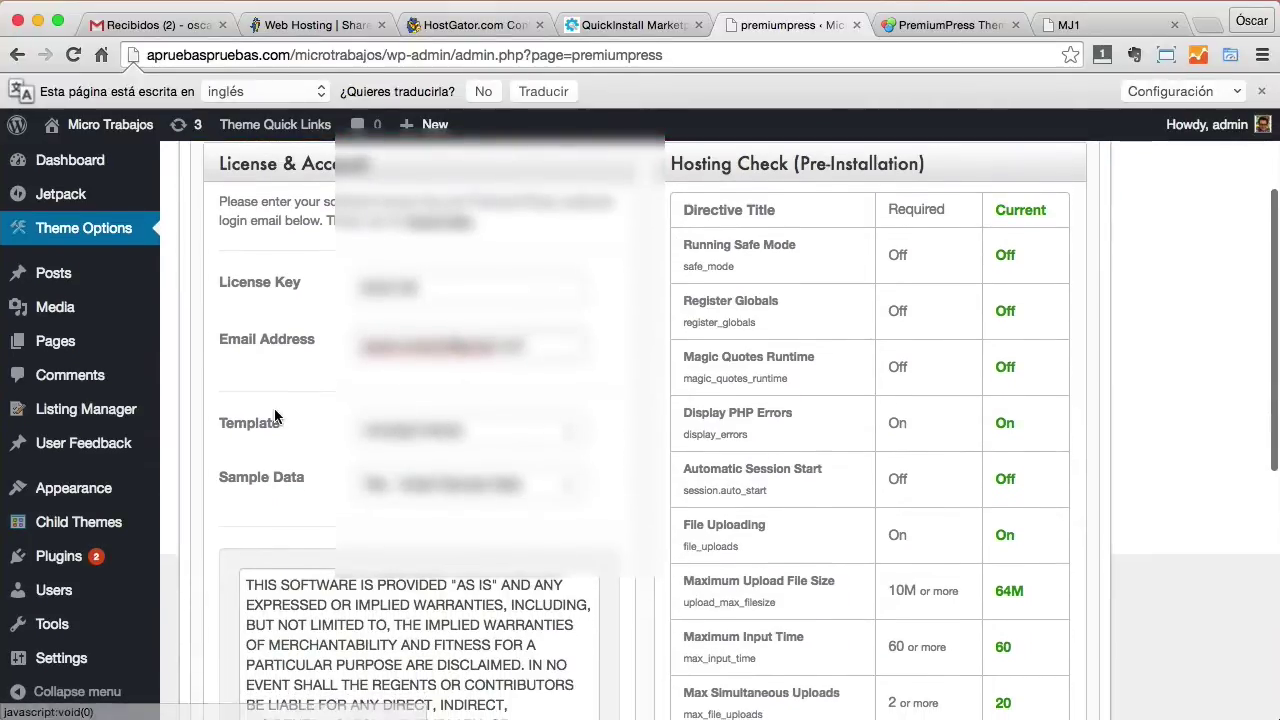
{"action": "scroll", "coordinate": [330, 432], "scroll_direction": "down", "scroll_amount": 1}
{"action": "scroll", "coordinate": [659, 442], "scroll_direction": "down", "scroll_amount": 3}
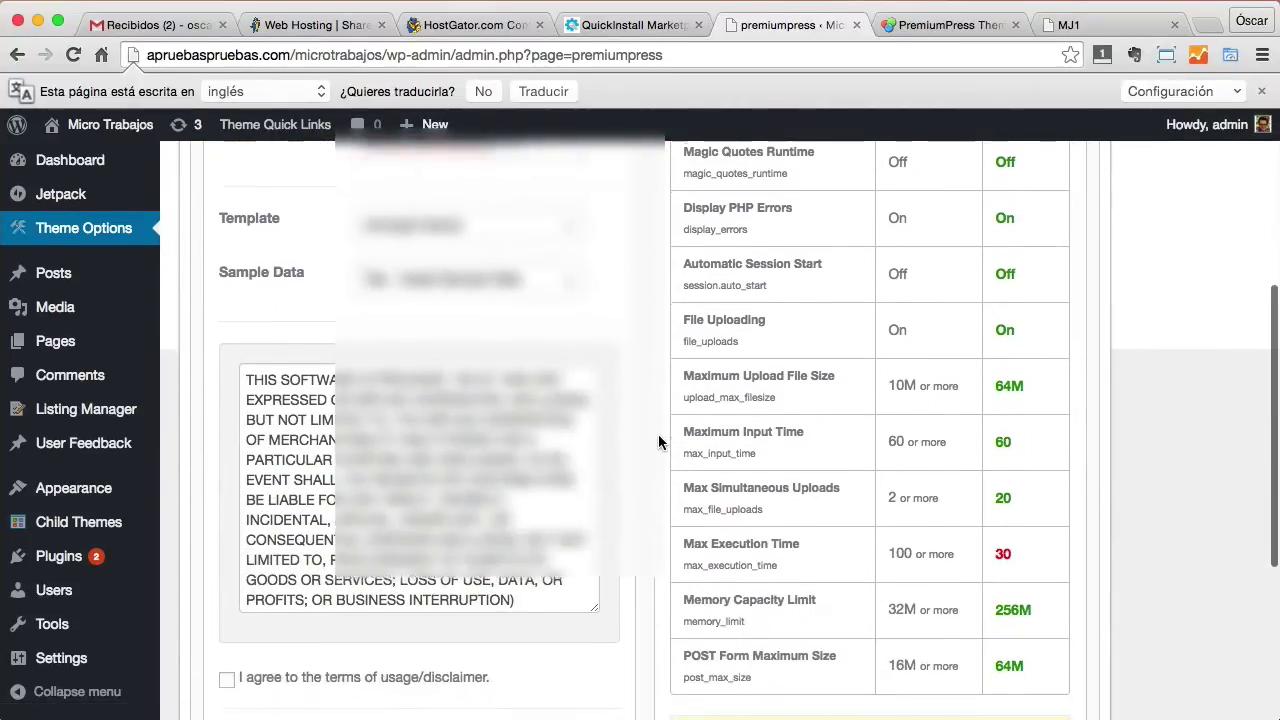
{"action": "scroll", "coordinate": [620, 470], "scroll_direction": "down", "scroll_amount": 1}
{"action": "left_click", "coordinate": [226, 618]}
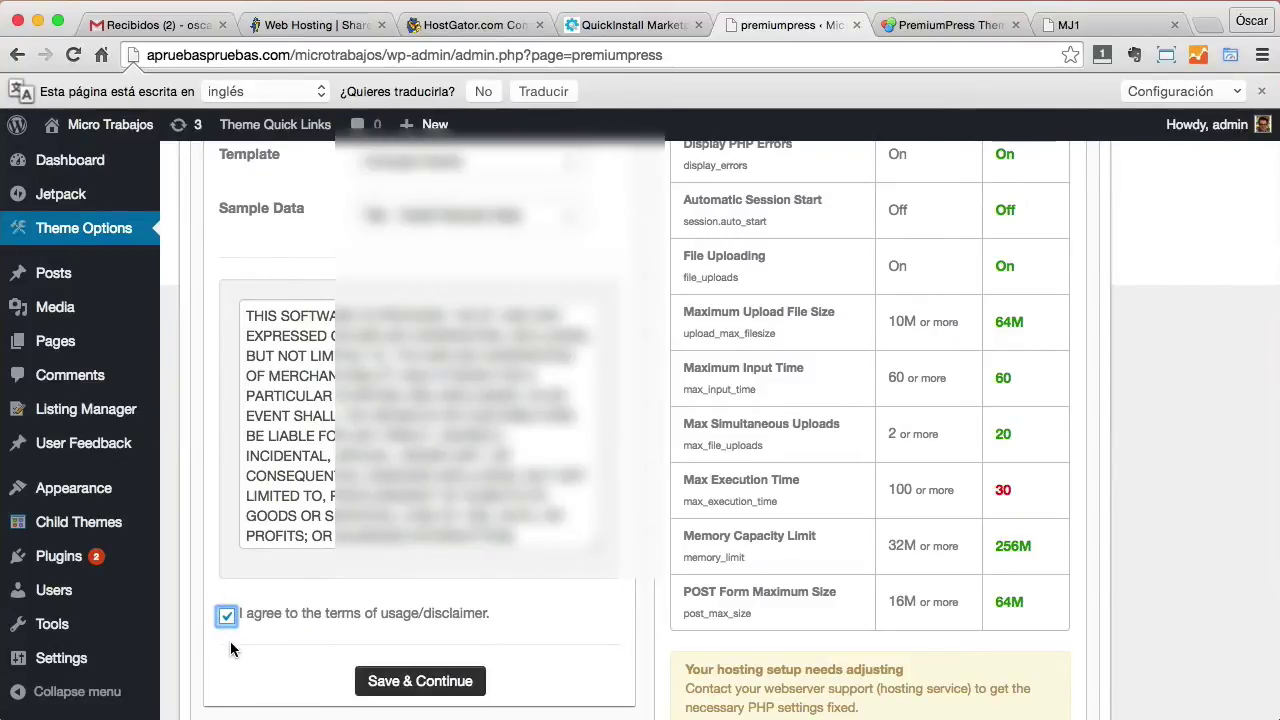
{"action": "left_click", "coordinate": [415, 684]}
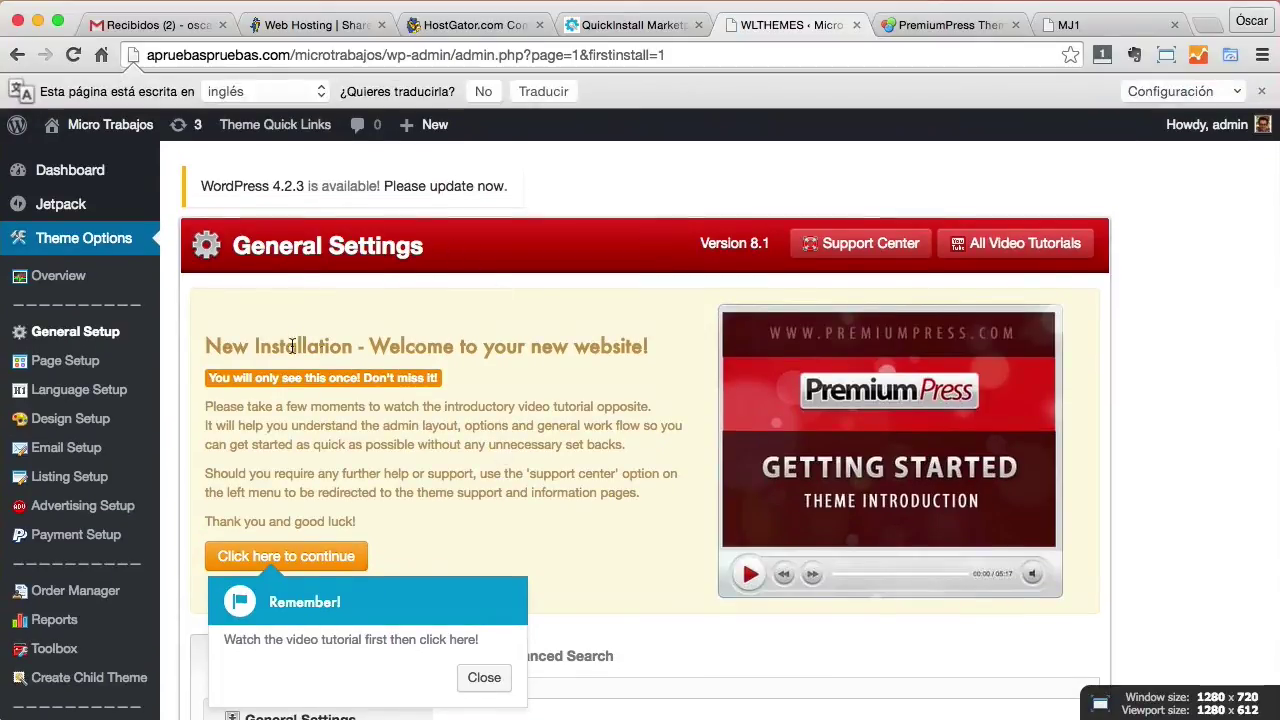
Dismiss the tutorial reminder, continue past the new-installation welcome and accept the browser alert.
{"action": "scroll", "coordinate": [593, 346], "scroll_direction": "down", "scroll_amount": 2}
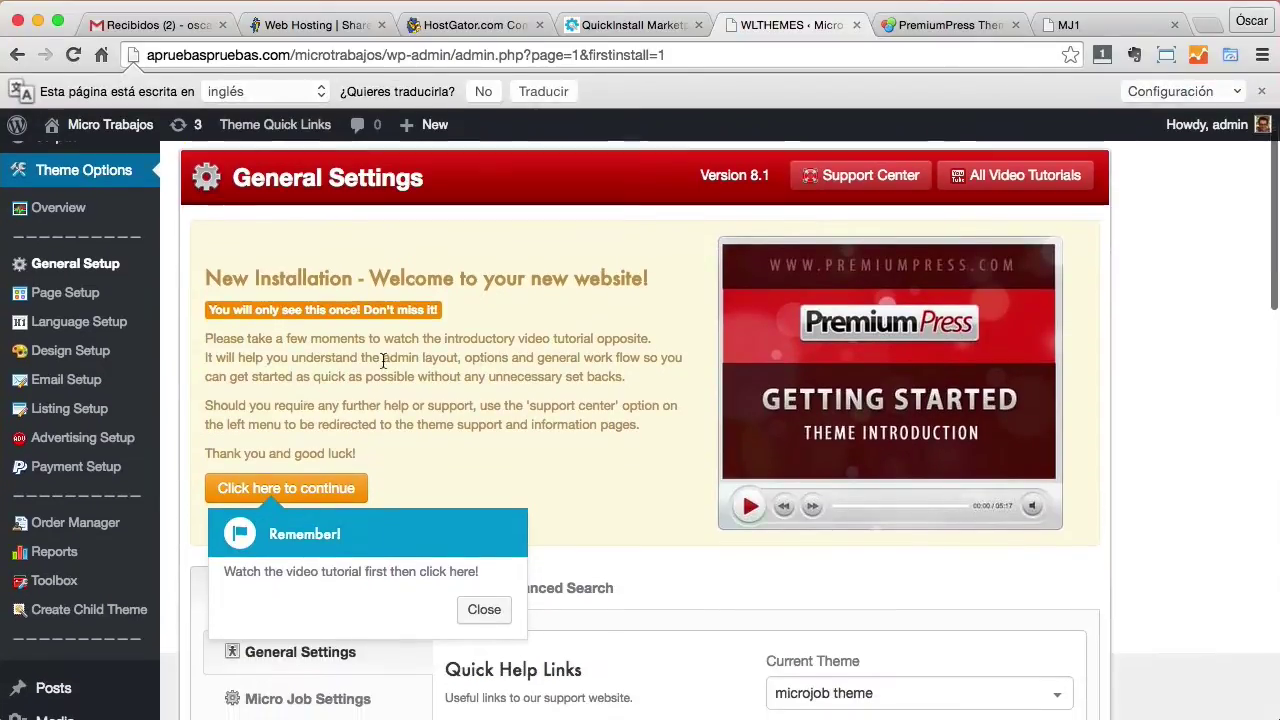
{"action": "left_click", "coordinate": [486, 609]}
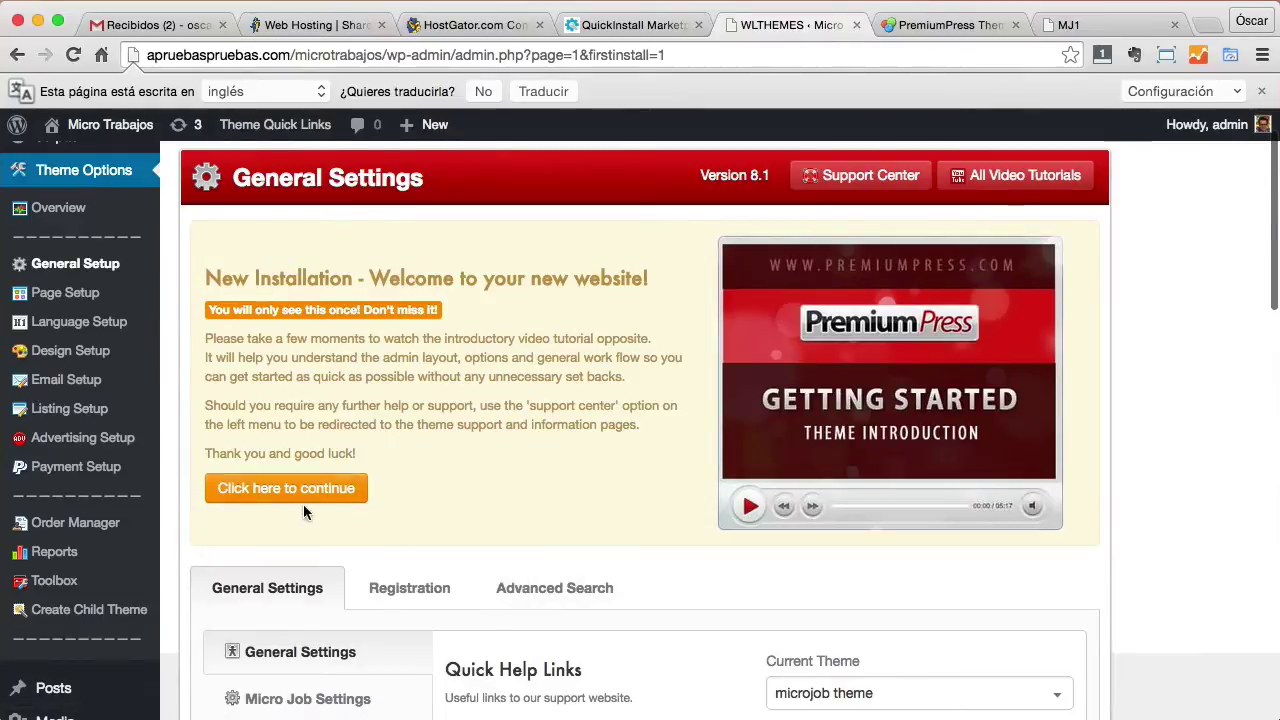
{"action": "left_click", "coordinate": [311, 492]}
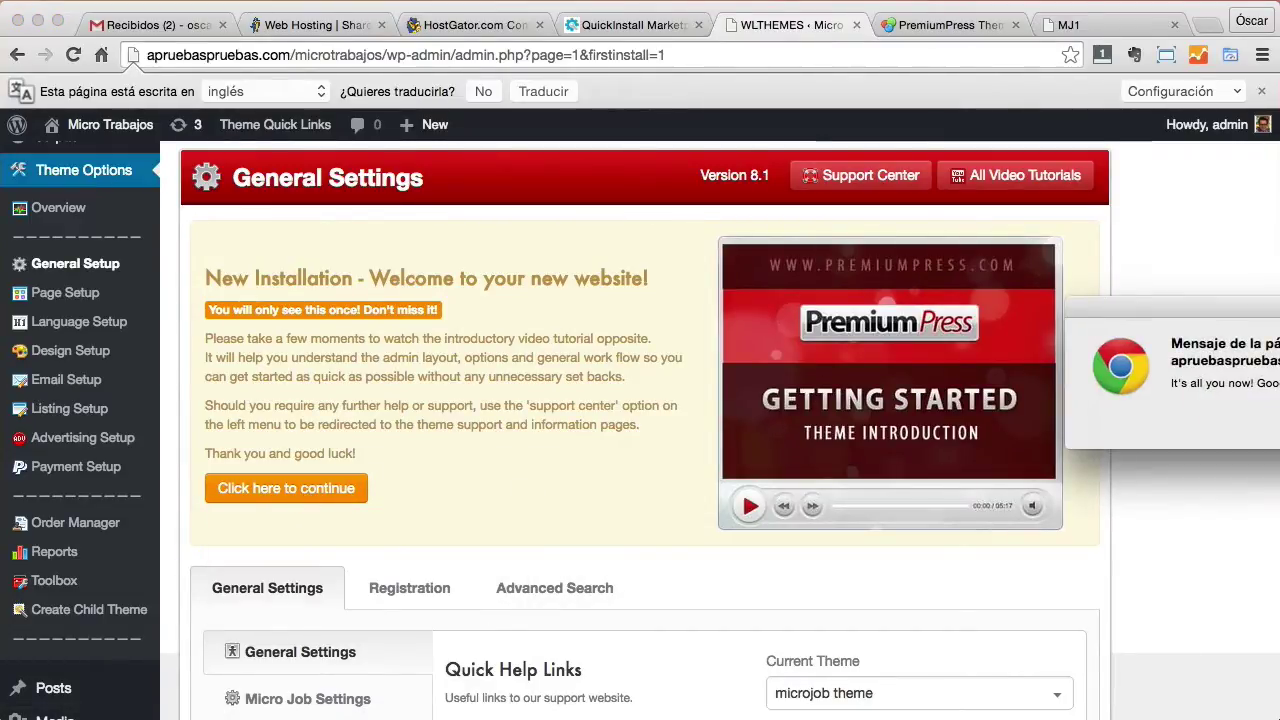
{"action": "left_click", "coordinate": [770, 386]}
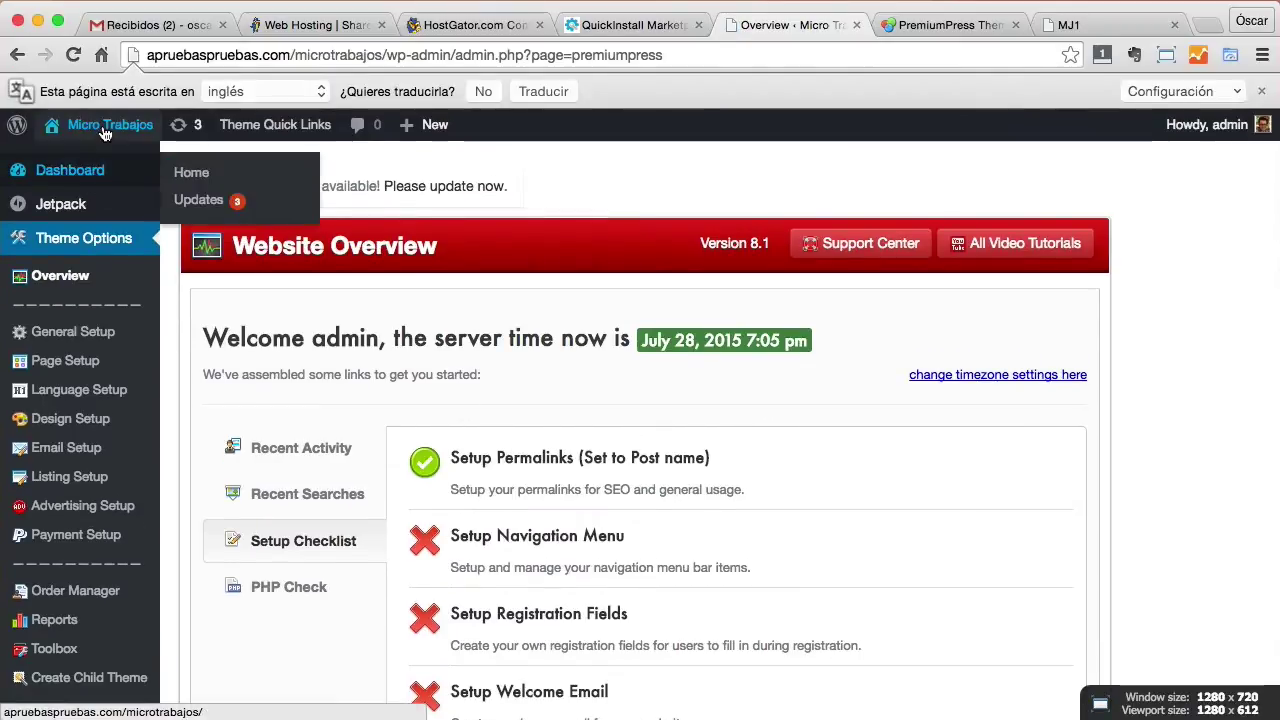
Open the public site in a new tab and answer its location request.
{"action": "mouse_move", "coordinate": [100, 124]}
{"action": "left_click", "coordinate": [88, 160], "text": "super"}
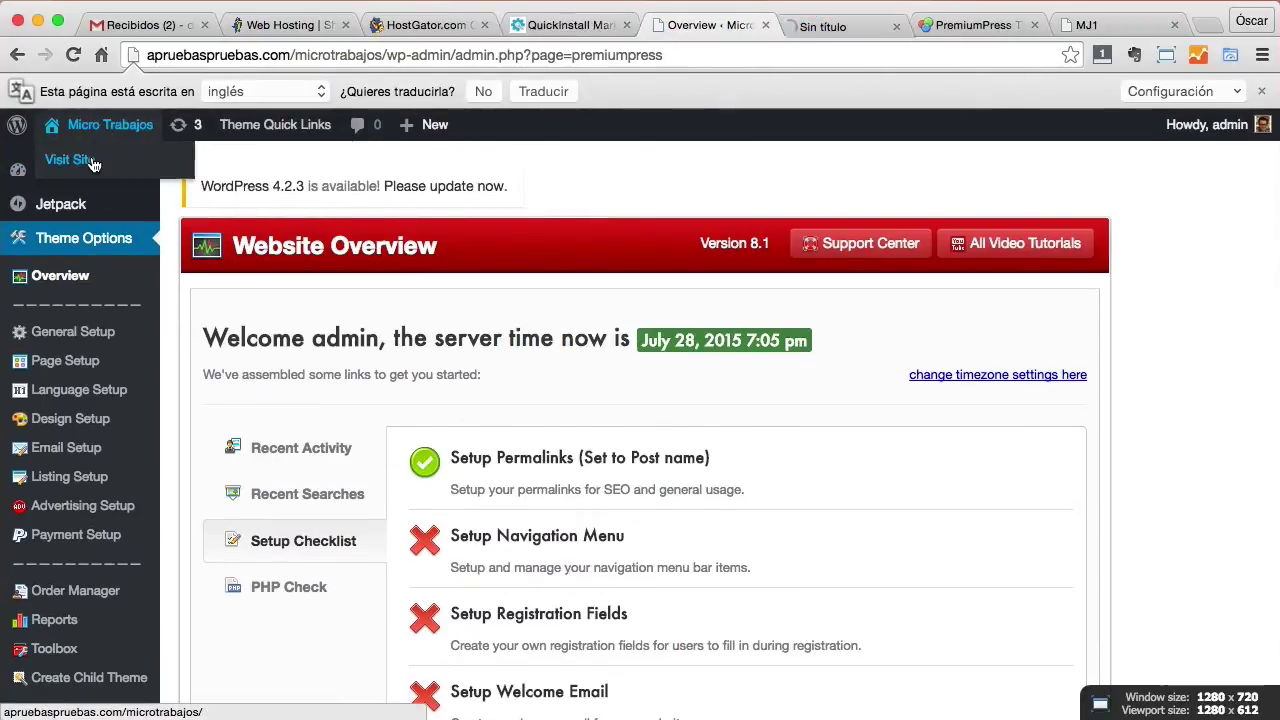
{"action": "left_click", "coordinate": [826, 28]}
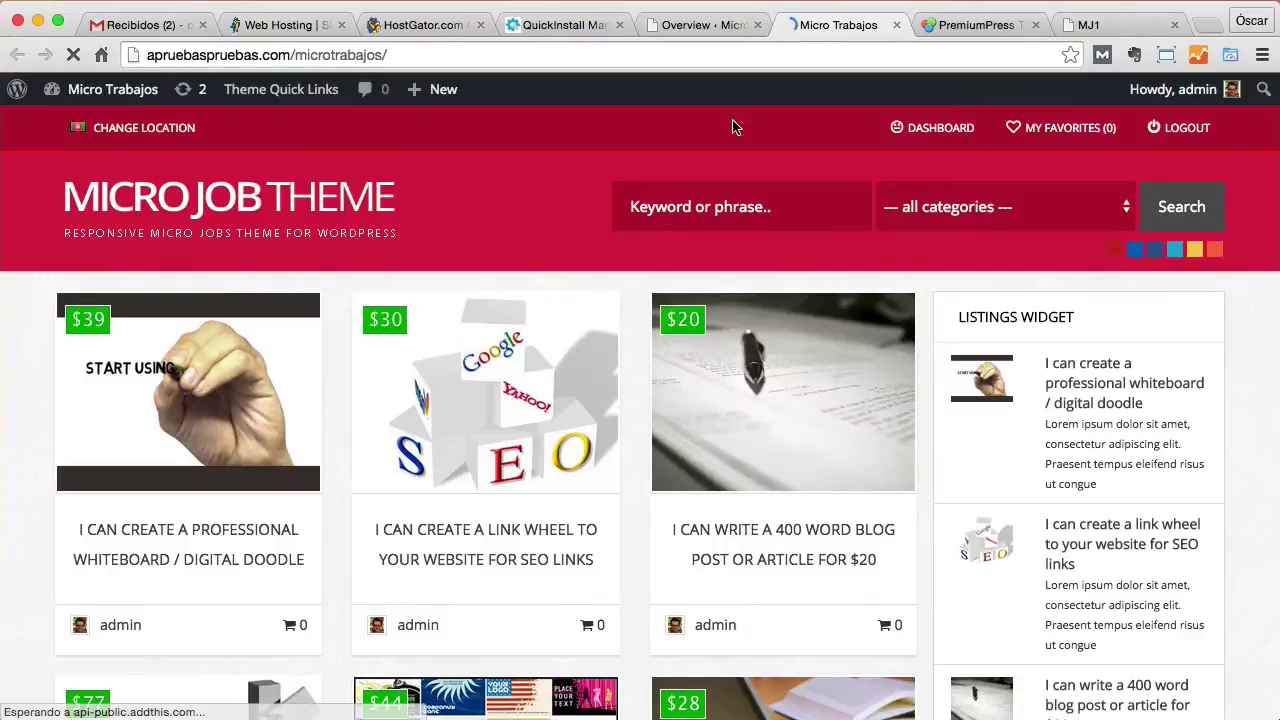
{"action": "scroll", "coordinate": [392, 110], "scroll_direction": "down", "scroll_amount": 3}
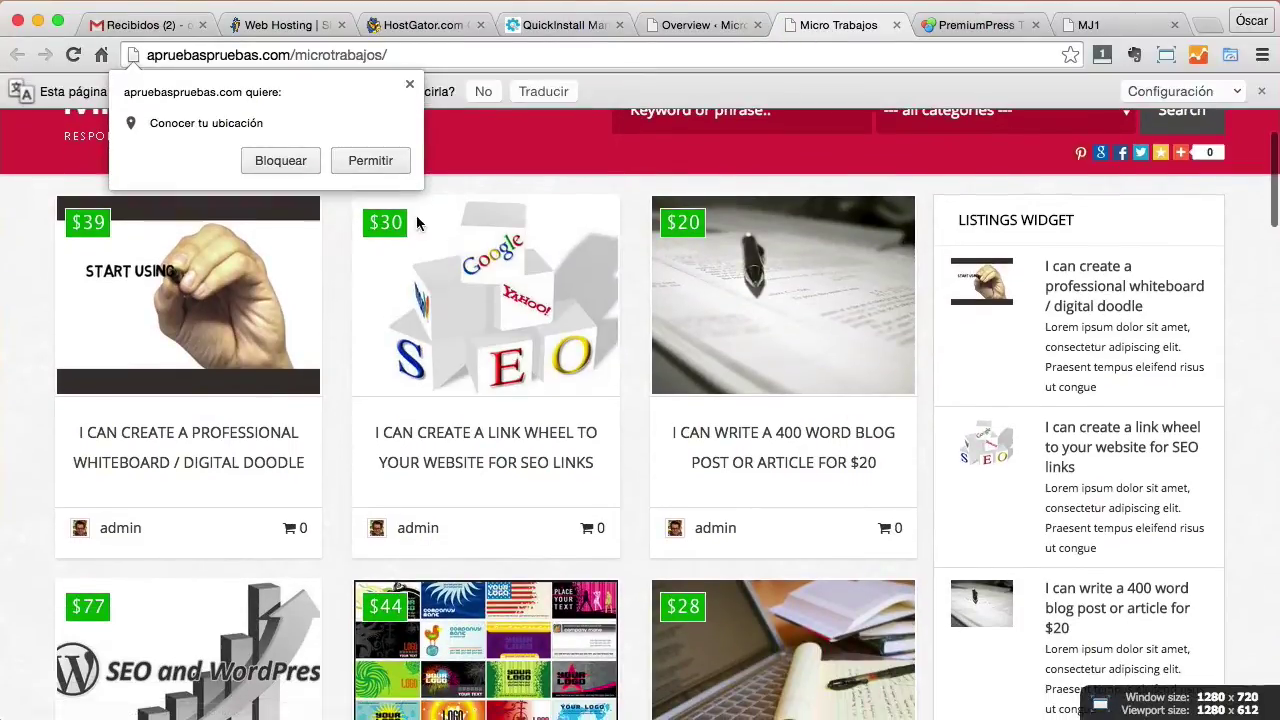
{"action": "left_click", "coordinate": [409, 86]}
{"action": "scroll", "coordinate": [537, 311], "scroll_direction": "down", "scroll_amount": 7}
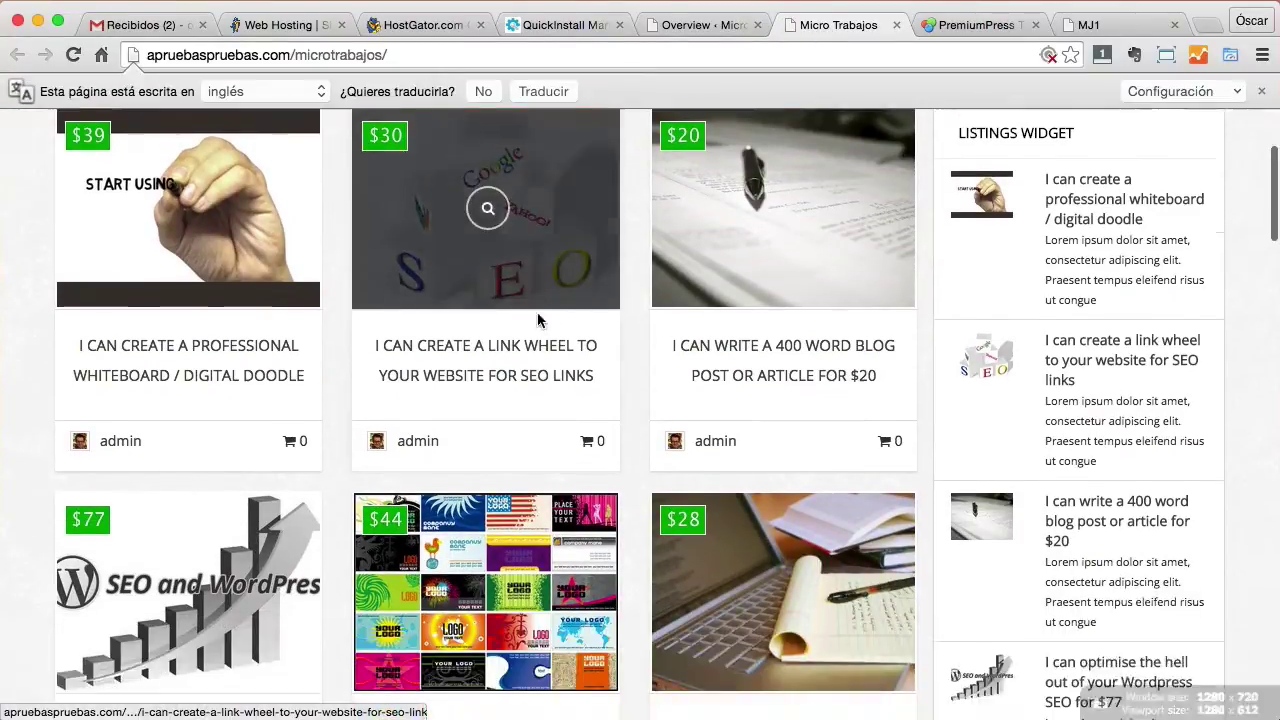
{"action": "scroll", "coordinate": [539, 320], "scroll_direction": "down", "scroll_amount": 10}
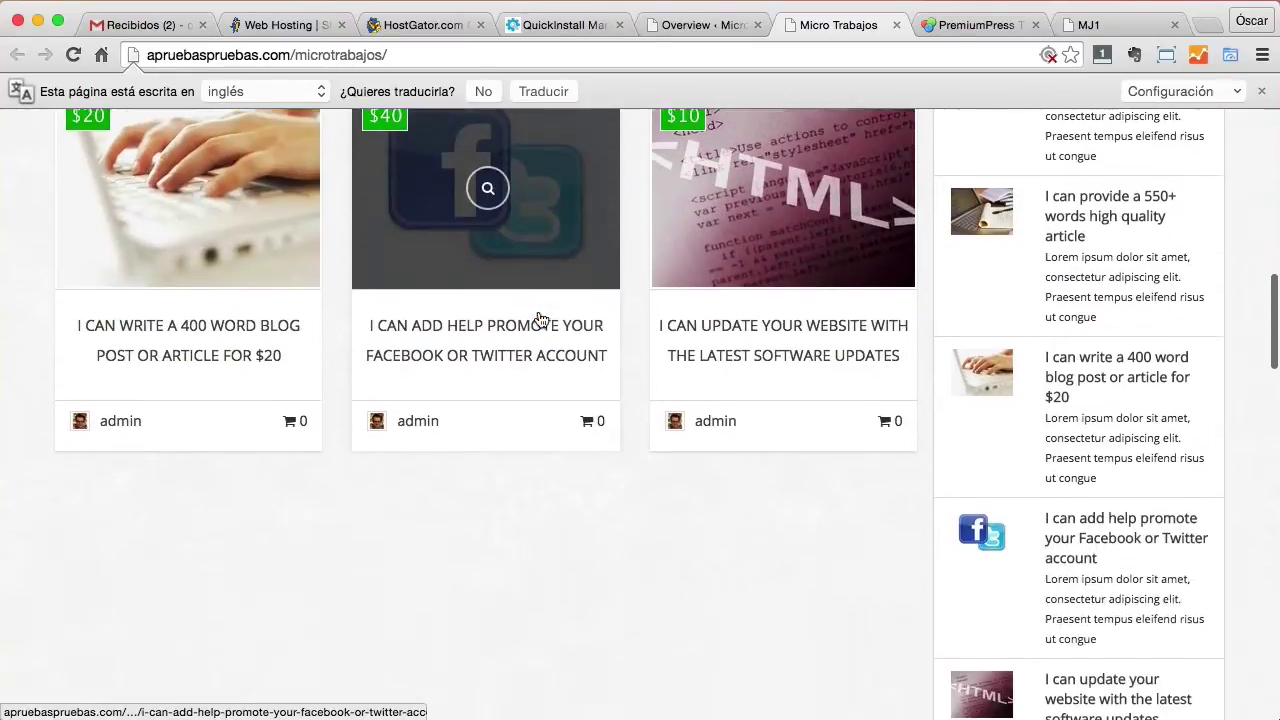
{"action": "scroll", "coordinate": [538, 320], "scroll_direction": "up", "scroll_amount": 15}
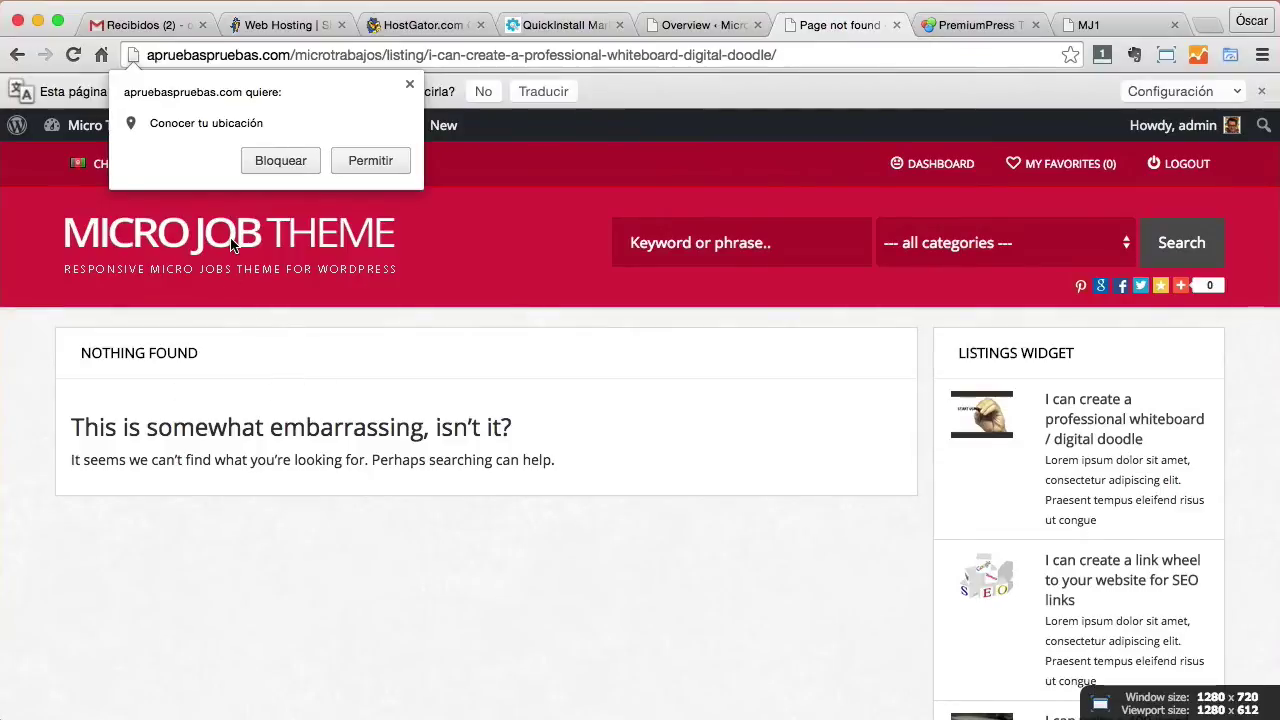
{"action": "left_click", "coordinate": [372, 160]}
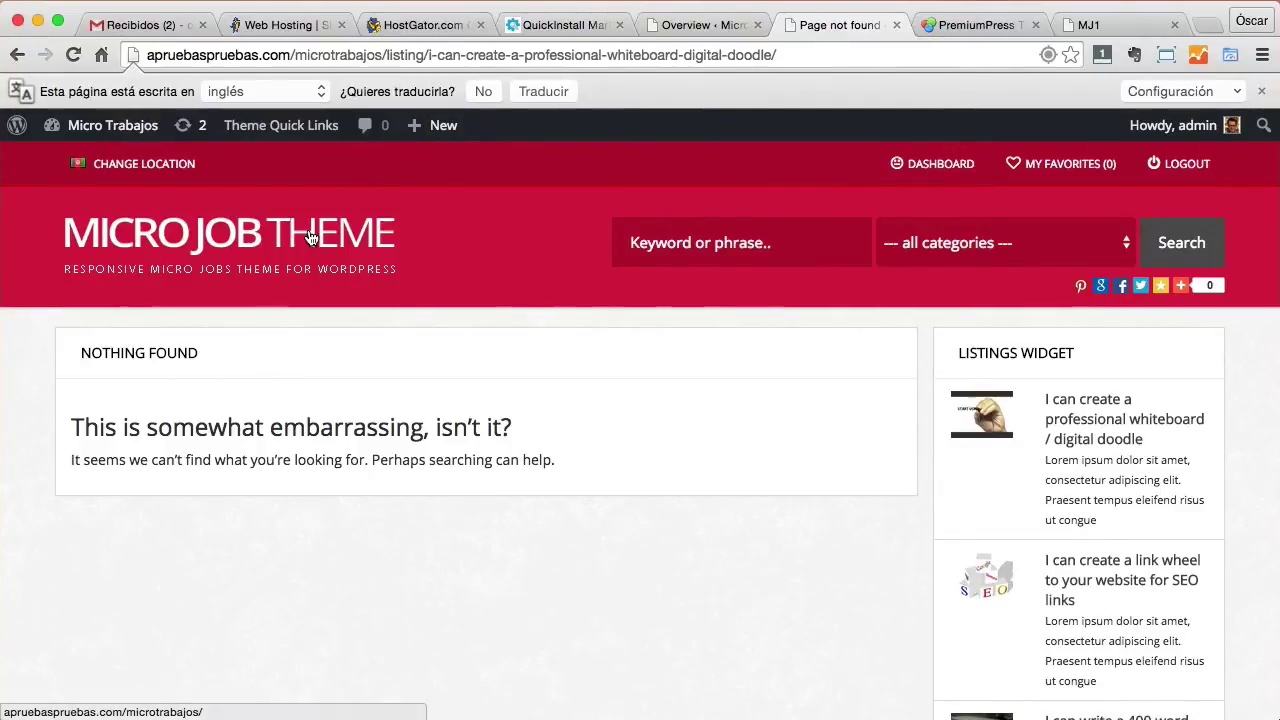
Browse the home page listings, then review the admin Website Overview checklist.
{"action": "left_click", "coordinate": [310, 237]}
{"action": "scroll", "coordinate": [517, 343], "scroll_direction": "down", "scroll_amount": 3}
{"action": "scroll", "coordinate": [517, 343], "scroll_direction": "down", "scroll_amount": 5}
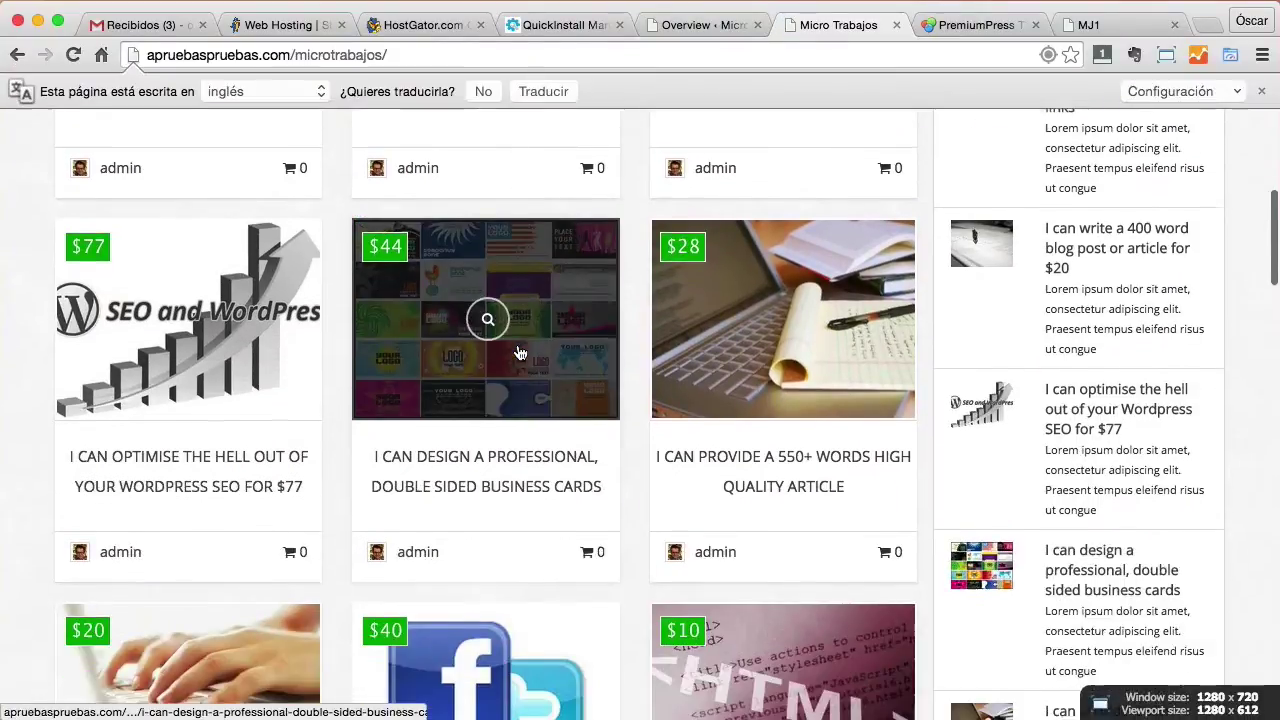
{"action": "scroll", "coordinate": [519, 353], "scroll_direction": "up", "scroll_amount": 5}
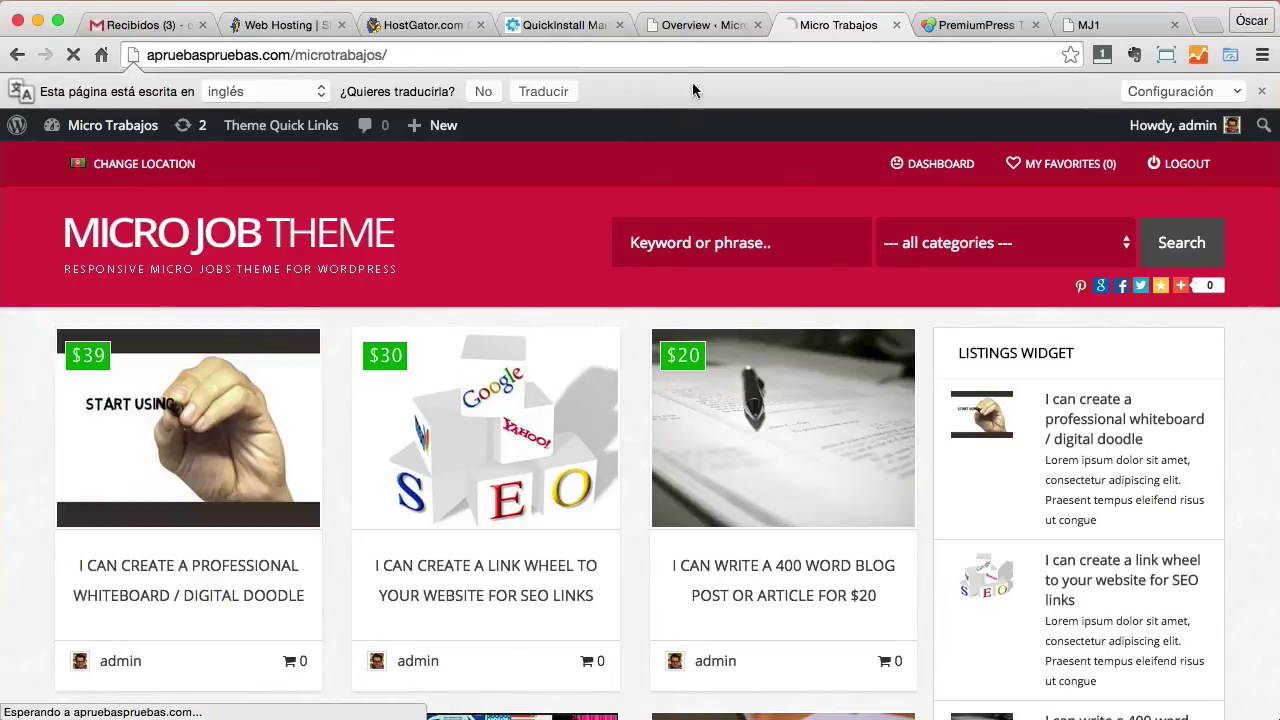
{"action": "left_click", "coordinate": [681, 26]}
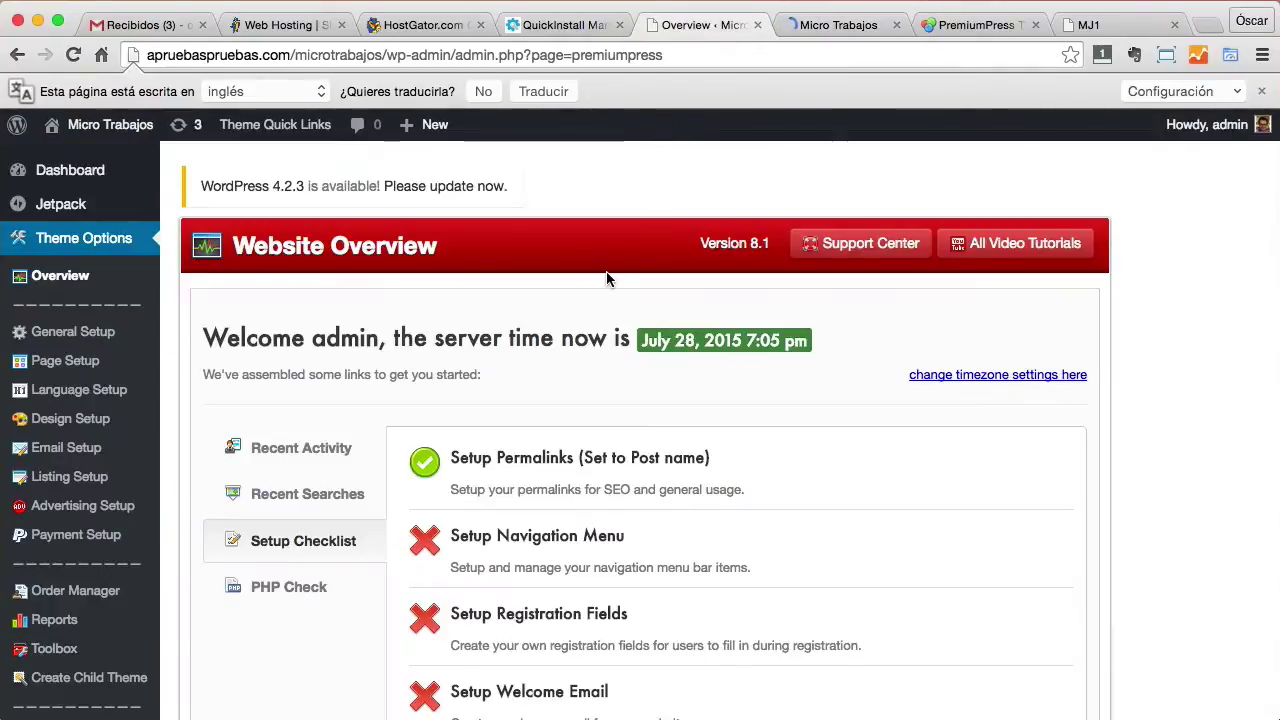
{"action": "scroll", "coordinate": [603, 271], "scroll_direction": "down", "scroll_amount": 1}
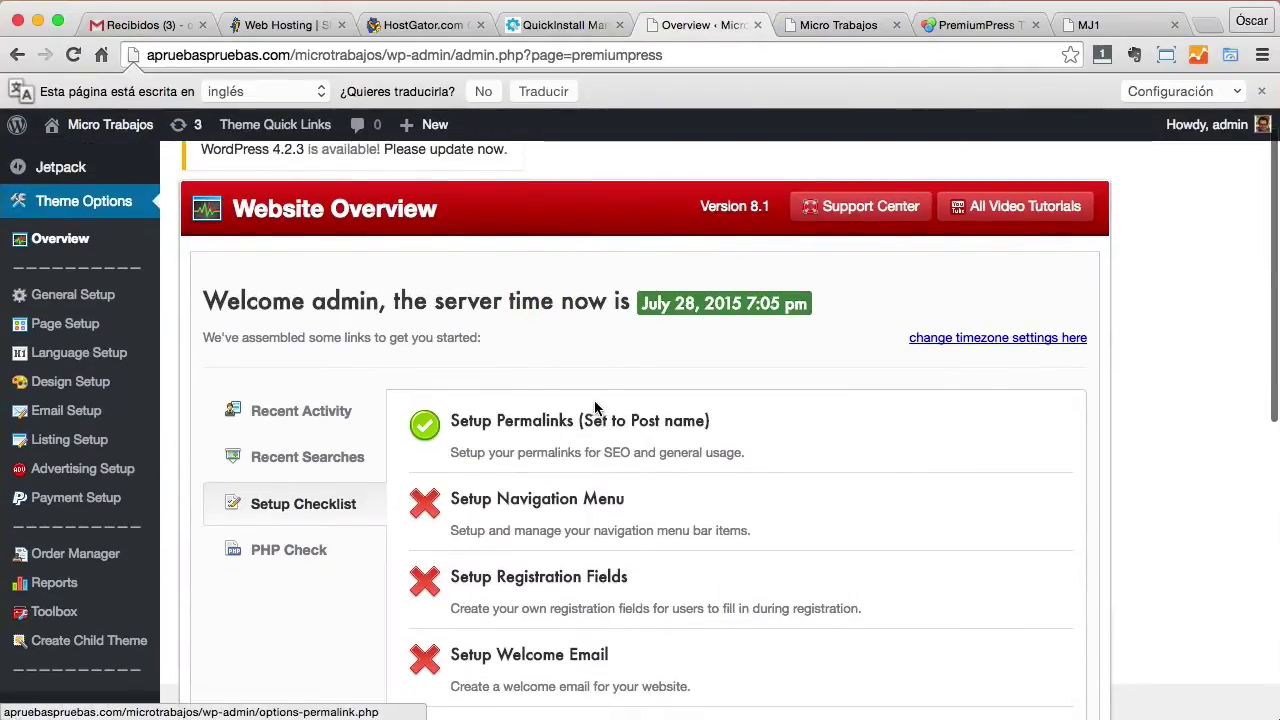
{"action": "scroll", "coordinate": [596, 409], "scroll_direction": "down", "scroll_amount": 1}
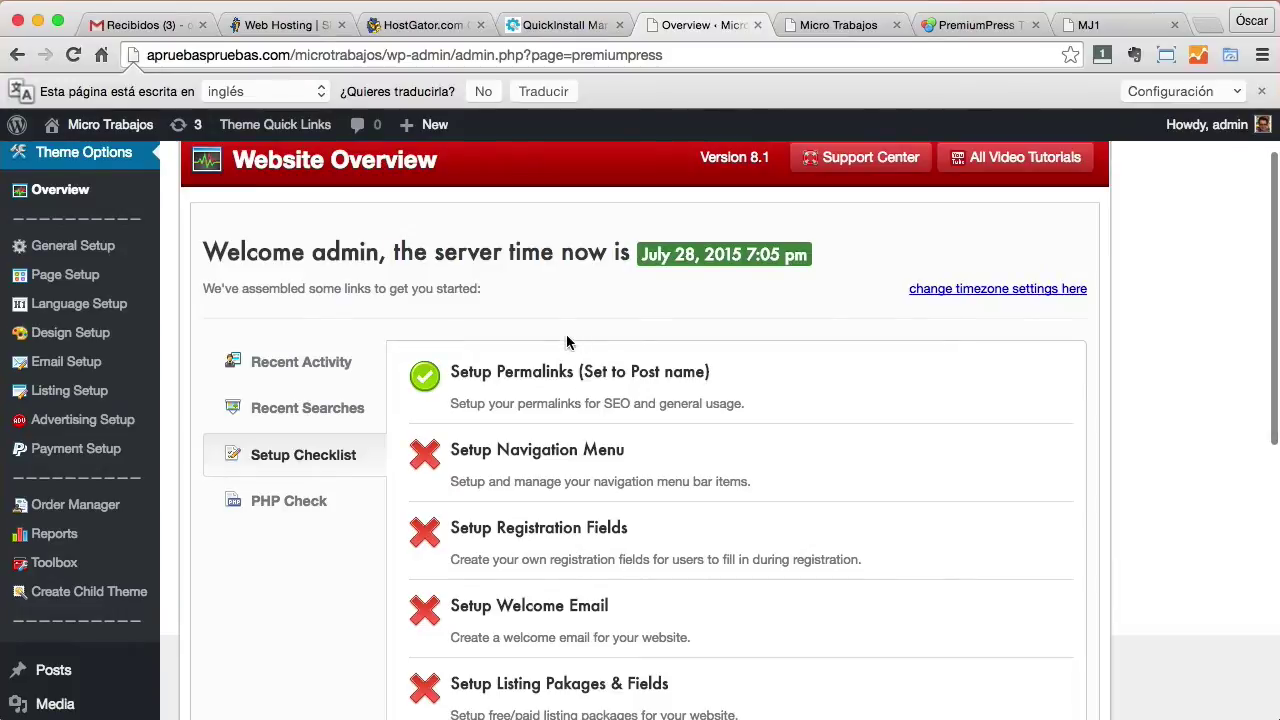
{"action": "scroll", "coordinate": [480, 350], "scroll_direction": "down", "scroll_amount": 1}
{"action": "scroll", "coordinate": [525, 345], "scroll_direction": "down", "scroll_amount": 3}
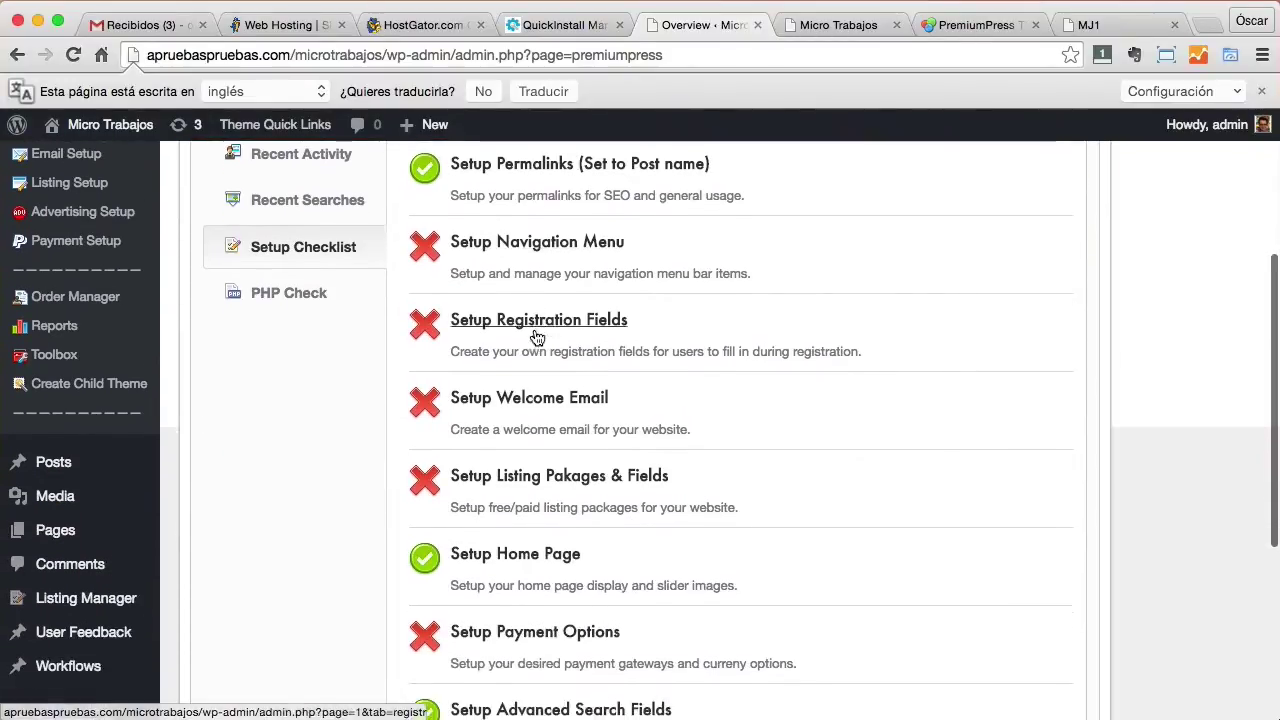
{"action": "scroll", "coordinate": [537, 338], "scroll_direction": "up", "scroll_amount": 4}
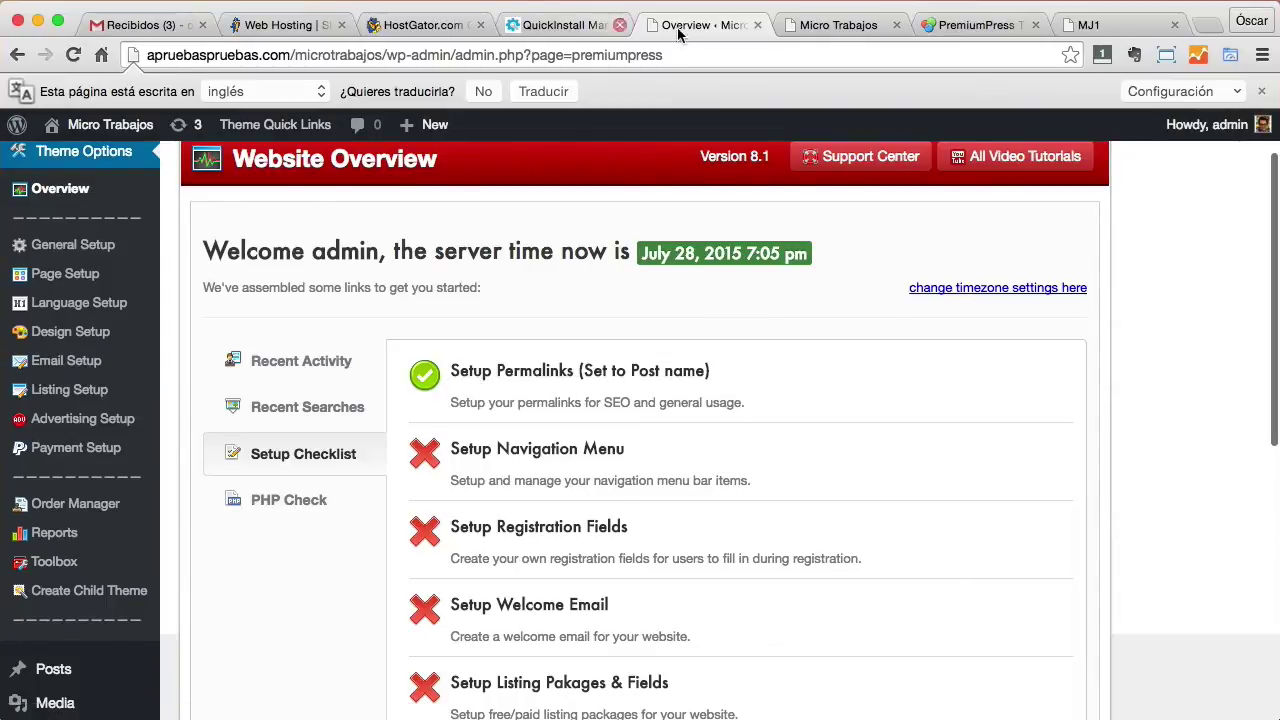
Open the whiteboard doodle listing, find it Nothing Found, and return to the admin overview.
{"action": "left_click", "coordinate": [820, 30]}
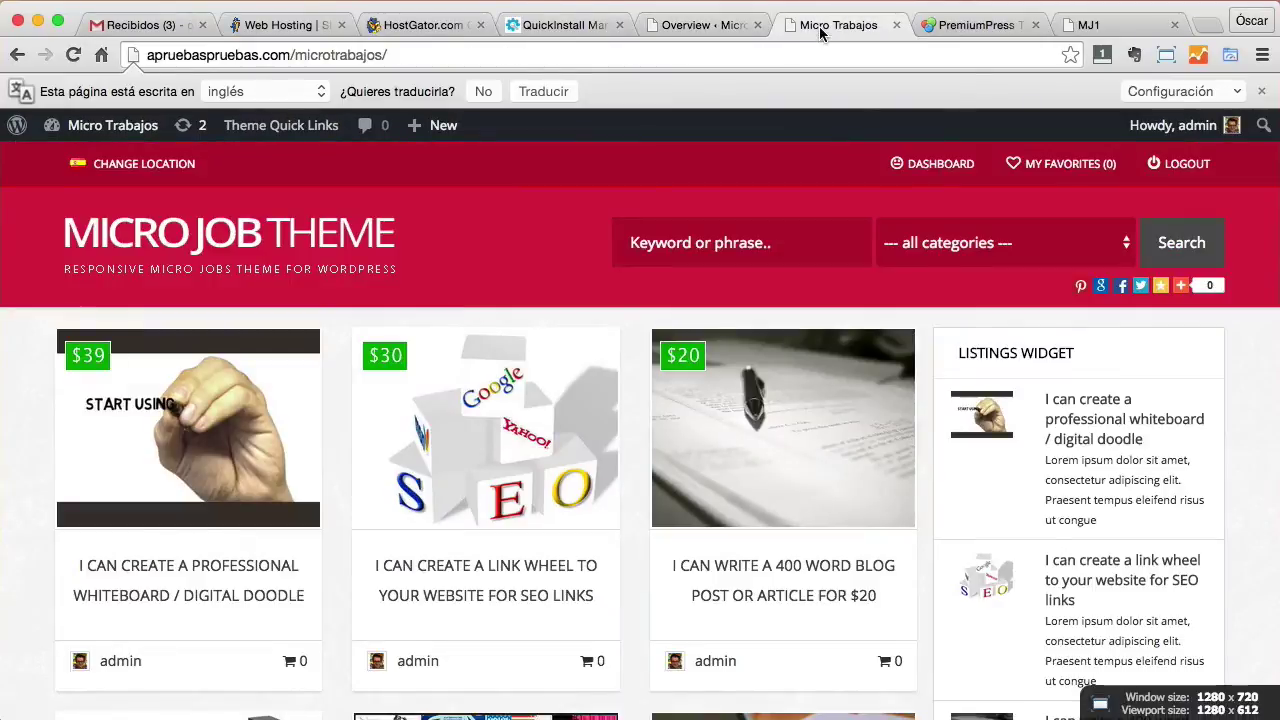
{"action": "left_click", "coordinate": [170, 406]}
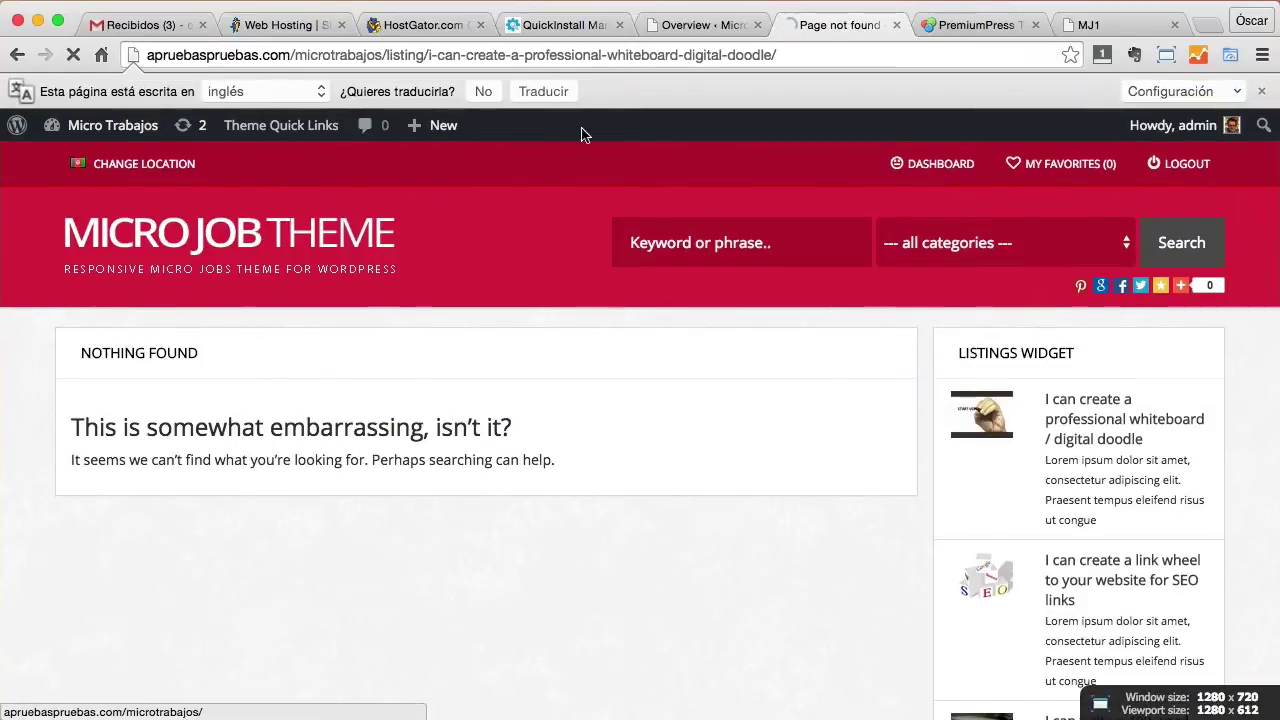
{"action": "left_click", "coordinate": [549, 157]}
{"action": "left_click", "coordinate": [709, 28]}
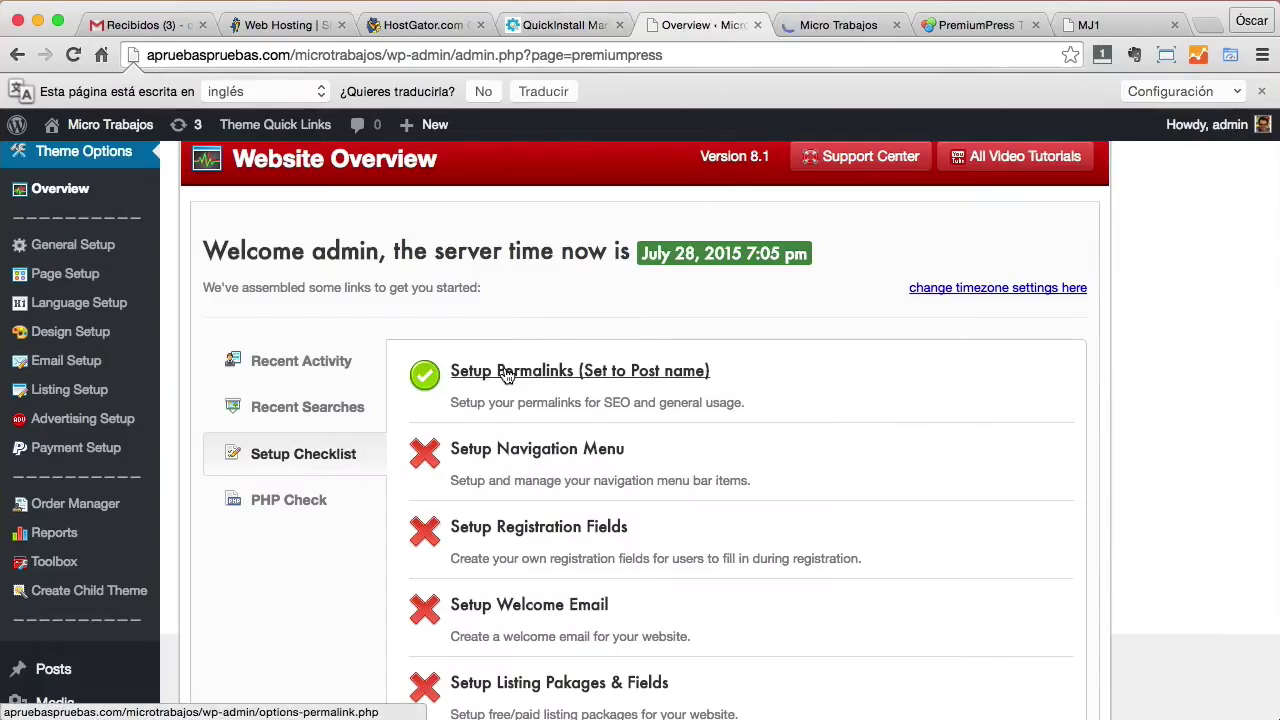
Resave the existing permalink settings from the Setup Permalinks link.
{"action": "left_click", "coordinate": [544, 372]}
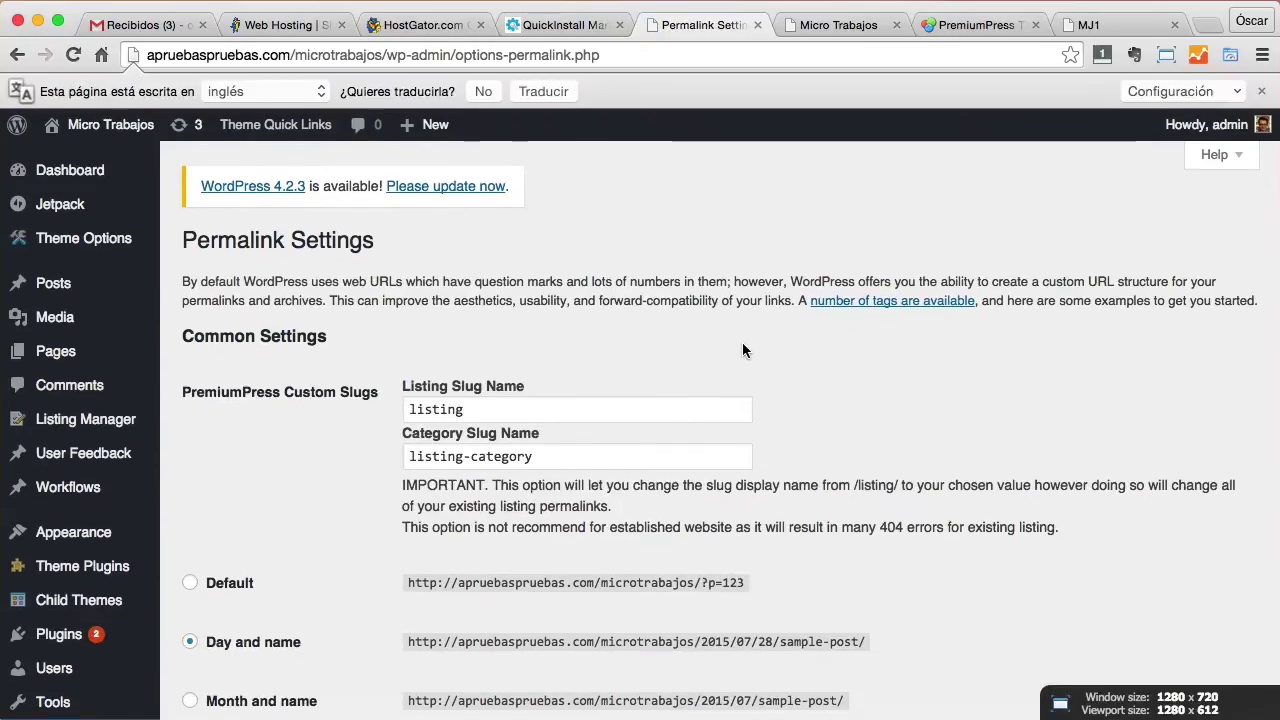
{"action": "scroll", "coordinate": [726, 315], "scroll_direction": "down", "scroll_amount": 10}
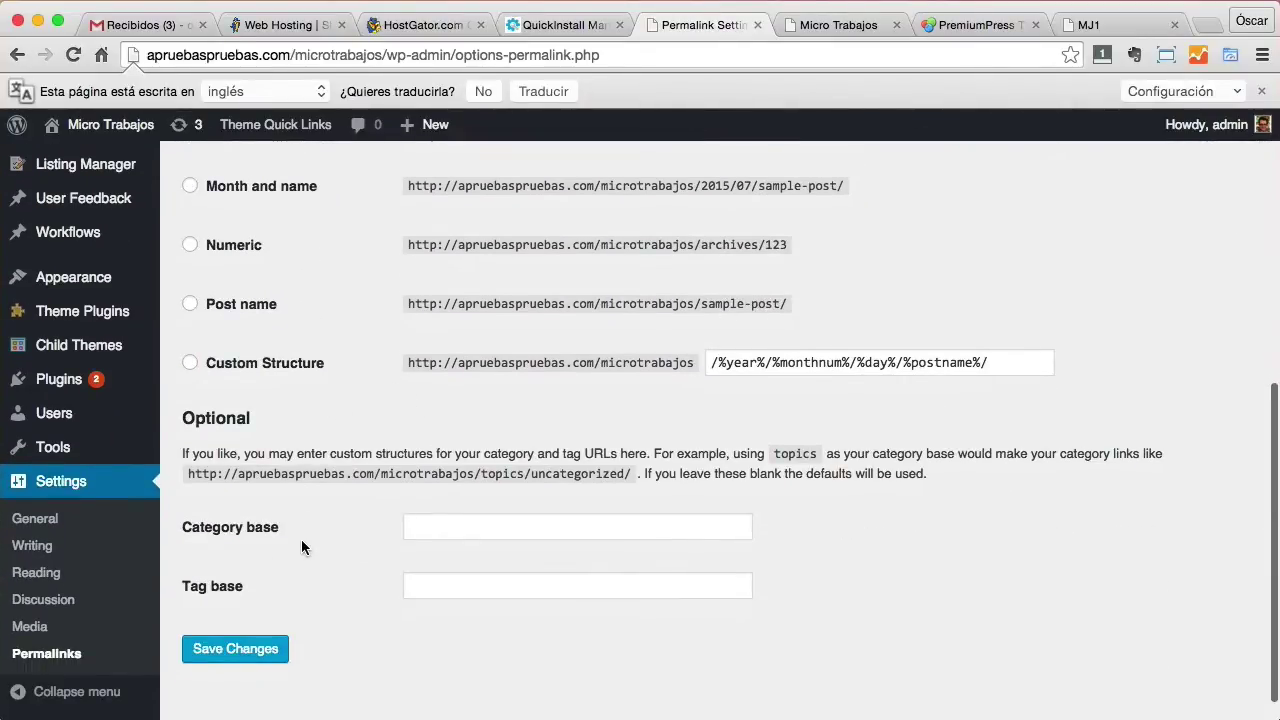
{"action": "left_click", "coordinate": [260, 652]}
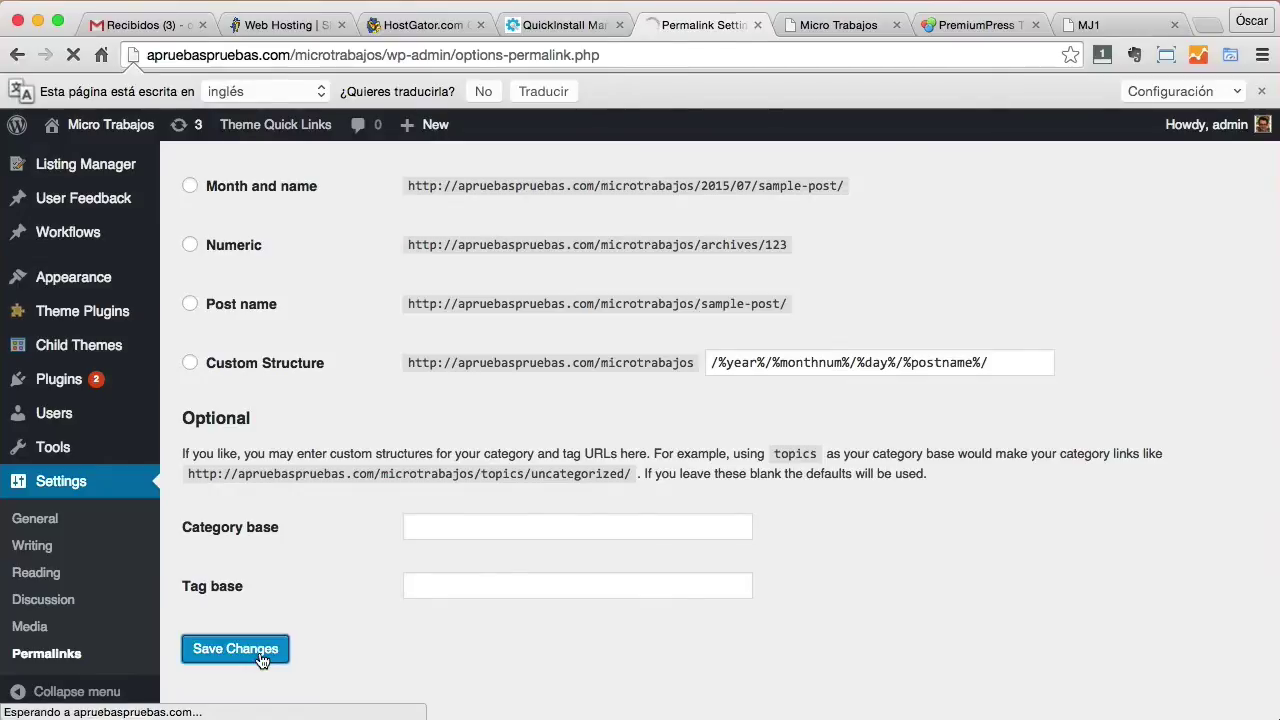
Reload the front page and open the whiteboard doodle listing, now showing full details.
{"action": "key", "text": "ctrl+Tab"}
{"action": "left_click", "coordinate": [72, 55]}
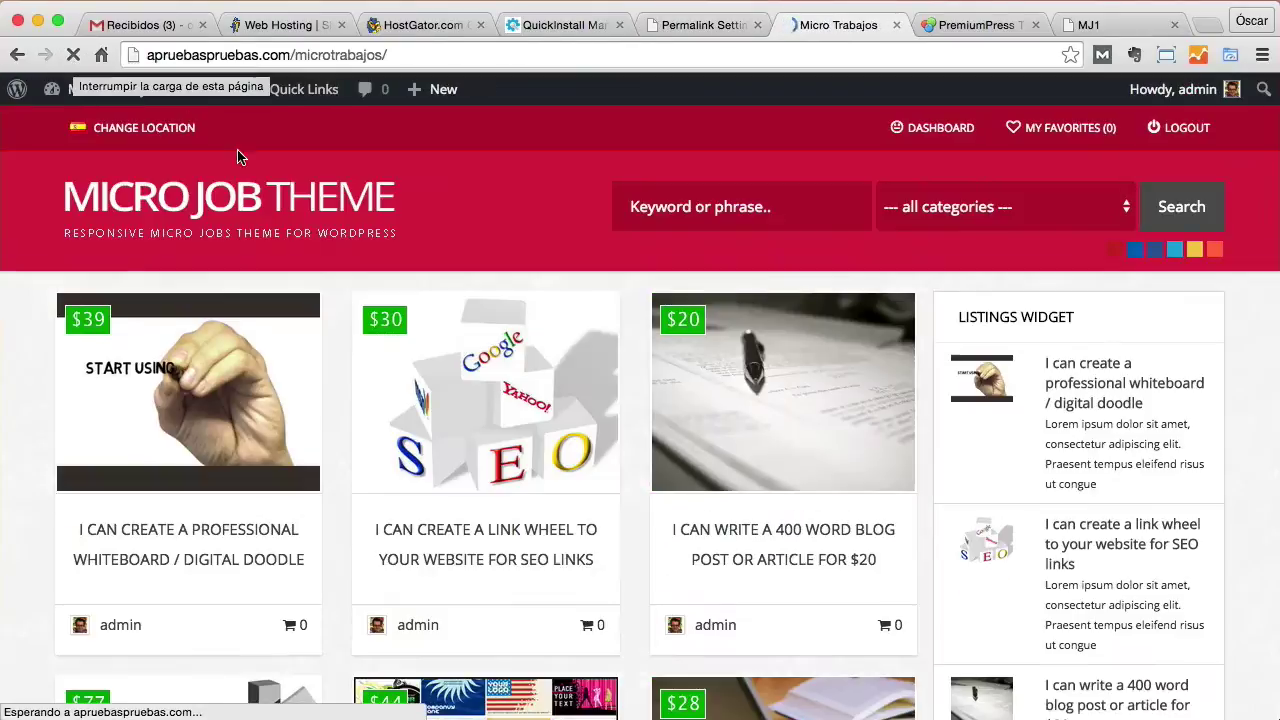
{"action": "left_click", "coordinate": [168, 390]}
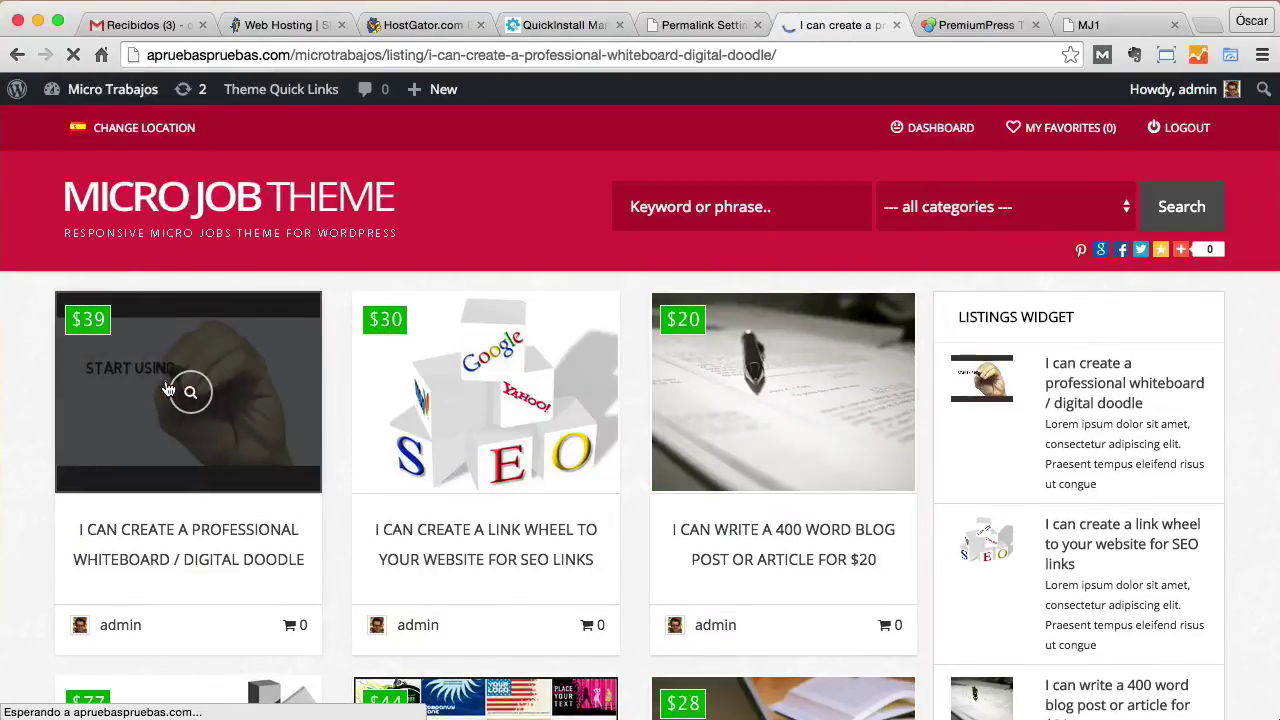
{"action": "scroll", "coordinate": [578, 318], "scroll_direction": "down", "scroll_amount": 2}
{"action": "scroll", "coordinate": [578, 311], "scroll_direction": "down", "scroll_amount": 5}
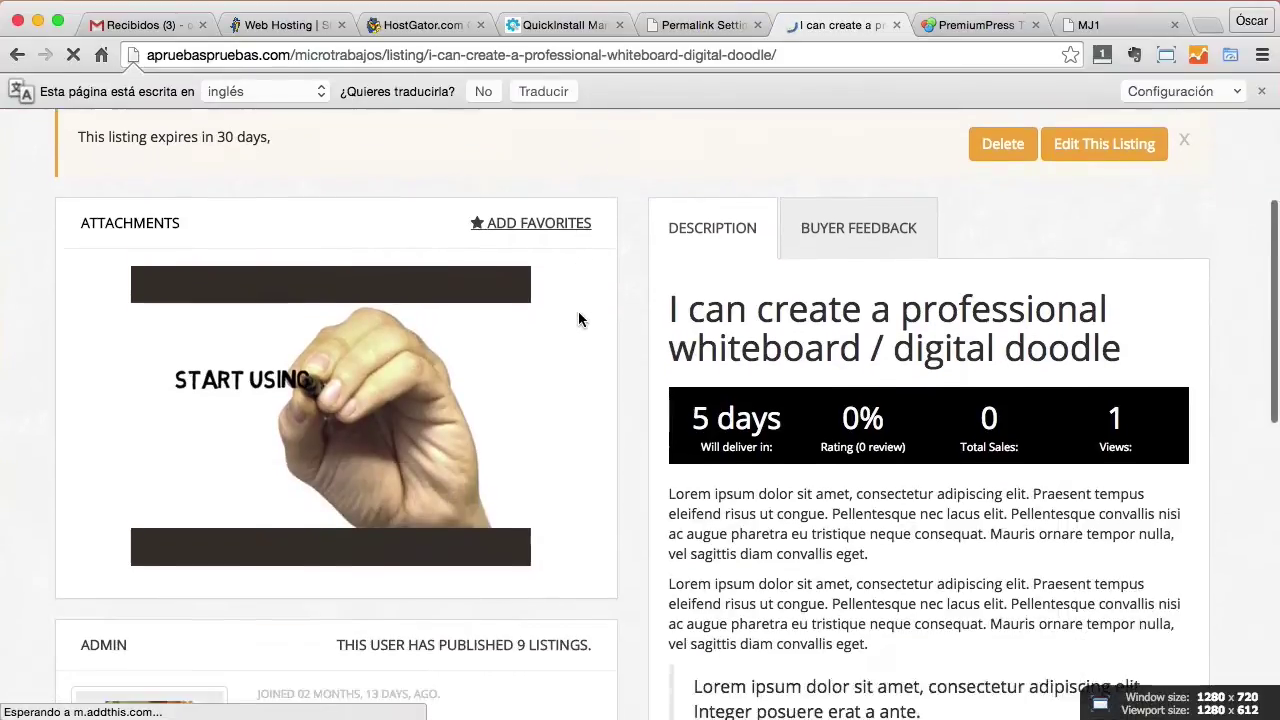
{"action": "scroll", "coordinate": [640, 342], "scroll_direction": "down", "scroll_amount": 2}
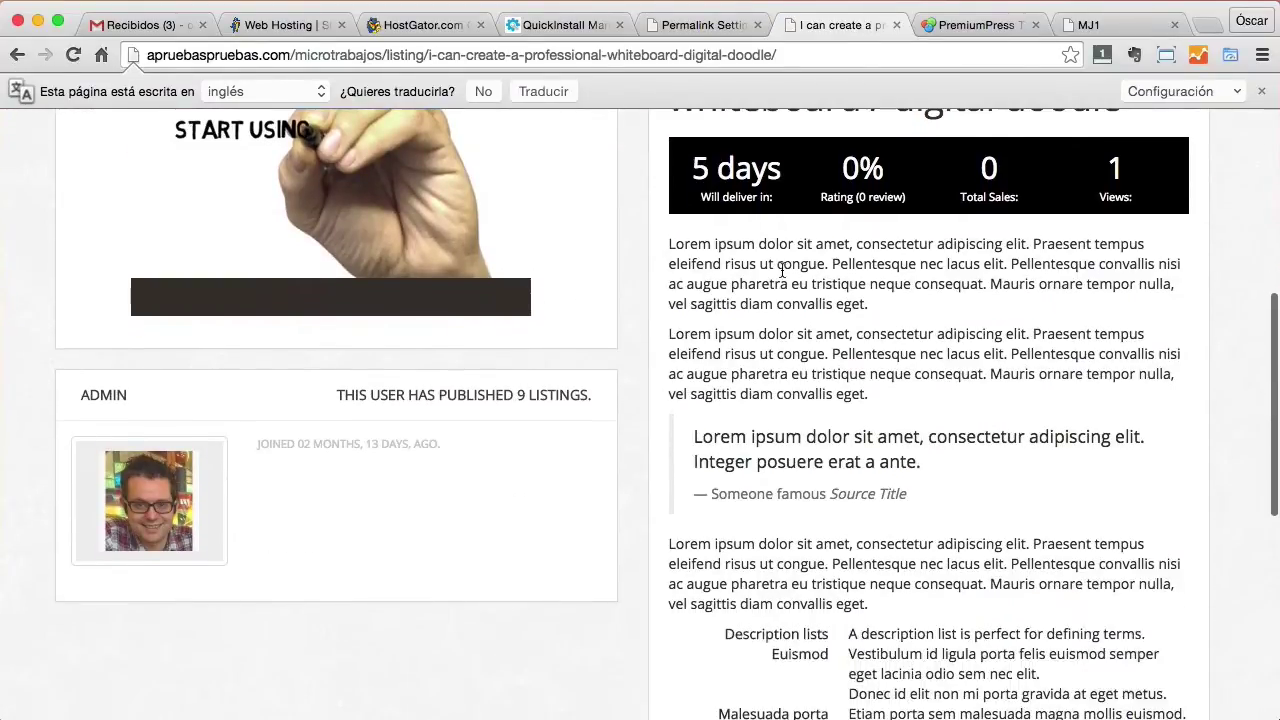
{"action": "scroll", "coordinate": [774, 281], "scroll_direction": "up", "scroll_amount": 6}
Return to the Permalink Settings page showing the structure updated.
{"action": "key", "text": "ctrl+shift+Tab"}
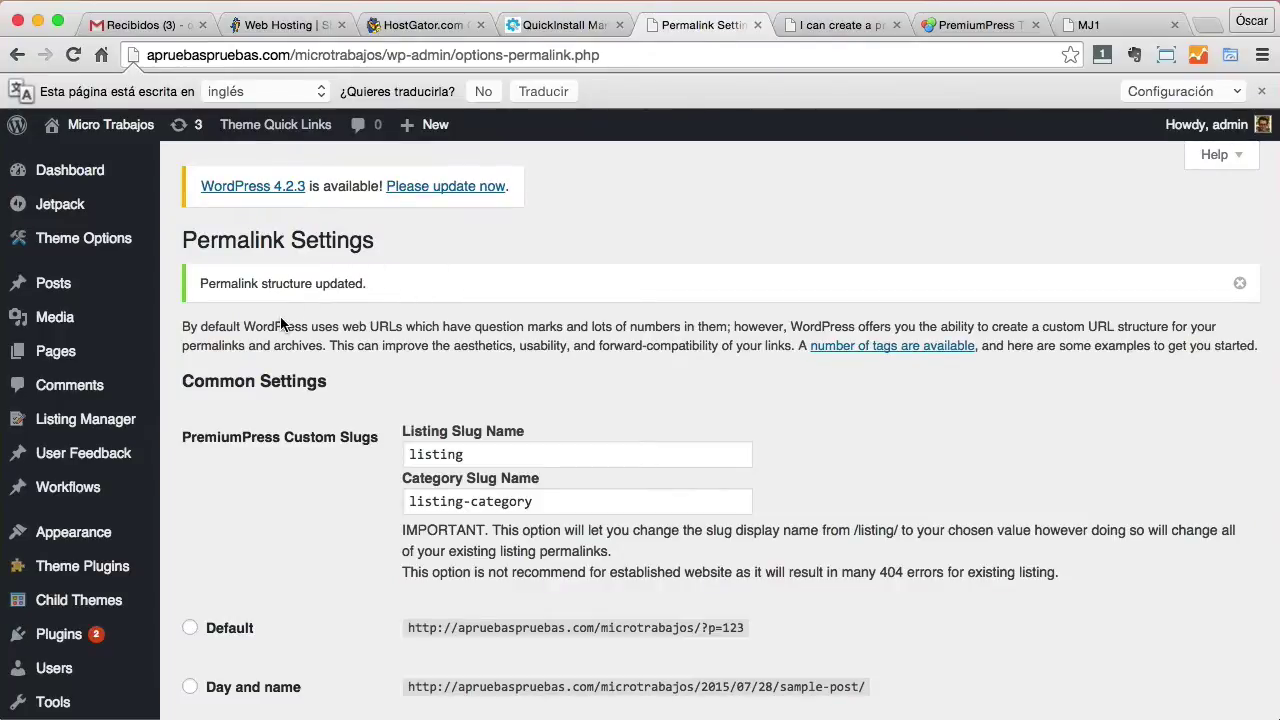
{"action": "scroll", "coordinate": [281, 323], "scroll_direction": "down", "scroll_amount": 1}
{"action": "mouse_move", "coordinate": [57, 234]}
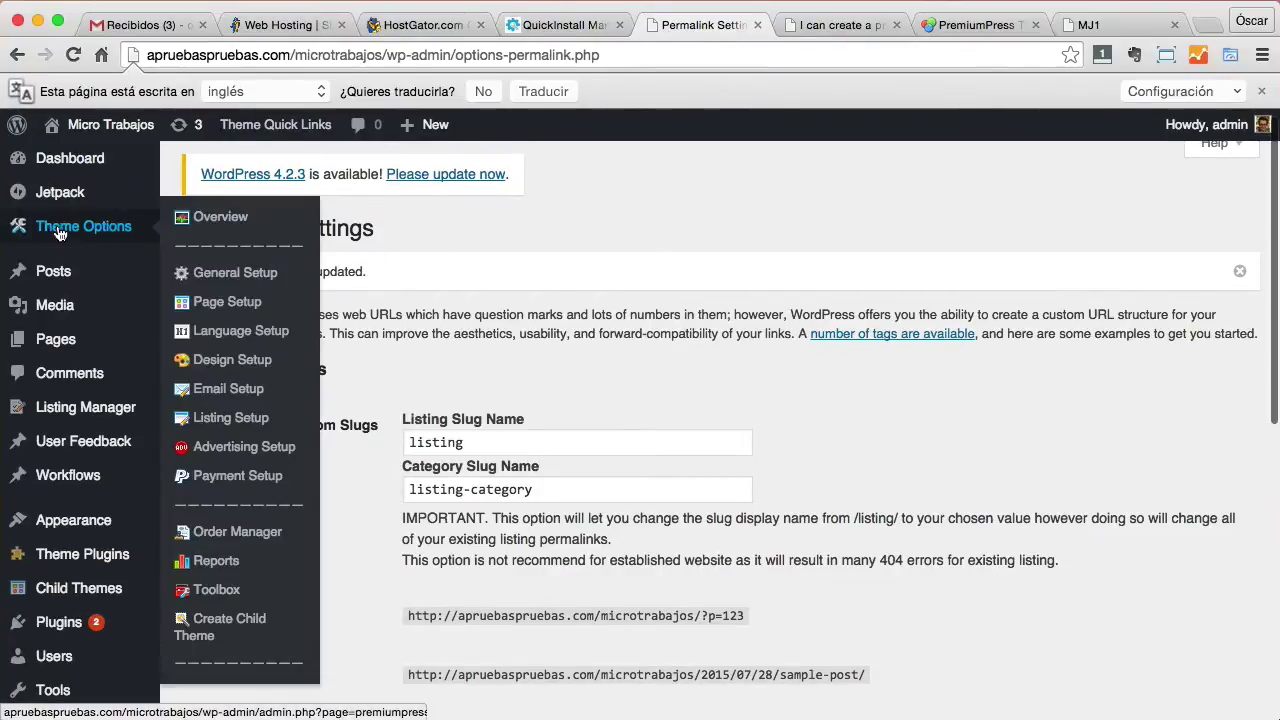
Open Theme Options > Overview and check permalinks are now ticked.
{"action": "left_click", "coordinate": [215, 220]}
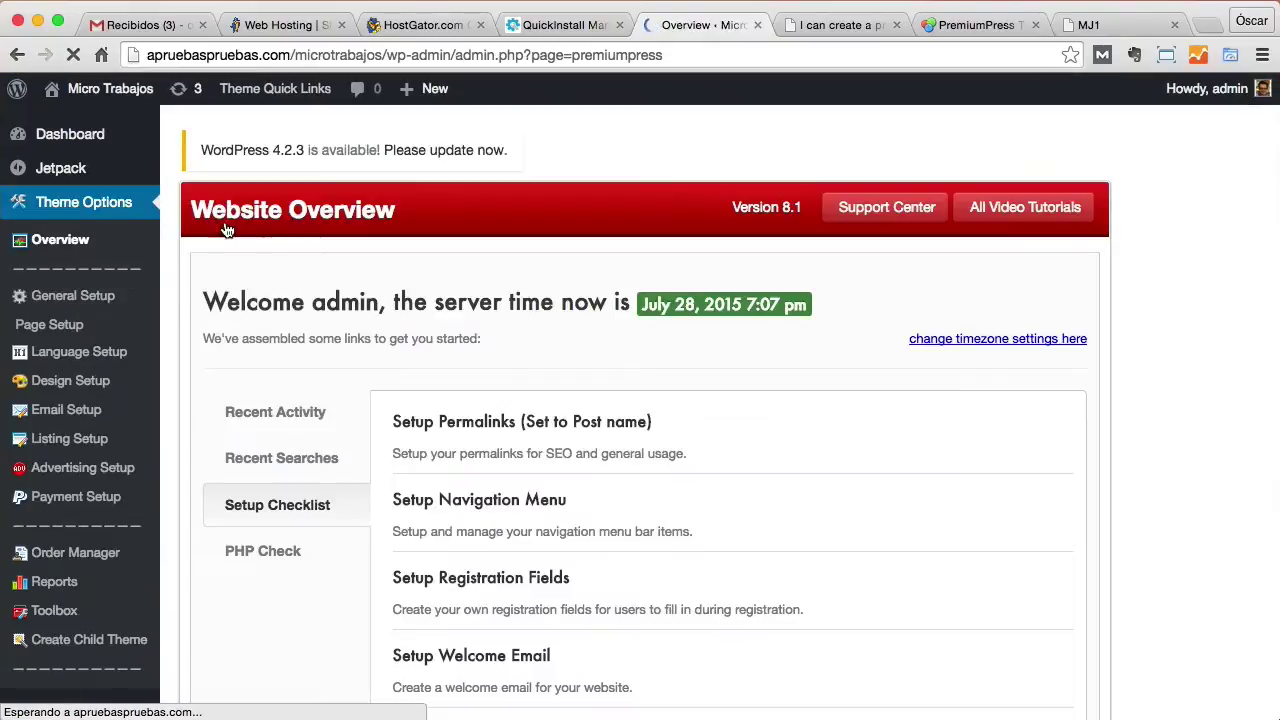
{"action": "scroll", "coordinate": [586, 400], "scroll_direction": "down", "scroll_amount": 3}
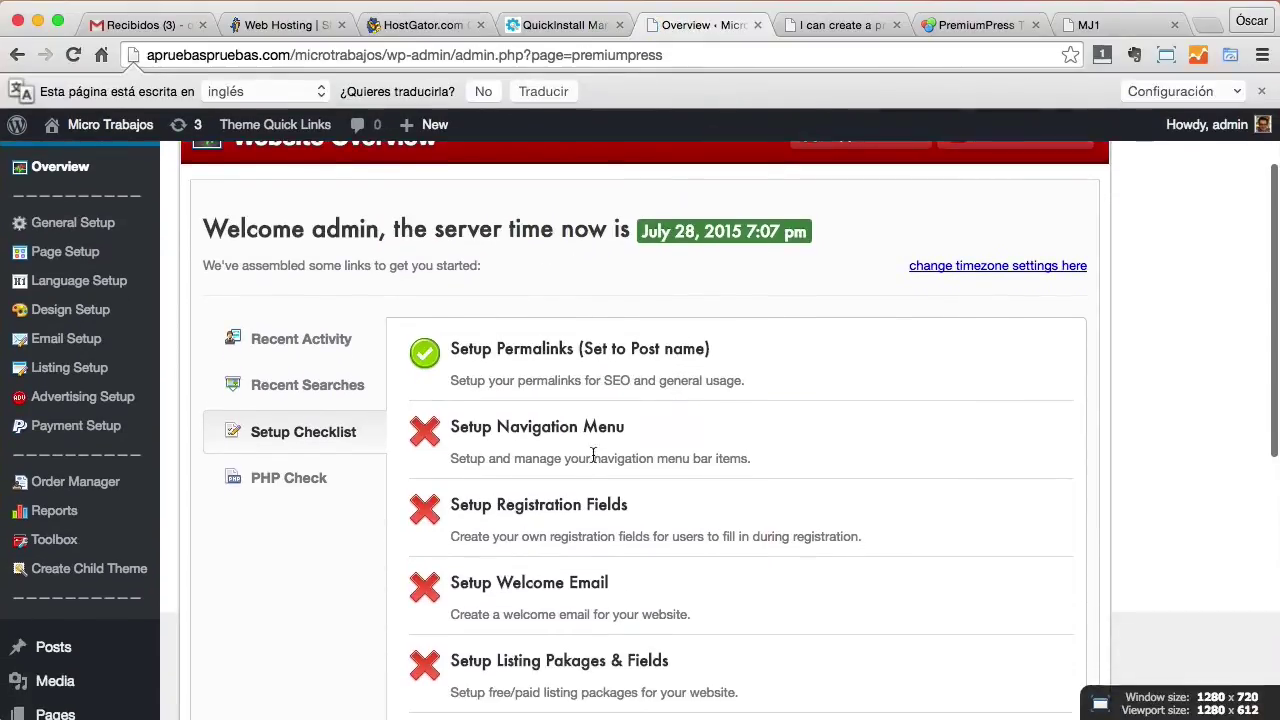
{"action": "scroll", "coordinate": [770, 440], "scroll_direction": "down", "scroll_amount": 2}
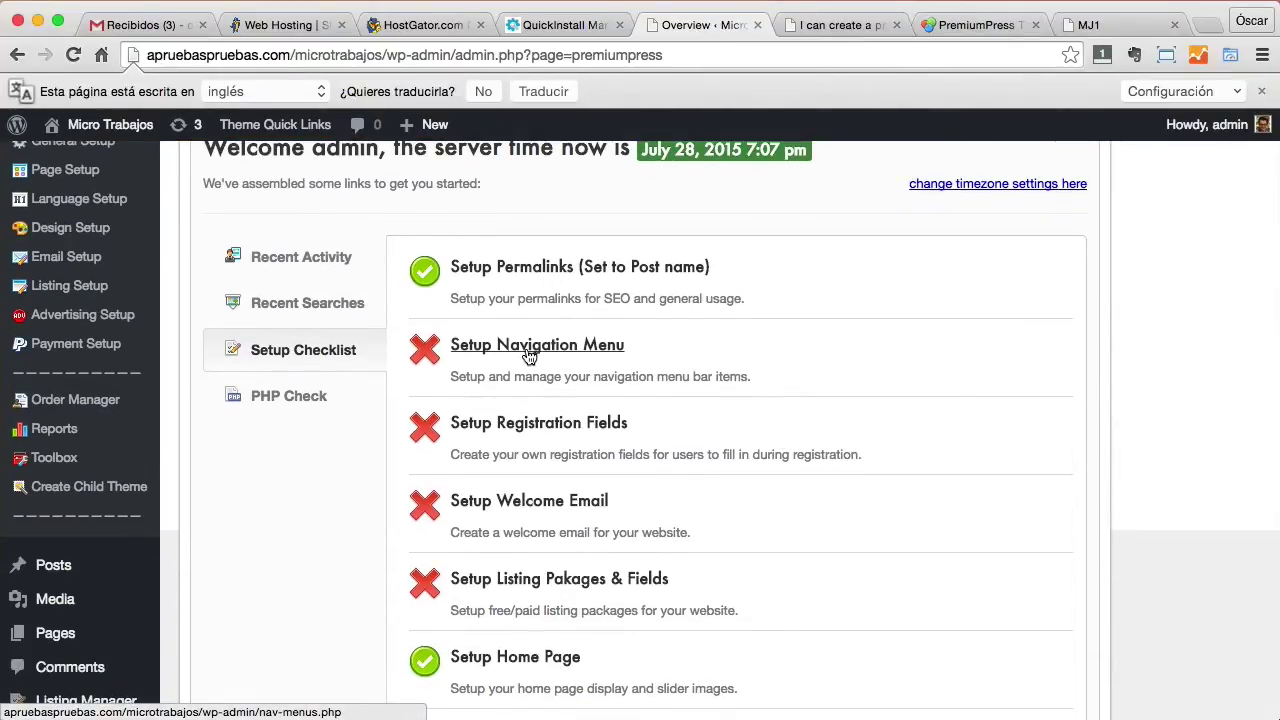
Visit the site's home page, then launch Setup Navigation Menu from the checklist.
{"action": "left_click", "coordinate": [838, 24]}
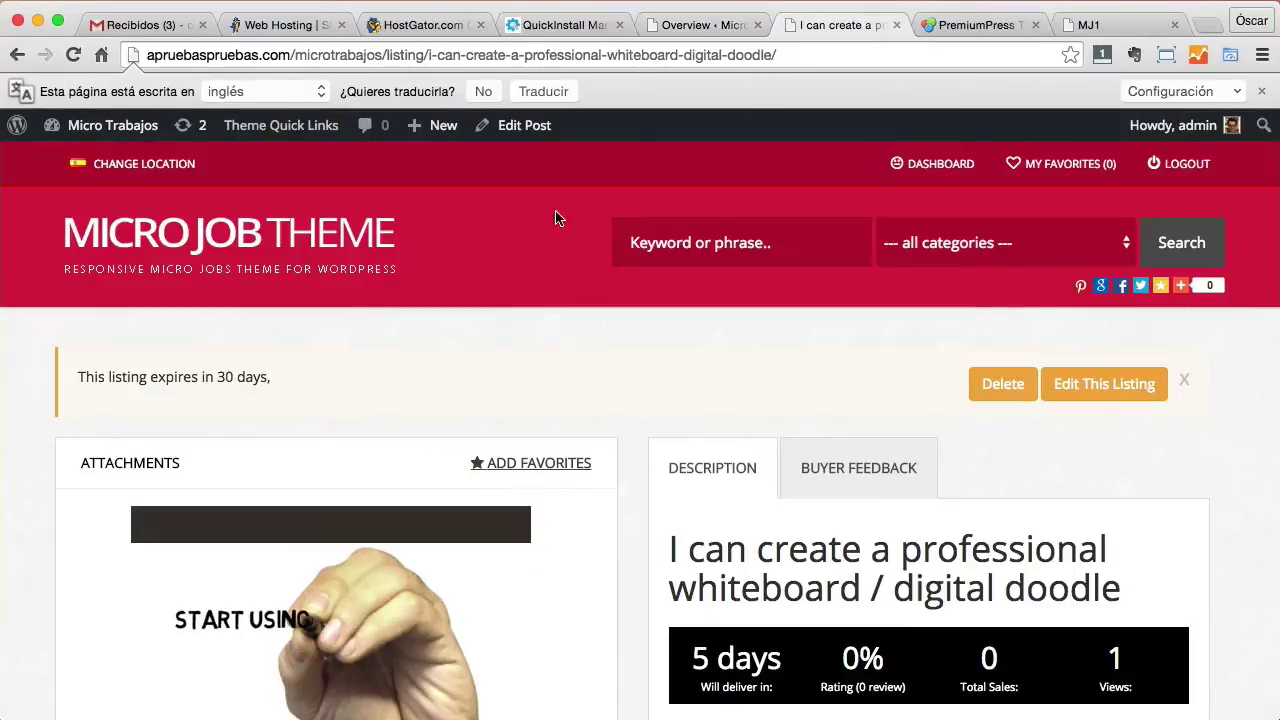
{"action": "left_click", "coordinate": [272, 247]}
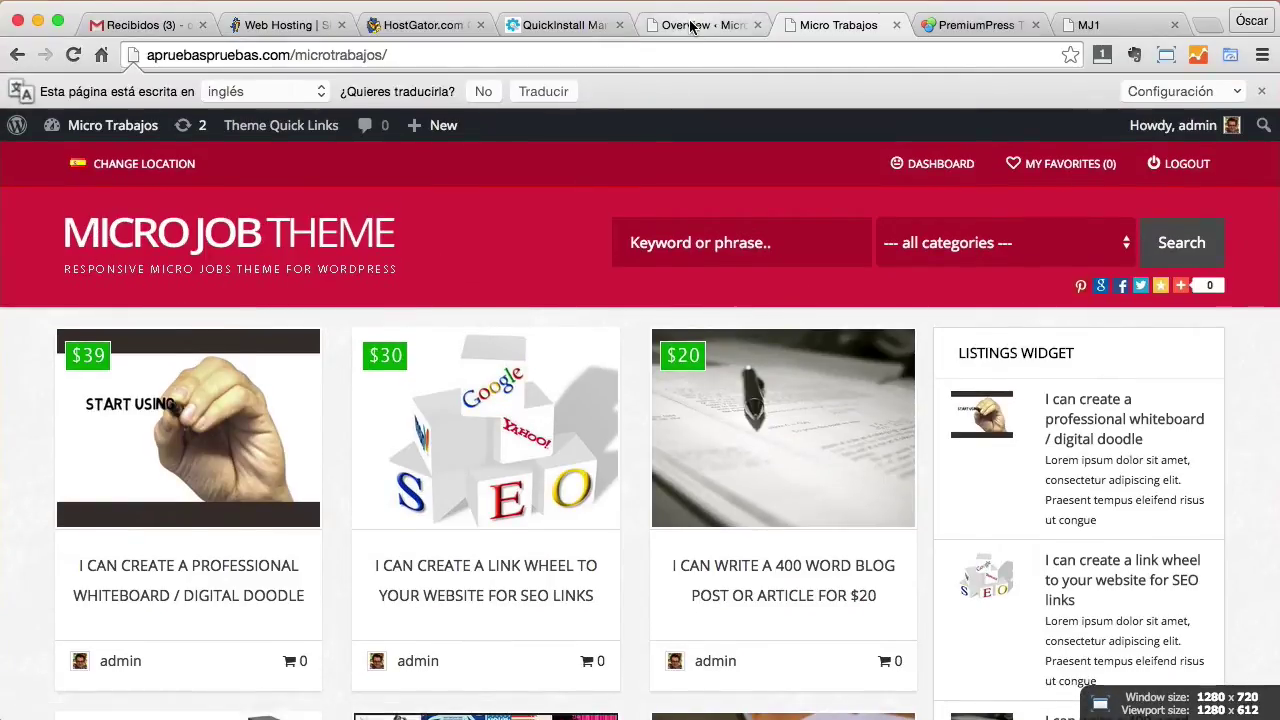
{"action": "left_click", "coordinate": [690, 27]}
{"action": "left_click", "coordinate": [491, 350]}
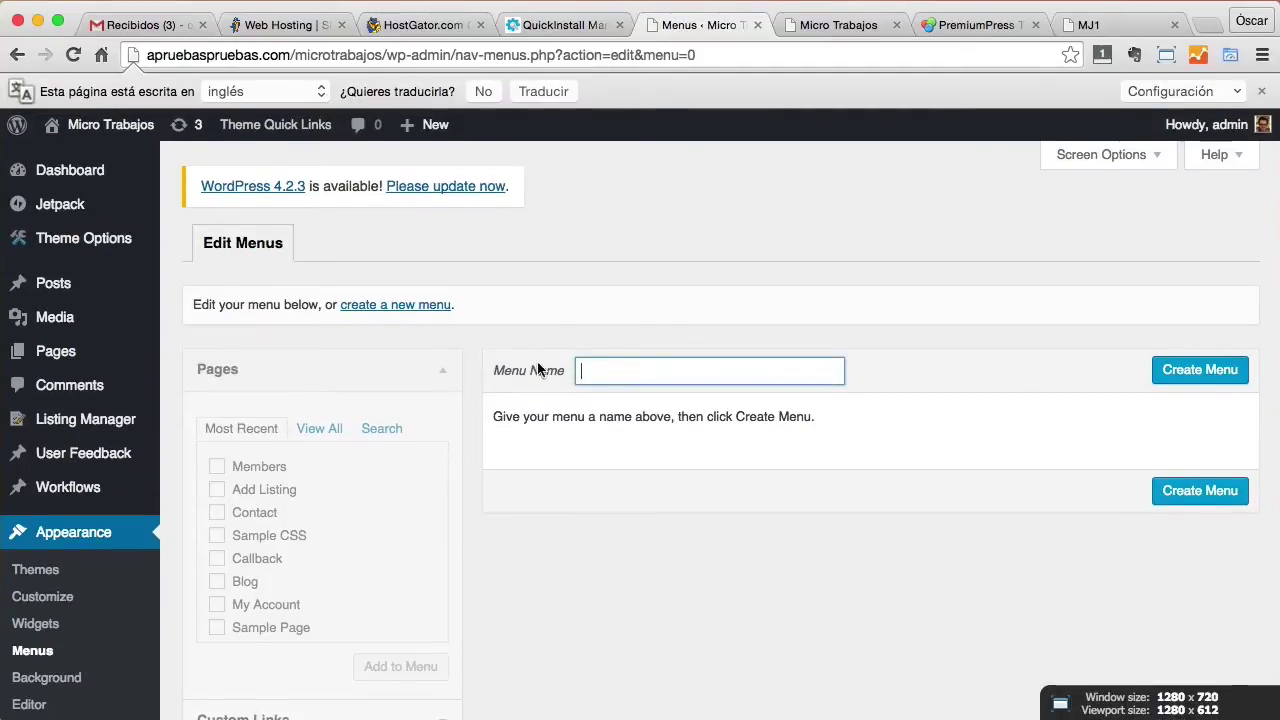
Create 'menu principal' and add the Home, Add Listing, Blog and Contact pages.
{"action": "type", "text": "menu principal"}
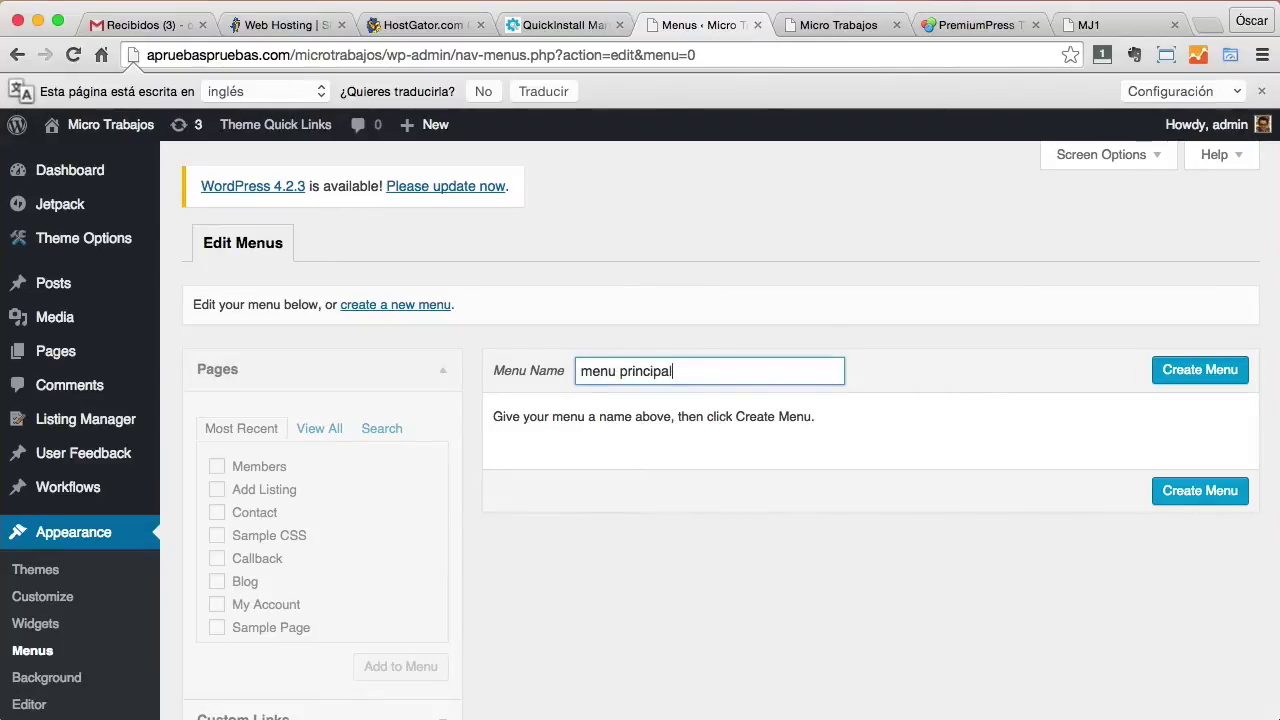
{"action": "left_click", "coordinate": [1196, 372]}
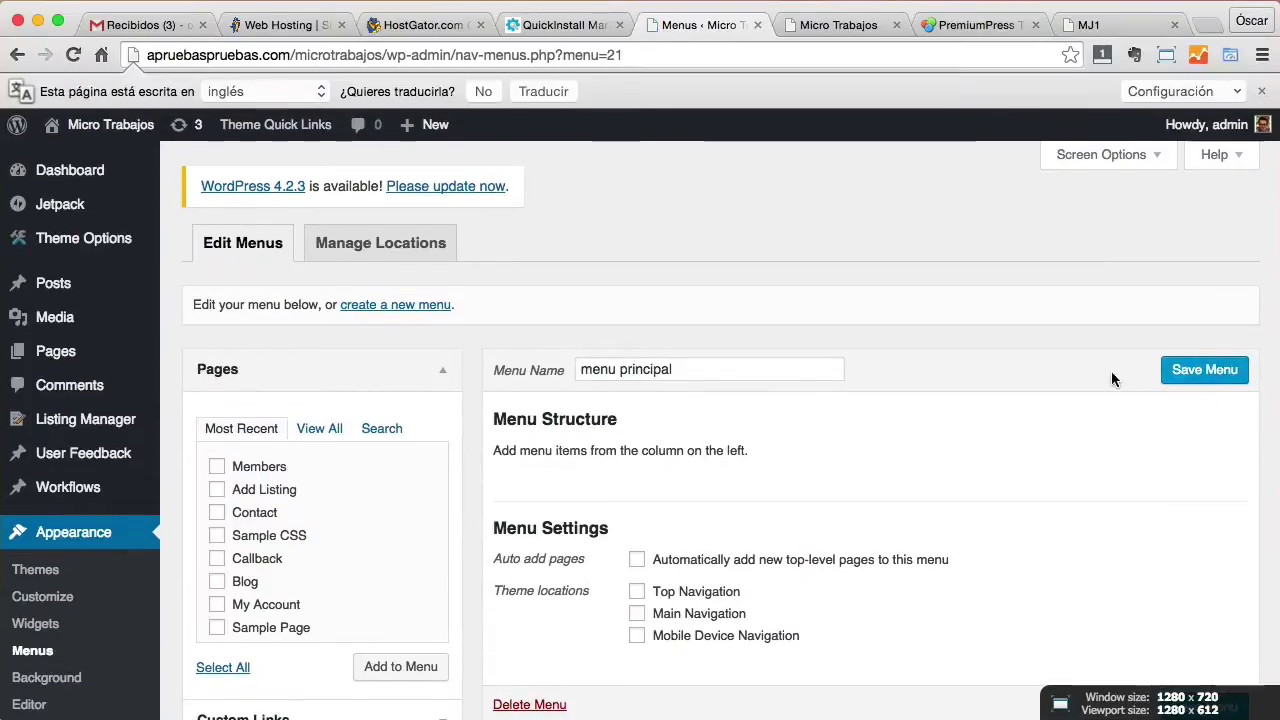
{"action": "left_click", "coordinate": [320, 434]}
{"action": "left_click", "coordinate": [217, 467]}
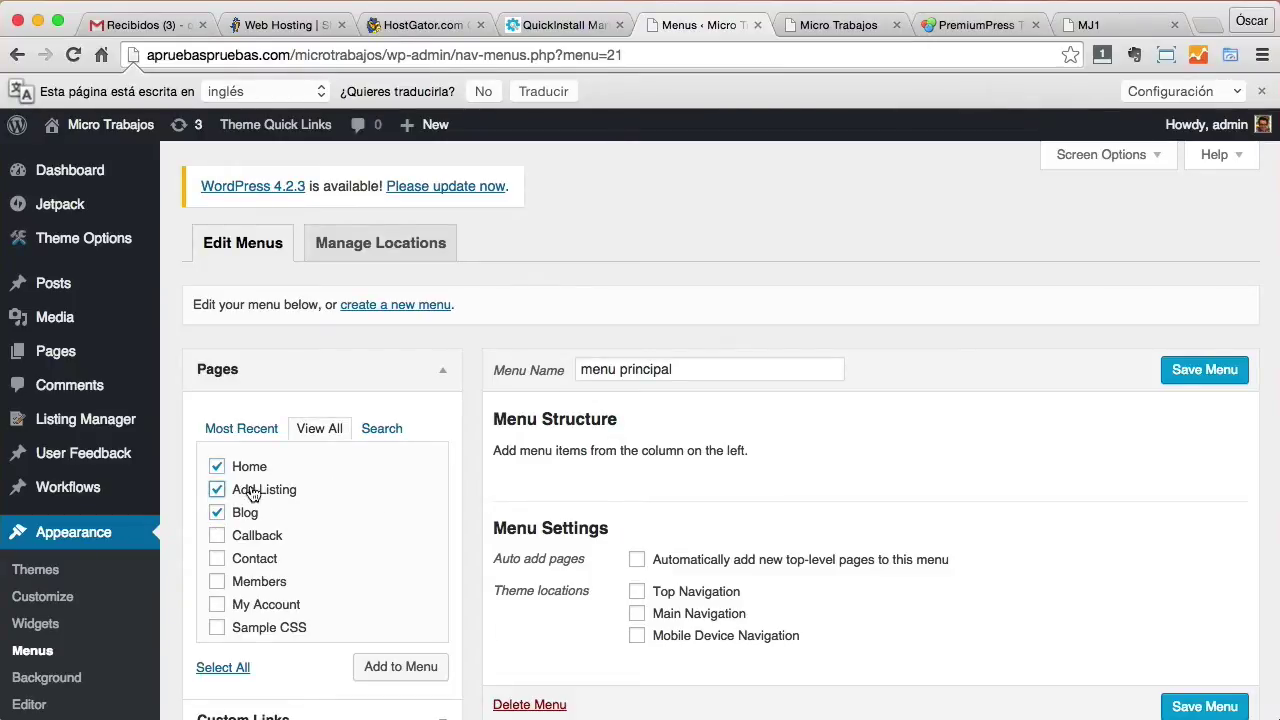
{"action": "left_click", "coordinate": [217, 559]}
{"action": "left_click", "coordinate": [395, 667]}
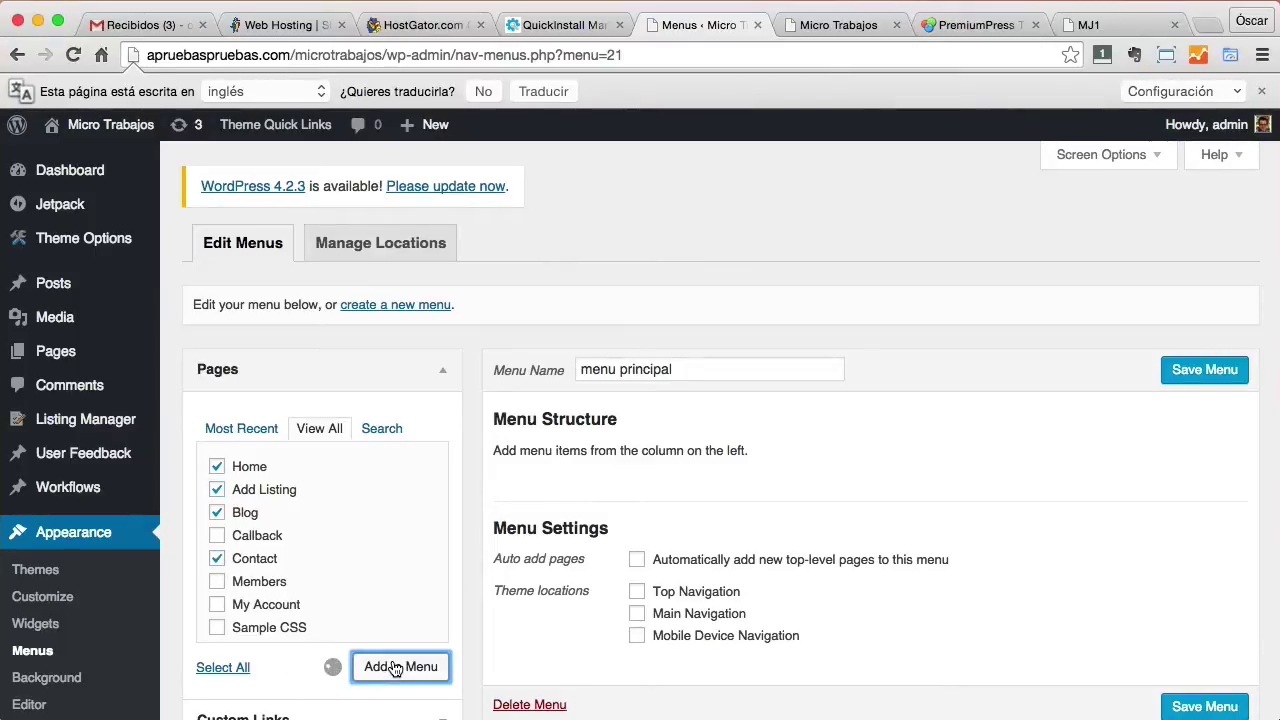
Rename the Home item's navigation label to Inicio and save the menu.
{"action": "scroll", "coordinate": [1018, 473], "scroll_direction": "down", "scroll_amount": 2}
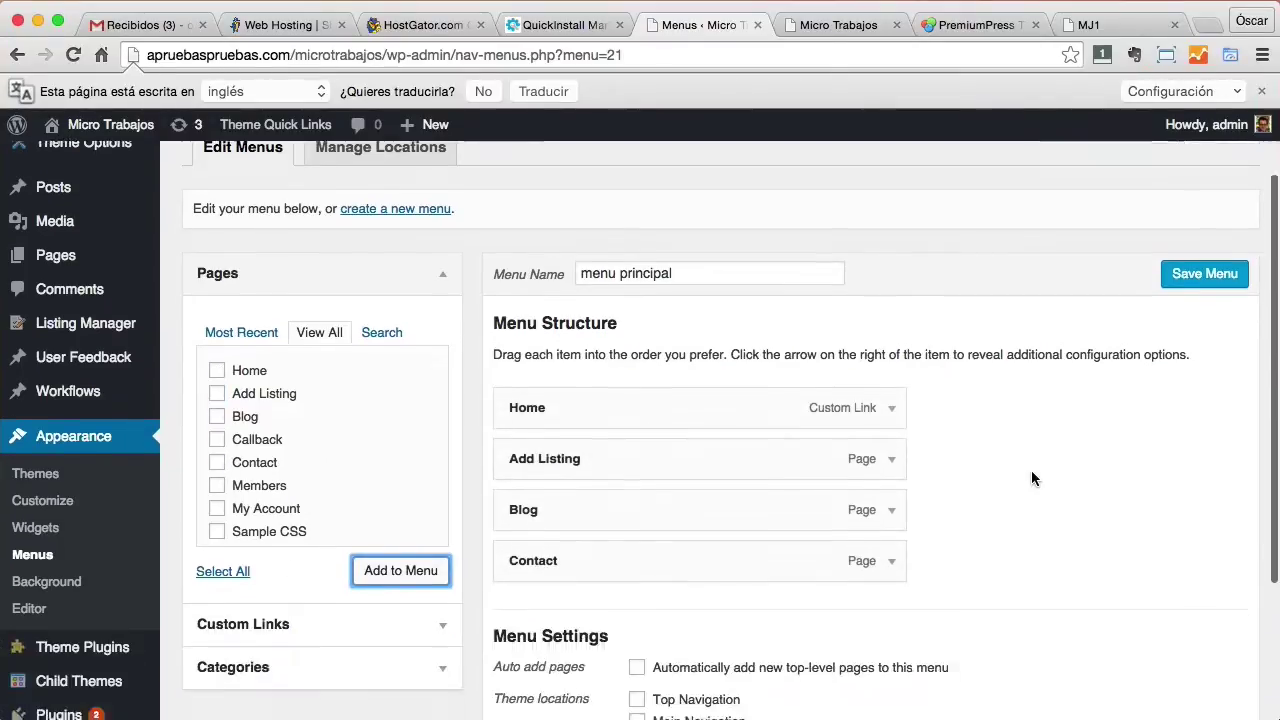
{"action": "left_click", "coordinate": [892, 407]}
{"action": "double_click", "coordinate": [563, 527]}
{"action": "type", "text": "I"}
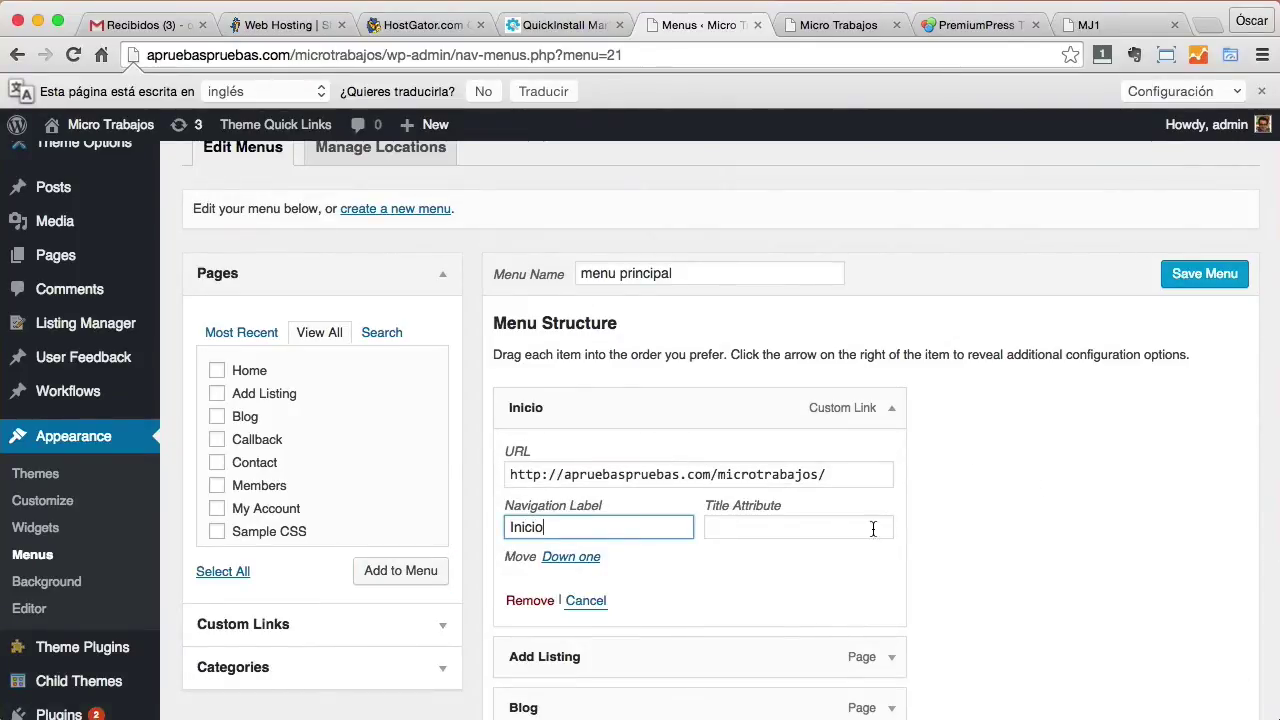
{"action": "type", "text": "nicio"}
{"action": "scroll", "coordinate": [1052, 547], "scroll_direction": "down", "scroll_amount": 1}
{"action": "left_click", "coordinate": [1195, 215]}
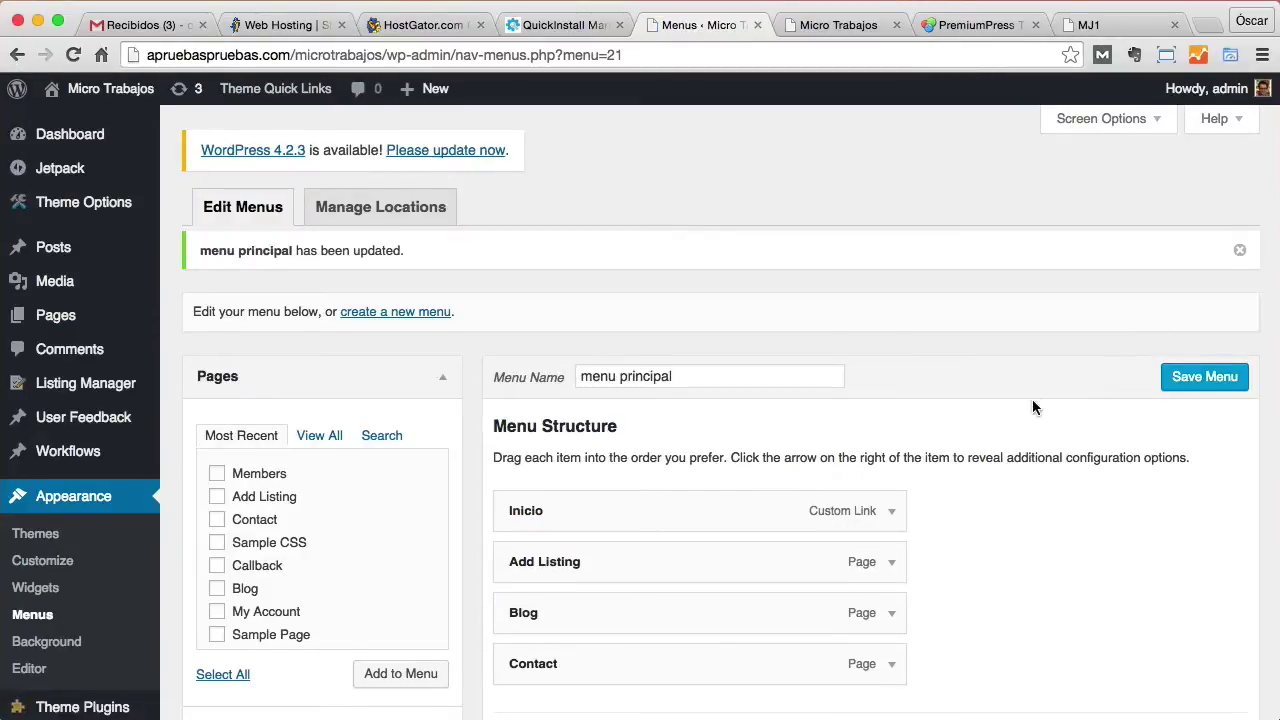
{"action": "scroll", "coordinate": [1032, 405], "scroll_direction": "down", "scroll_amount": 1}
Check the front page, then assign menu principal to Main Navigation and save it.
{"action": "left_click", "coordinate": [820, 30]}
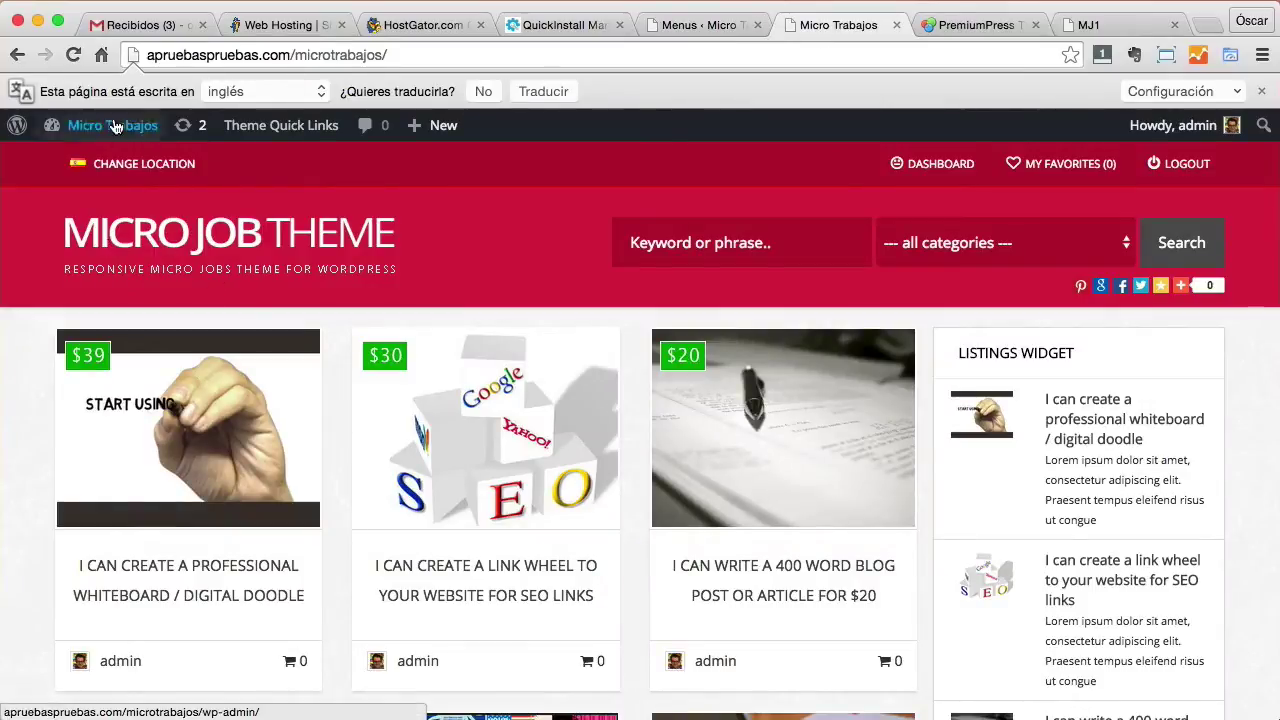
{"action": "left_click", "coordinate": [67, 63]}
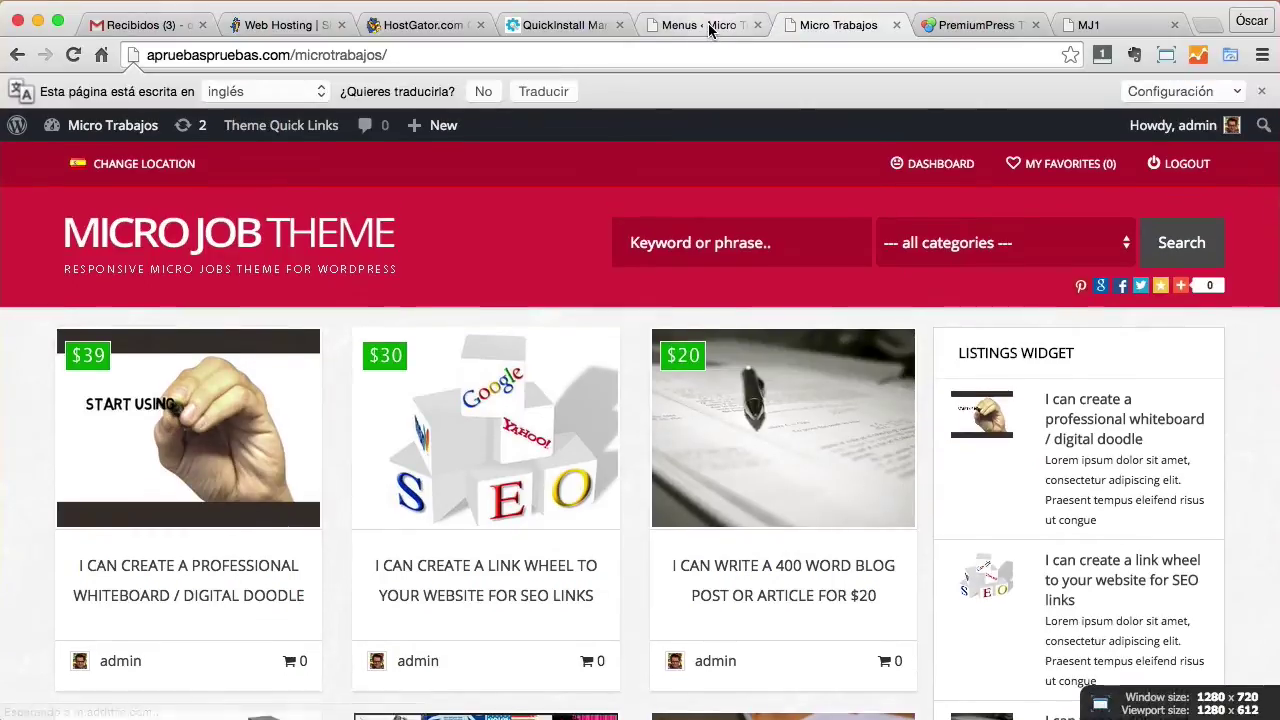
{"action": "left_click", "coordinate": [709, 31]}
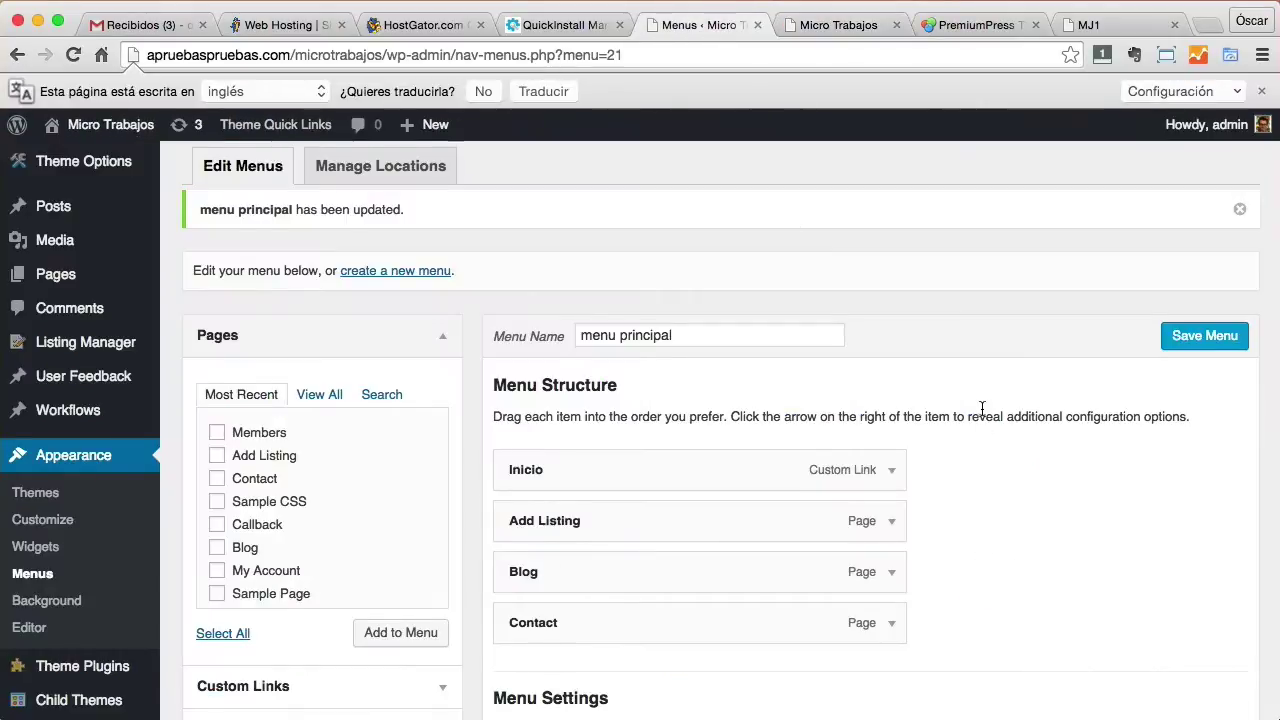
{"action": "scroll", "coordinate": [982, 412], "scroll_direction": "down", "scroll_amount": 5}
{"action": "scroll", "coordinate": [982, 412], "scroll_direction": "down", "scroll_amount": 1}
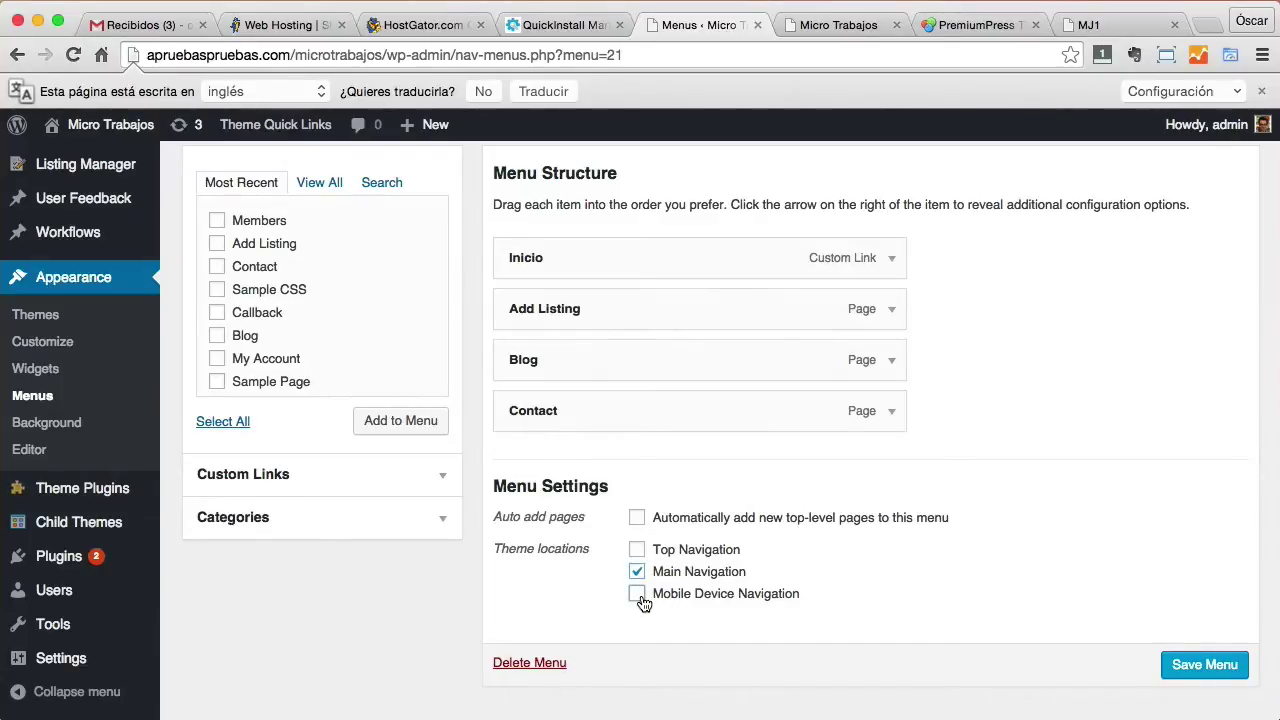
{"action": "left_click", "coordinate": [1198, 674]}
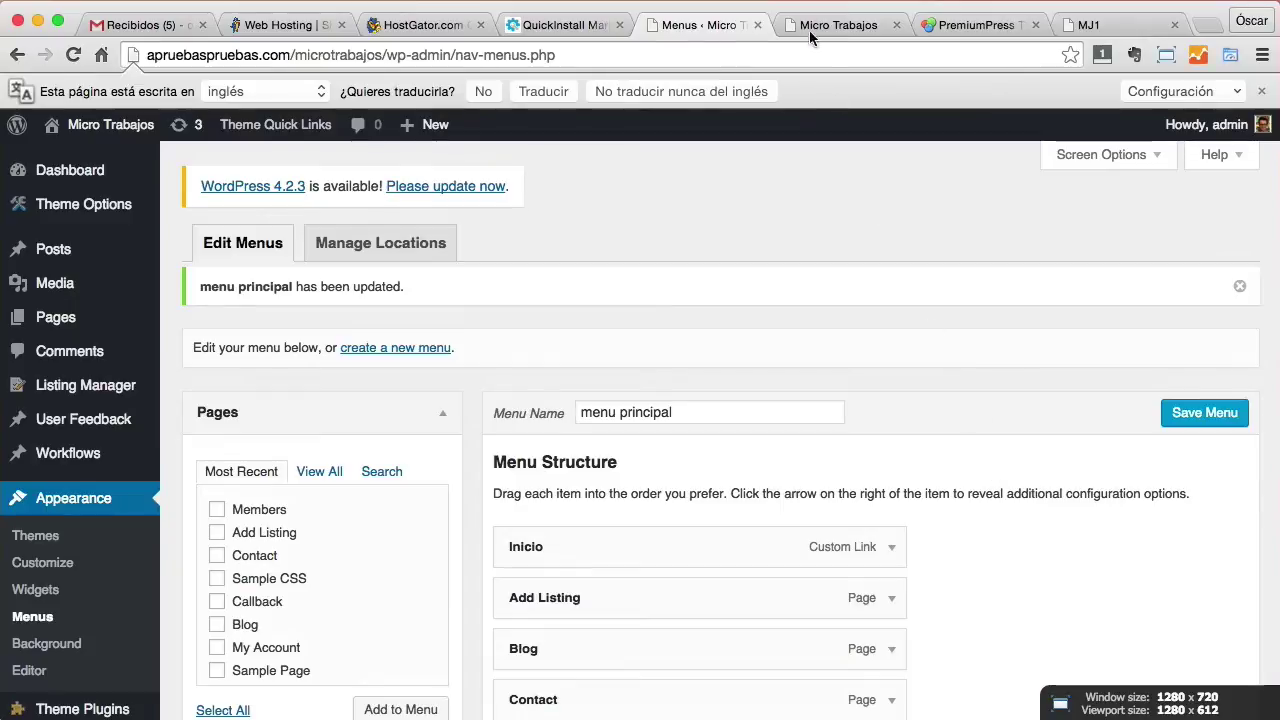
Reload the front page to check the menu, then return to the menu editor.
{"action": "left_click", "coordinate": [830, 26]}
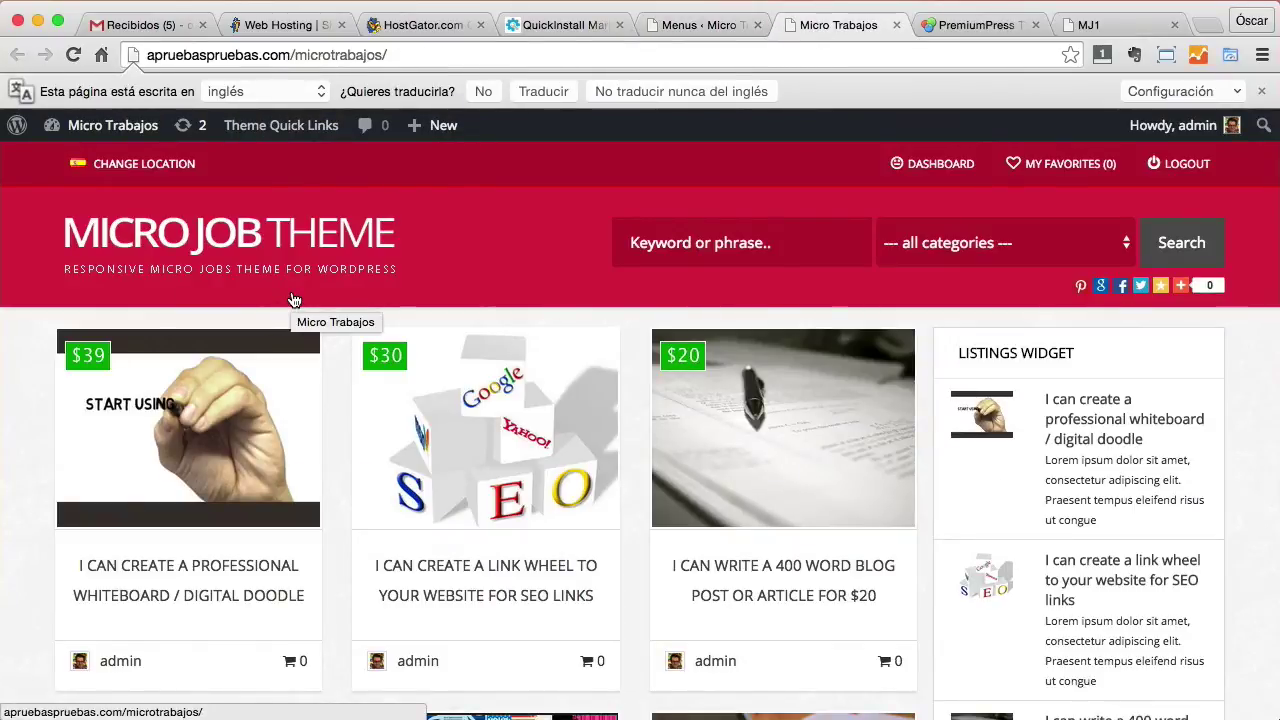
{"action": "left_click", "coordinate": [291, 236]}
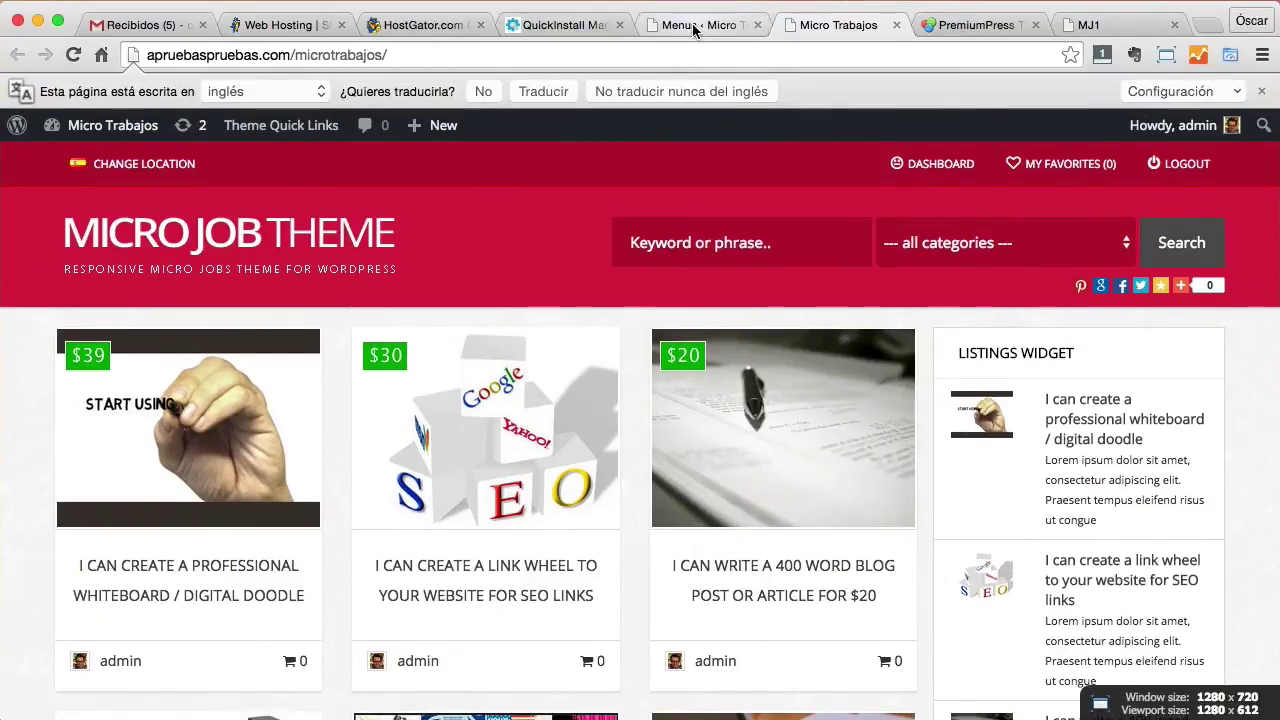
{"action": "left_click", "coordinate": [692, 23]}
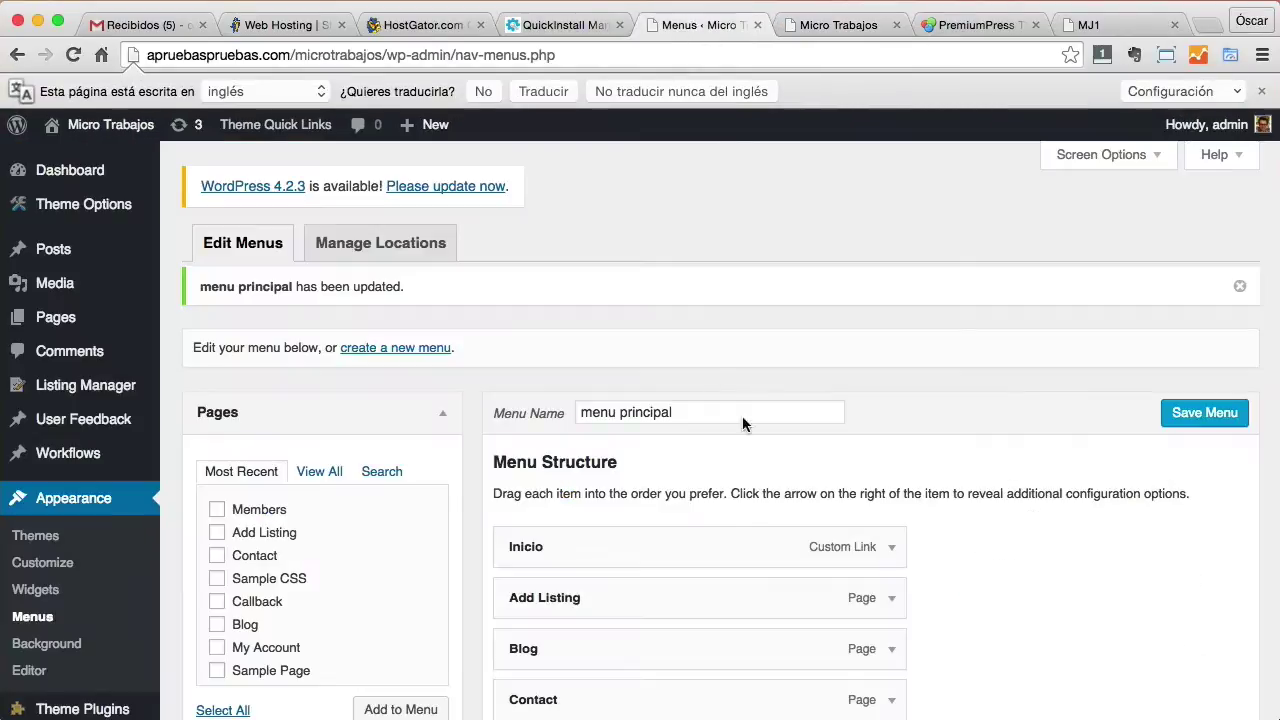
{"action": "scroll", "coordinate": [850, 491], "scroll_direction": "down", "scroll_amount": 5}
{"action": "scroll", "coordinate": [850, 491], "scroll_direction": "down", "scroll_amount": 3}
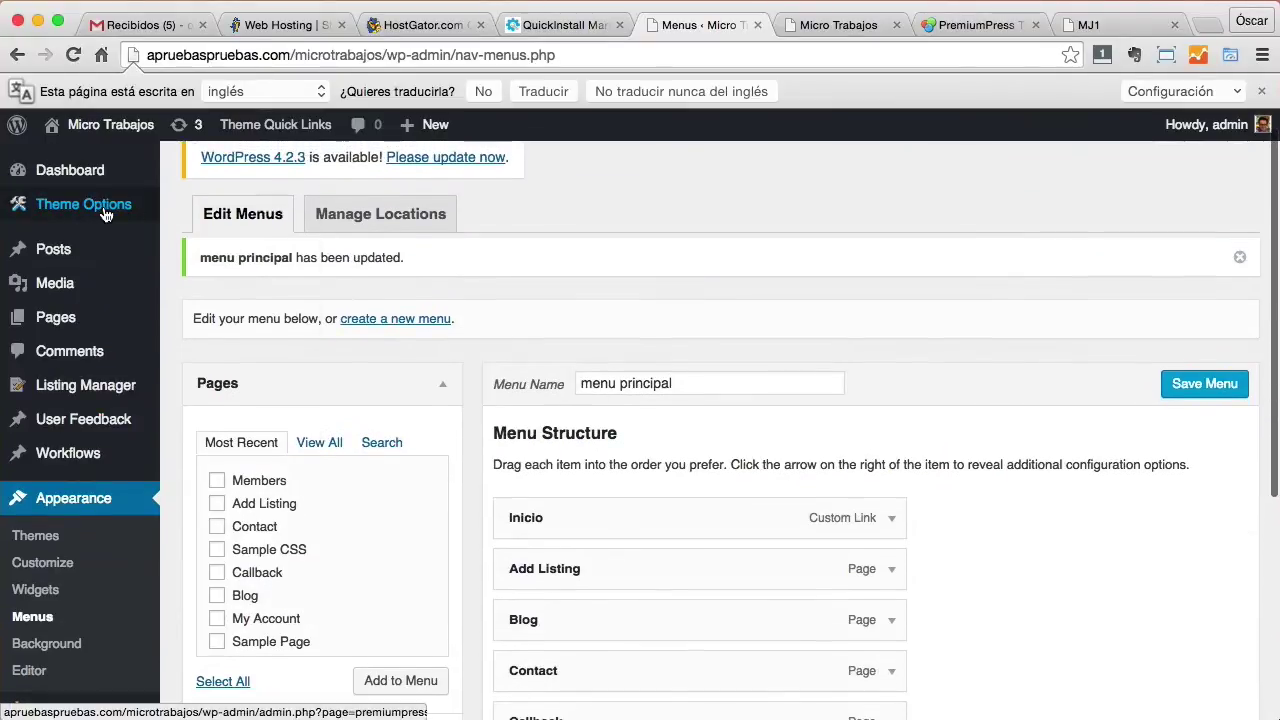
In Theme Options > Page Setup, set Menu Layout to FULL WIDTH, save, and view the front page.
{"action": "mouse_move", "coordinate": [105, 213]}
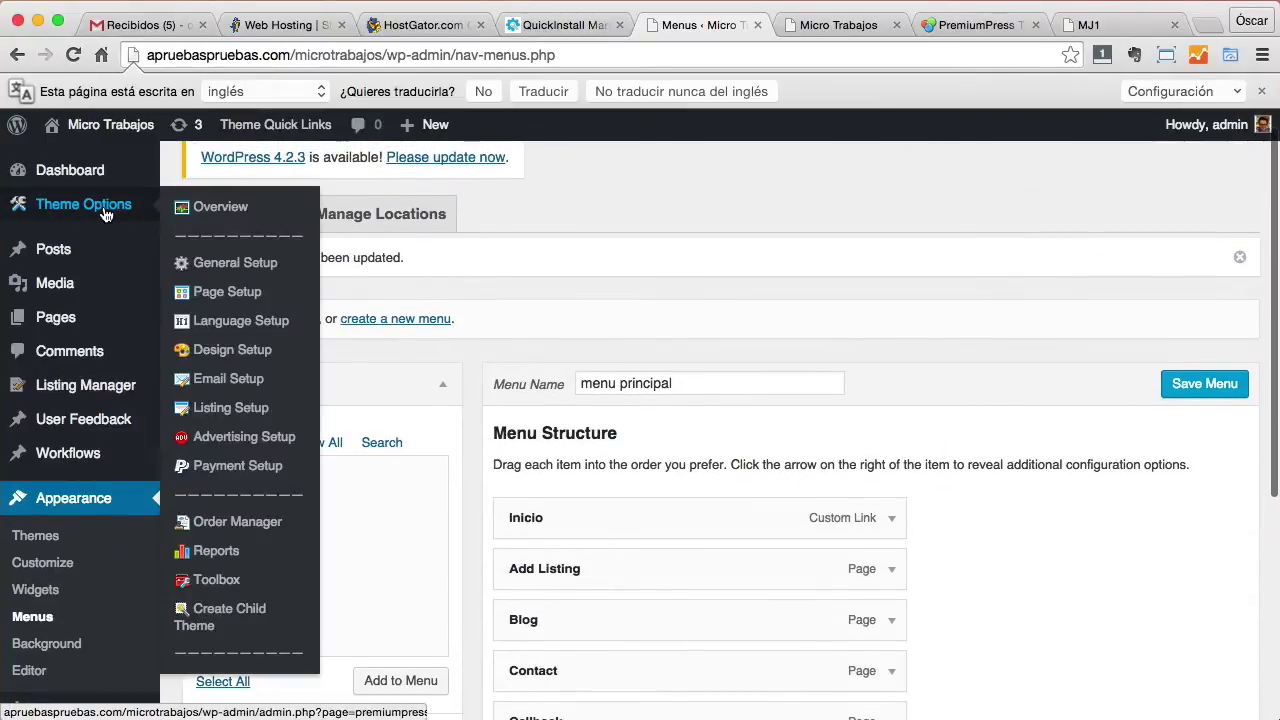
{"action": "left_click", "coordinate": [236, 293]}
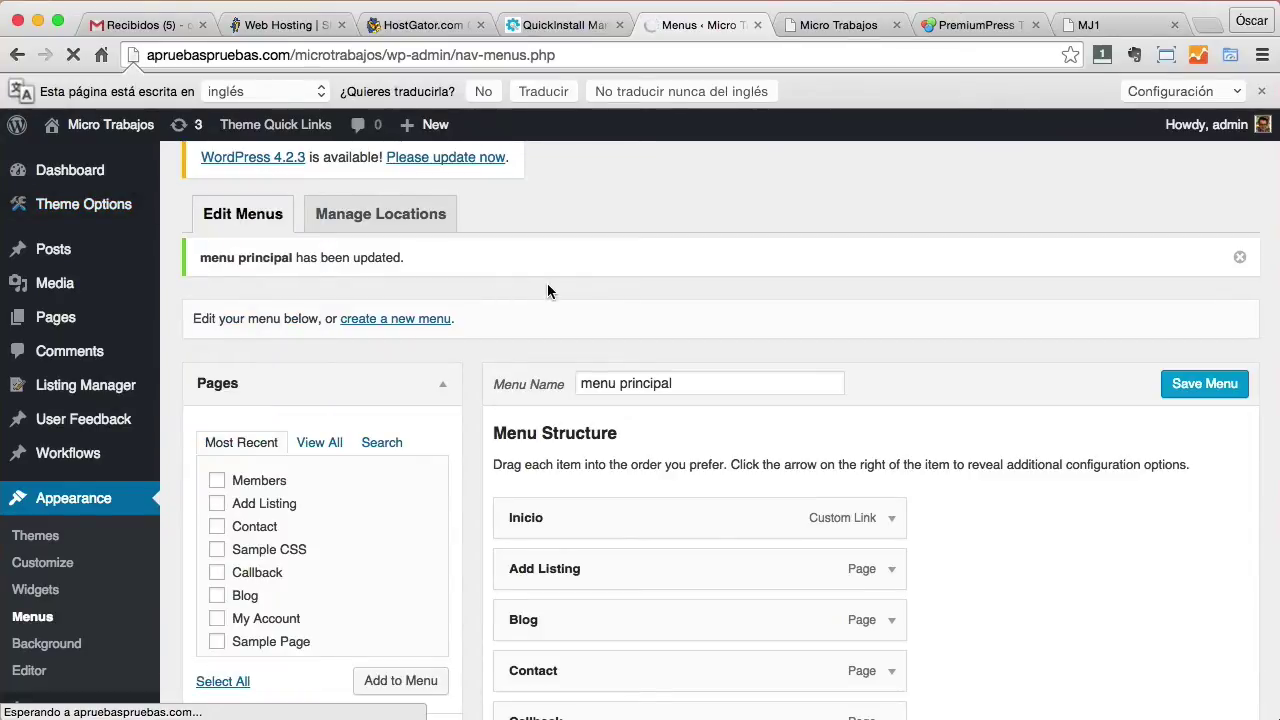
{"action": "mouse_move", "coordinate": [124, 207]}
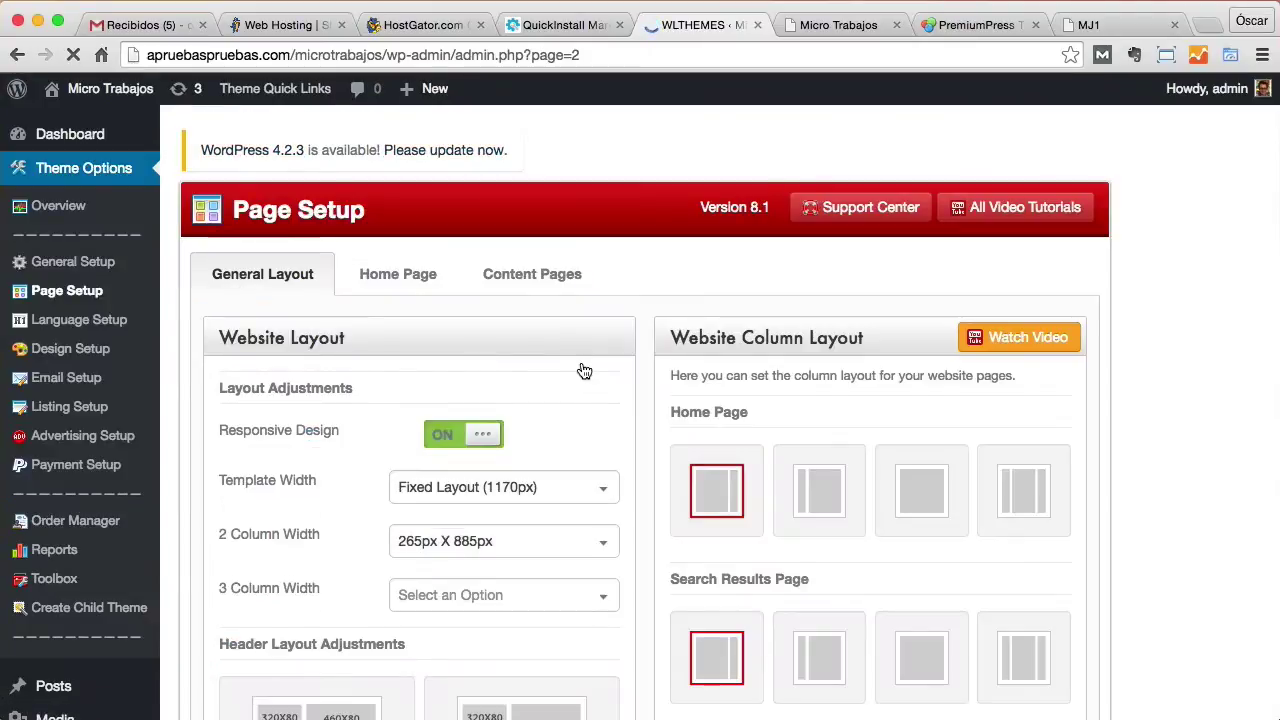
{"action": "scroll", "coordinate": [586, 360], "scroll_direction": "down", "scroll_amount": 5}
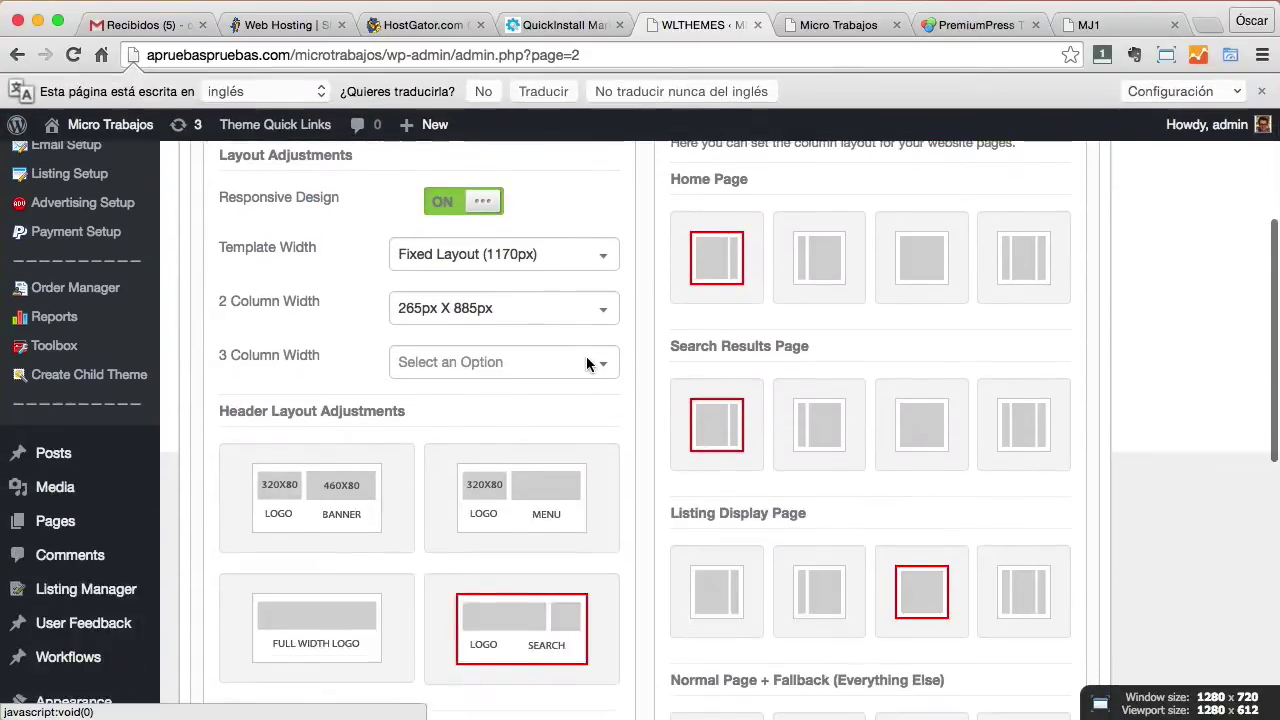
{"action": "scroll", "coordinate": [586, 364], "scroll_direction": "down", "scroll_amount": 10}
{"action": "scroll", "coordinate": [587, 357], "scroll_direction": "down", "scroll_amount": 1}
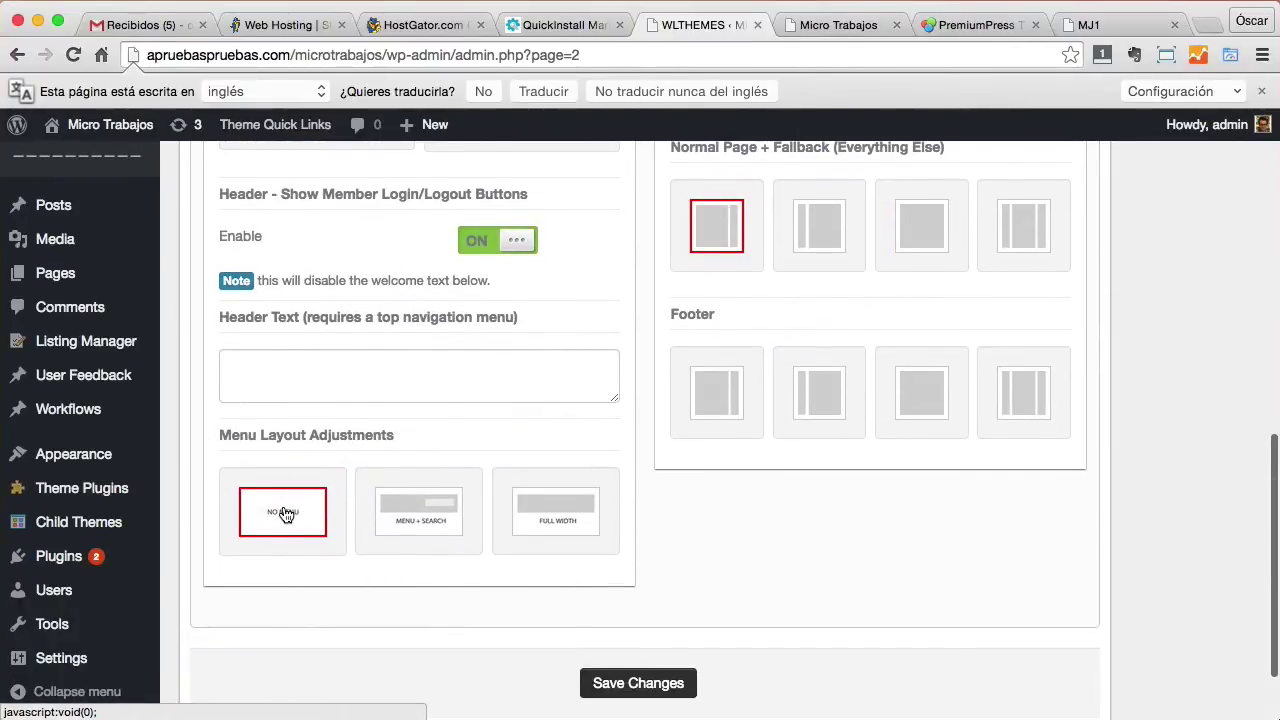
{"action": "left_click", "coordinate": [568, 515]}
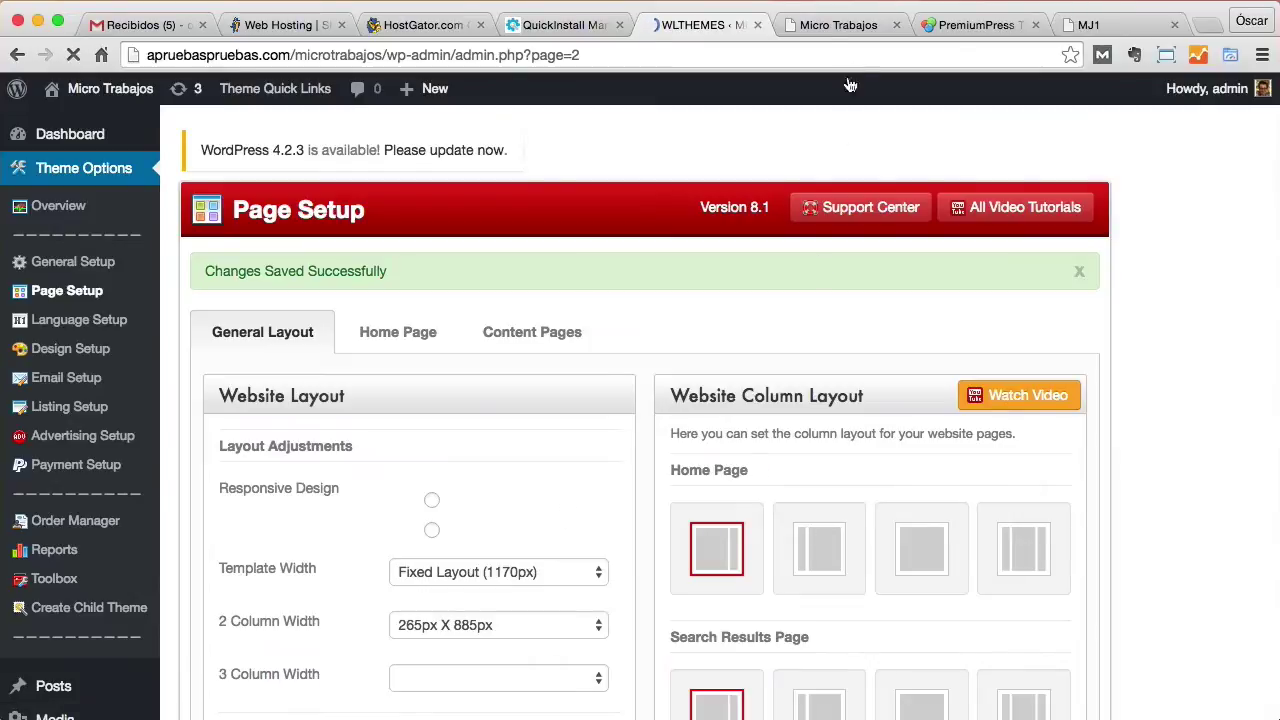
{"action": "left_click", "coordinate": [822, 27]}
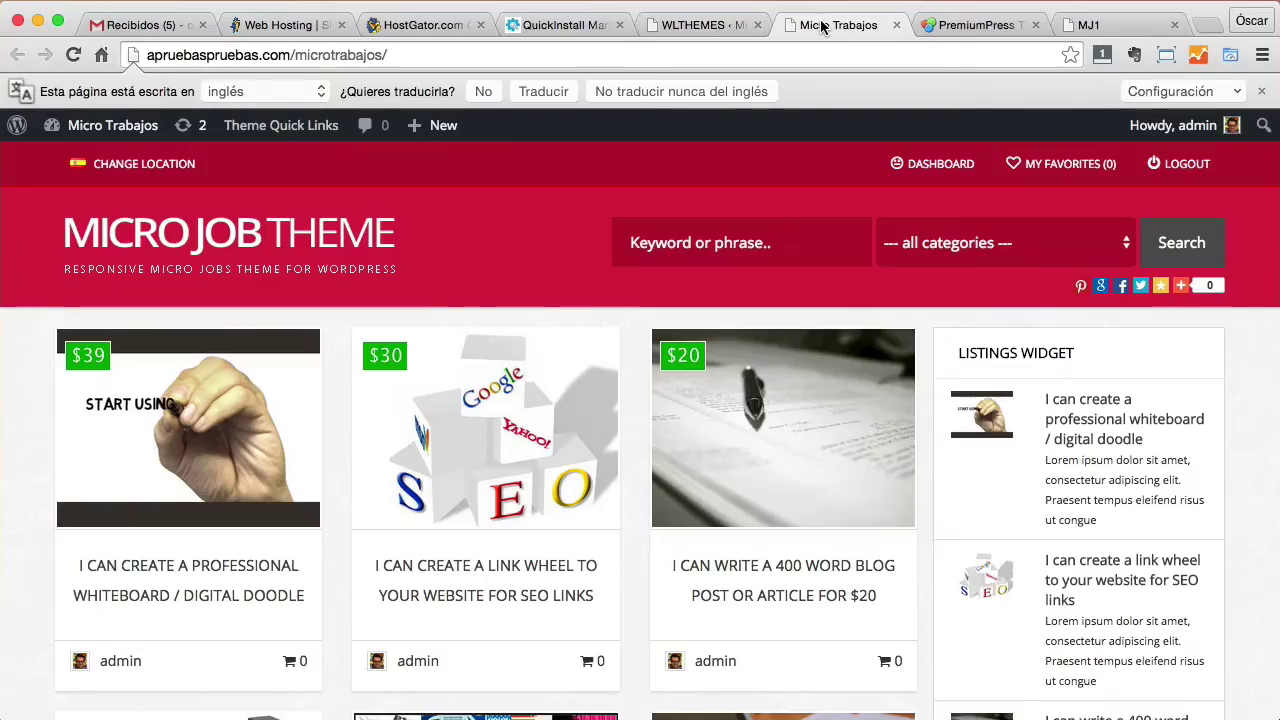
Confirm the front page shows Inicio, Add Listing, Blog, Contact and Callback, then open Appearance > Menus.
{"action": "left_click", "coordinate": [72, 55]}
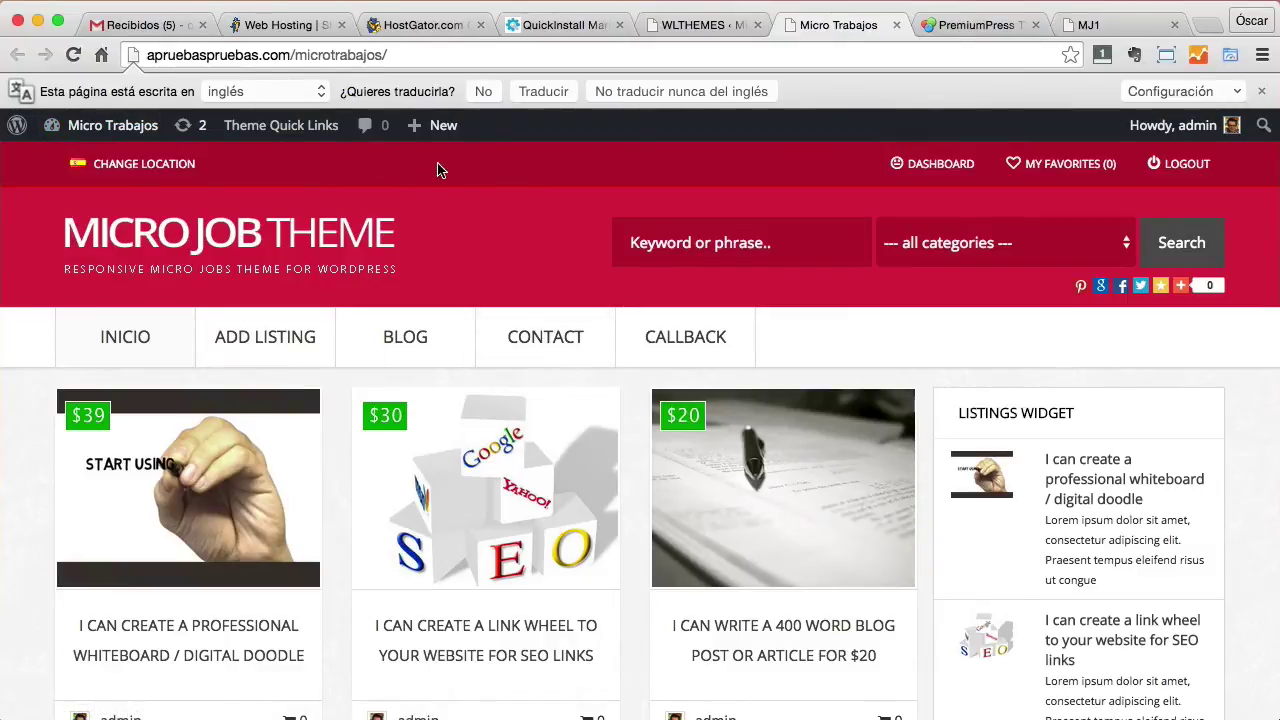
{"action": "left_click", "coordinate": [704, 26]}
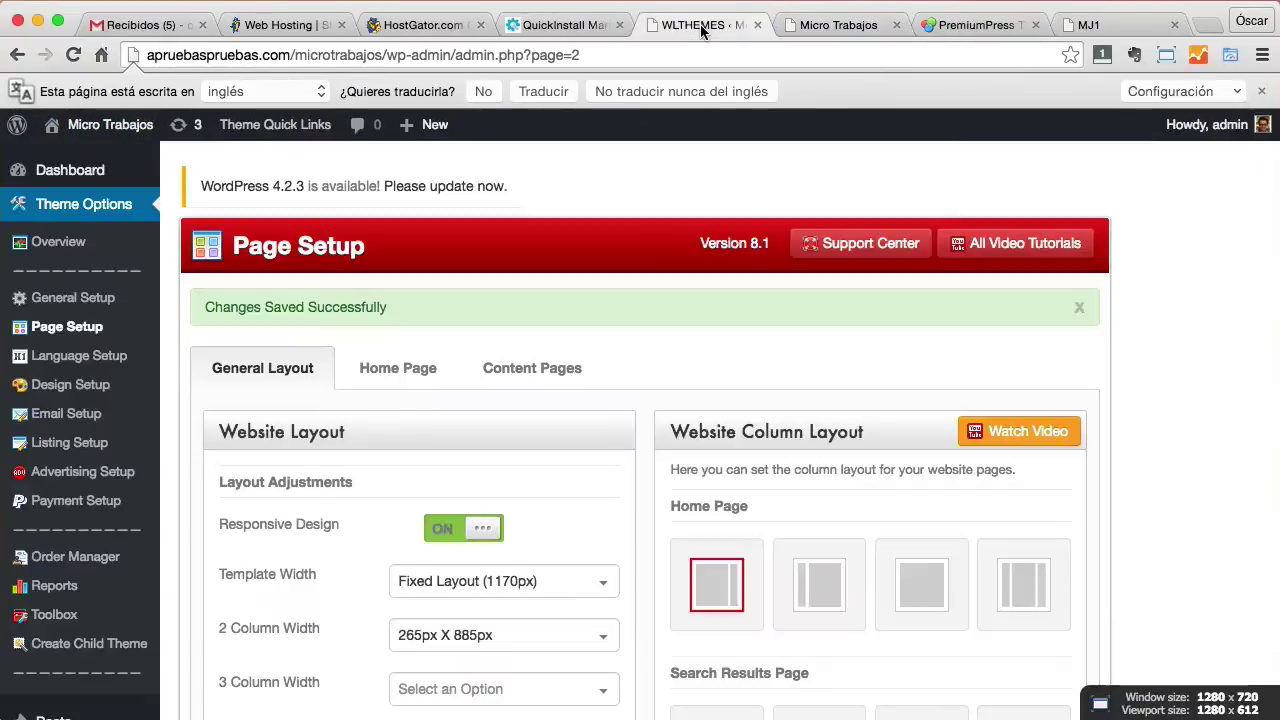
{"action": "scroll", "coordinate": [212, 456], "scroll_direction": "down", "scroll_amount": 3}
{"action": "scroll", "coordinate": [106, 543], "scroll_direction": "up", "scroll_amount": 3}
{"action": "scroll", "coordinate": [101, 545], "scroll_direction": "down", "scroll_amount": 5}
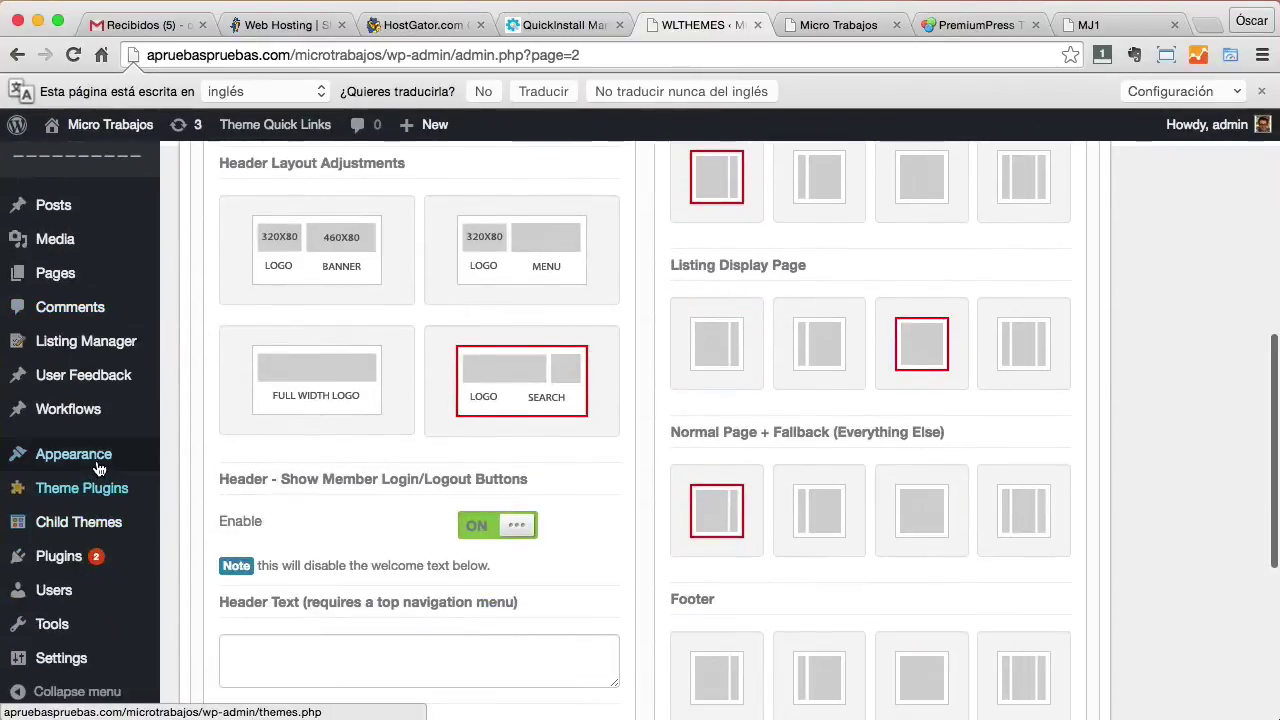
{"action": "mouse_move", "coordinate": [95, 462]}
{"action": "left_click", "coordinate": [213, 540]}
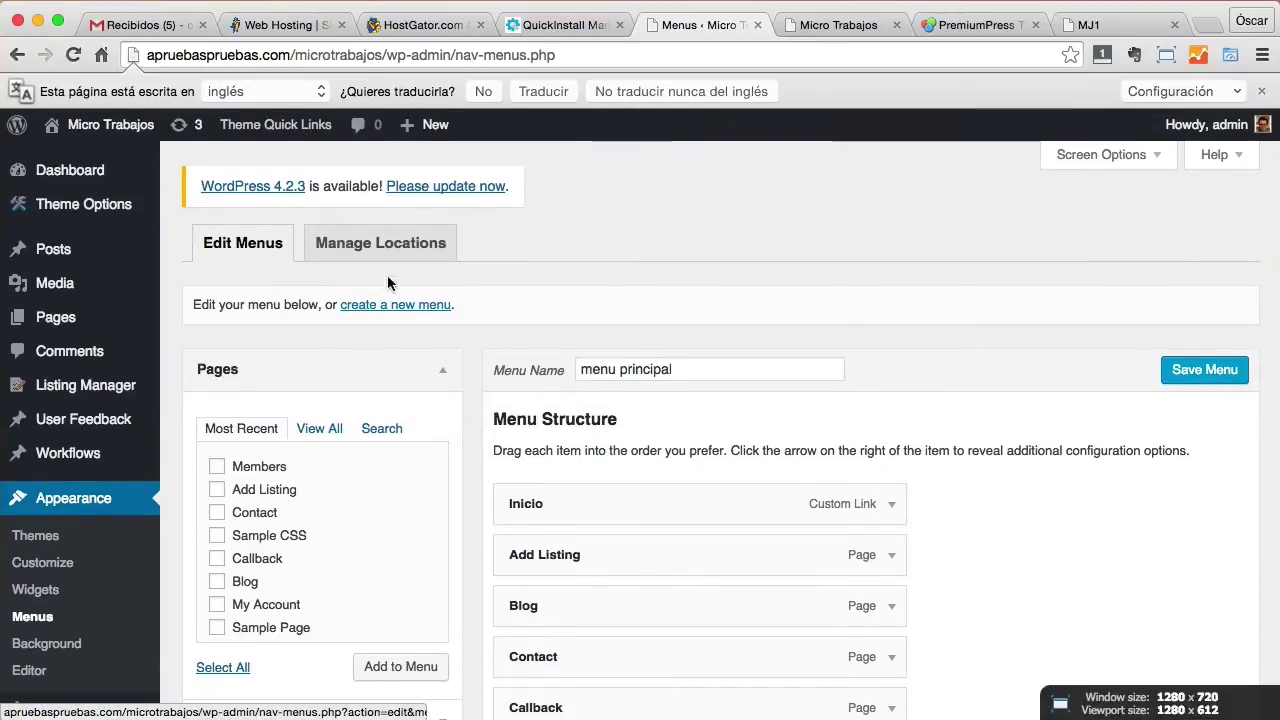
Create a new menu 'menu arriba' and add the Home, Blog and Members pages.
{"action": "left_click", "coordinate": [392, 312]}
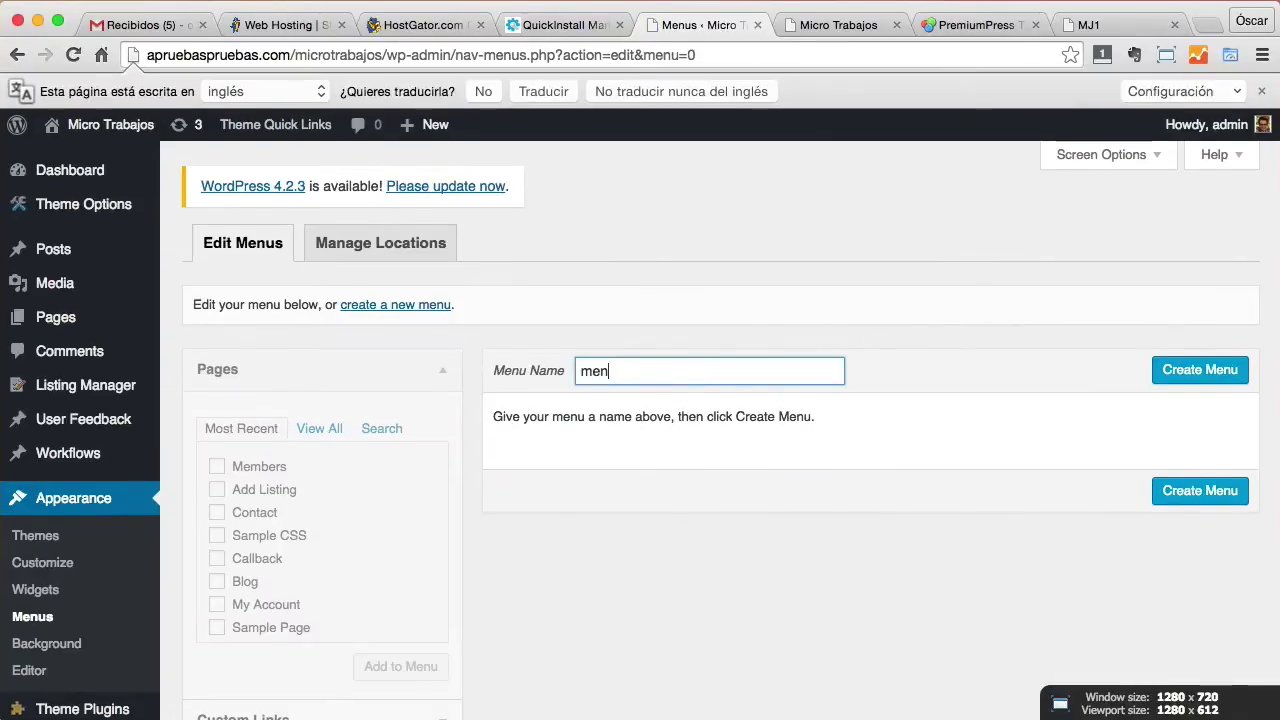
{"action": "type", "text": "menu arriba"}
{"action": "left_click", "coordinate": [1205, 372]}
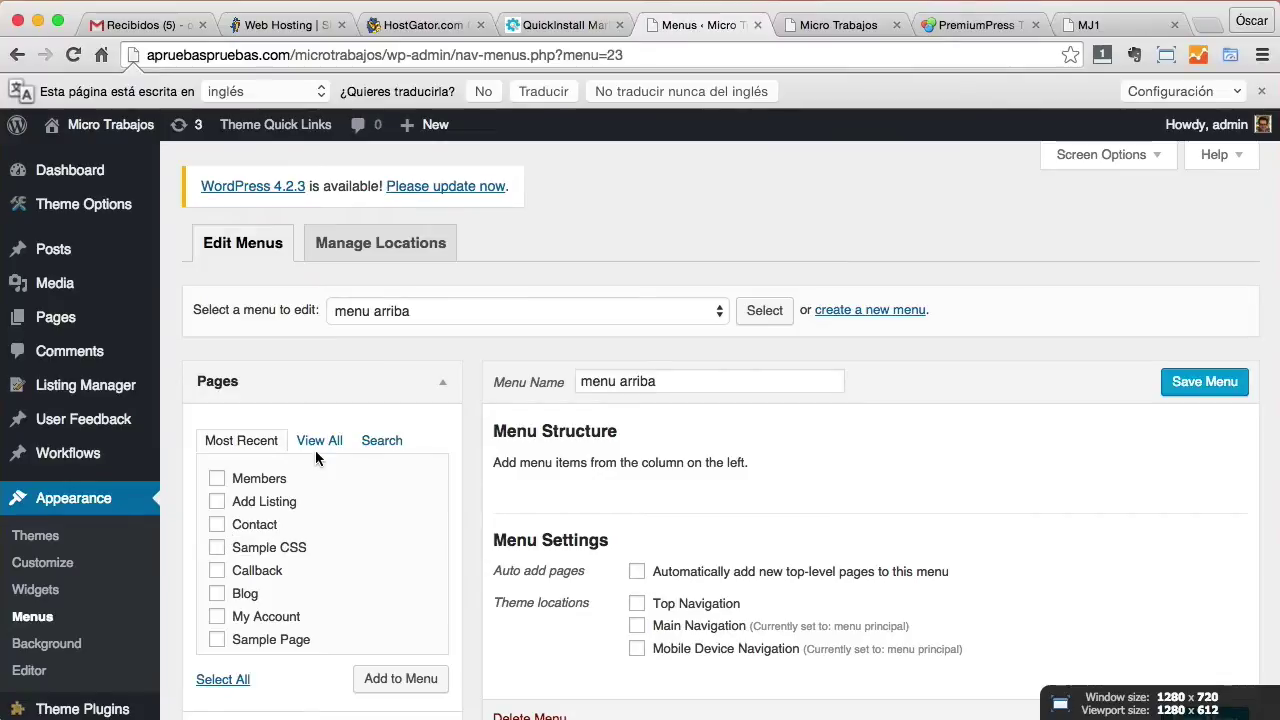
{"action": "left_click", "coordinate": [319, 440]}
{"action": "left_click", "coordinate": [217, 480]}
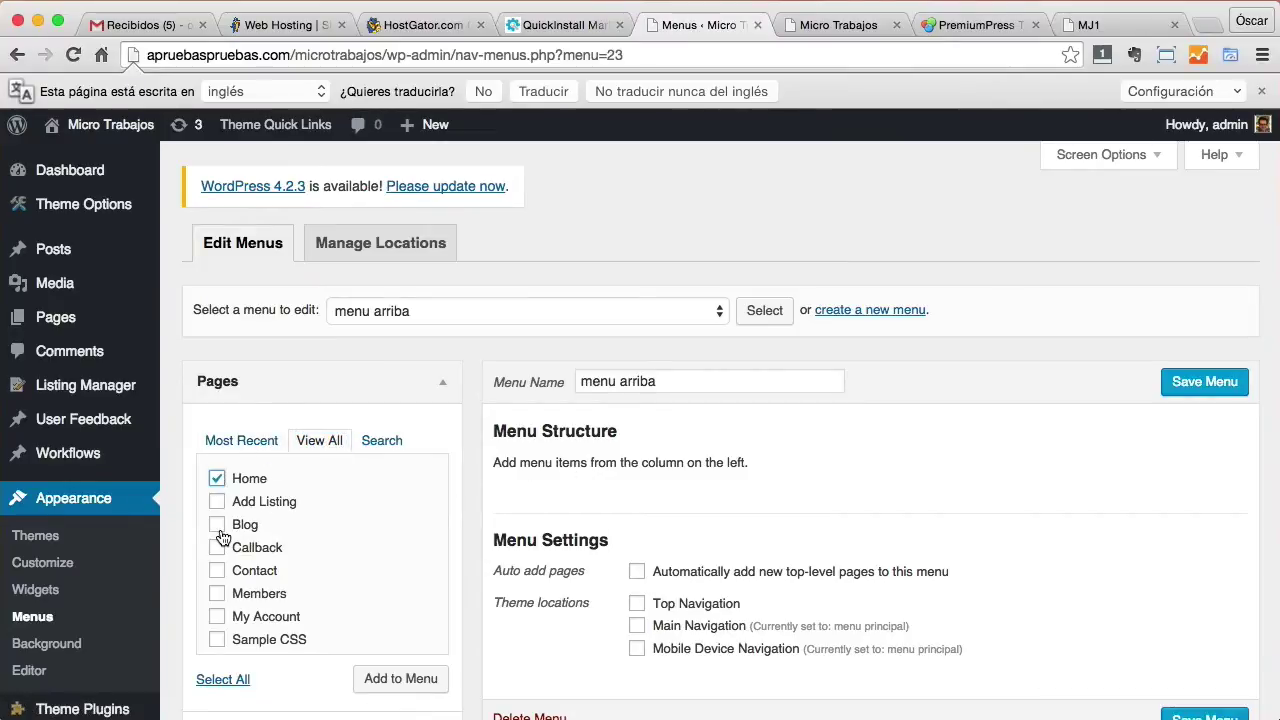
{"action": "left_click", "coordinate": [405, 678]}
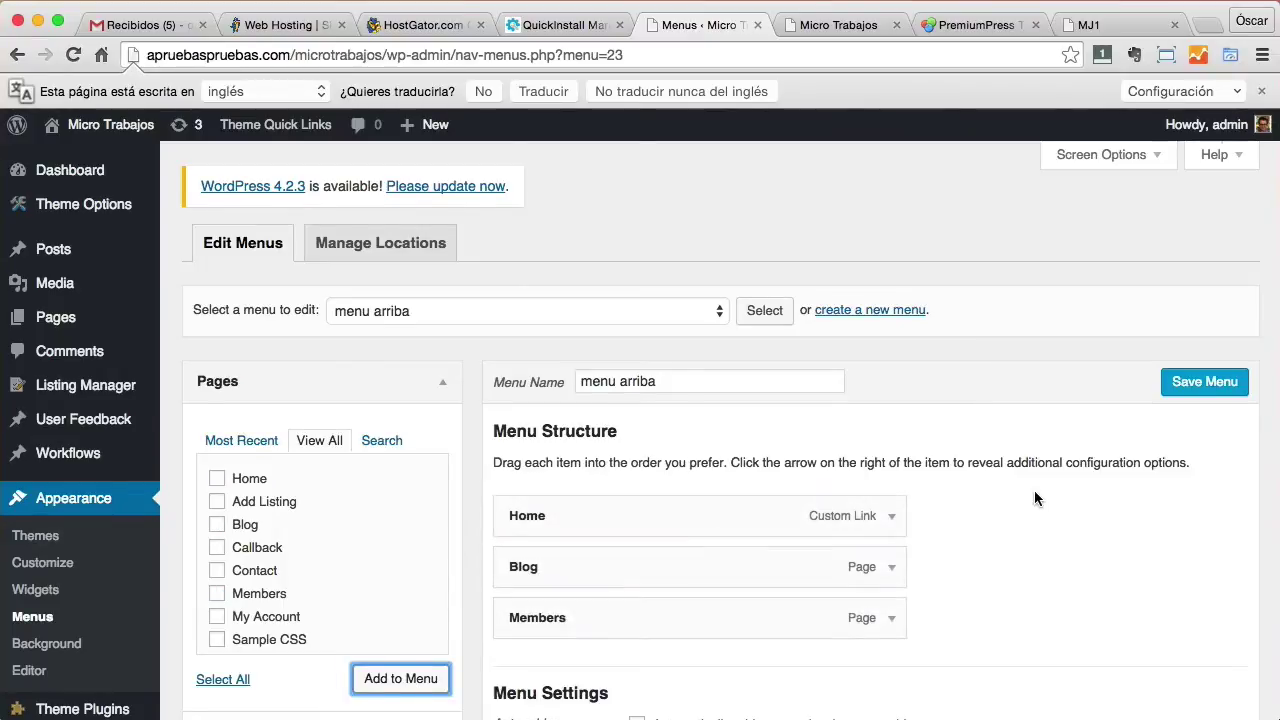
Assign menu arriba to Top Navigation, save it, and view the front page.
{"action": "scroll", "coordinate": [1034, 498], "scroll_direction": "down", "scroll_amount": 5}
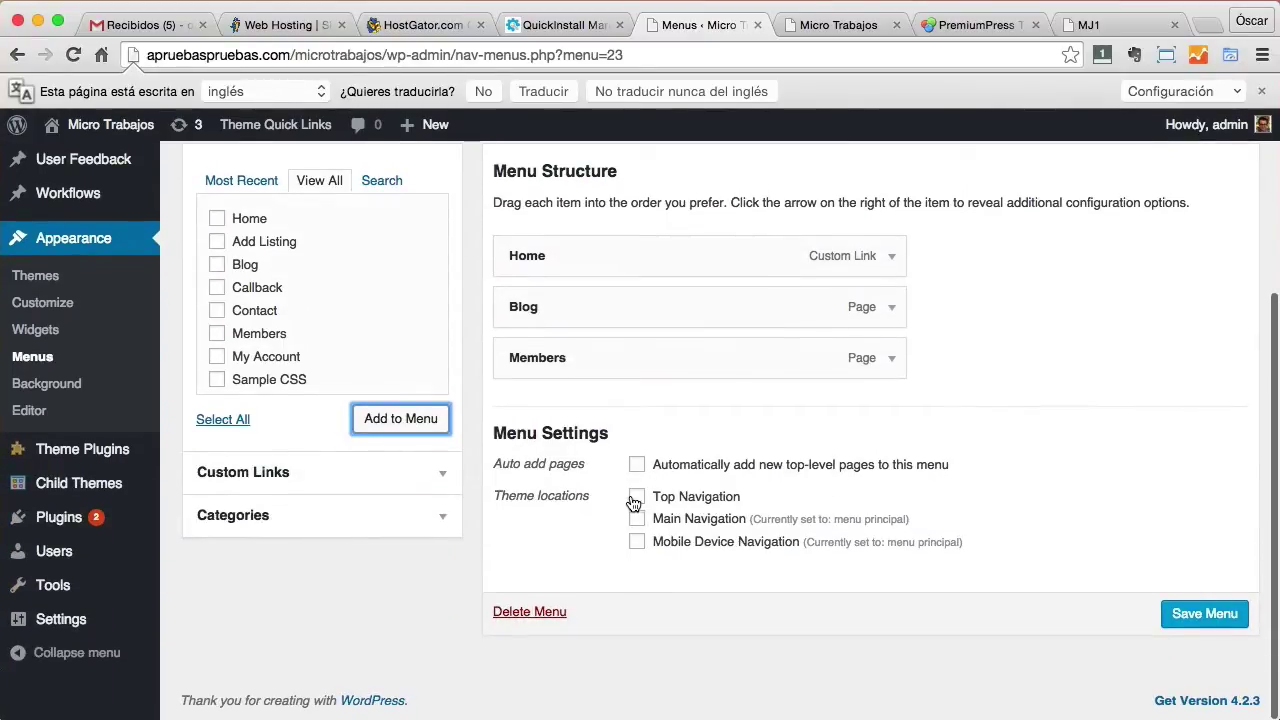
{"action": "left_click", "coordinate": [637, 498]}
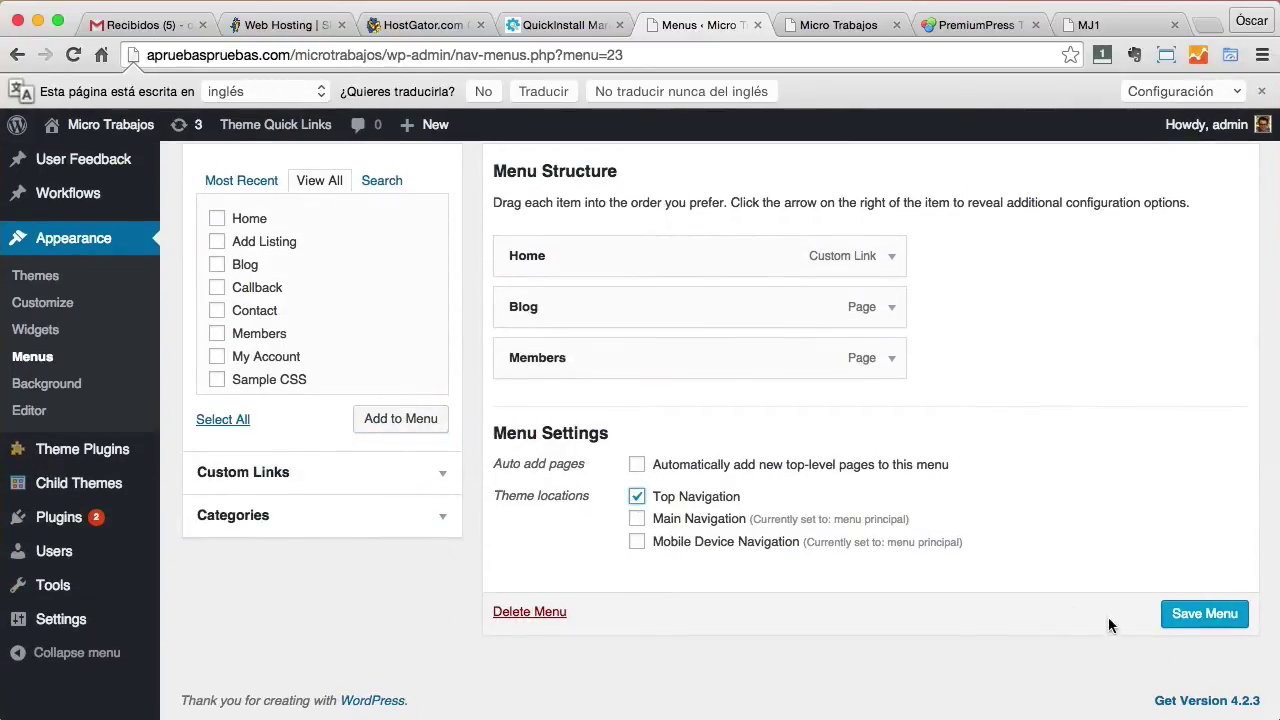
{"action": "left_click", "coordinate": [1191, 625]}
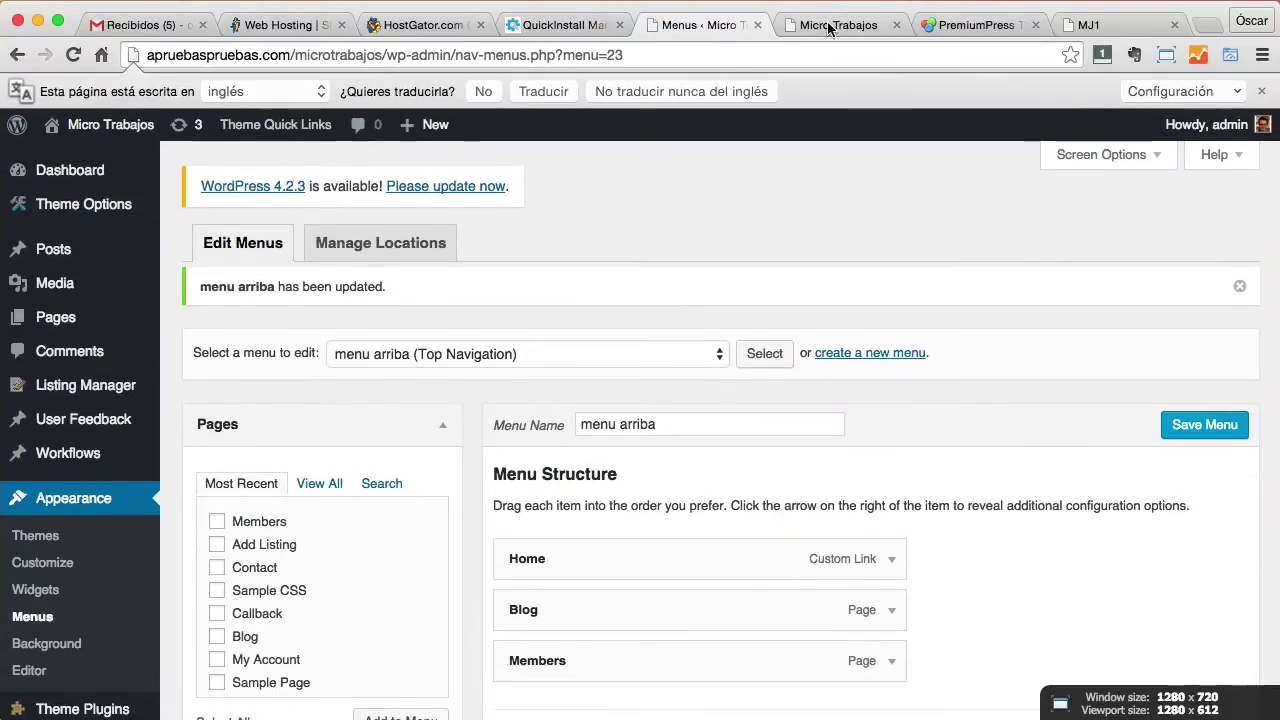
{"action": "left_click", "coordinate": [828, 27]}
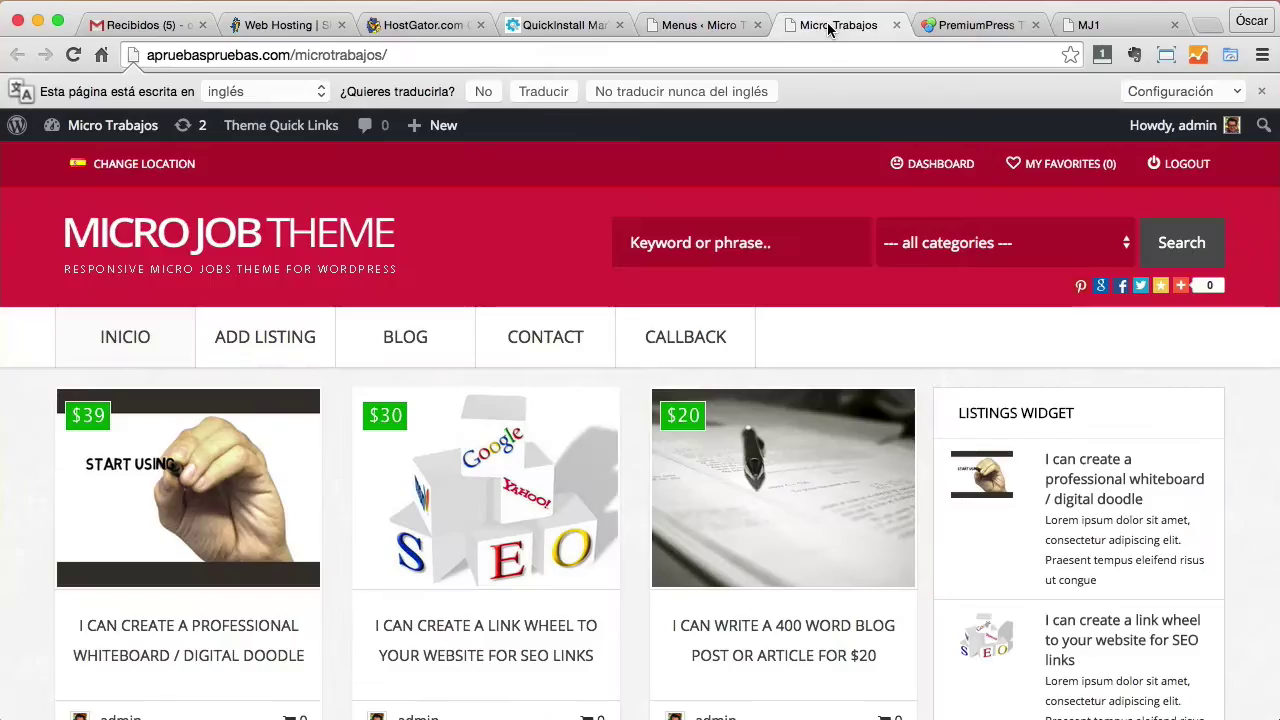
Reload the front page to see Home, Blog and Members on top, then go to the Dashboard.
{"action": "left_click", "coordinate": [73, 55]}
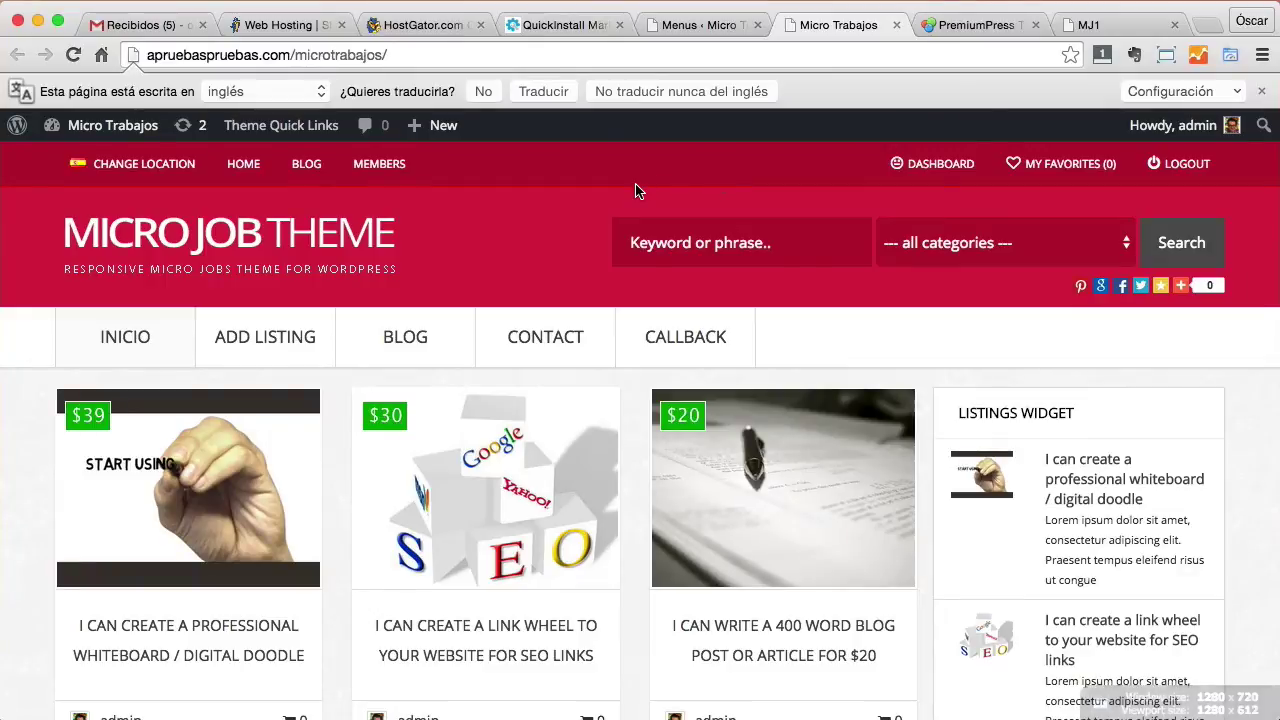
{"action": "scroll", "coordinate": [636, 192], "scroll_direction": "down", "scroll_amount": 3}
{"action": "scroll", "coordinate": [636, 192], "scroll_direction": "down", "scroll_amount": 3}
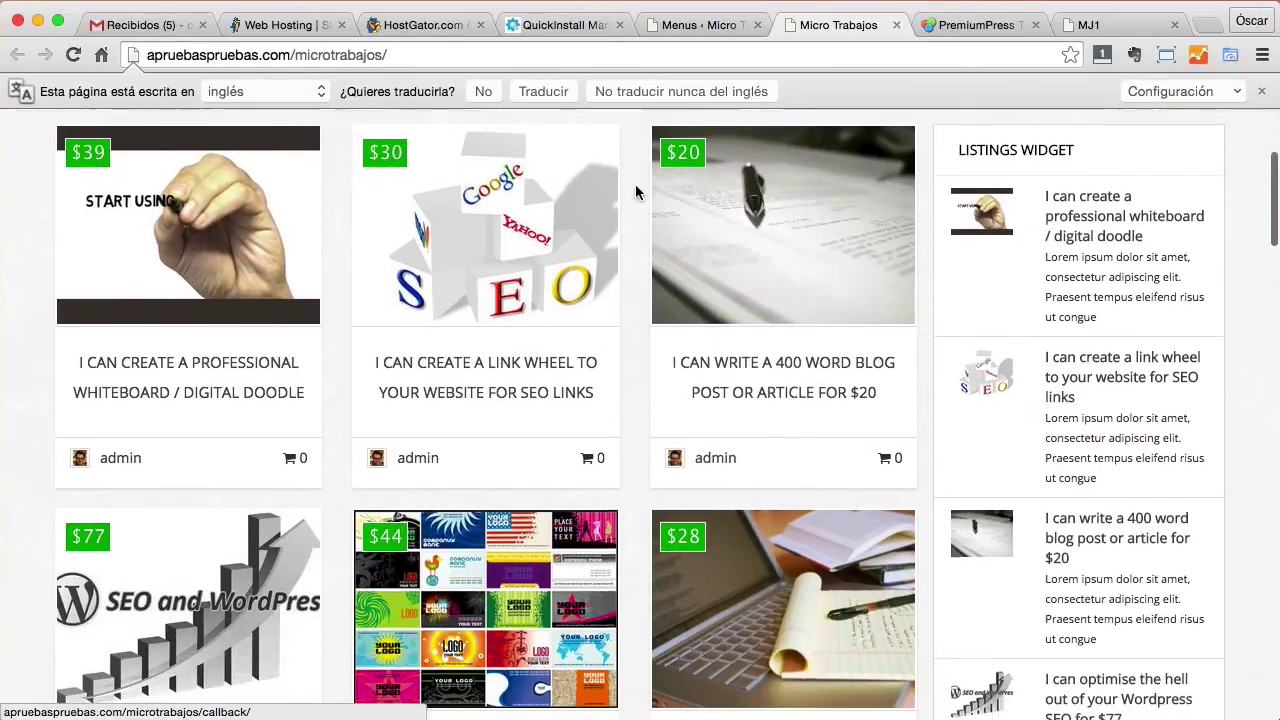
{"action": "scroll", "coordinate": [225, 193], "scroll_direction": "down", "scroll_amount": 3}
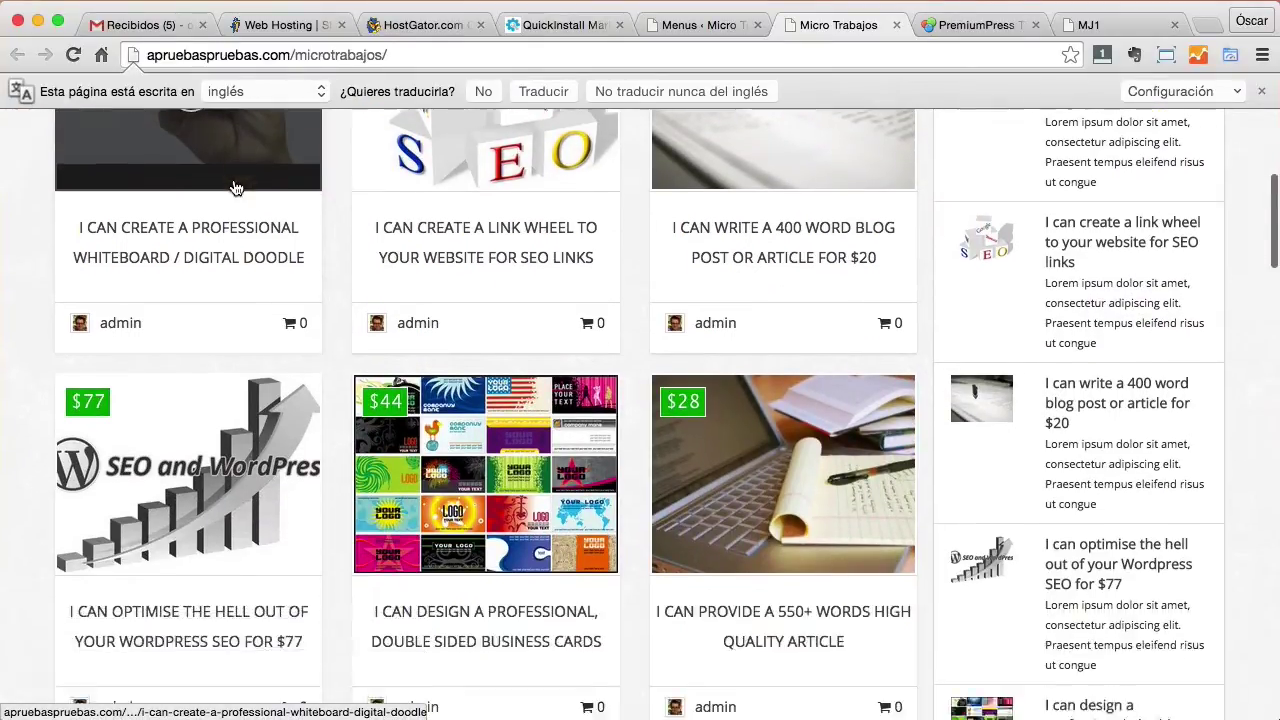
{"action": "scroll", "coordinate": [237, 190], "scroll_direction": "up", "scroll_amount": 10}
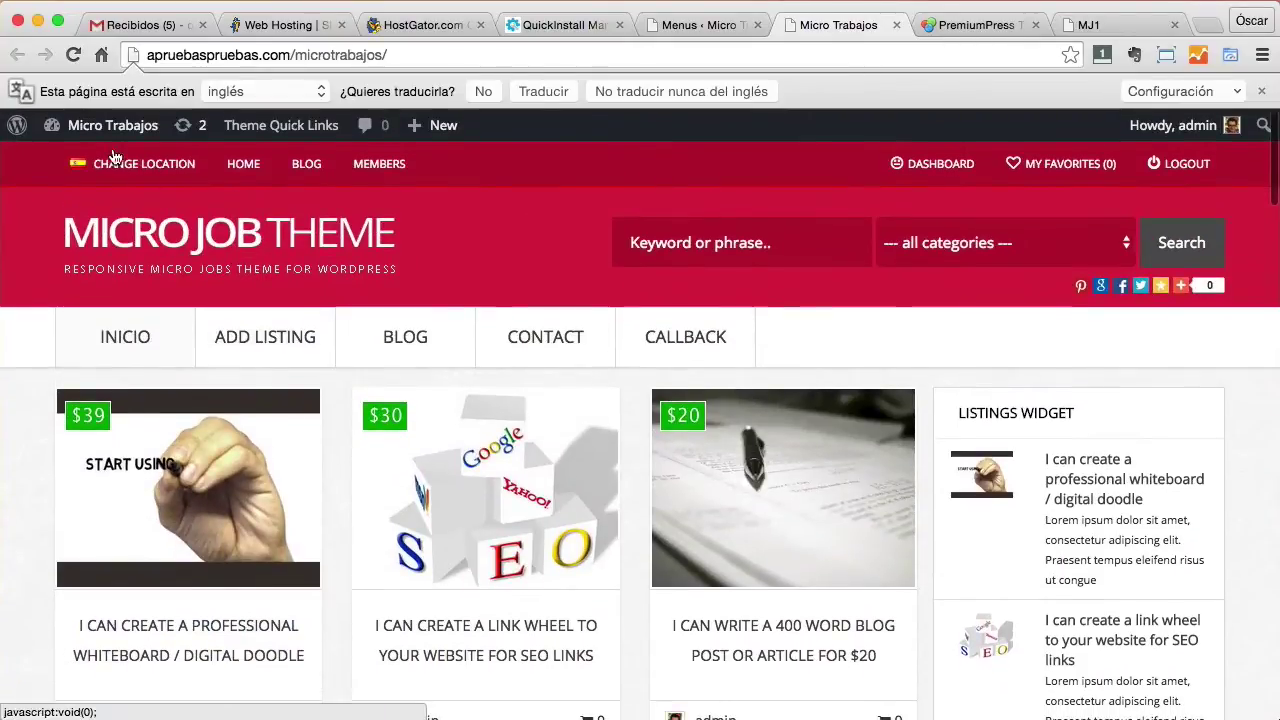
{"action": "mouse_move", "coordinate": [100, 126]}
{"action": "left_click", "coordinate": [80, 164]}
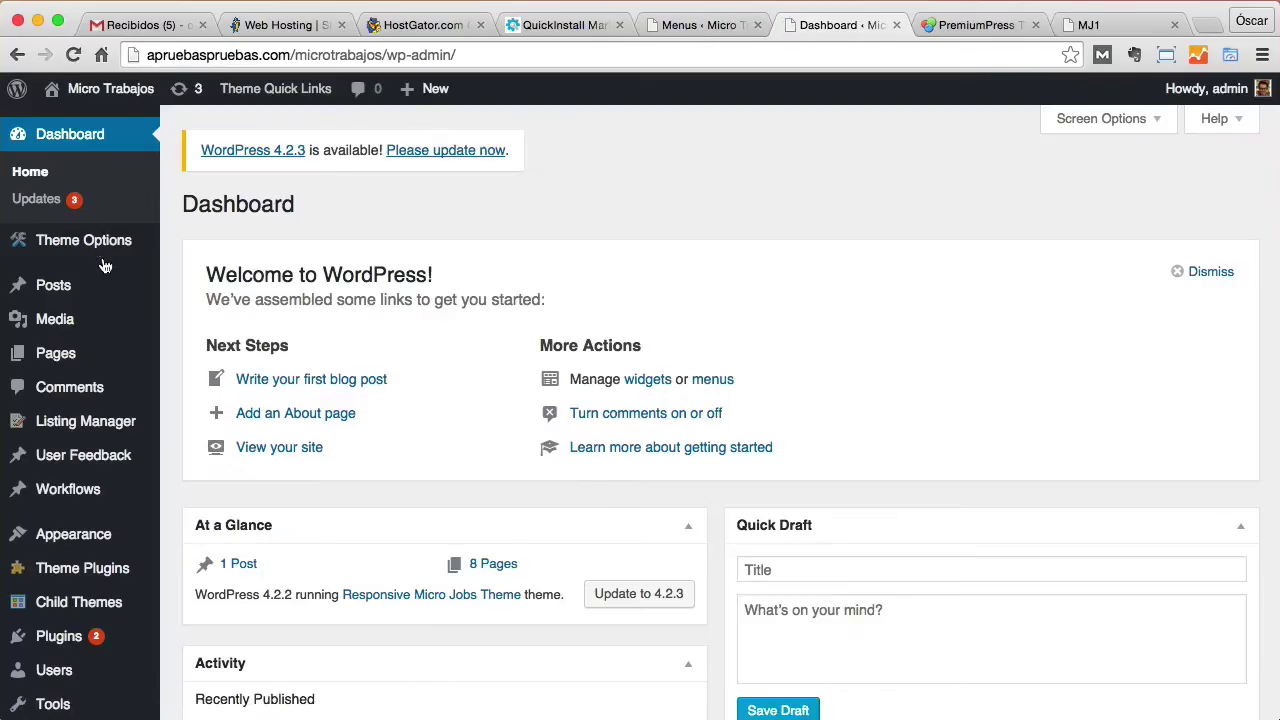
Go to the theme's Website Overview, scroll through its Setup Checklist, and follow the welcome email item.
{"action": "mouse_move", "coordinate": [104, 276]}
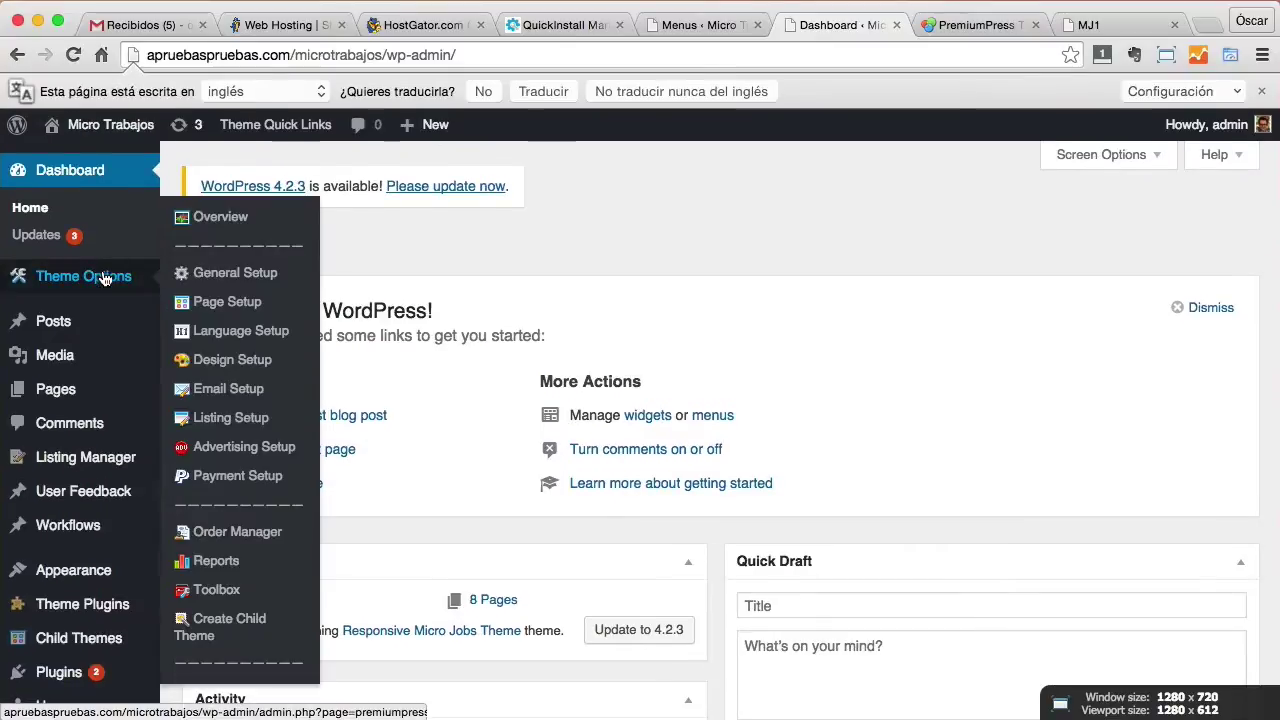
{"action": "left_click", "coordinate": [228, 222]}
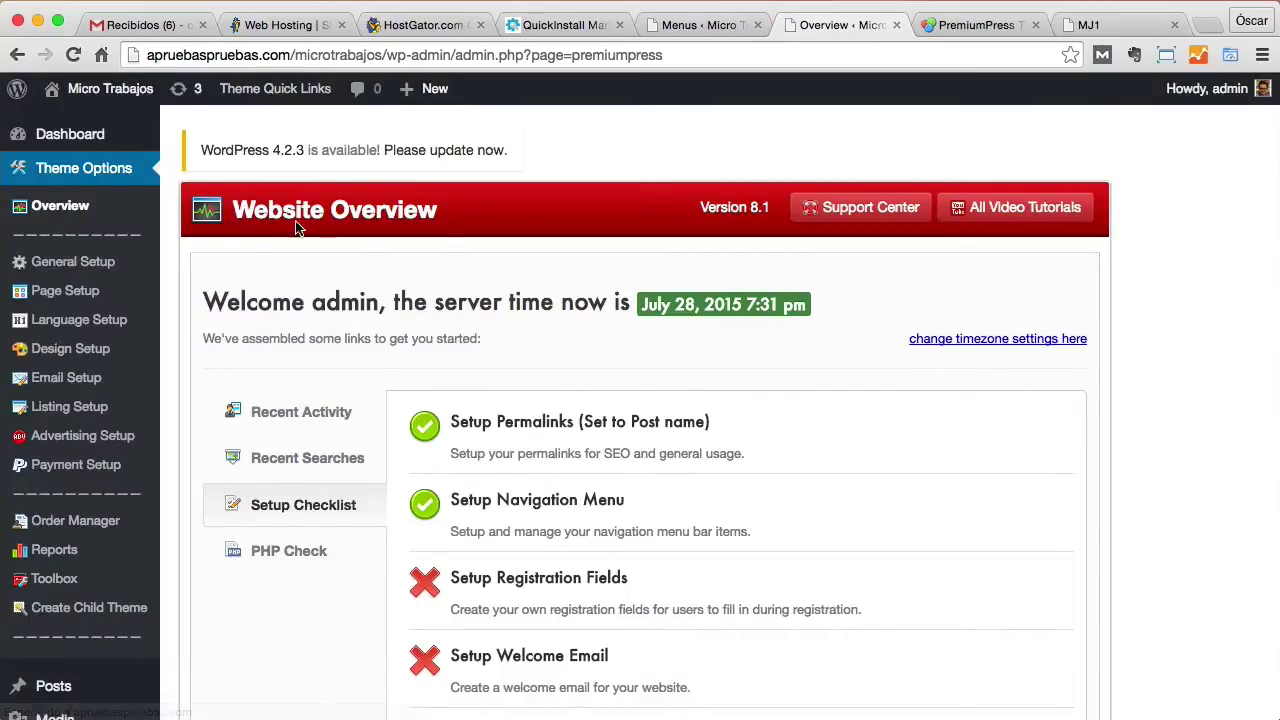
{"action": "scroll", "coordinate": [580, 300], "scroll_direction": "down", "scroll_amount": 1}
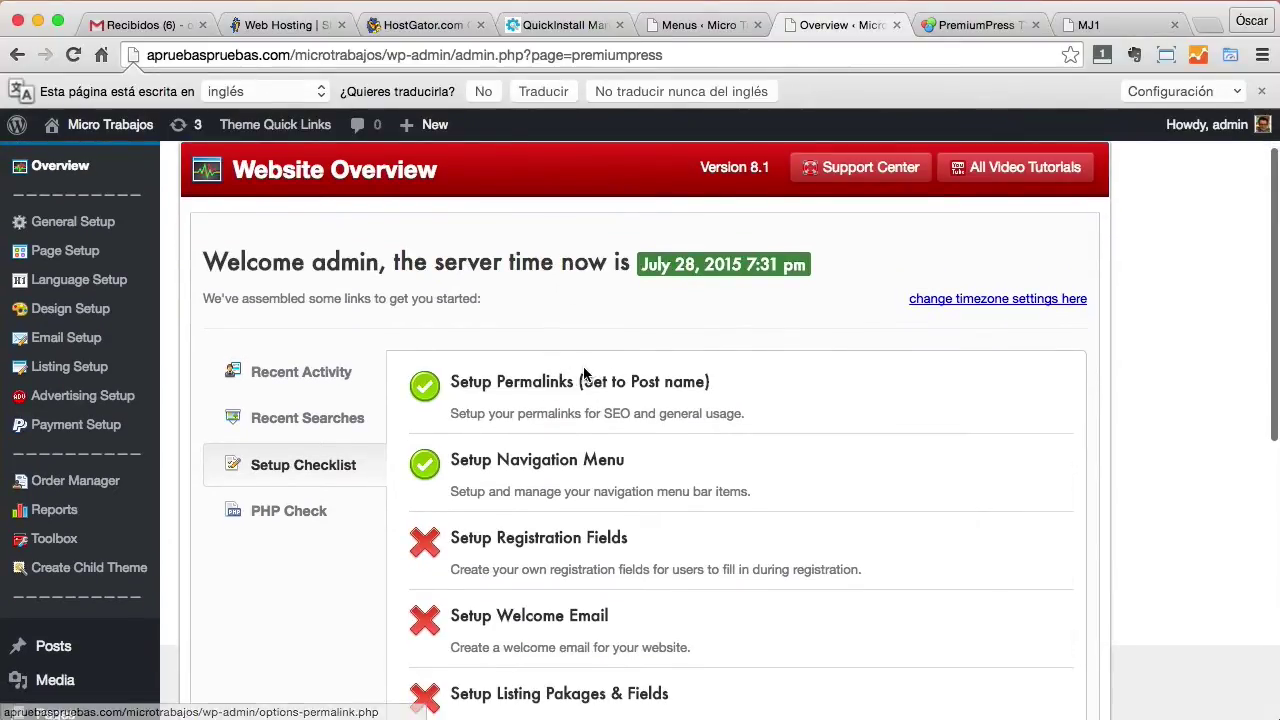
{"action": "scroll", "coordinate": [585, 373], "scroll_direction": "down", "scroll_amount": 2}
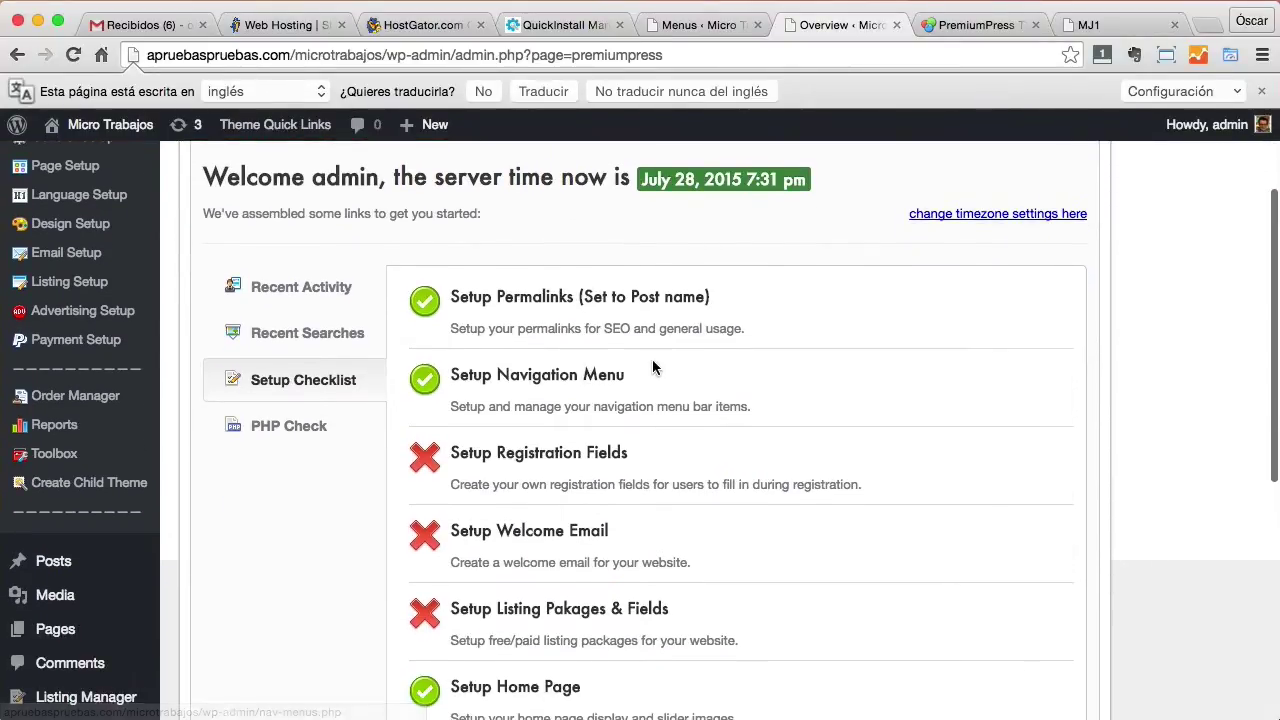
{"action": "scroll", "coordinate": [650, 368], "scroll_direction": "down", "scroll_amount": 2}
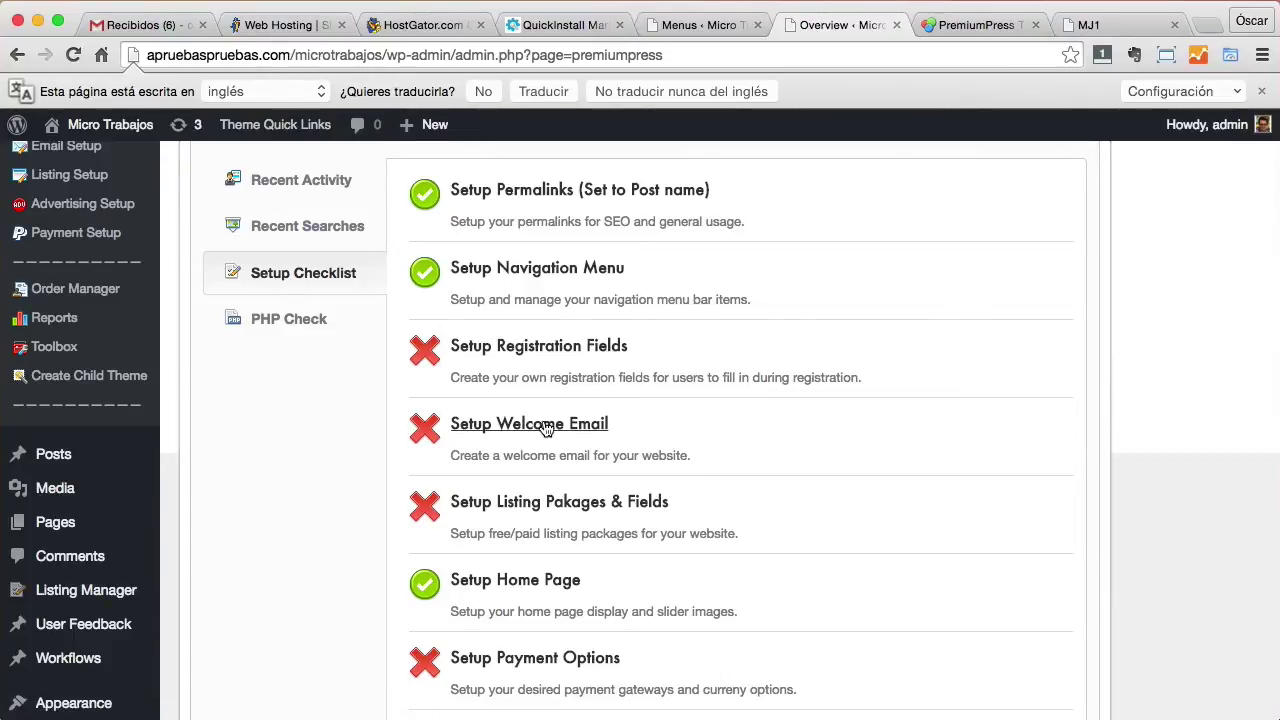
{"action": "scroll", "coordinate": [512, 430], "scroll_direction": "down", "scroll_amount": 1}
{"action": "left_click", "coordinate": [510, 430]}
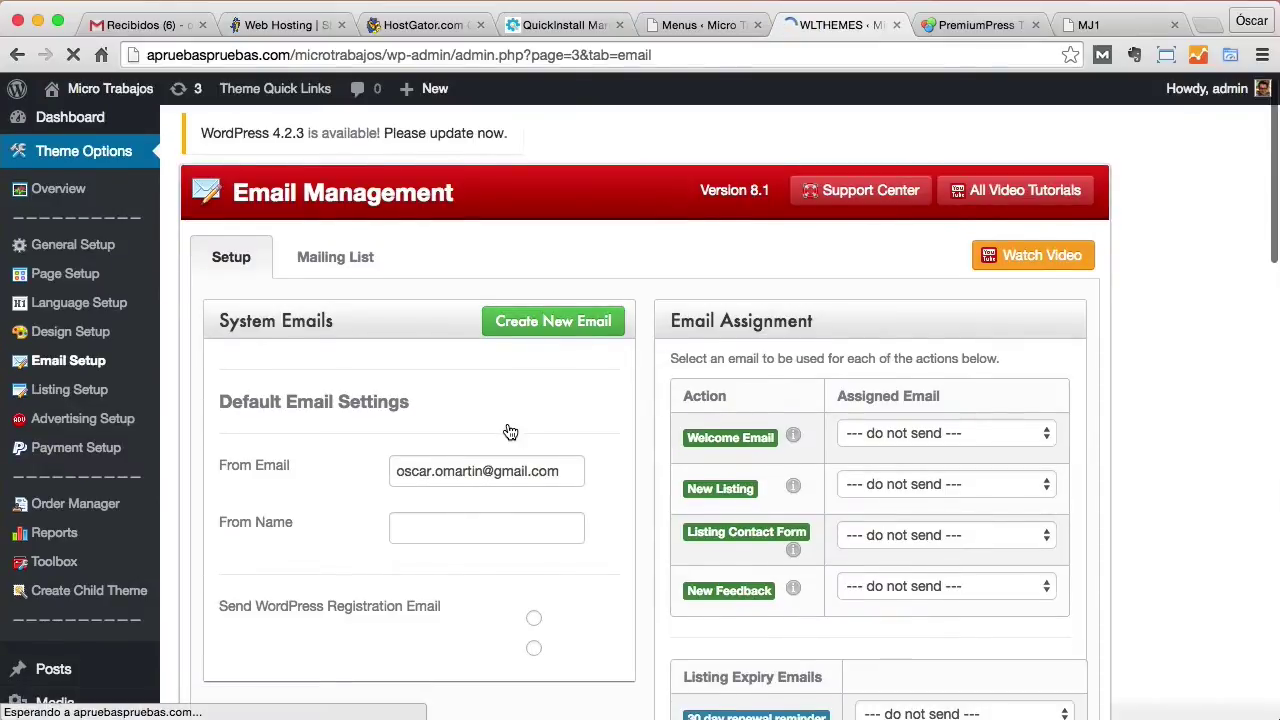
Look over the Email Management sender email and sender name fields, then return to the Overview.
{"action": "scroll", "coordinate": [507, 428], "scroll_direction": "down", "scroll_amount": 2}
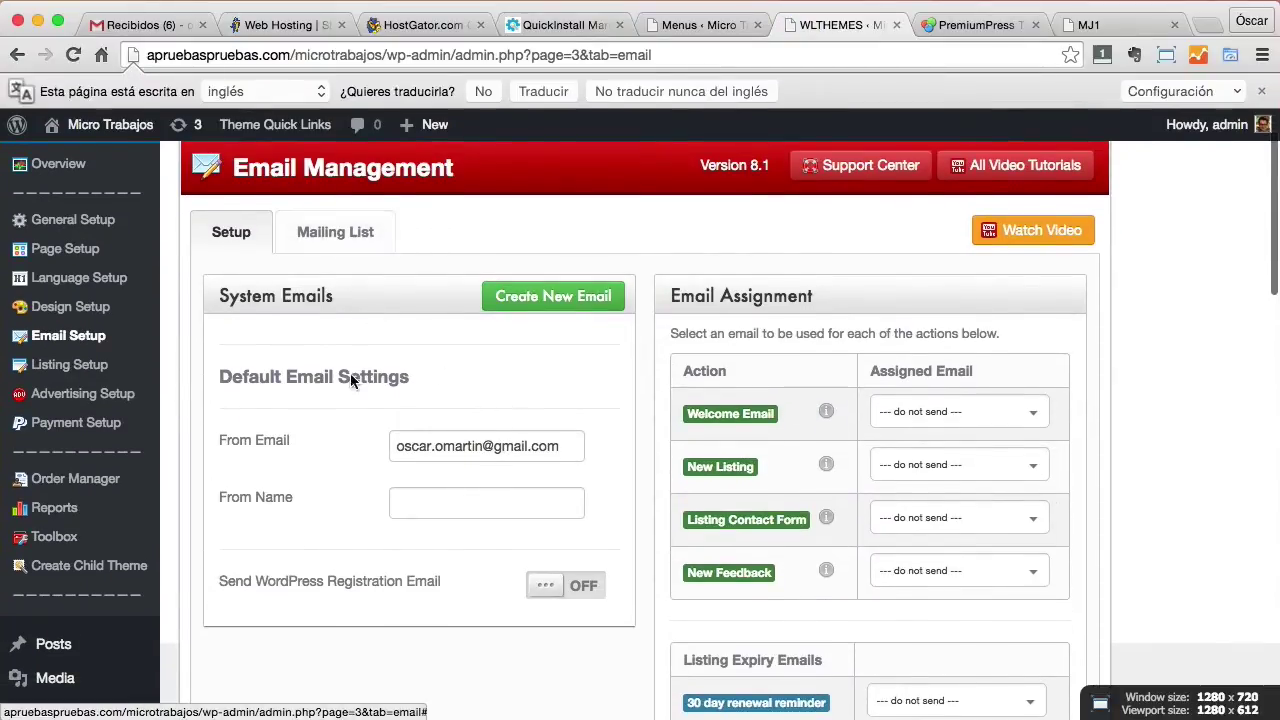
{"action": "left_click_drag", "start_coordinate": [560, 448], "coordinate": [390, 457]}
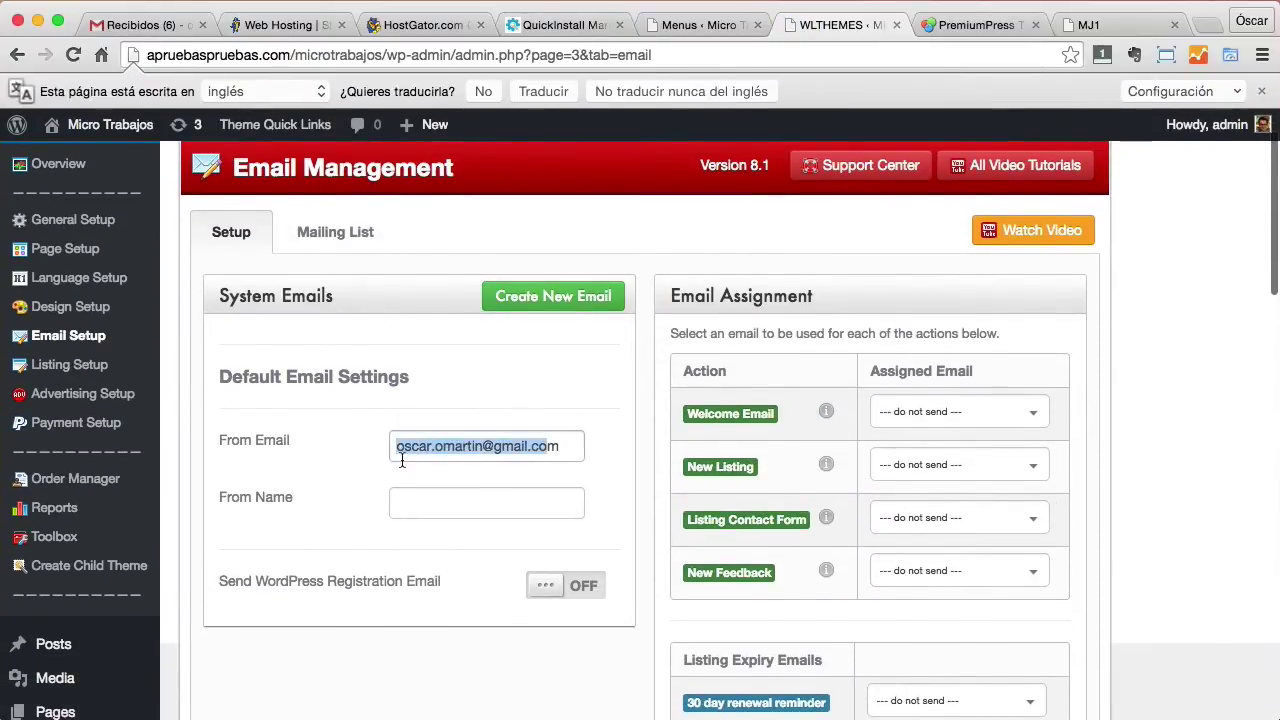
{"action": "left_click", "coordinate": [463, 503]}
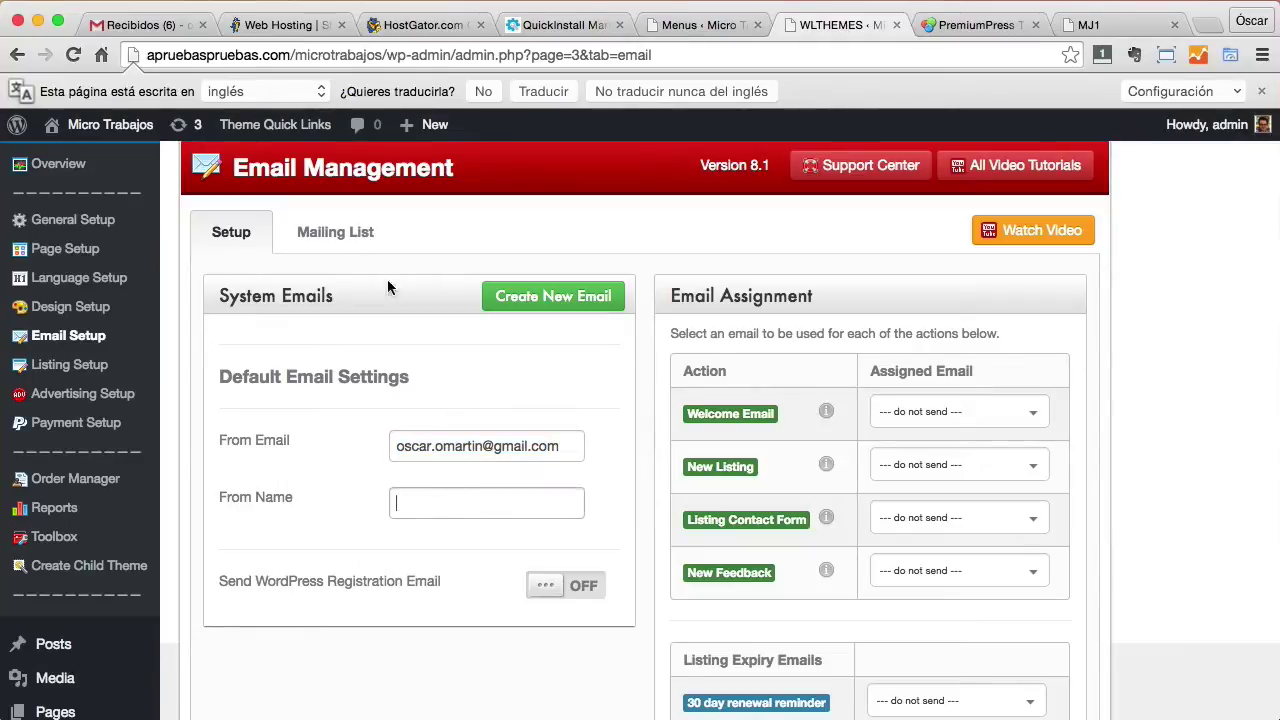
{"action": "scroll", "coordinate": [349, 237], "scroll_direction": "down", "scroll_amount": 5}
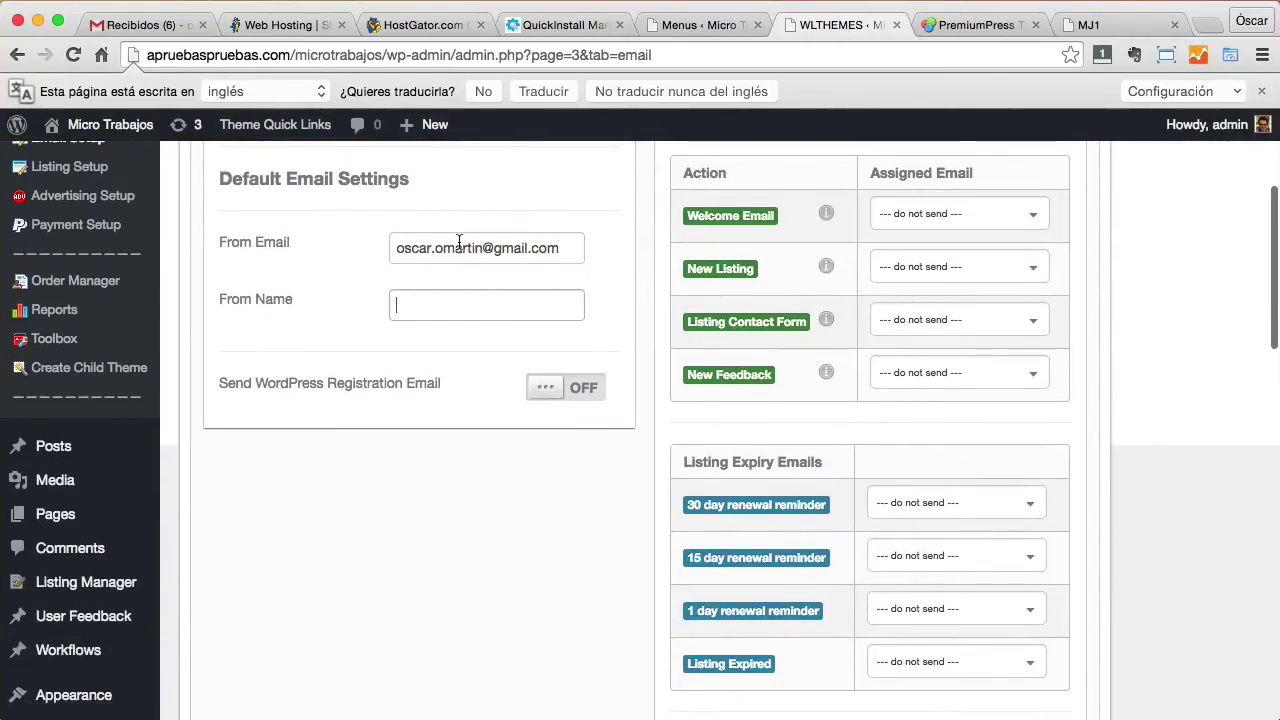
{"action": "scroll", "coordinate": [458, 240], "scroll_direction": "up", "scroll_amount": 5}
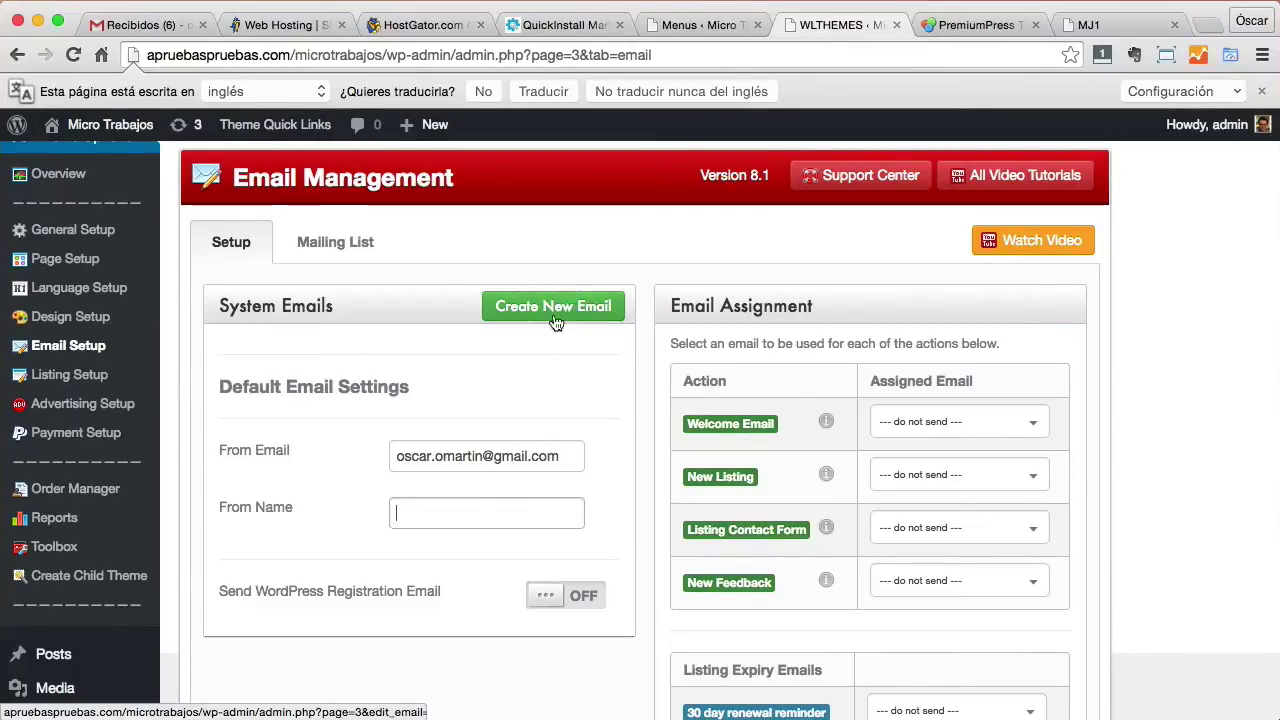
{"action": "left_click", "coordinate": [58, 175]}
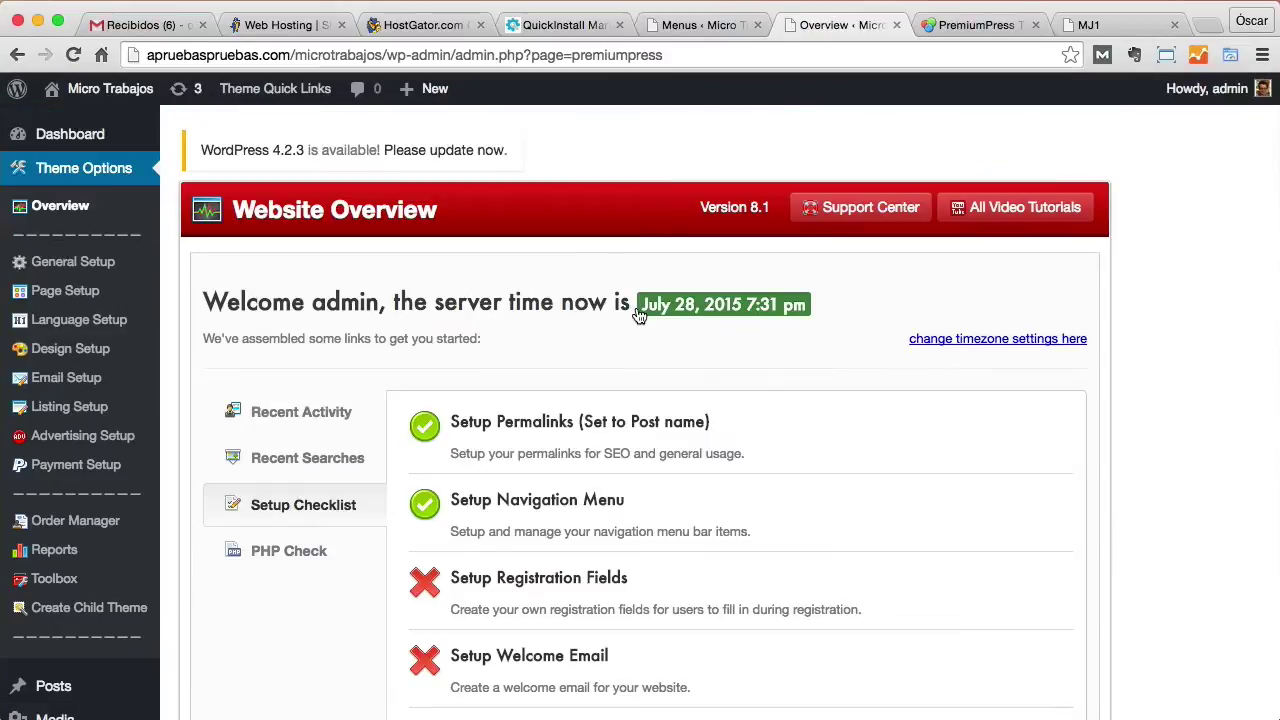
Scroll the Setup Checklist, glance at the PremiumPress theme page, then visit the live site.
{"action": "scroll", "coordinate": [714, 378], "scroll_direction": "down", "scroll_amount": 4}
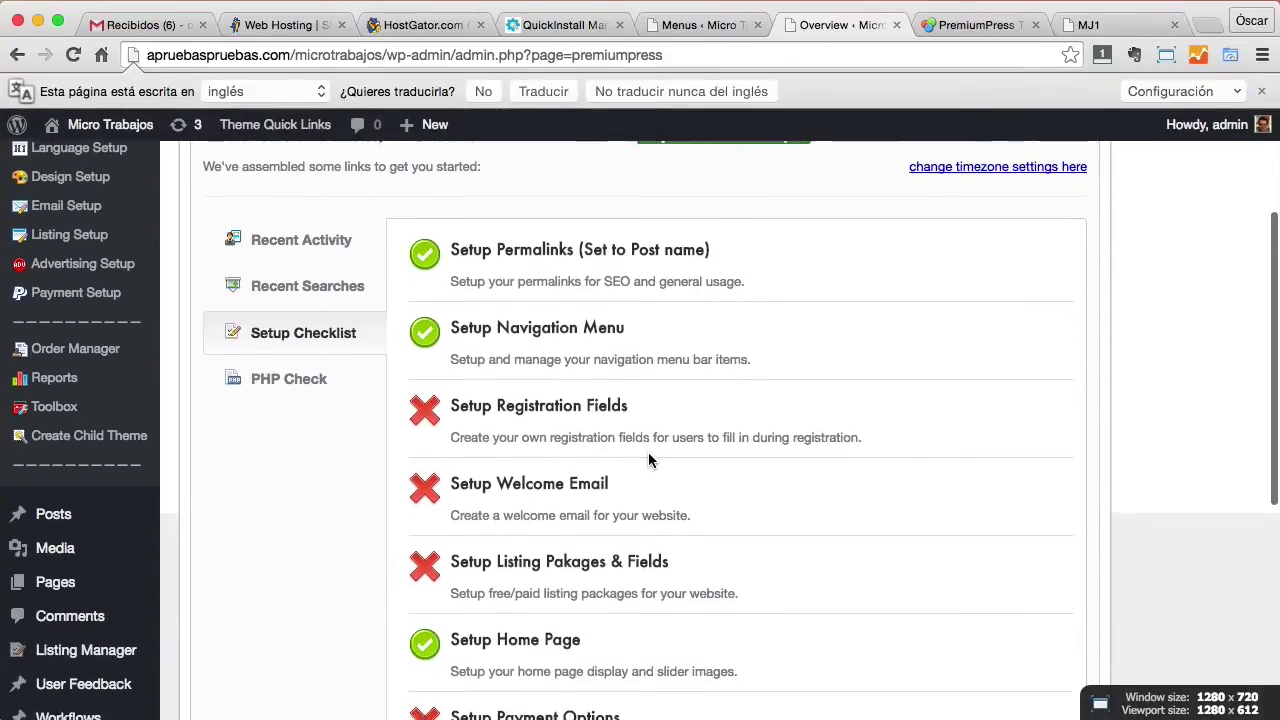
{"action": "scroll", "coordinate": [648, 455], "scroll_direction": "down", "scroll_amount": 3}
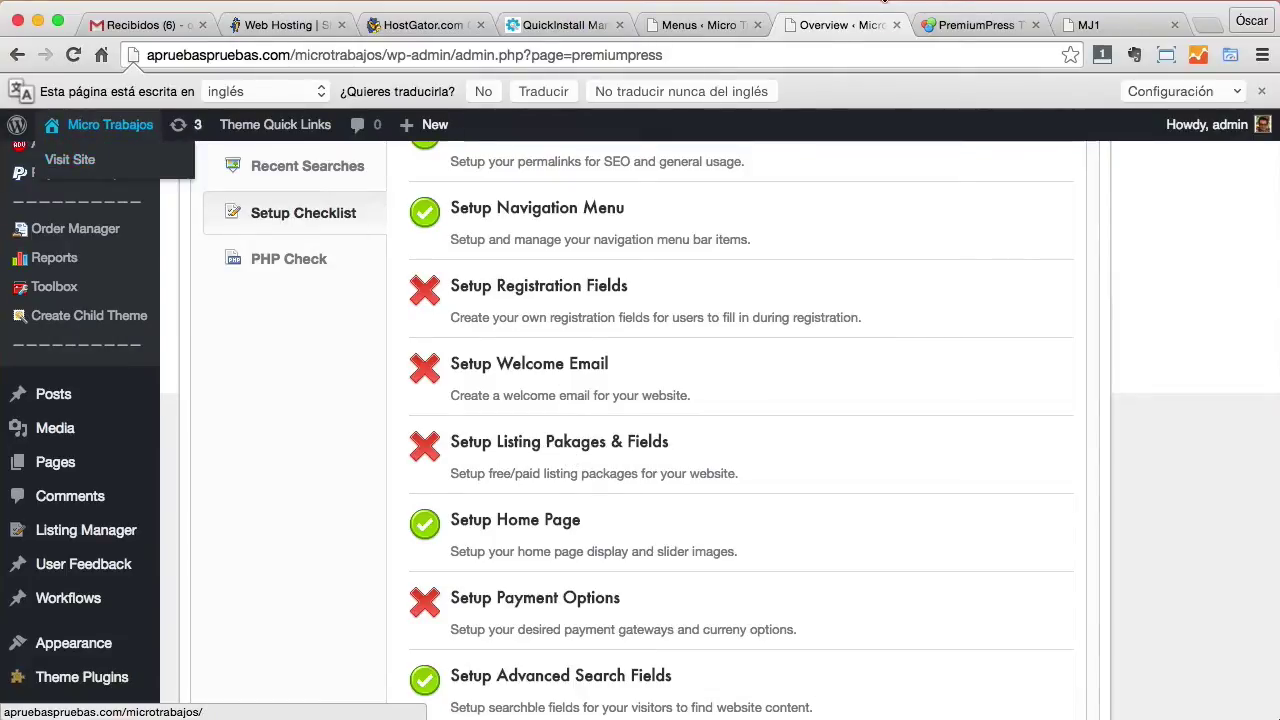
{"action": "left_click", "coordinate": [965, 27]}
{"action": "left_click", "coordinate": [852, 25]}
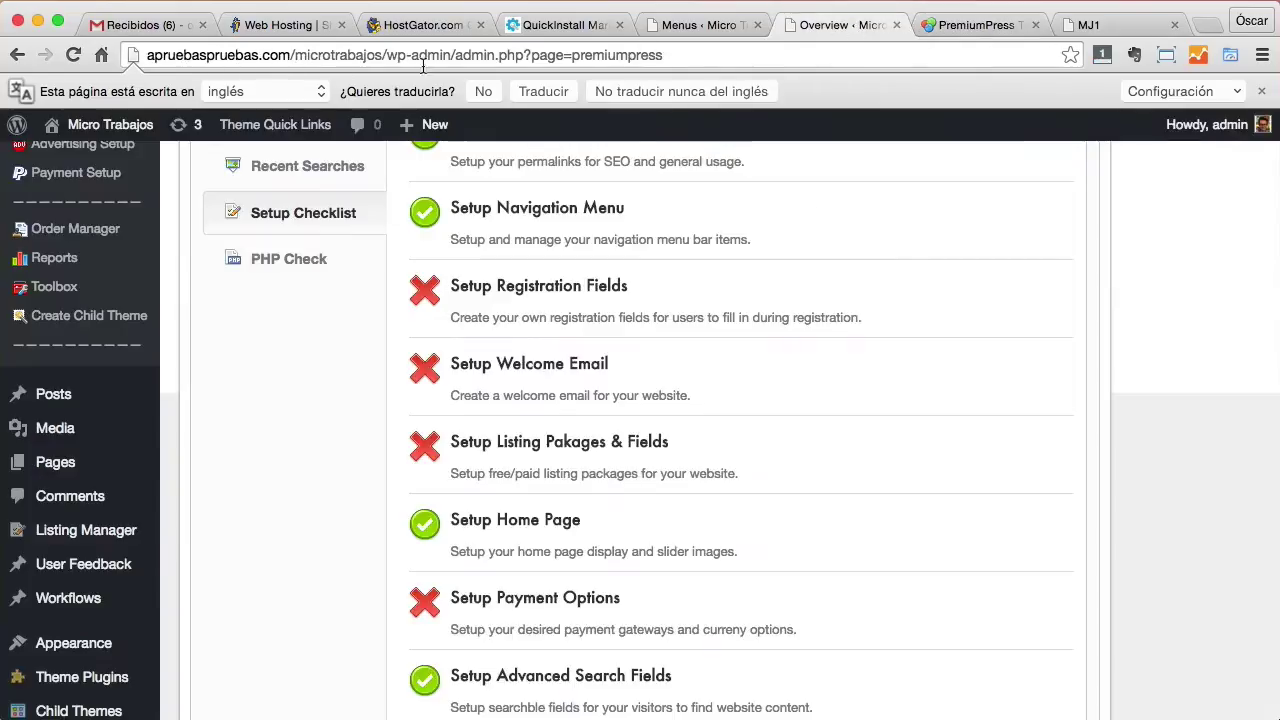
{"action": "mouse_move", "coordinate": [73, 126]}
{"action": "left_click", "coordinate": [80, 158]}
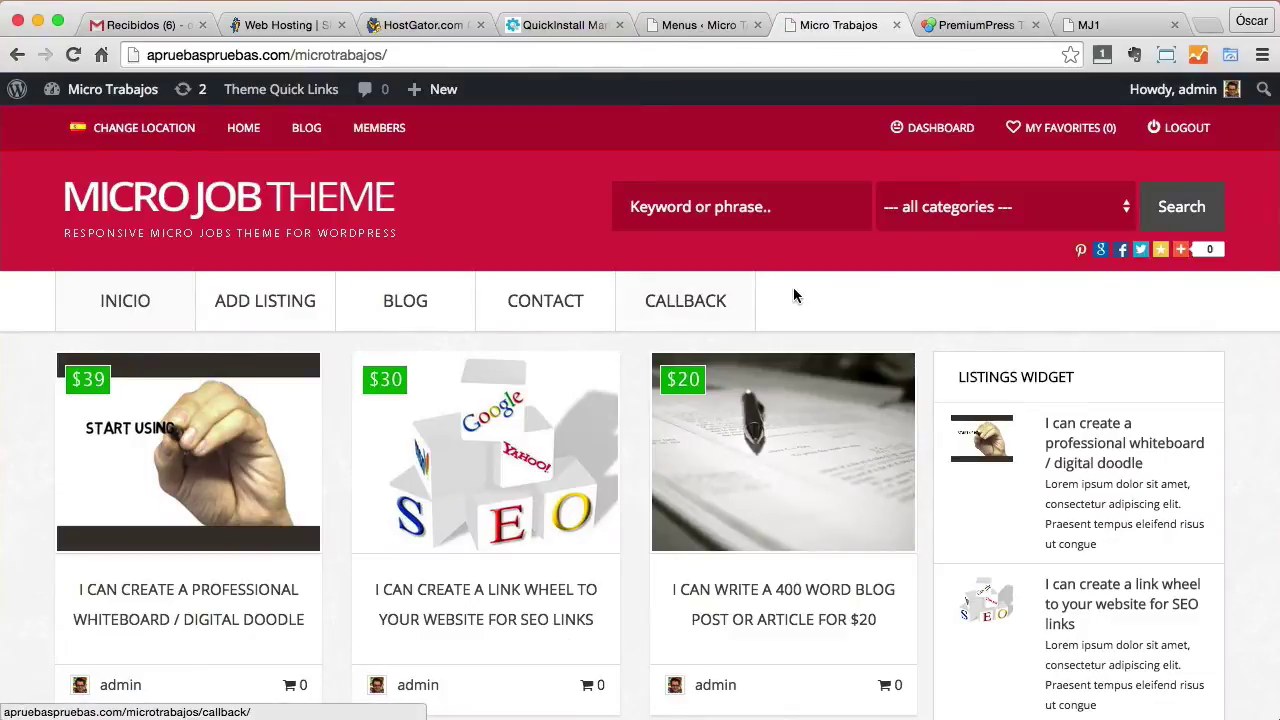
Scroll the Micro Trabajos front page and go to its Add Listing page.
{"action": "scroll", "coordinate": [794, 296], "scroll_direction": "down", "scroll_amount": 3}
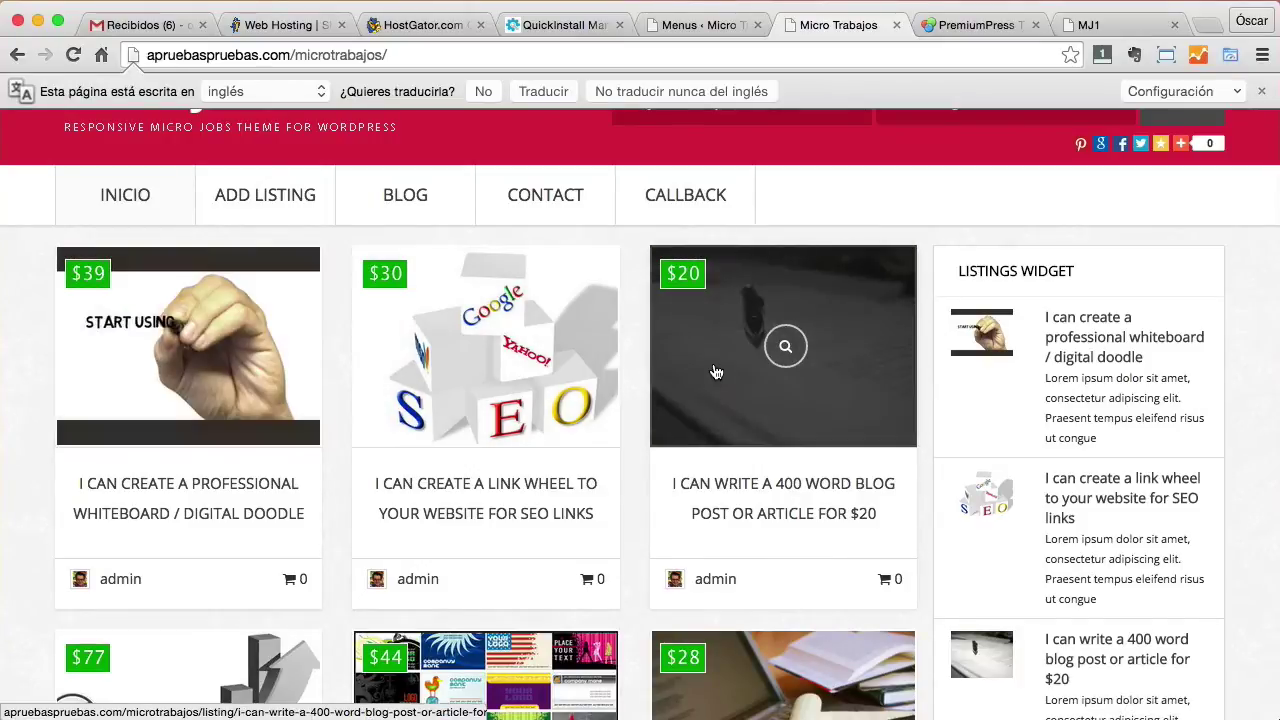
{"action": "scroll", "coordinate": [709, 374], "scroll_direction": "up", "scroll_amount": 3}
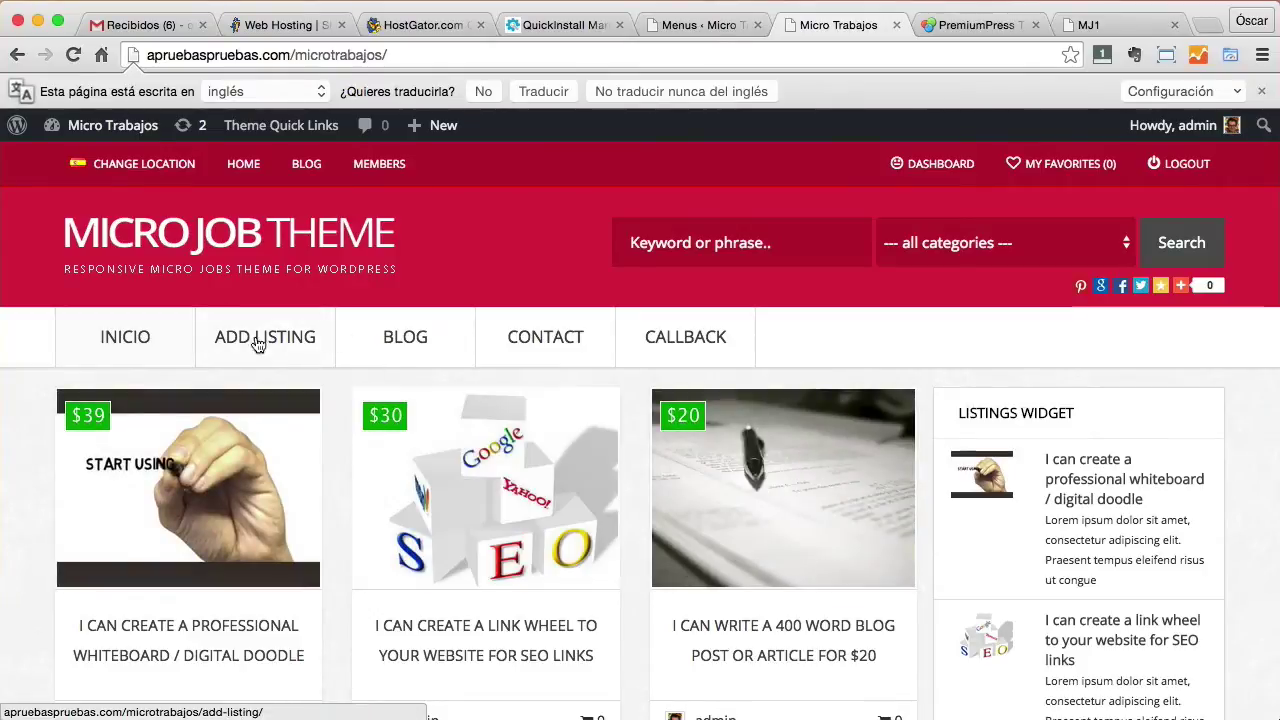
{"action": "left_click", "coordinate": [258, 340]}
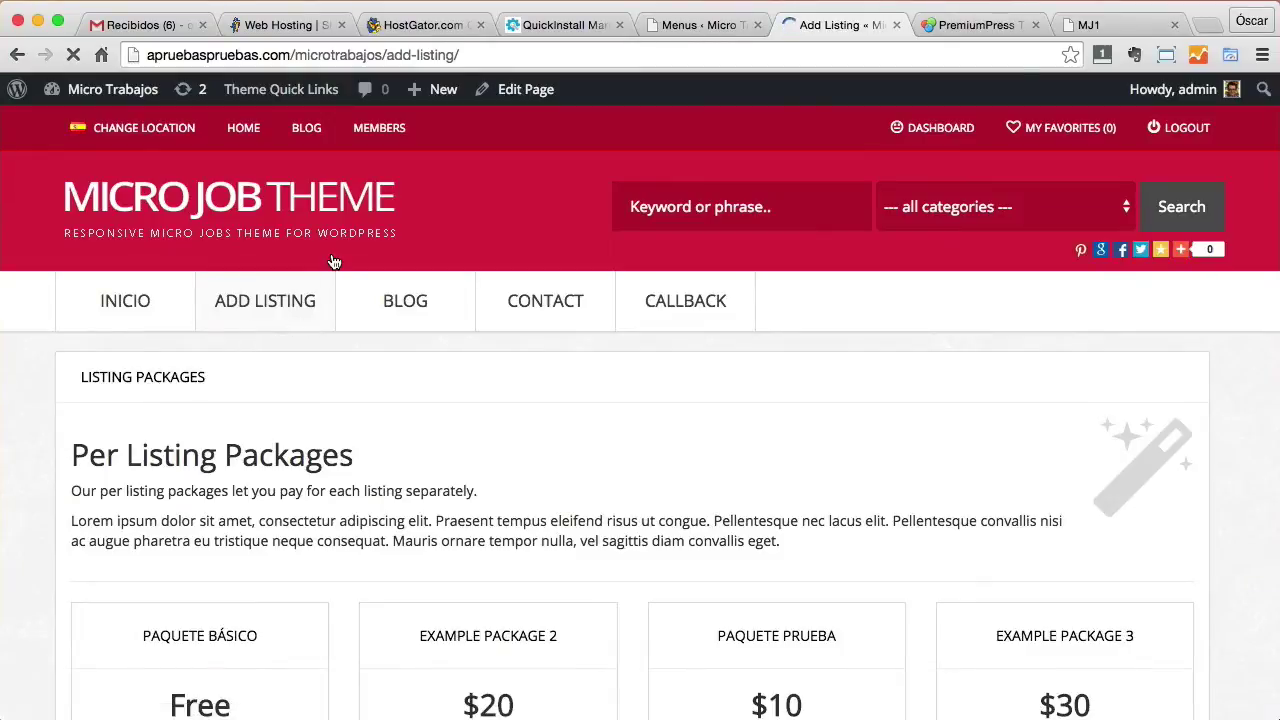
Review the listing package cards, highlighting the free Paquete Básico's name and price.
{"action": "scroll", "coordinate": [683, 352], "scroll_direction": "down", "scroll_amount": 5}
{"action": "scroll", "coordinate": [683, 351], "scroll_direction": "down", "scroll_amount": 3}
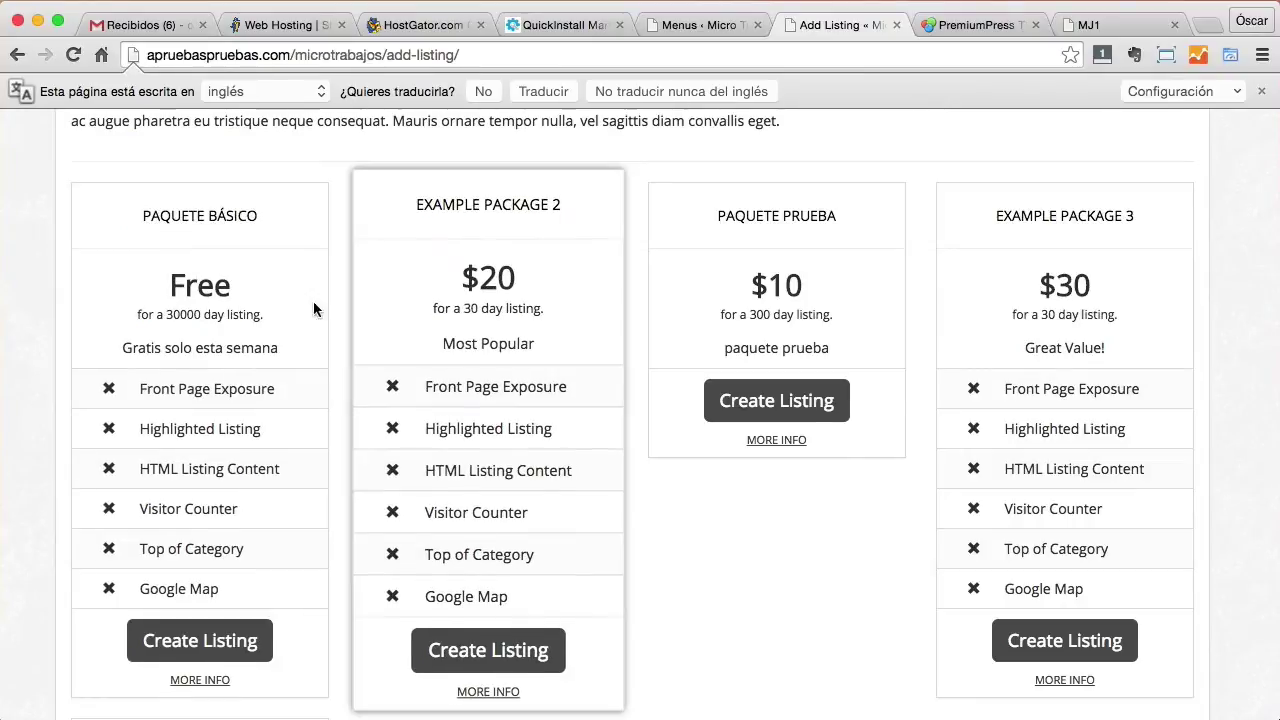
{"action": "left_click_drag", "start_coordinate": [141, 203], "coordinate": [288, 292]}
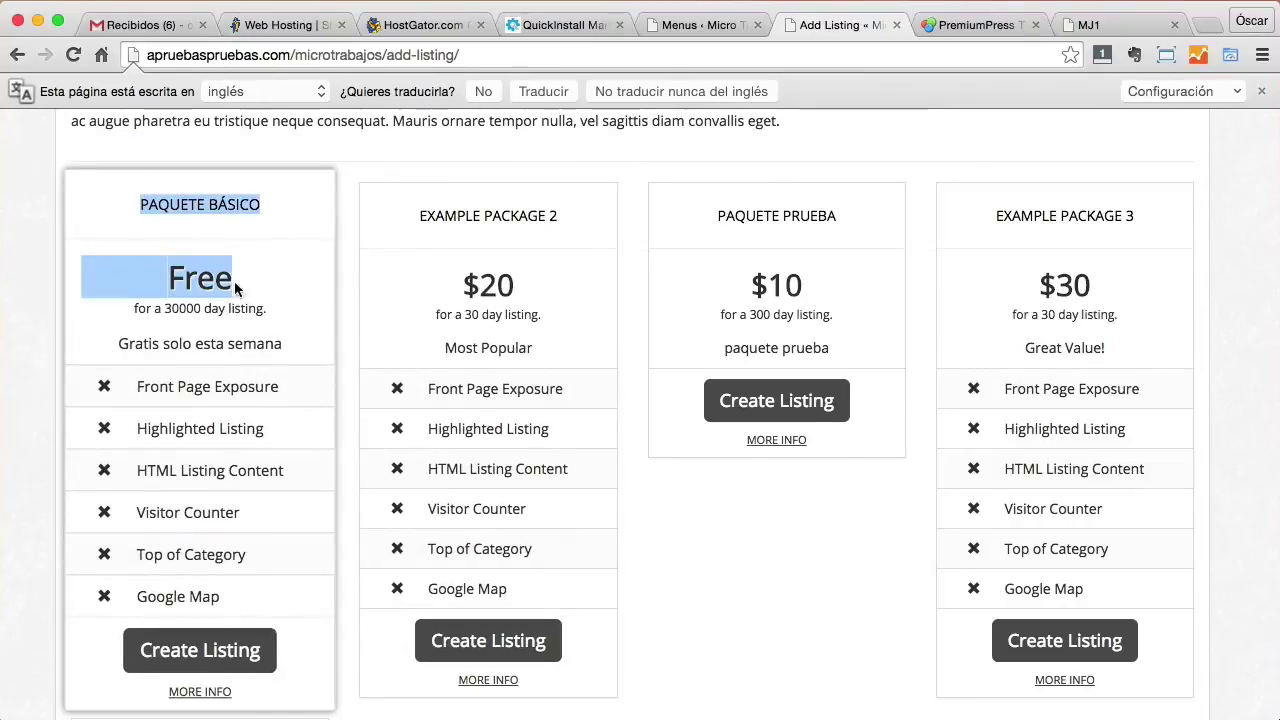
{"action": "left_click", "coordinate": [205, 280]}
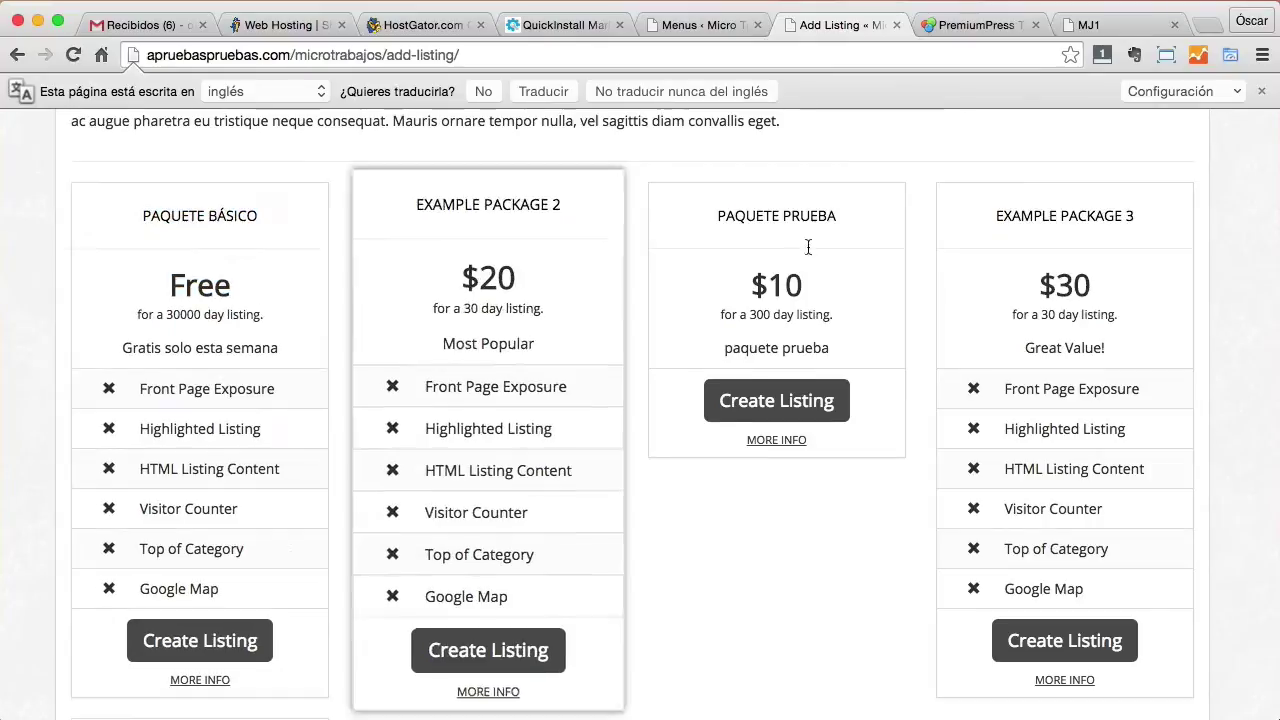
{"action": "scroll", "coordinate": [794, 271], "scroll_direction": "up", "scroll_amount": 5}
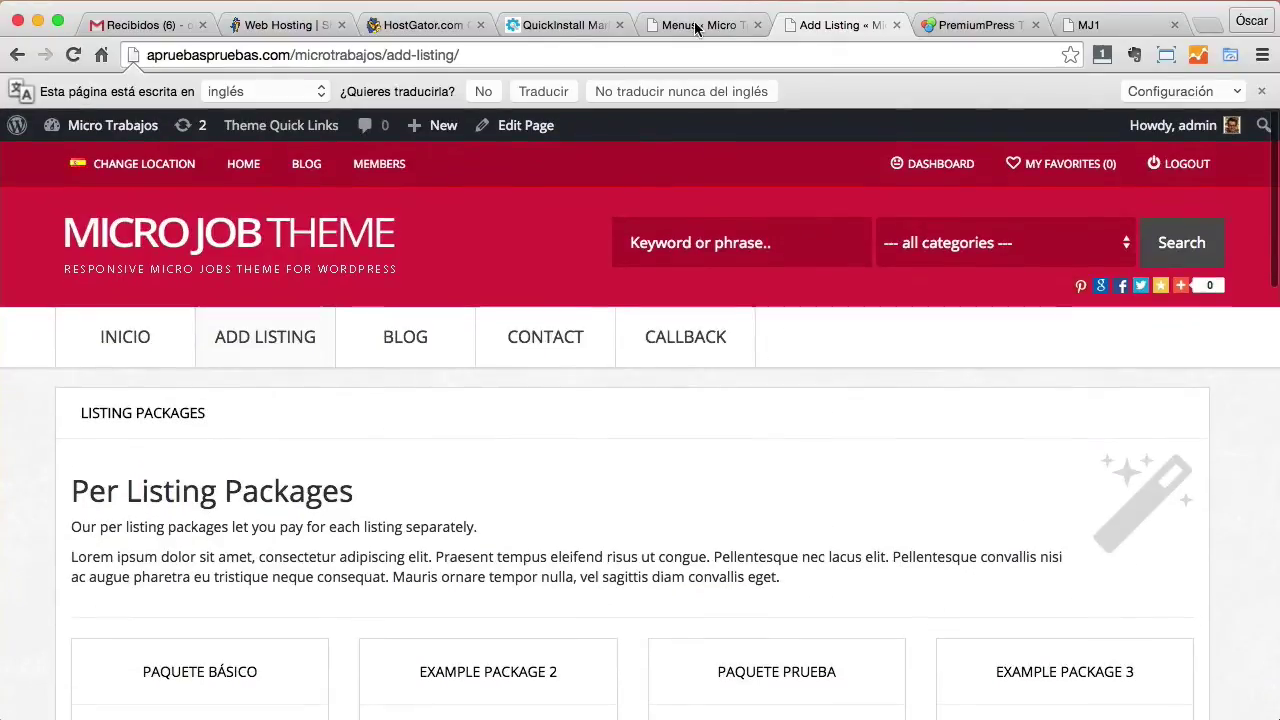
From the theme Overview's Setup Checklist, open 'Setup Listing Packages & Fields'.
{"action": "left_click", "coordinate": [695, 25]}
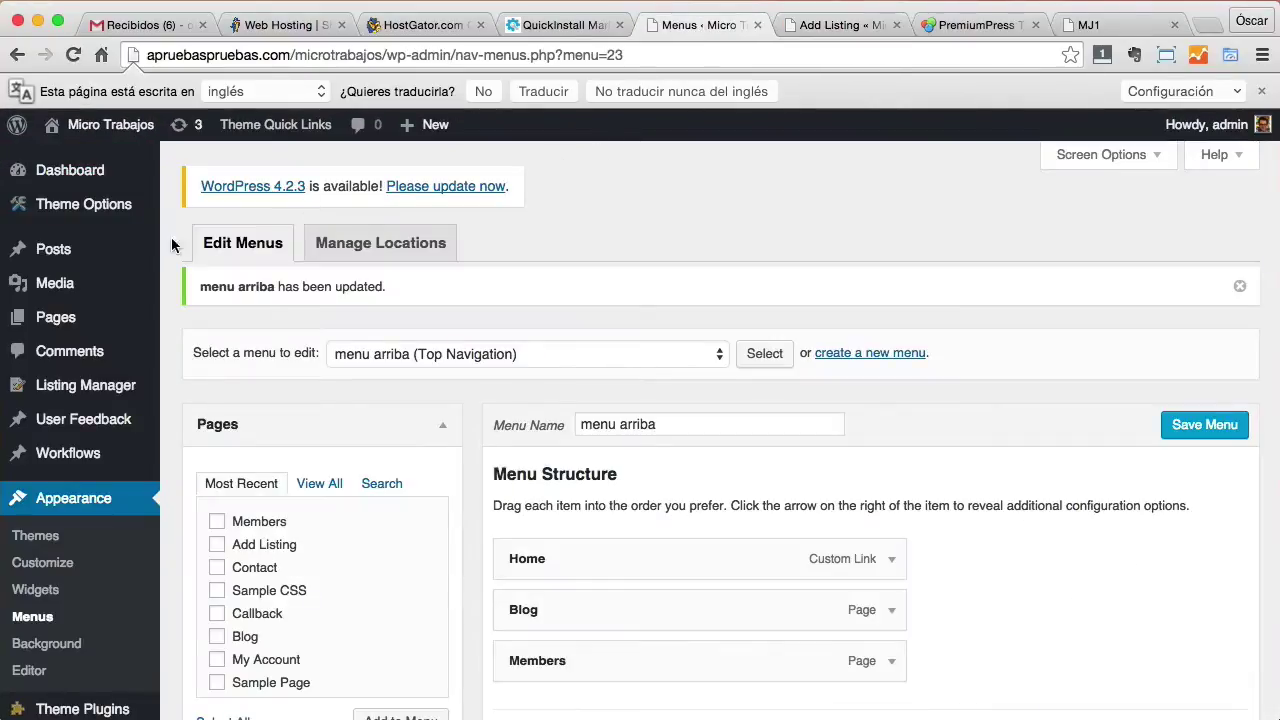
{"action": "mouse_move", "coordinate": [88, 208]}
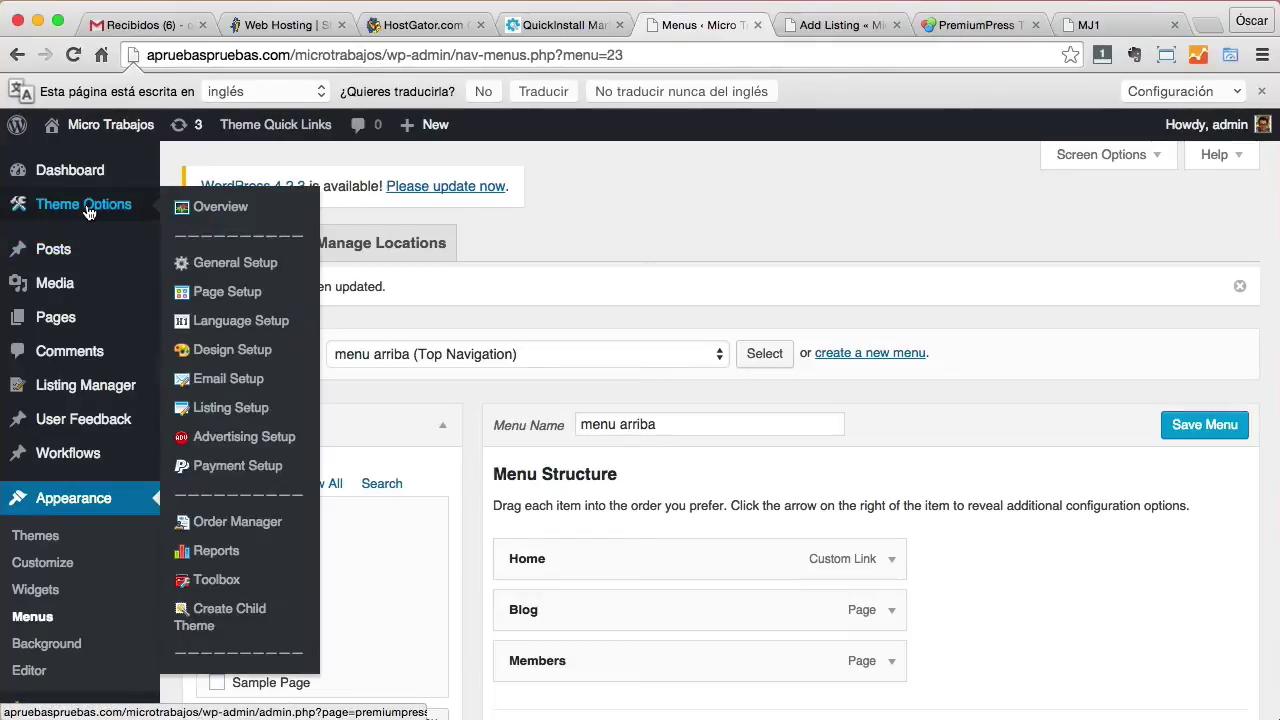
{"action": "left_click", "coordinate": [210, 216]}
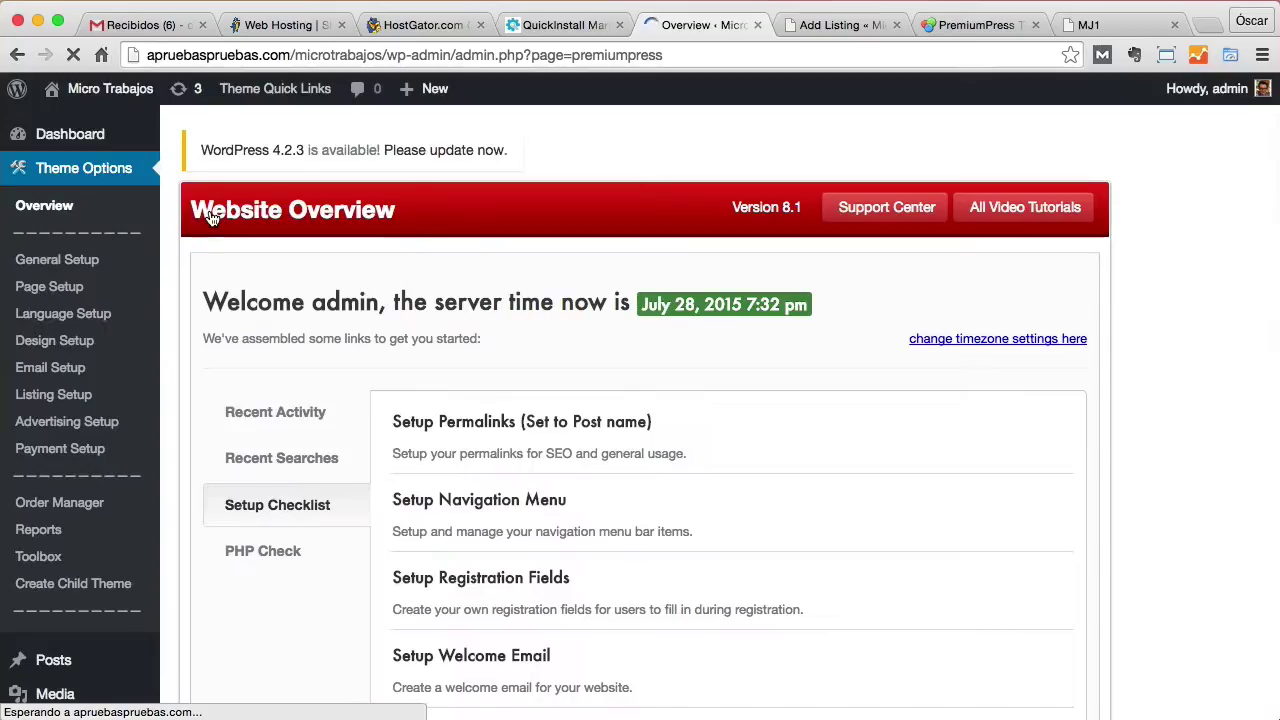
{"action": "scroll", "coordinate": [777, 560], "scroll_direction": "down", "scroll_amount": 3}
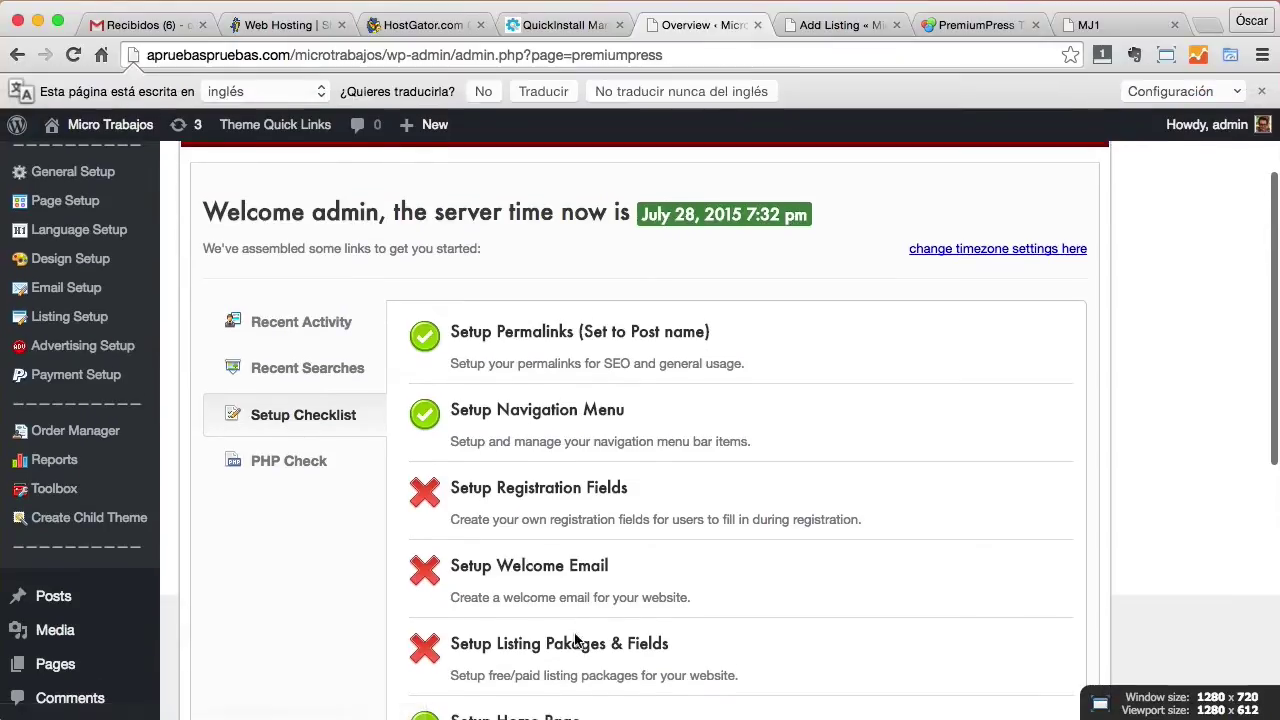
{"action": "scroll", "coordinate": [563, 640], "scroll_direction": "down", "scroll_amount": 2}
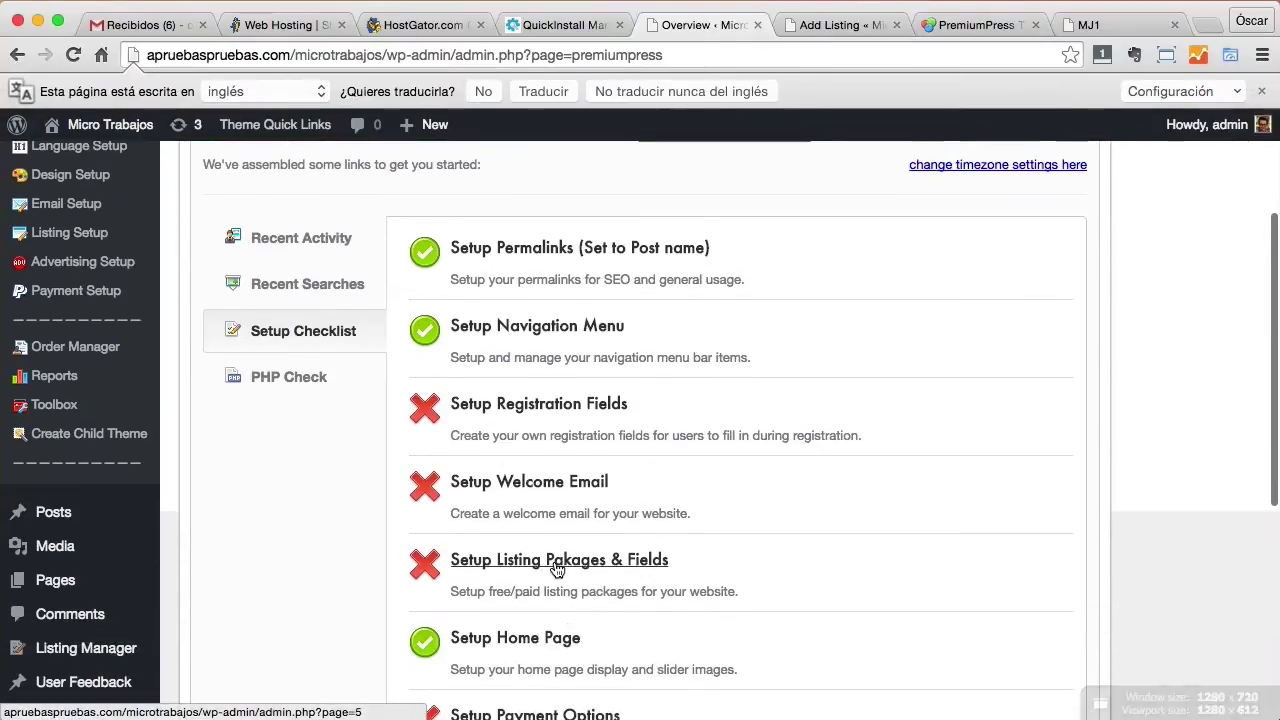
{"action": "left_click", "coordinate": [557, 568]}
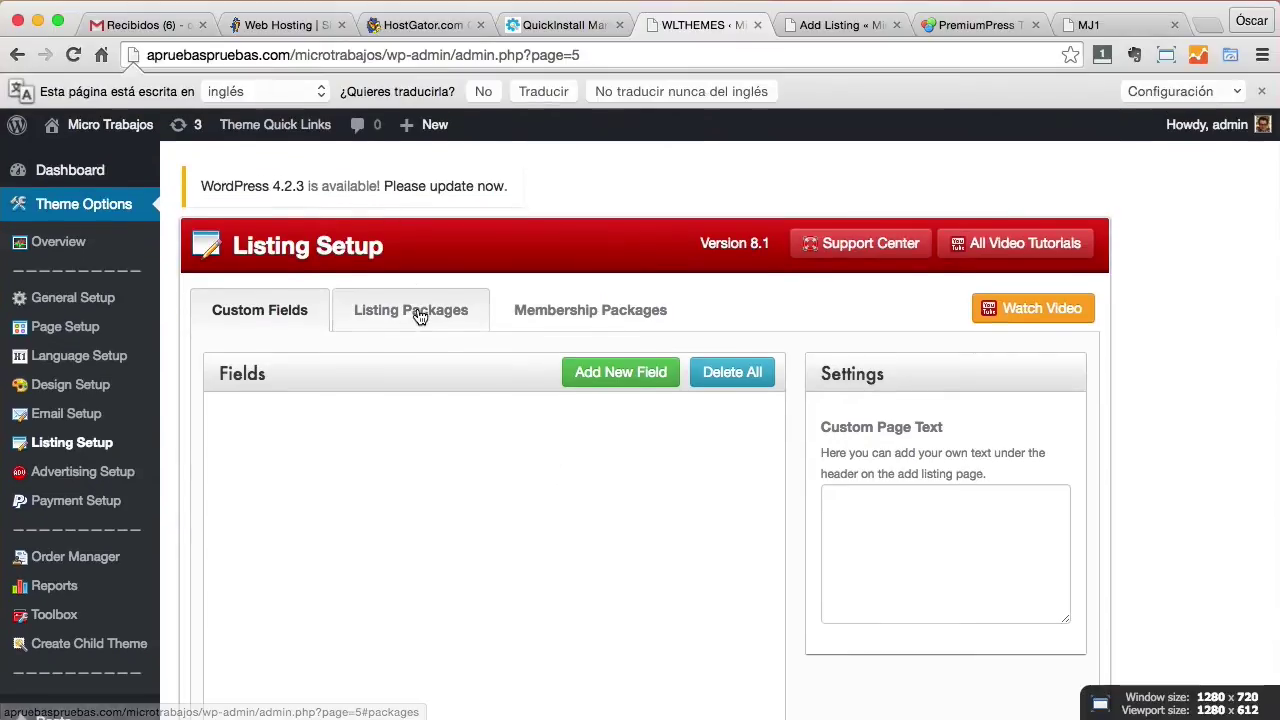
Remove the 'paquete prueba' package from the Listing Packages list and confirm the deletion.
{"action": "left_click", "coordinate": [418, 312]}
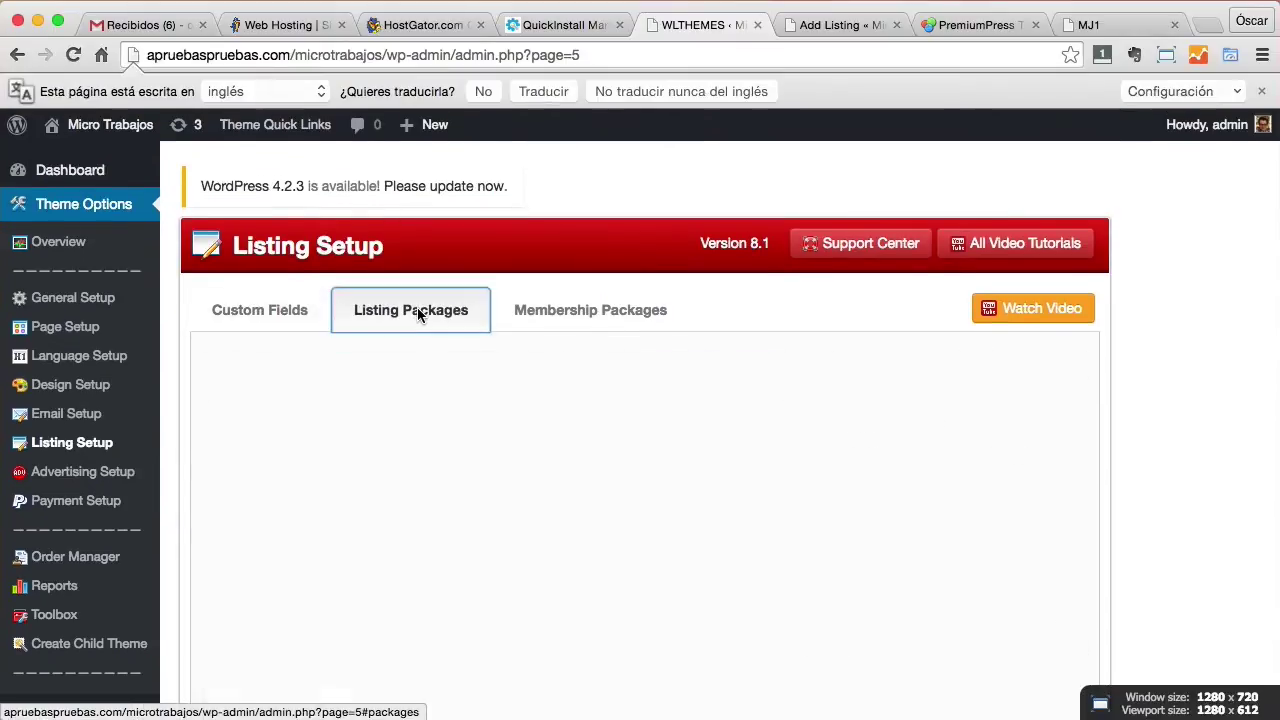
{"action": "scroll", "coordinate": [555, 478], "scroll_direction": "down", "scroll_amount": 3}
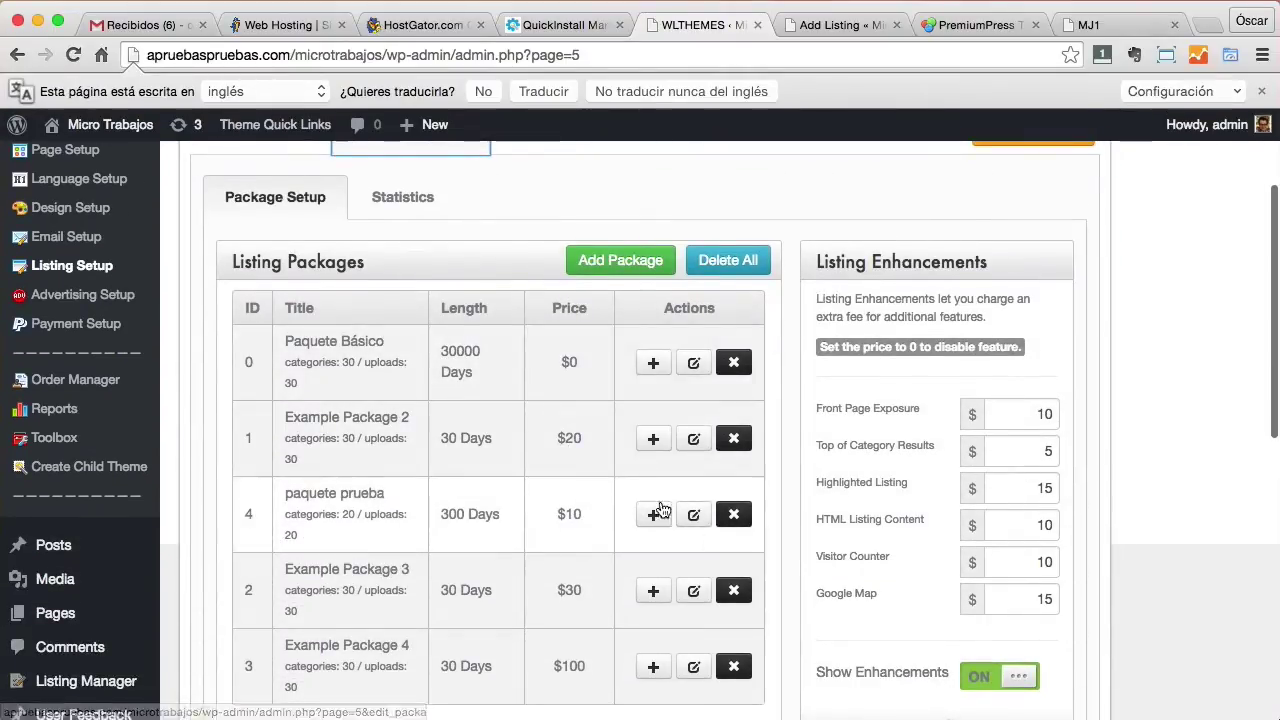
{"action": "left_click", "coordinate": [731, 516]}
{"action": "key", "text": "Return"}
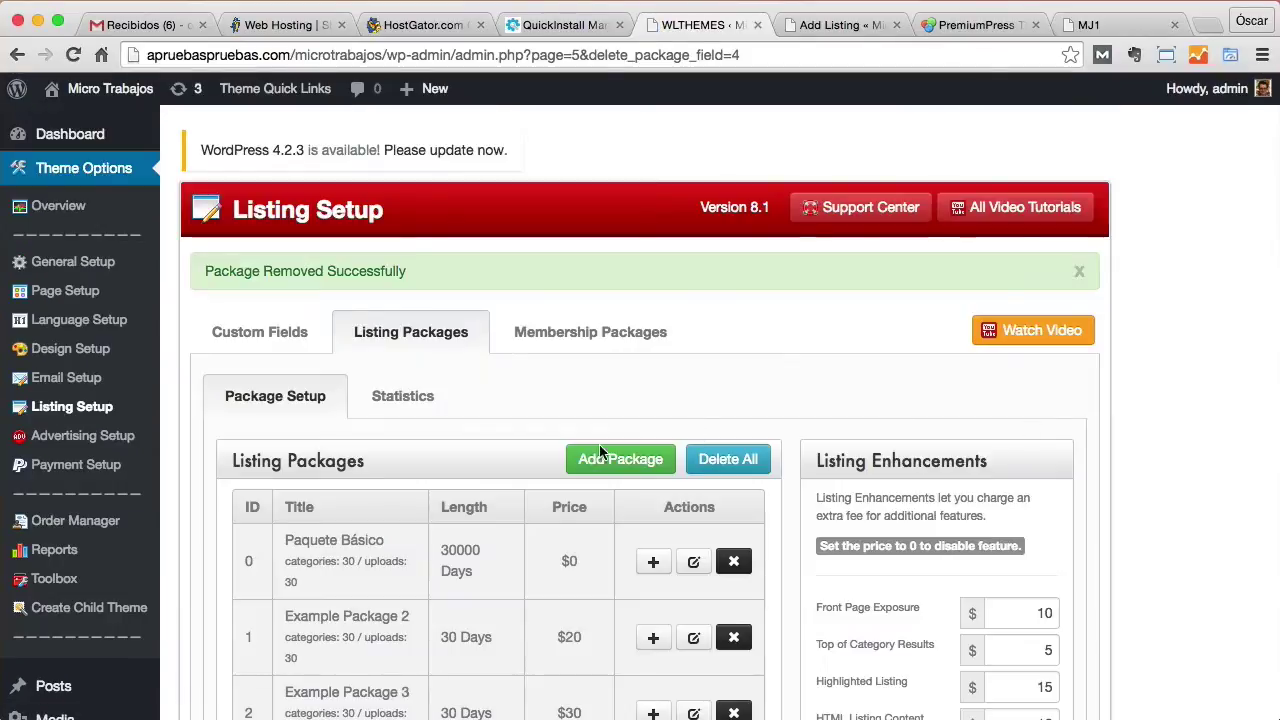
{"action": "scroll", "coordinate": [557, 462], "scroll_direction": "down", "scroll_amount": 1}
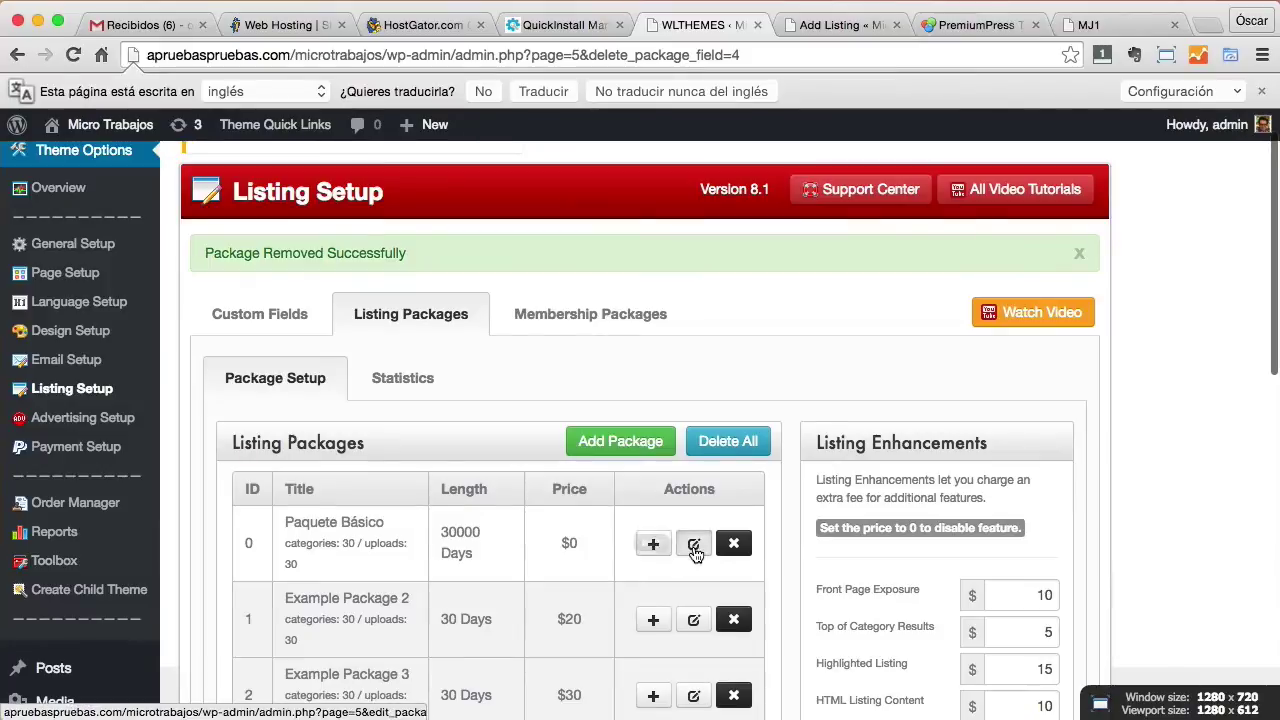
{"action": "left_click", "coordinate": [695, 552]}
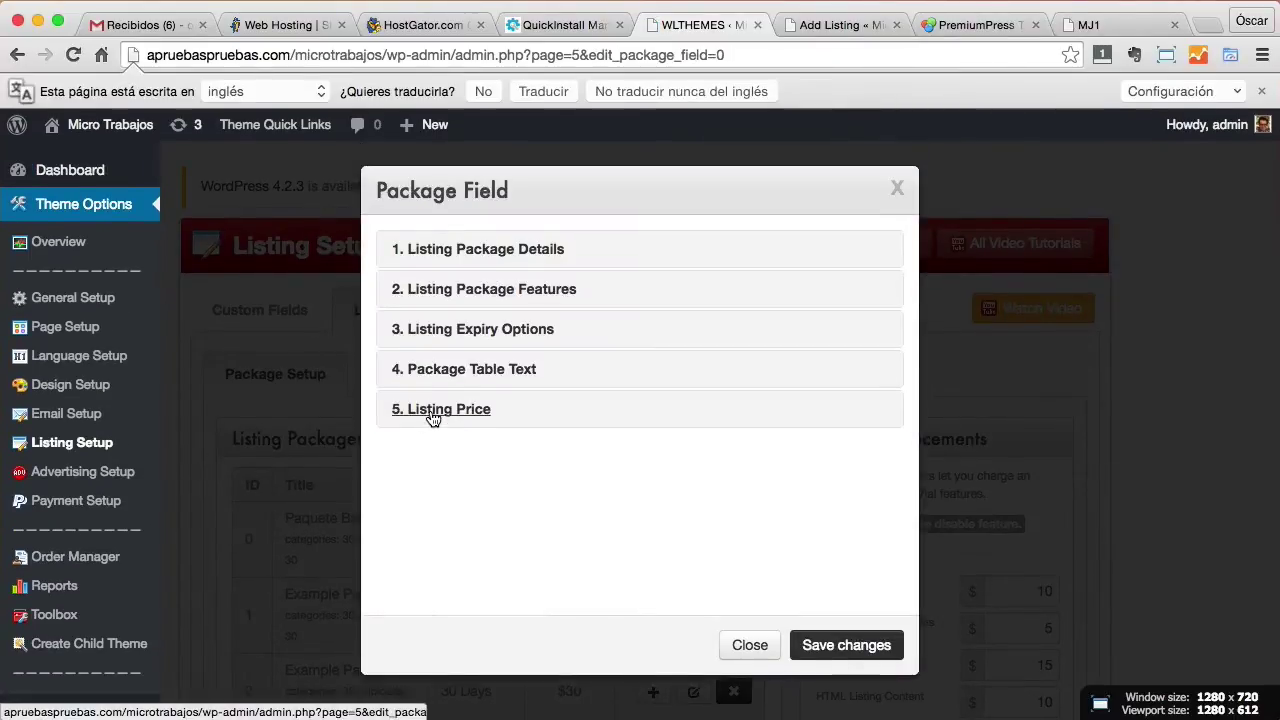
Set Paquete Básico's listing price to 10 and save the package.
{"action": "left_click", "coordinate": [443, 410]}
{"action": "double_click", "coordinate": [569, 453]}
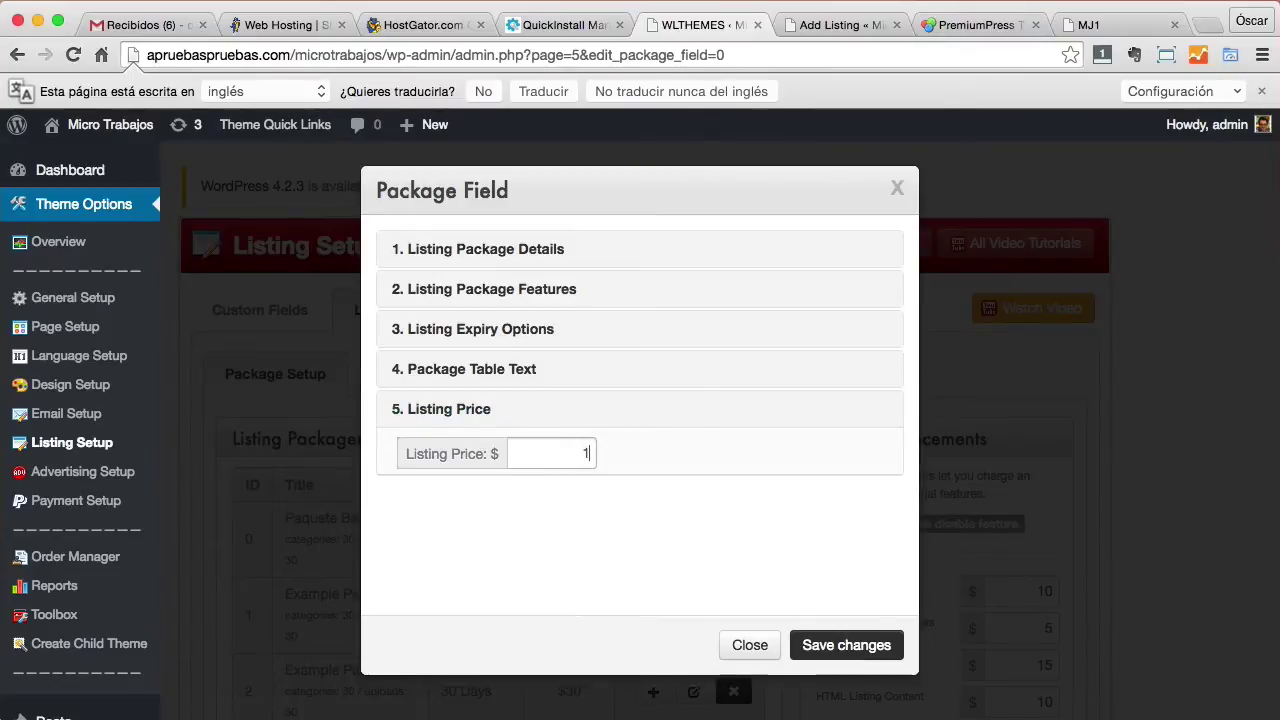
{"action": "type", "text": "10"}
{"action": "left_click", "coordinate": [875, 645]}
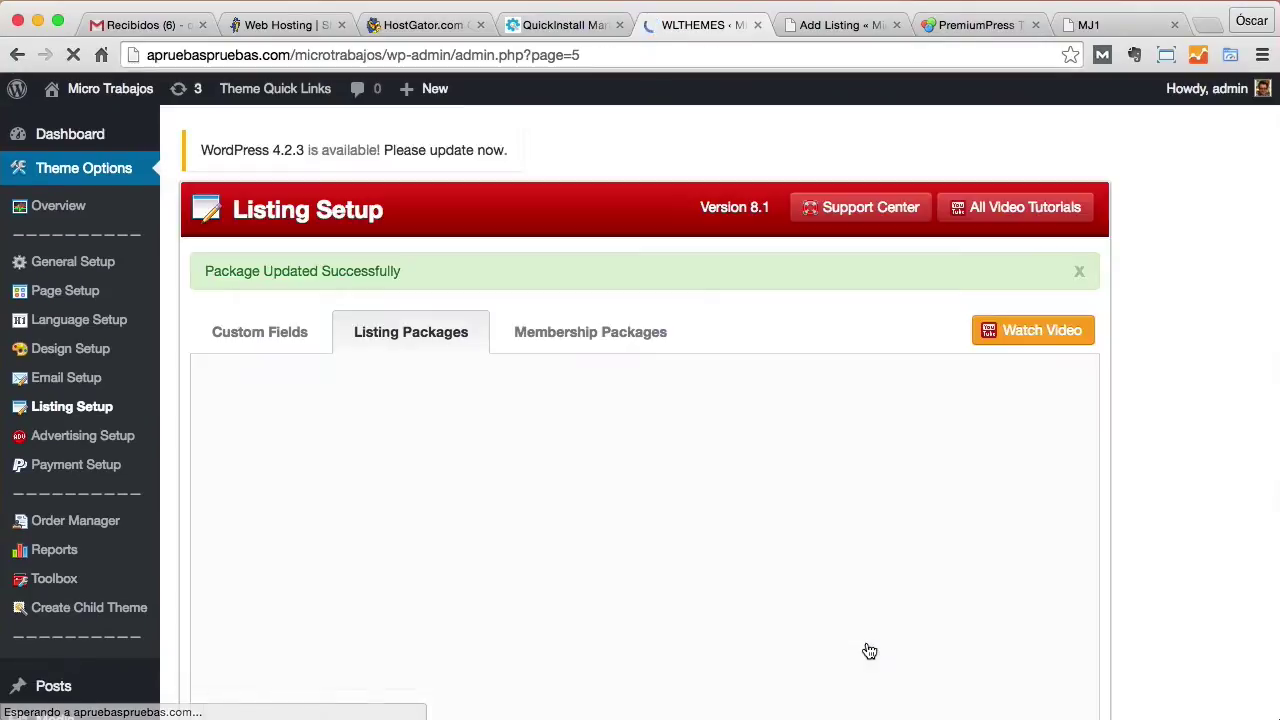
{"action": "mouse_move", "coordinate": [103, 136]}
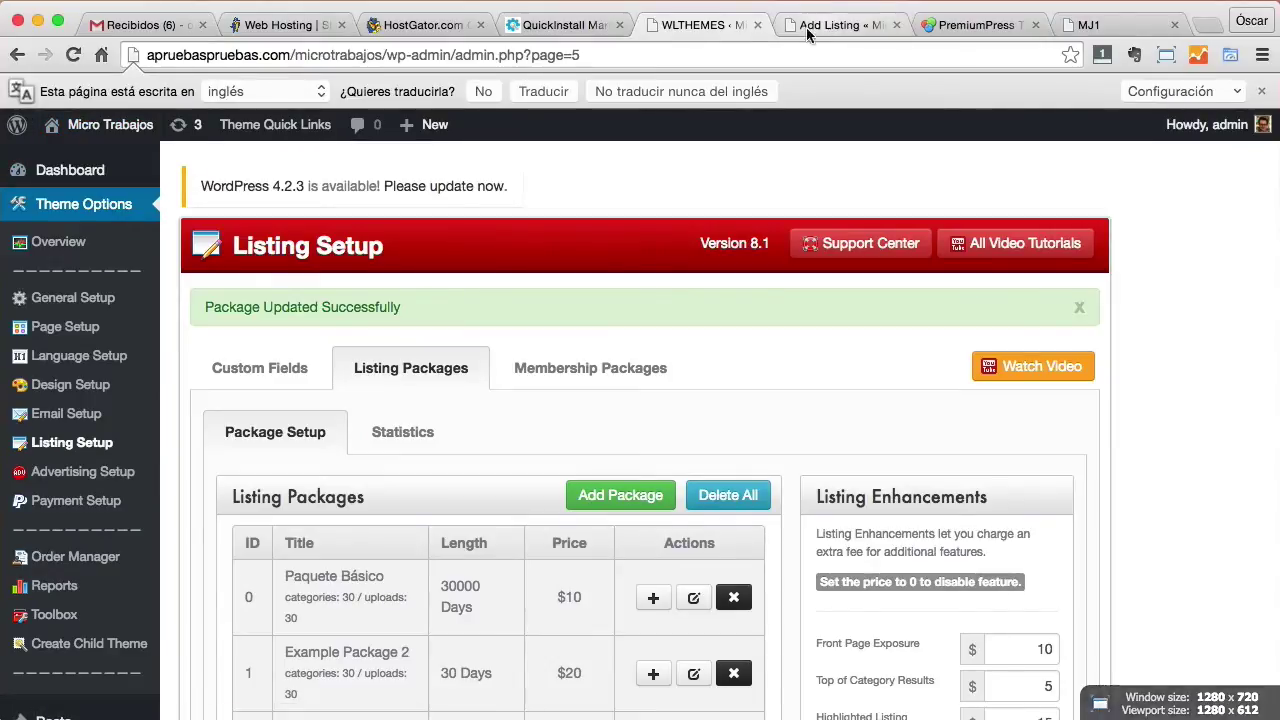
{"action": "key", "text": "ctrl+Tab"}
Reload the Add Listing page and verify Paquete Básico now shows $10 for 30000 days.
{"action": "scroll", "coordinate": [531, 437], "scroll_direction": "down", "scroll_amount": 3}
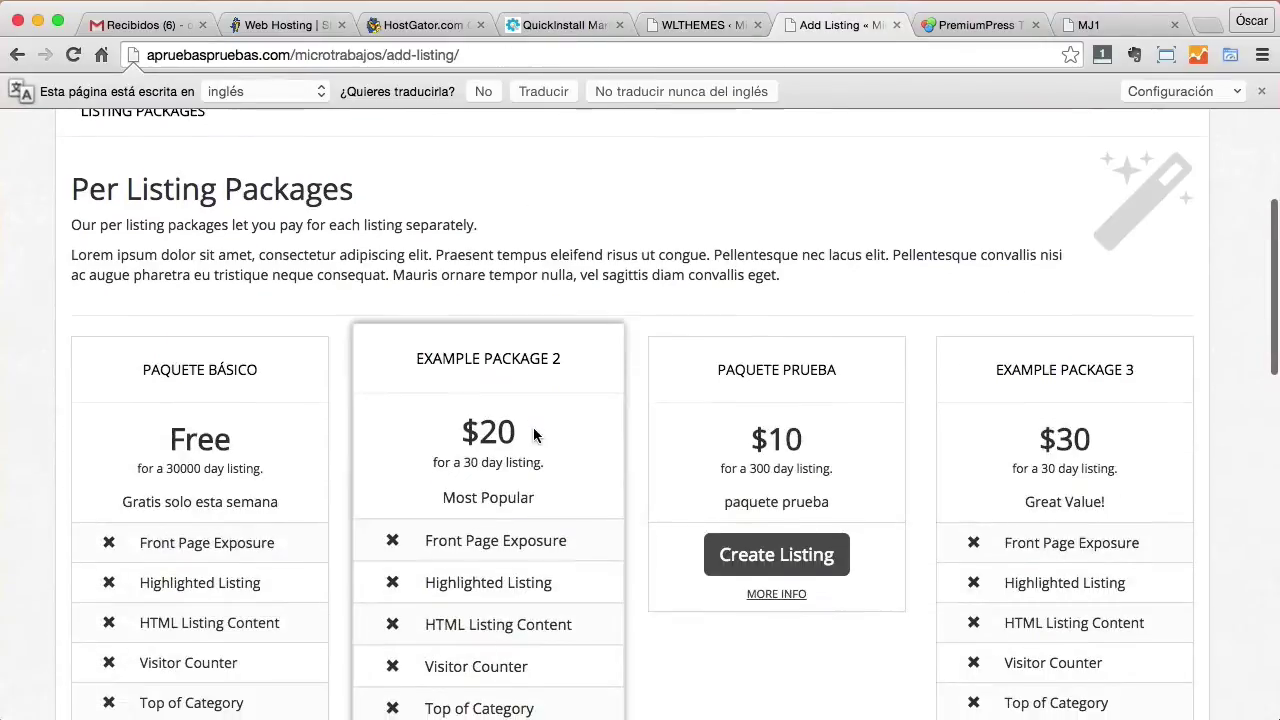
{"action": "left_click", "coordinate": [72, 55]}
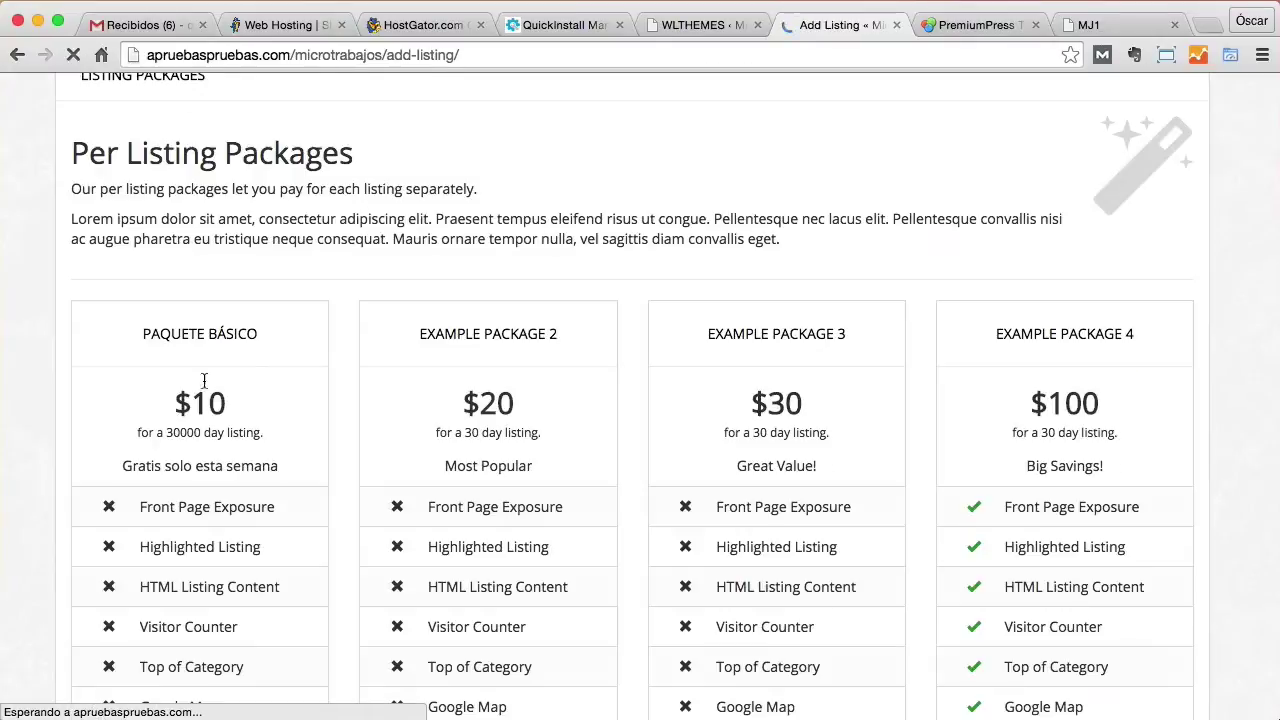
{"action": "left_click_drag", "start_coordinate": [185, 405], "coordinate": [229, 408]}
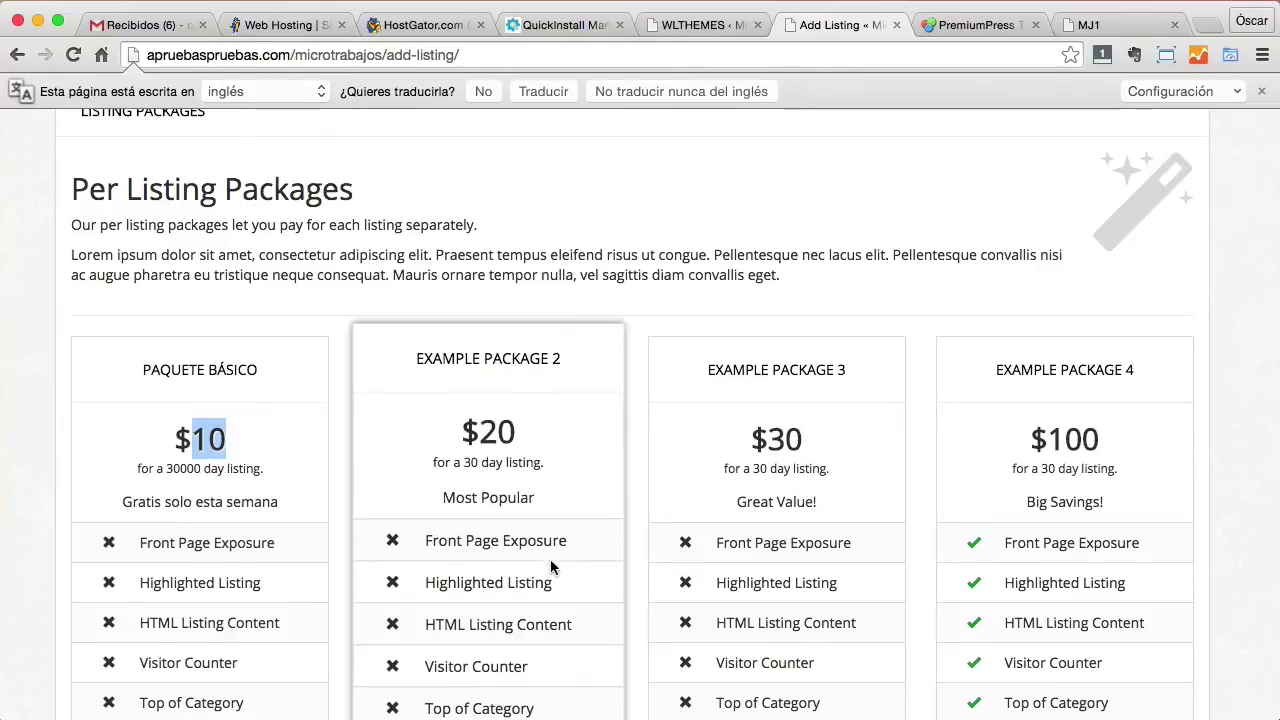
{"action": "scroll", "coordinate": [549, 557], "scroll_direction": "down", "scroll_amount": 1}
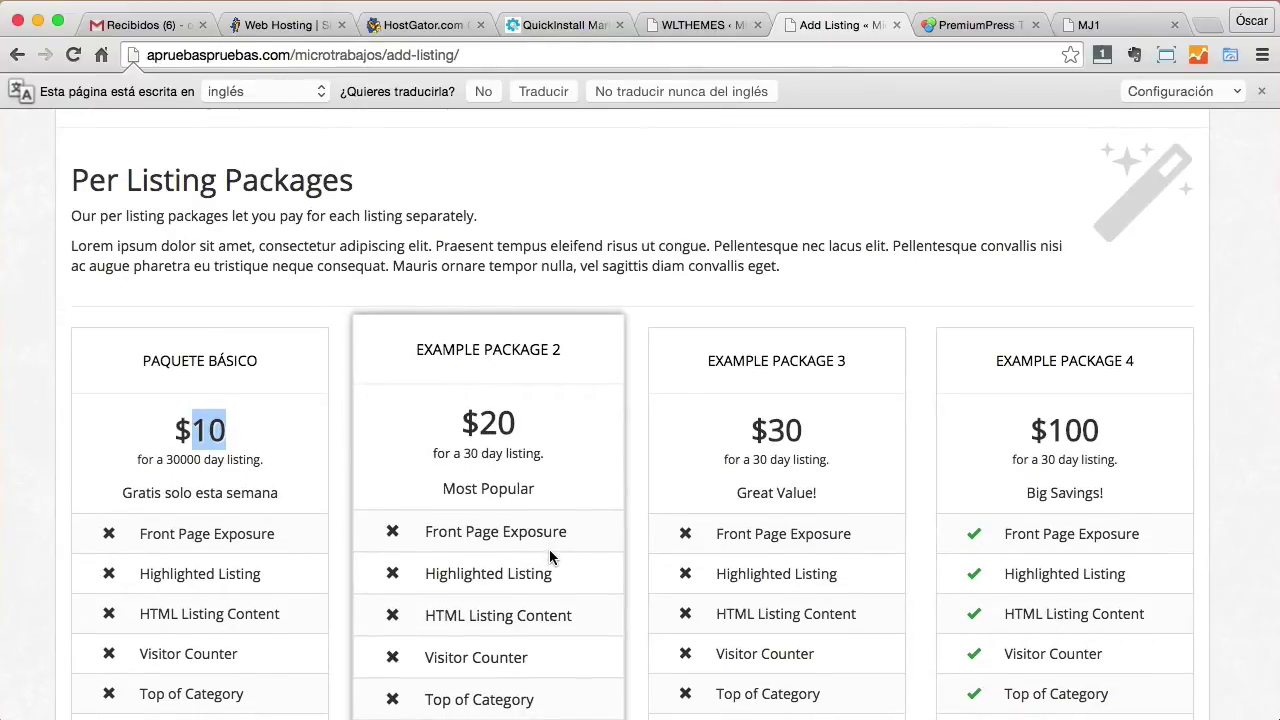
{"action": "scroll", "coordinate": [549, 557], "scroll_direction": "up", "scroll_amount": 1}
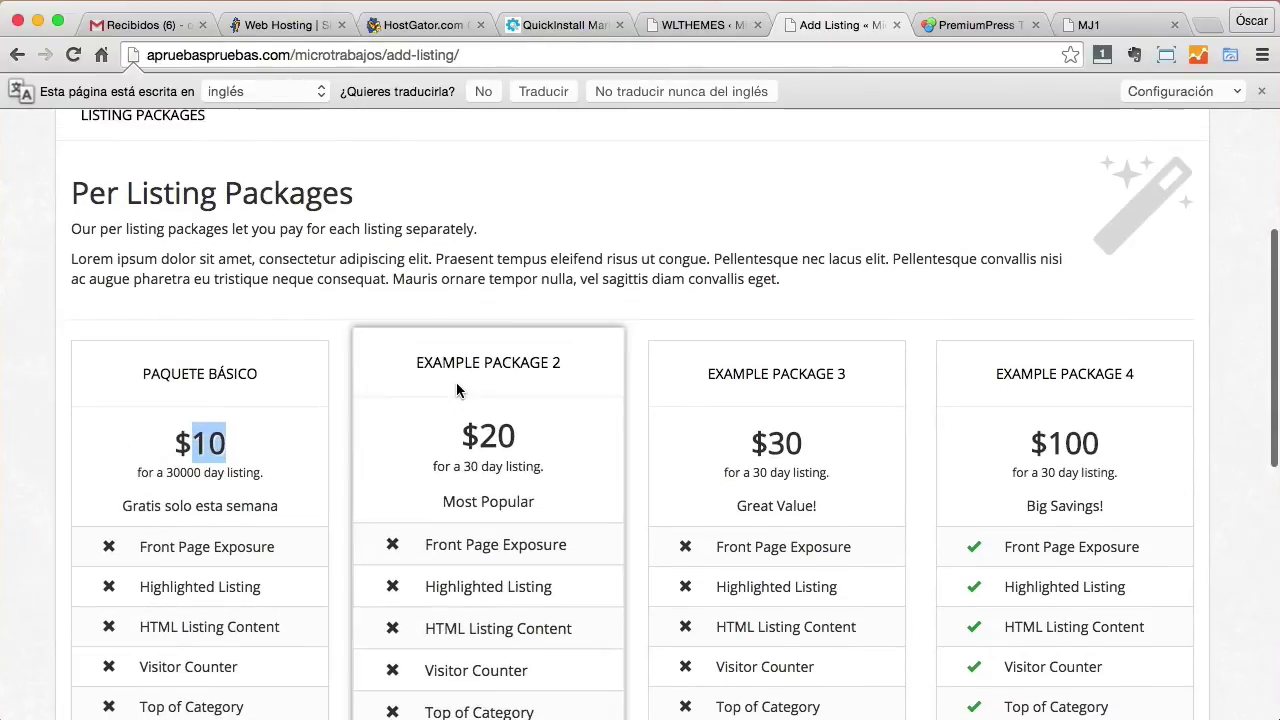
{"action": "scroll", "coordinate": [462, 390], "scroll_direction": "down", "scroll_amount": 5}
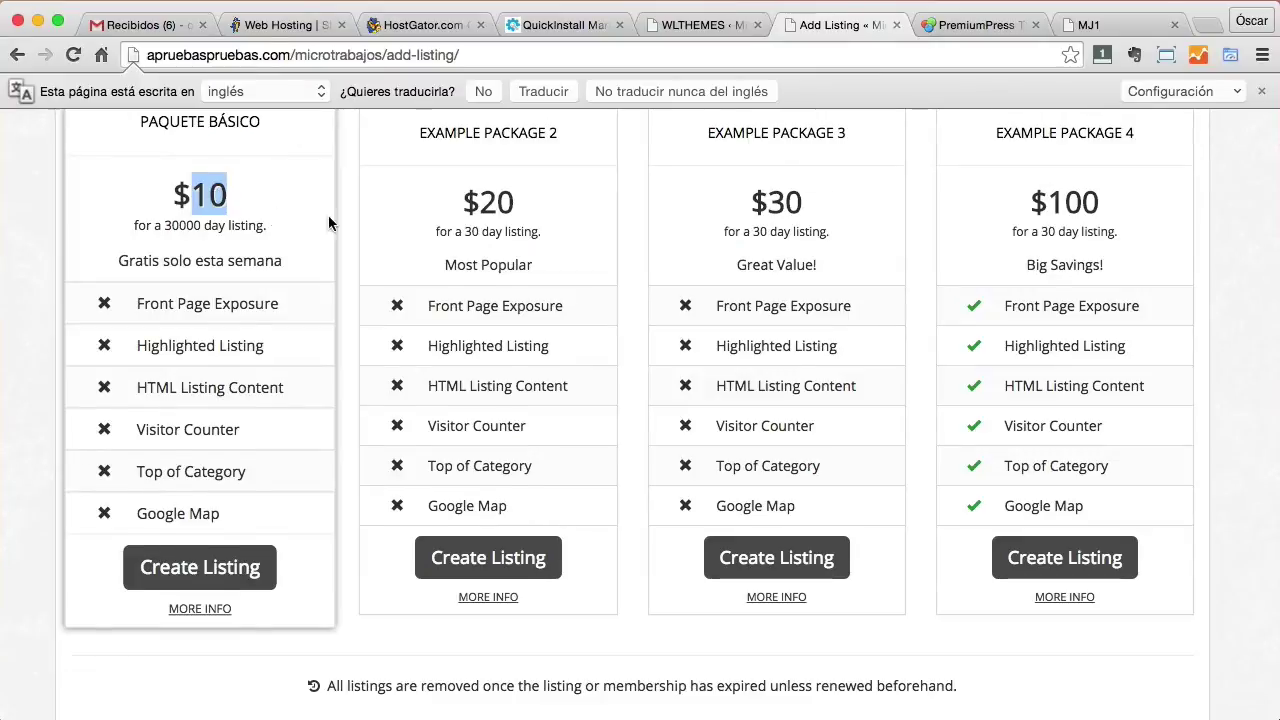
{"action": "left_click", "coordinate": [692, 28]}
Reopen Paquete Básico's editor and review its title, sub caption and package features sections.
{"action": "scroll", "coordinate": [343, 520], "scroll_direction": "down", "scroll_amount": 3}
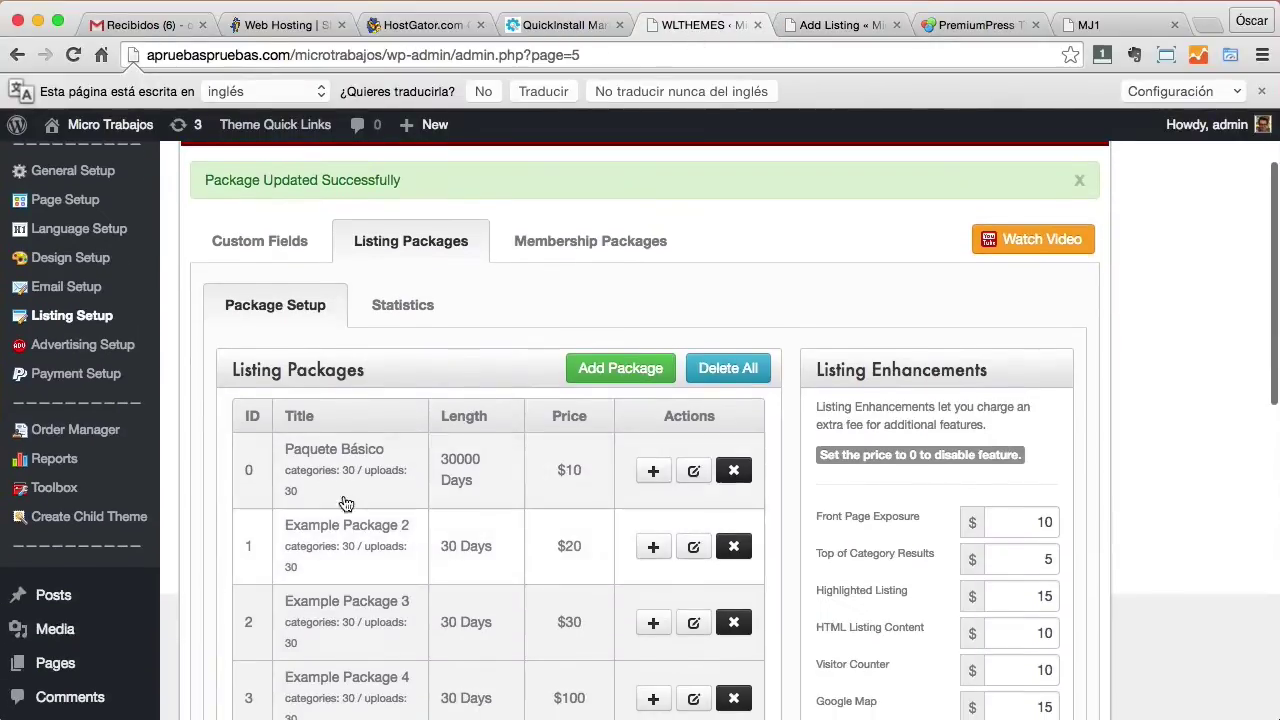
{"action": "left_click", "coordinate": [693, 472]}
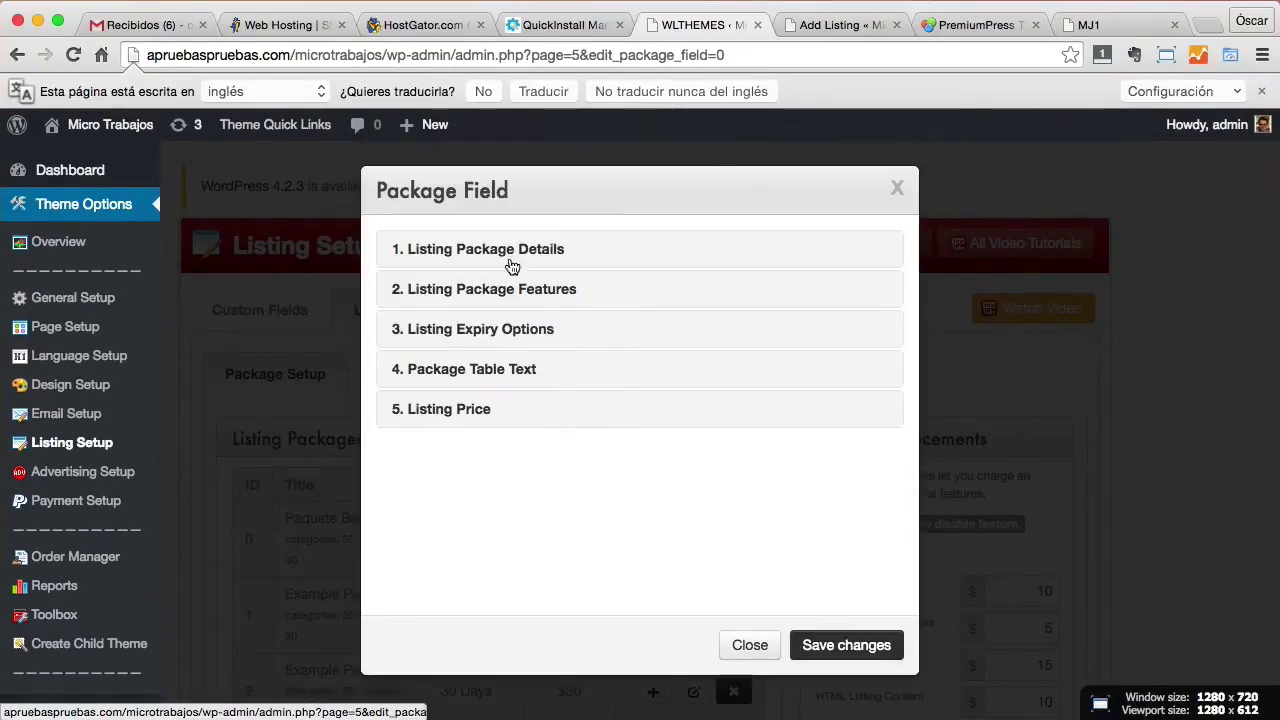
{"action": "left_click", "coordinate": [562, 252]}
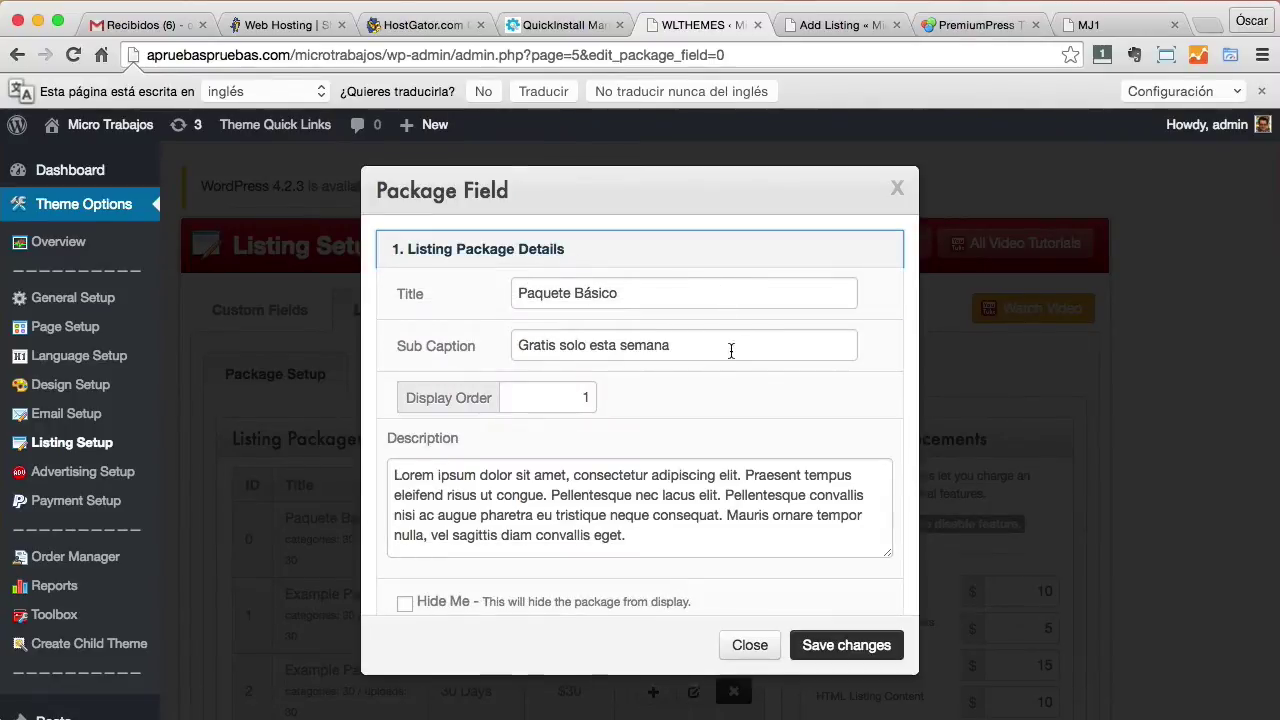
{"action": "left_click_drag", "start_coordinate": [515, 345], "coordinate": [767, 341]}
{"action": "left_click_drag", "start_coordinate": [649, 536], "coordinate": [394, 474]}
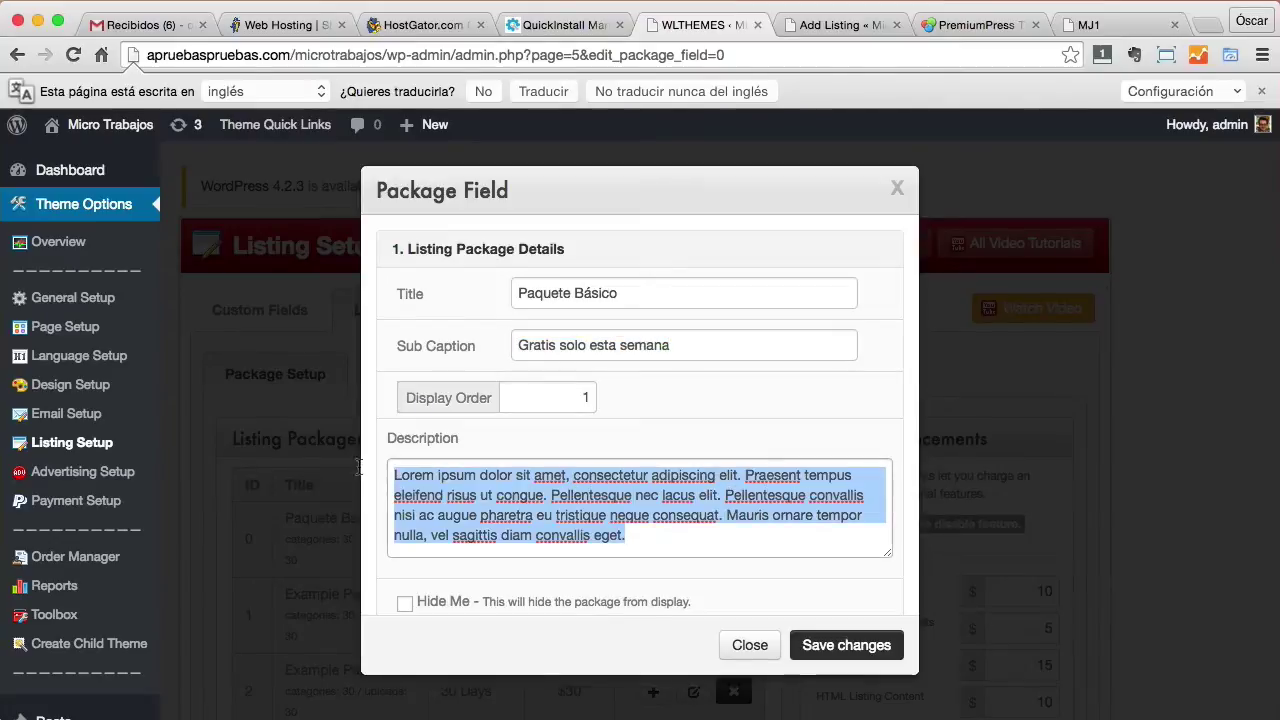
{"action": "scroll", "coordinate": [734, 517], "scroll_direction": "down", "scroll_amount": 5}
{"action": "left_click", "coordinate": [588, 462]}
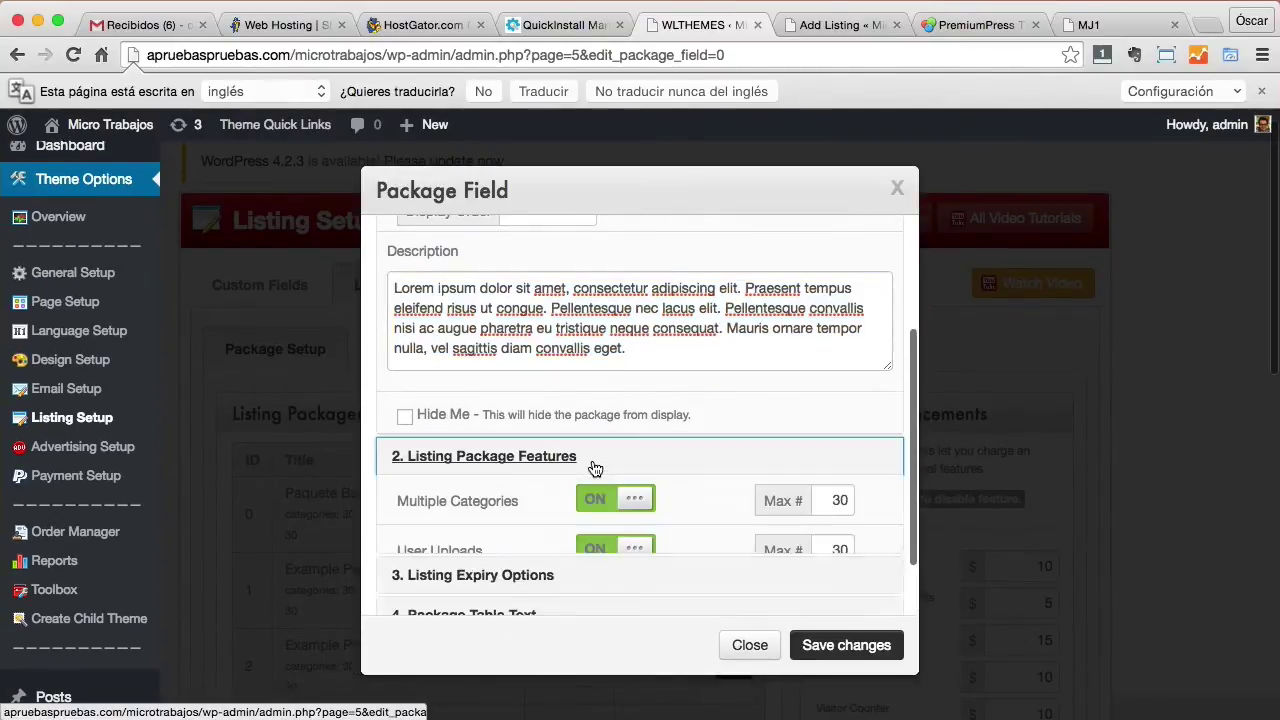
{"action": "scroll", "coordinate": [640, 470], "scroll_direction": "down", "scroll_amount": 3}
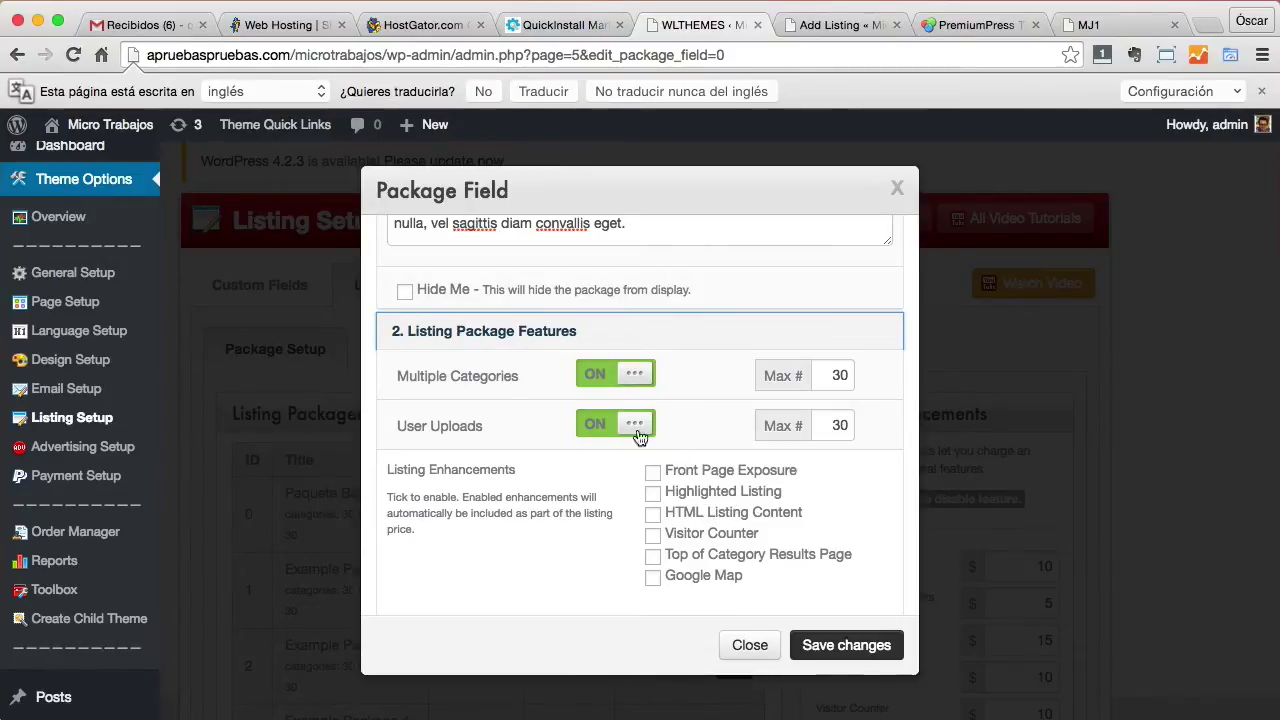
Keep Multiple Categories on and set both its maximum and the User Uploads maximum to 5.
{"action": "left_click", "coordinate": [635, 382]}
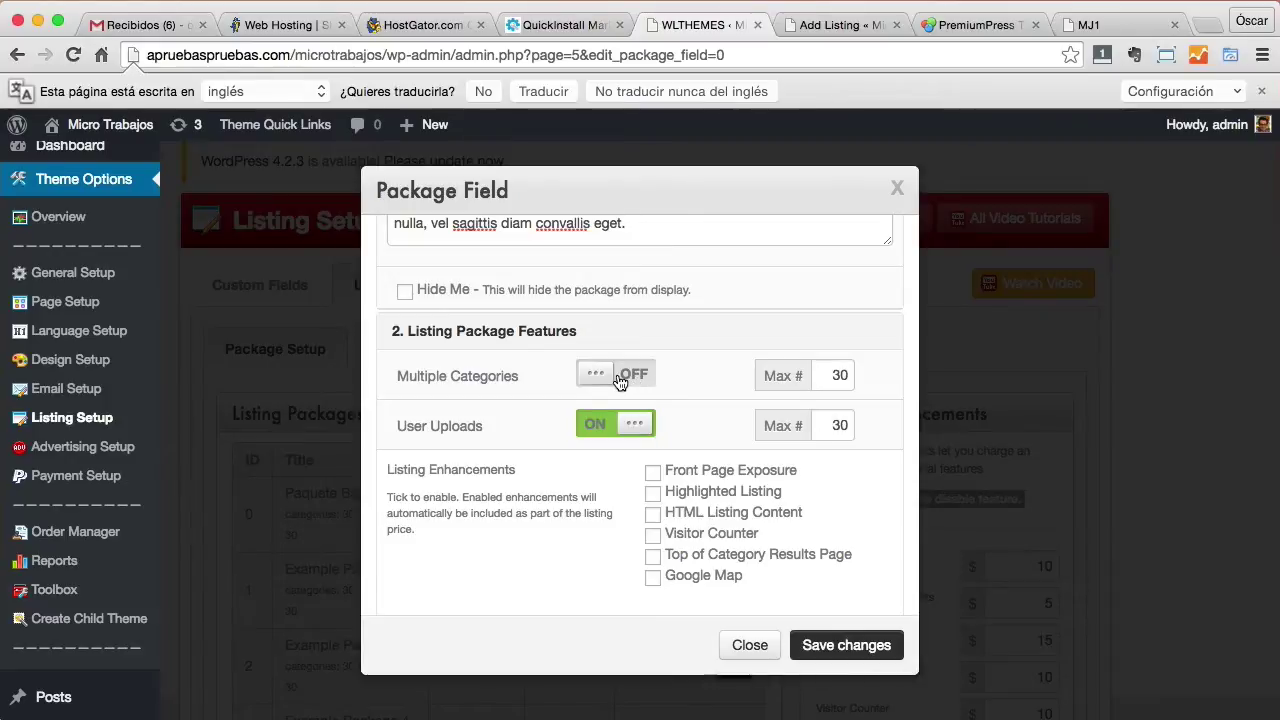
{"action": "left_click", "coordinate": [620, 380]}
{"action": "left_click_drag", "start_coordinate": [812, 375], "coordinate": [904, 373]}
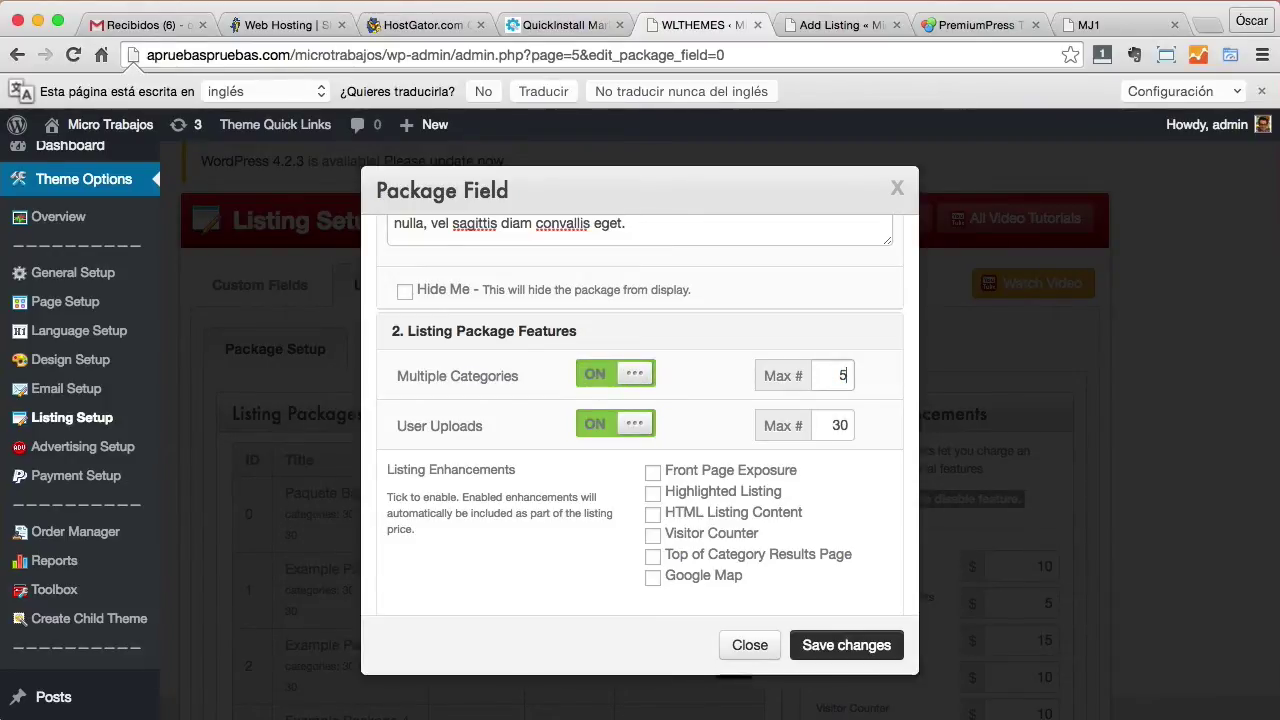
{"action": "type", "text": "5"}
{"action": "double_click", "coordinate": [849, 377]}
{"action": "left_click_drag", "start_coordinate": [828, 426], "coordinate": [862, 426]}
{"action": "type", "text": "5"}
{"action": "left_click_drag", "start_coordinate": [833, 375], "coordinate": [858, 372]}
Leave Front Page Exposure and Highlighted Listing unticked, then expand Listing Expiry Options.
{"action": "left_click", "coordinate": [652, 472]}
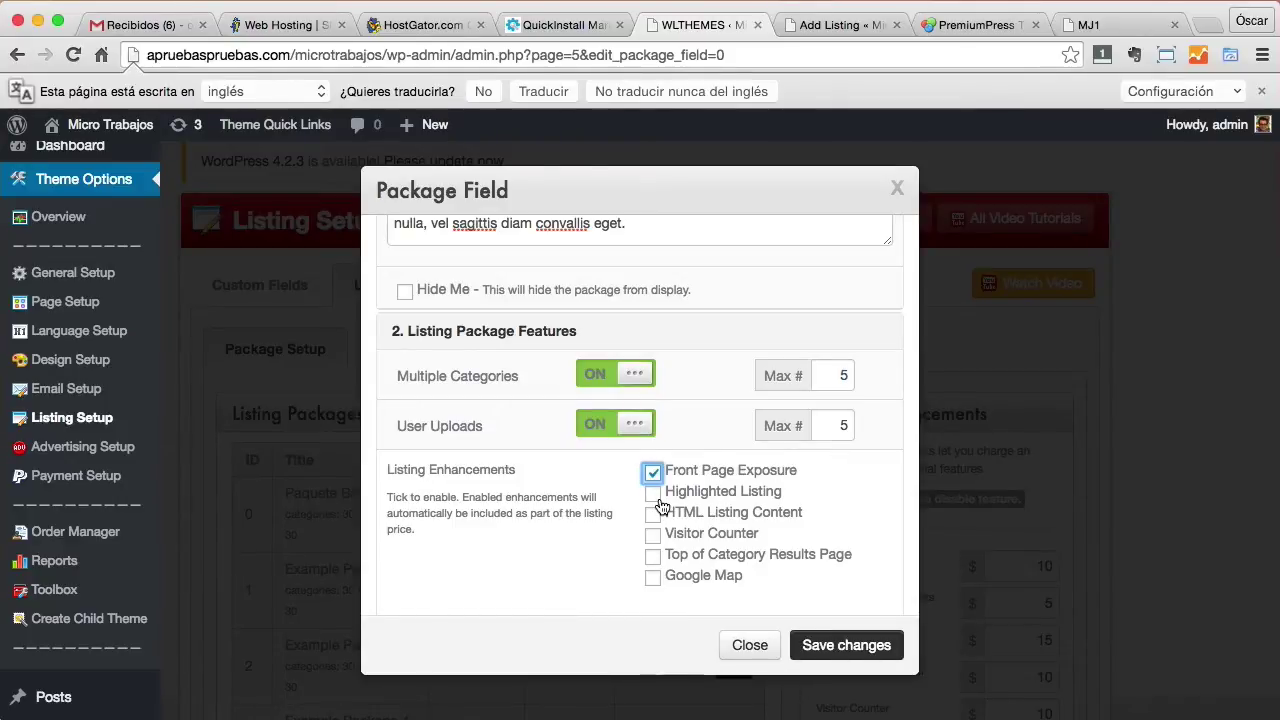
{"action": "left_click", "coordinate": [652, 472]}
{"action": "left_click", "coordinate": [653, 493]}
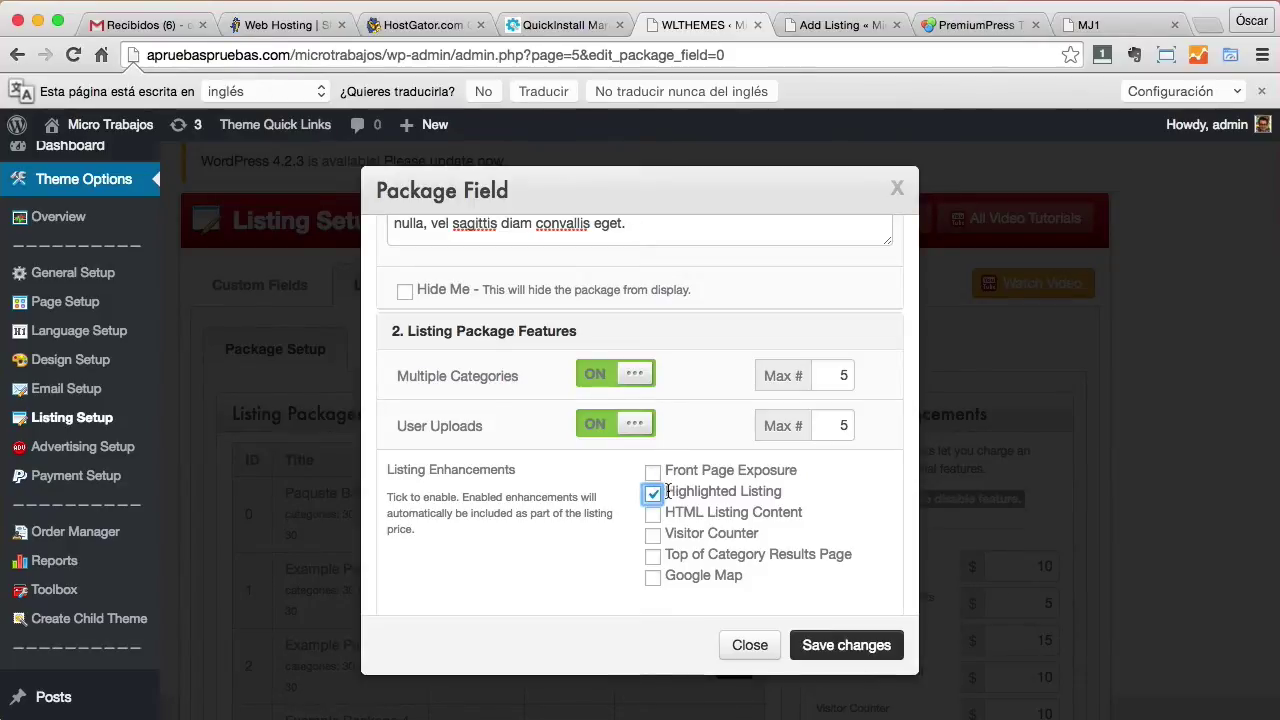
{"action": "left_click_drag", "start_coordinate": [668, 491], "coordinate": [760, 491]}
{"action": "left_click", "coordinate": [653, 493]}
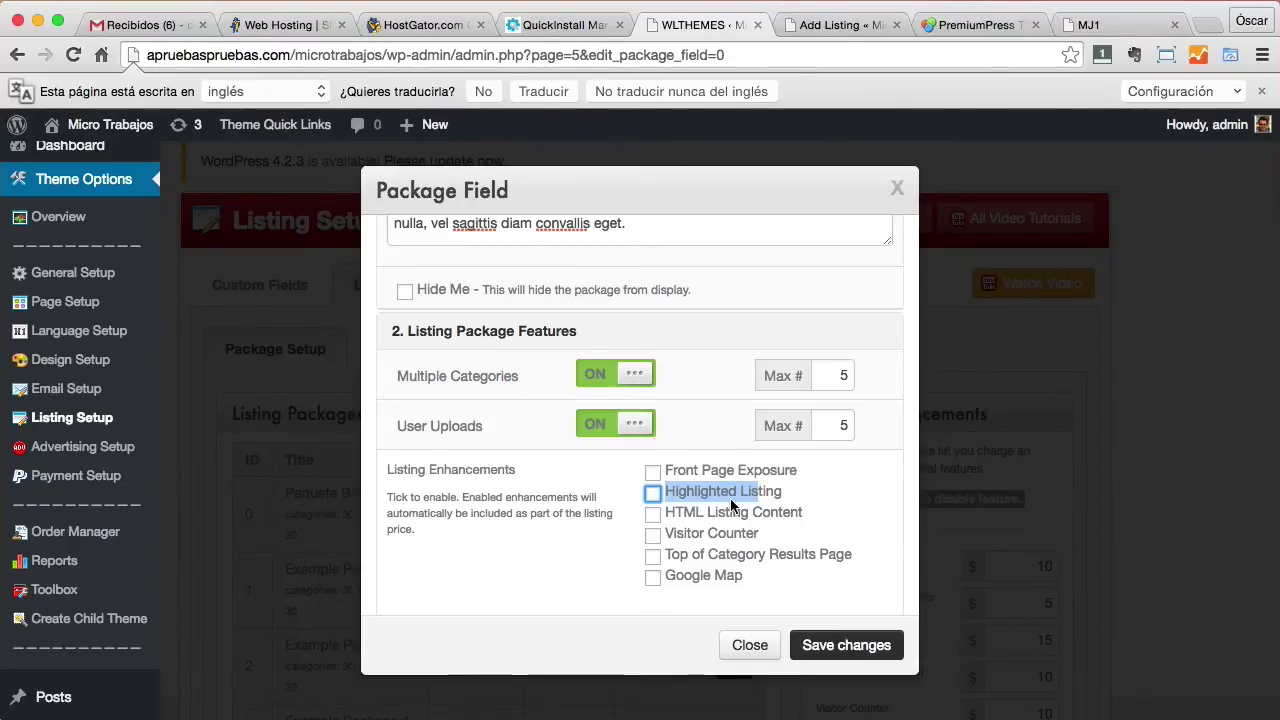
{"action": "scroll", "coordinate": [729, 491], "scroll_direction": "down", "scroll_amount": 4}
{"action": "left_click", "coordinate": [617, 502]}
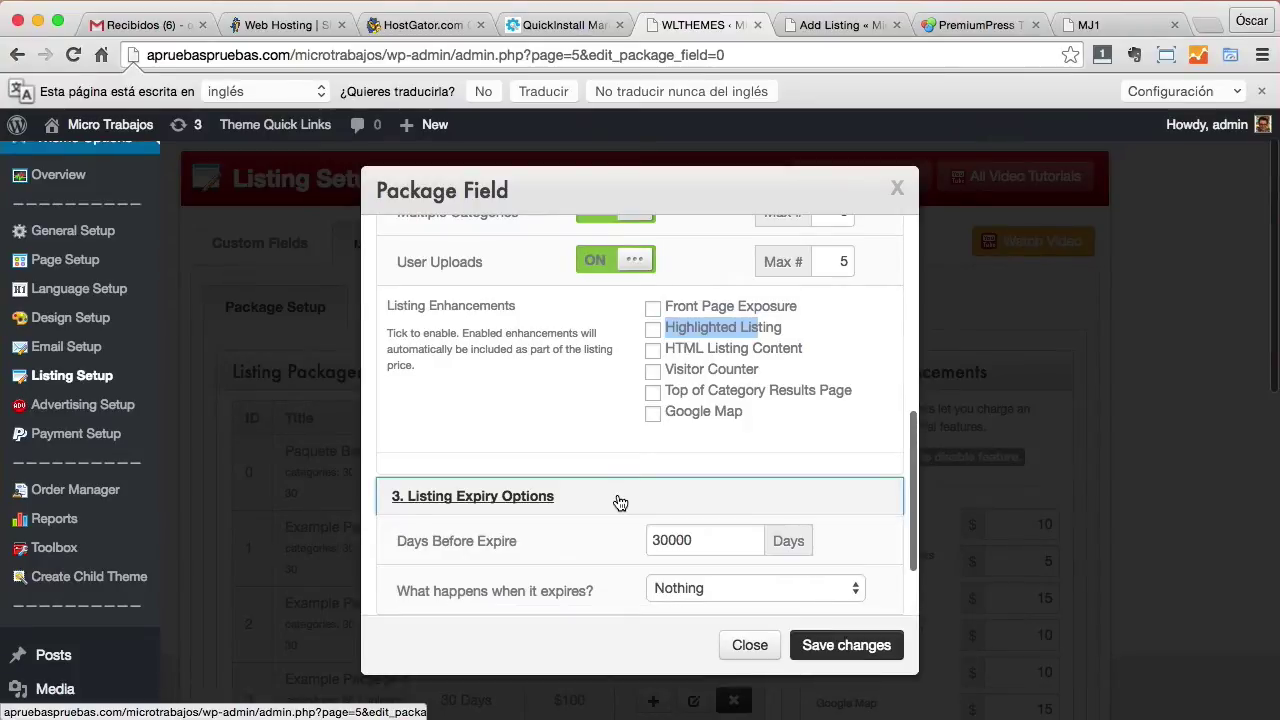
{"action": "scroll", "coordinate": [640, 480], "scroll_direction": "down", "scroll_amount": 2}
Change the package's 30000-day duration to 20 days and keep the expiry action as Nothing.
{"action": "left_click_drag", "start_coordinate": [718, 453], "coordinate": [626, 460]}
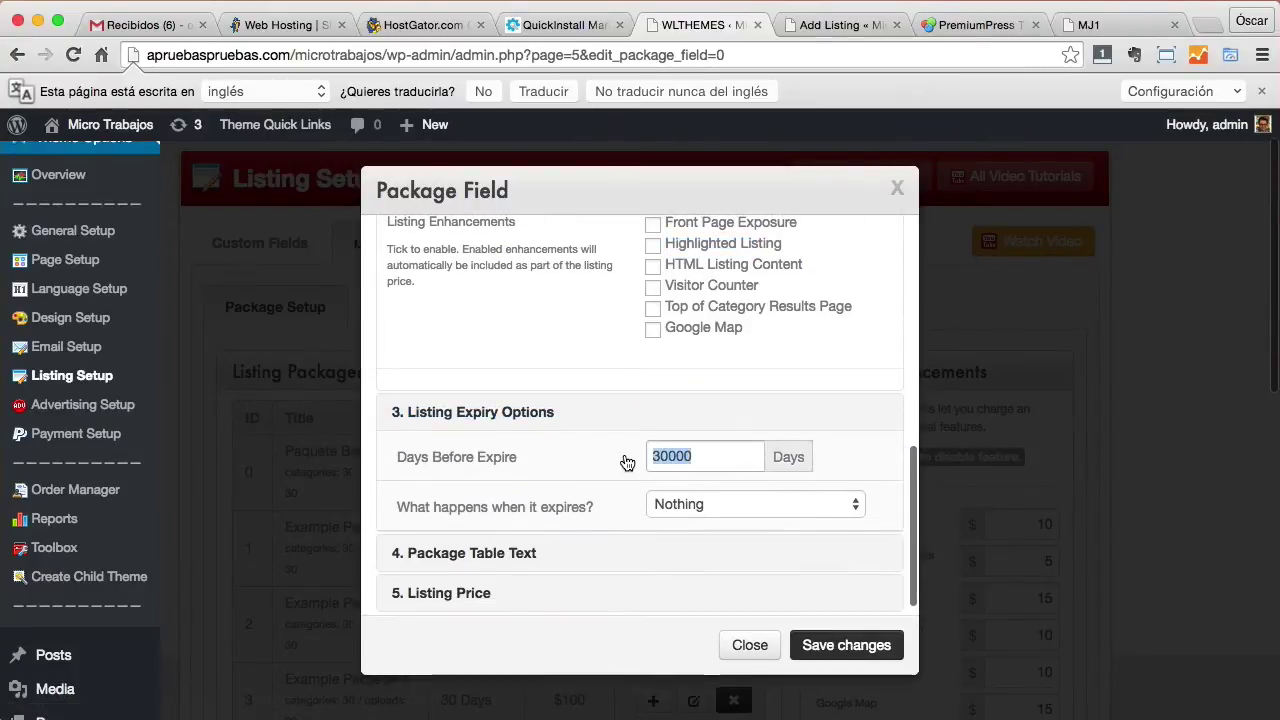
{"action": "type", "text": "20"}
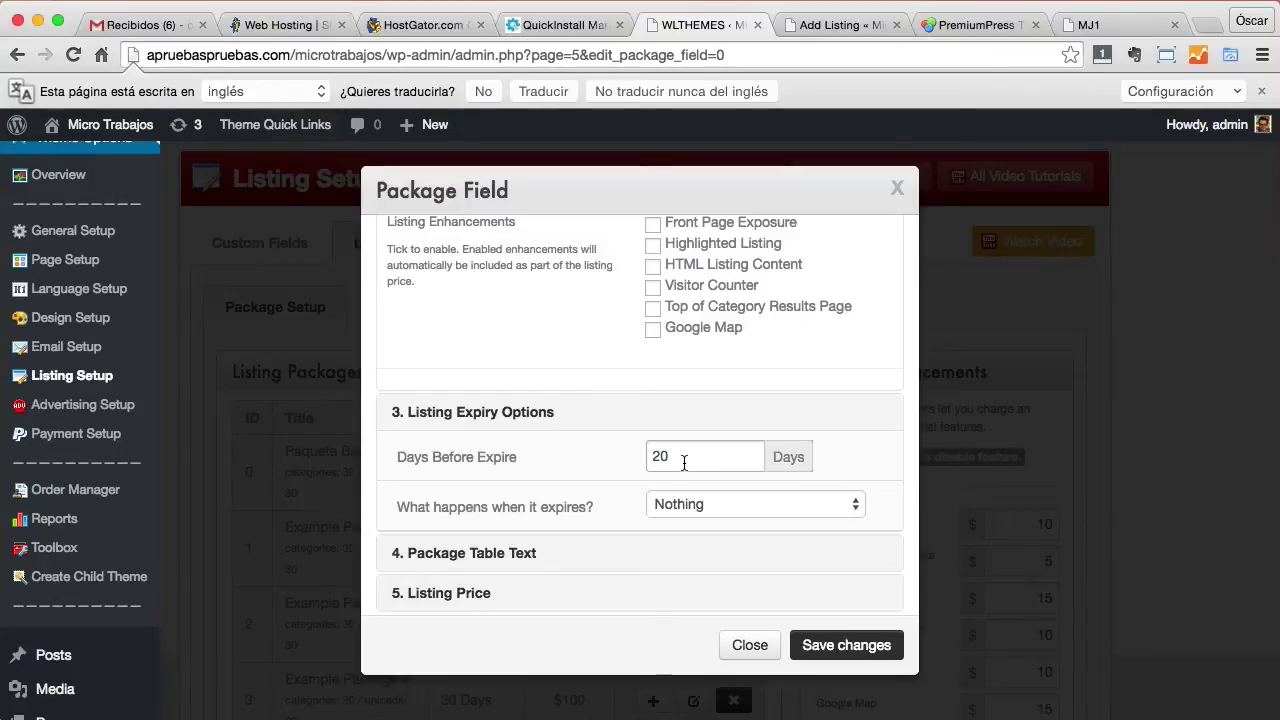
{"action": "left_click", "coordinate": [697, 505]}
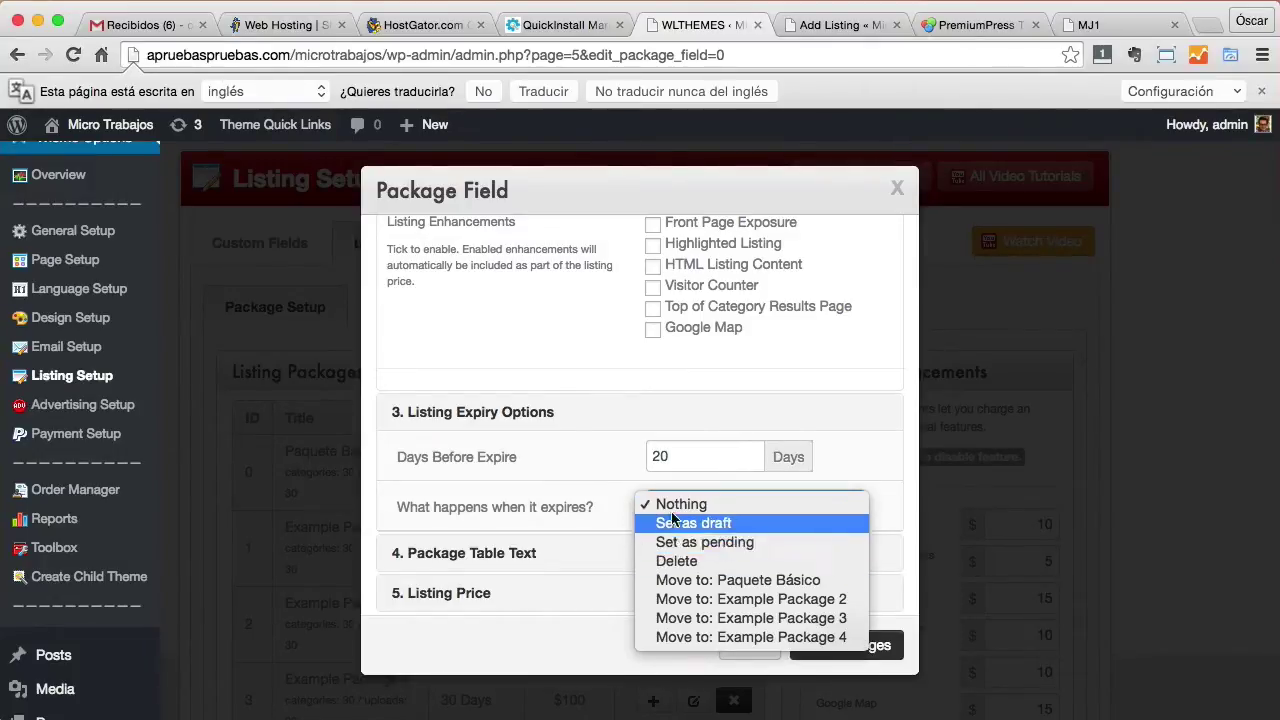
{"action": "left_click", "coordinate": [868, 424]}
{"action": "left_click", "coordinate": [800, 505]}
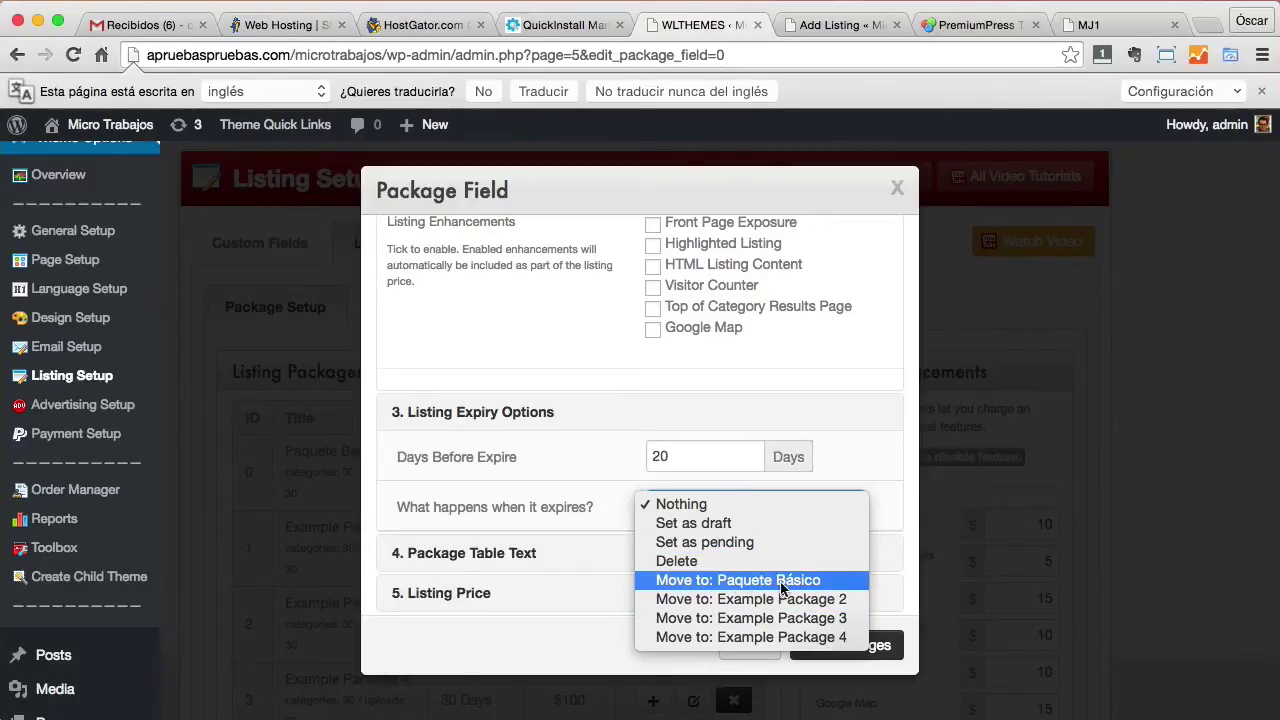
{"action": "left_click", "coordinate": [862, 420]}
Enter 'Prueba básico' as table text line #1, set the listing price to 0, and save.
{"action": "scroll", "coordinate": [800, 465], "scroll_direction": "down", "scroll_amount": 1}
{"action": "left_click", "coordinate": [590, 553]}
{"action": "scroll", "coordinate": [586, 550], "scroll_direction": "down", "scroll_amount": 5}
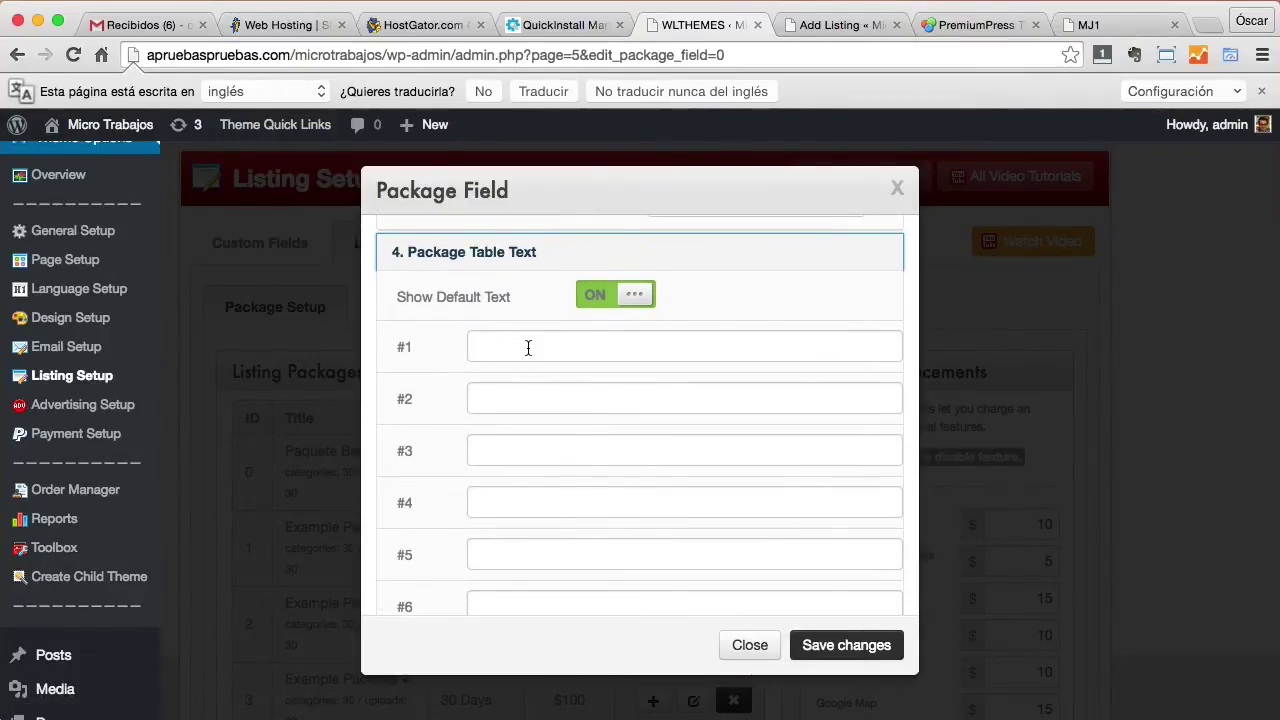
{"action": "left_click", "coordinate": [535, 347]}
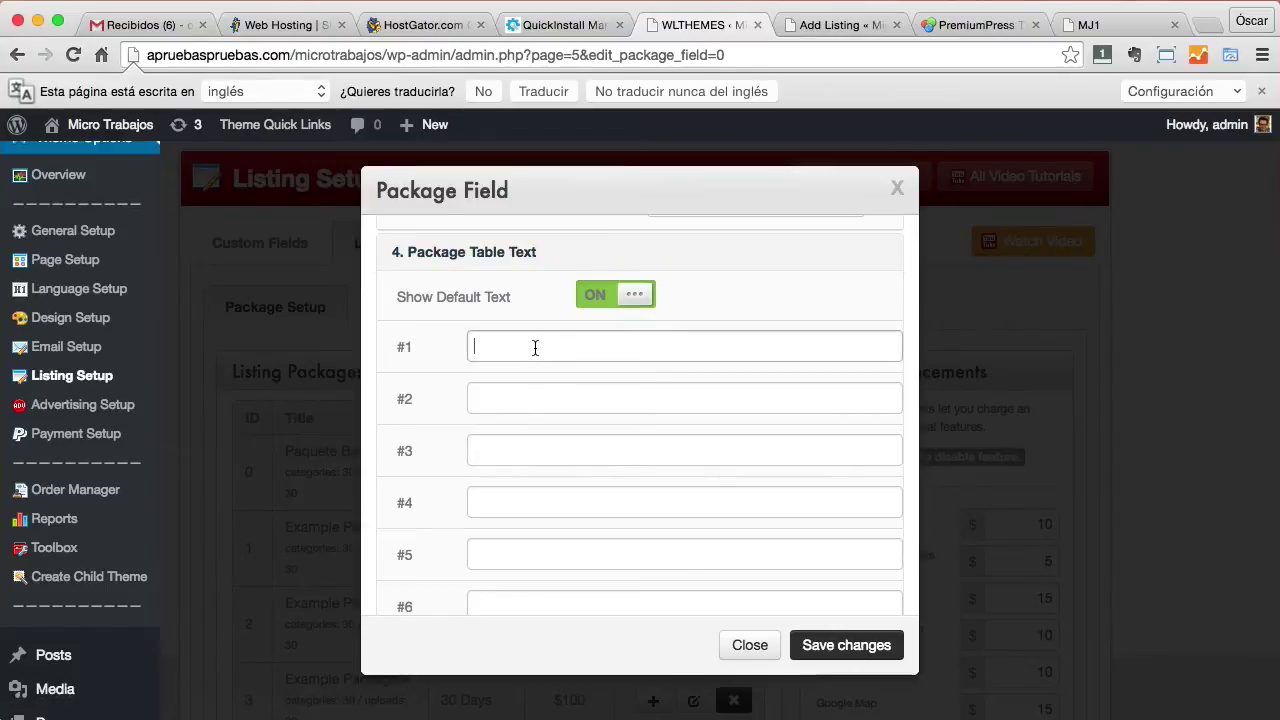
{"action": "type", "text": "Prueba básico"}
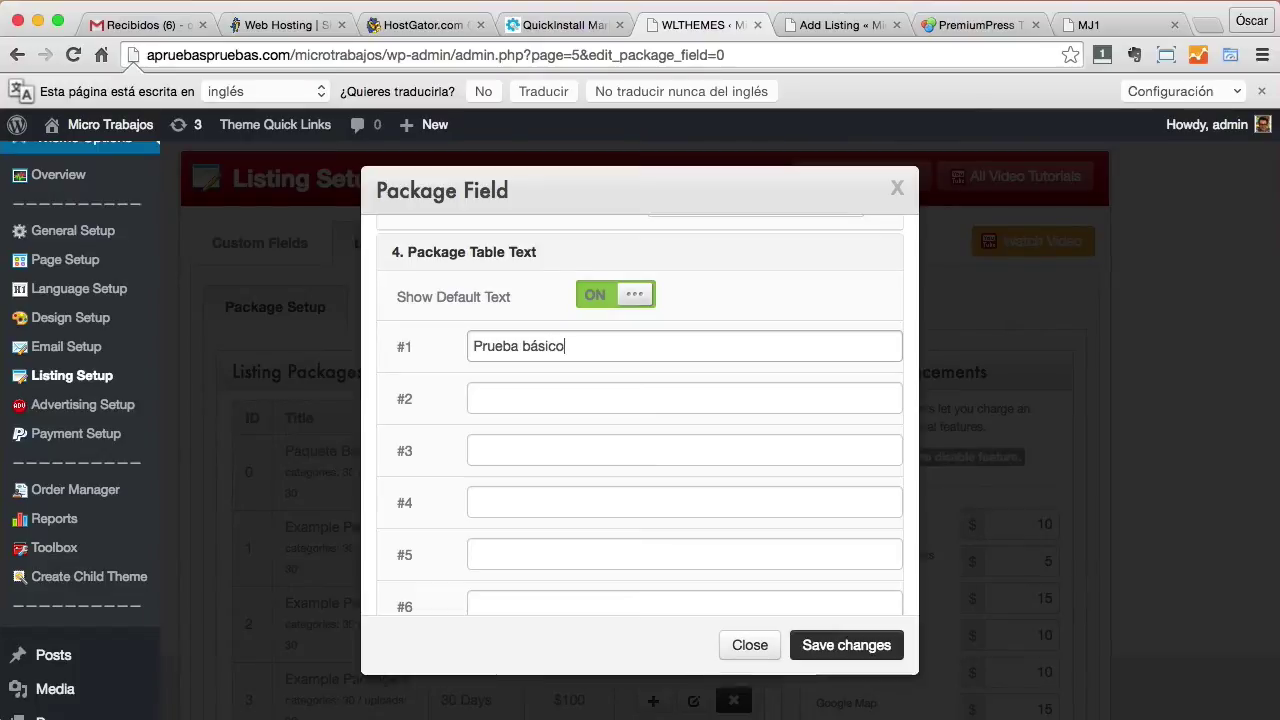
{"action": "scroll", "coordinate": [443, 403], "scroll_direction": "down", "scroll_amount": 5}
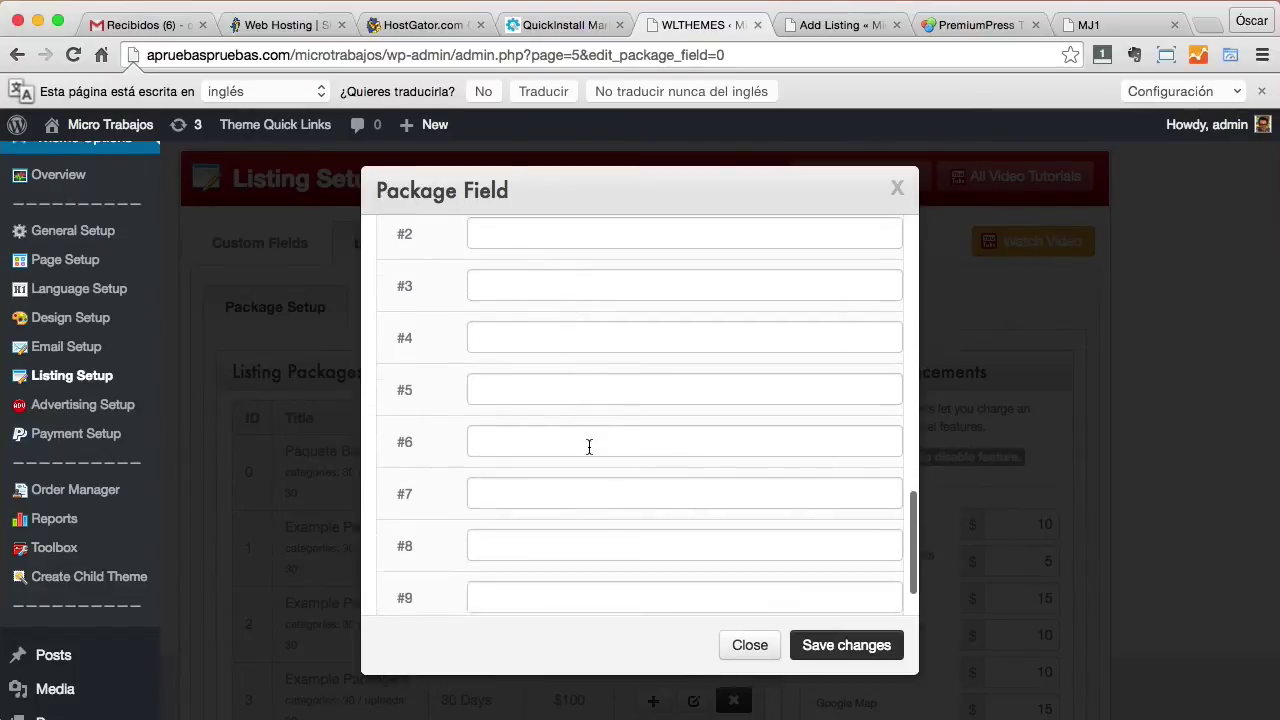
{"action": "scroll", "coordinate": [588, 447], "scroll_direction": "down", "scroll_amount": 5}
{"action": "left_click", "coordinate": [549, 585]}
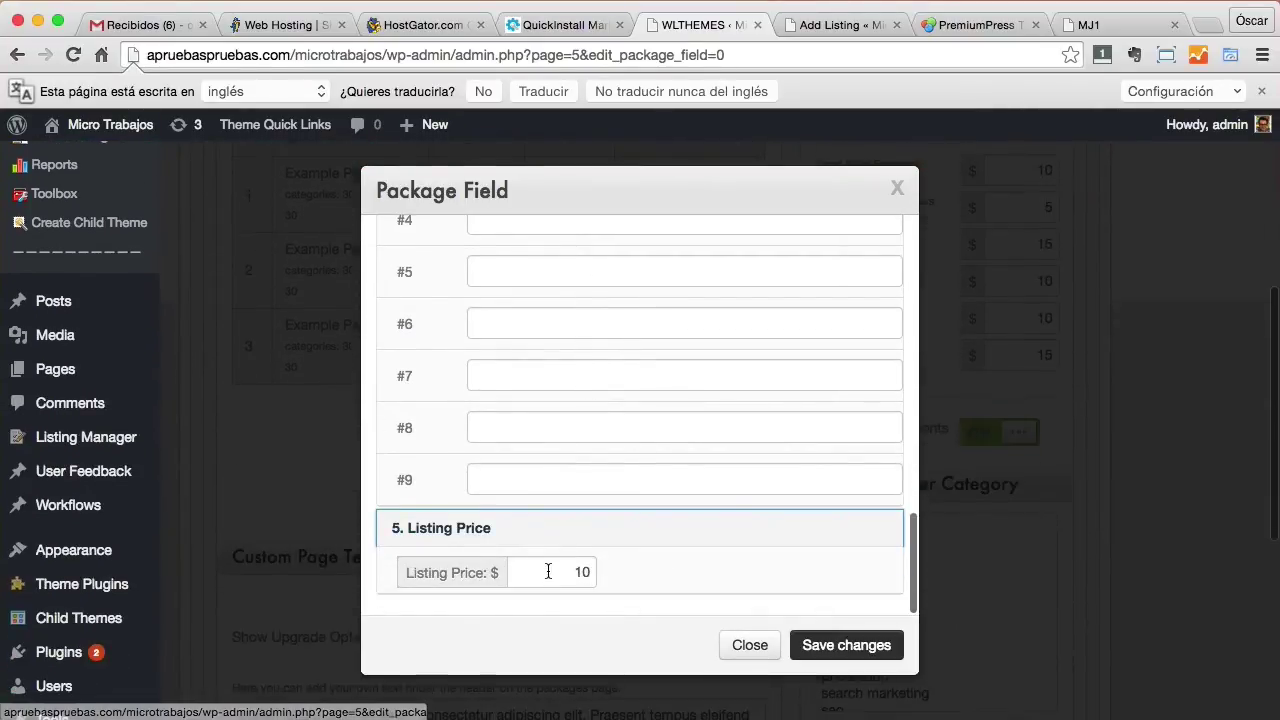
{"action": "left_click_drag", "start_coordinate": [577, 572], "coordinate": [649, 572]}
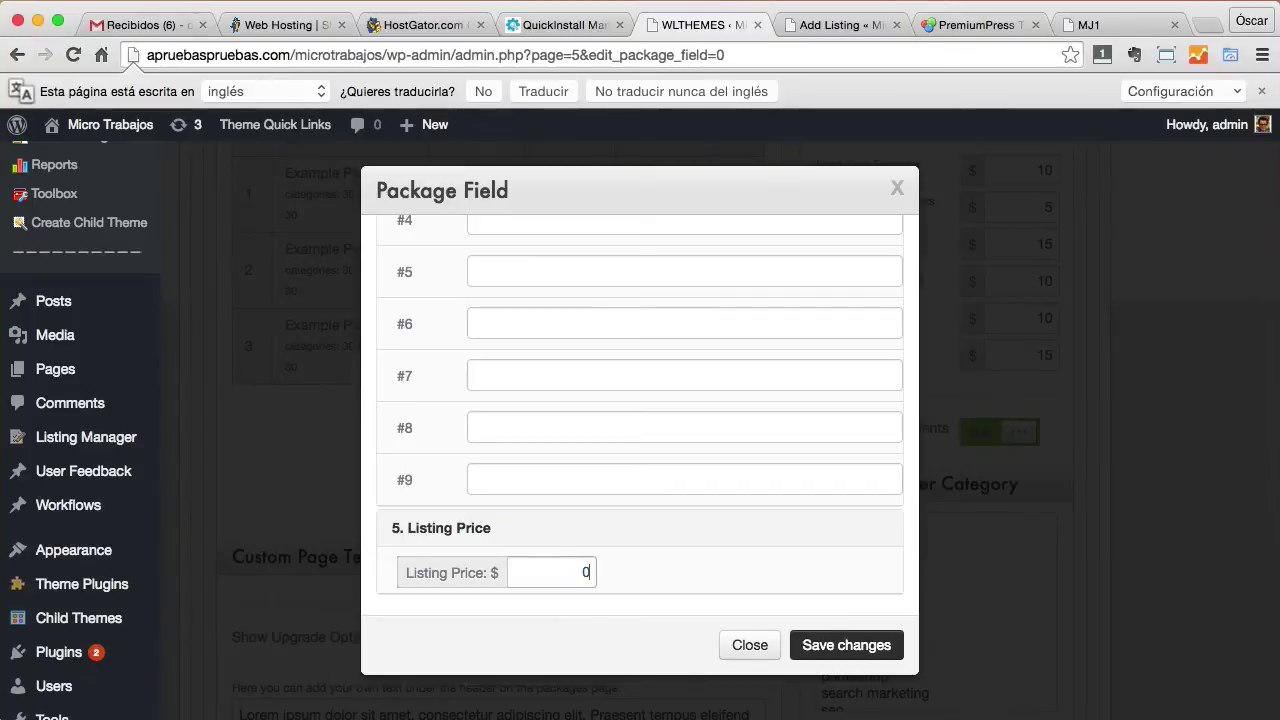
{"action": "left_click", "coordinate": [845, 650]}
{"action": "left_click", "coordinate": [845, 646]}
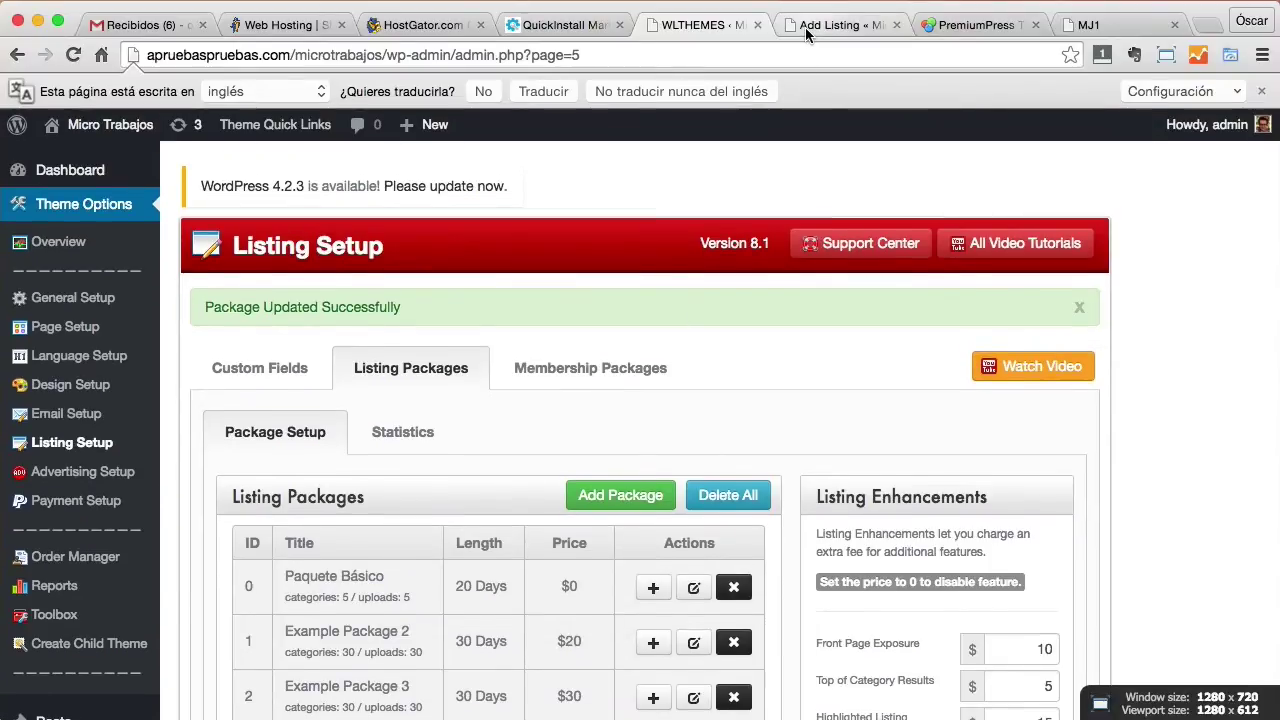
Reload the Add Listing page and confirm Paquete Básico shows Free, 20 days, 'Prueba básico'.
{"action": "left_click", "coordinate": [806, 34]}
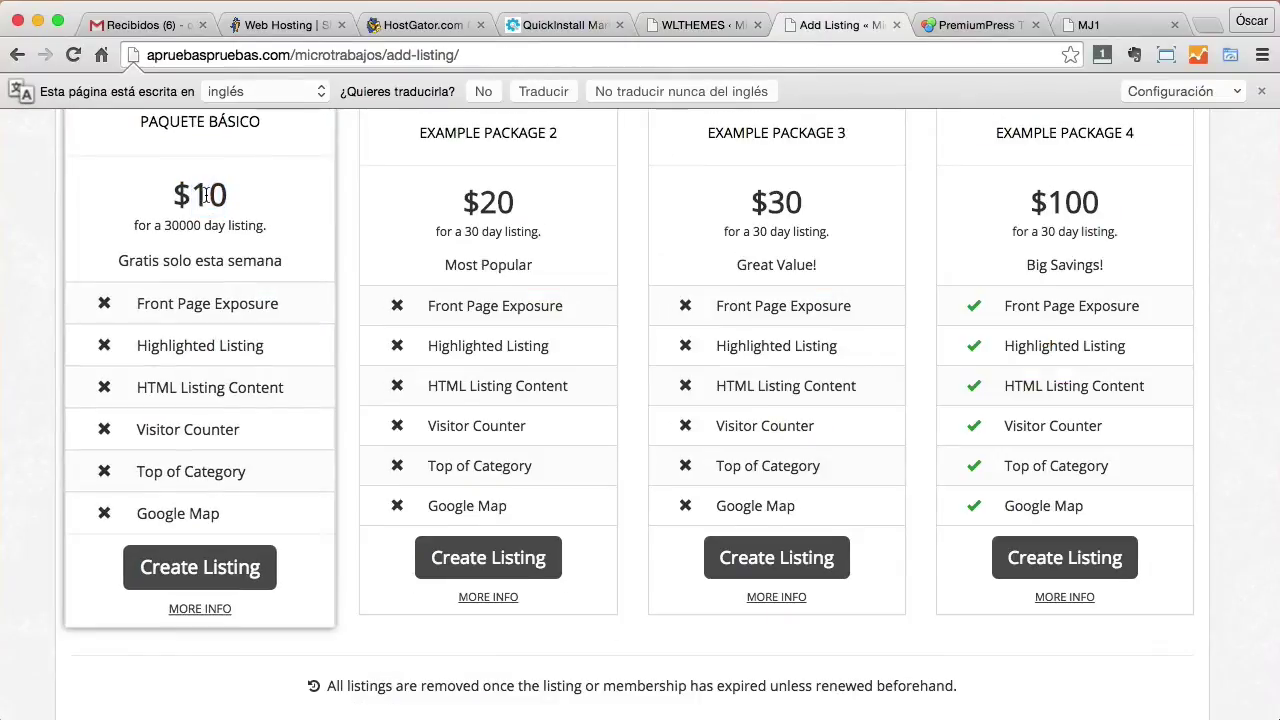
{"action": "left_click", "coordinate": [73, 55]}
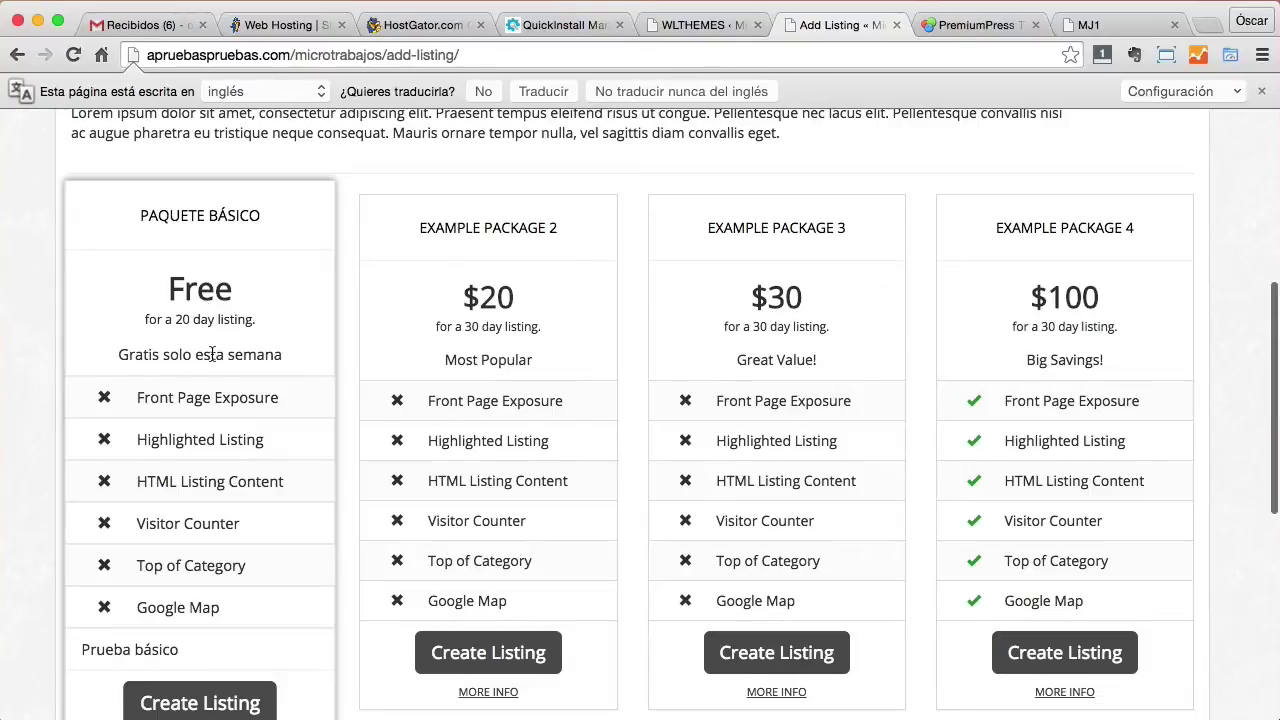
{"action": "scroll", "coordinate": [257, 380], "scroll_direction": "down", "scroll_amount": 2}
{"action": "left_click_drag", "start_coordinate": [174, 563], "coordinate": [78, 563]}
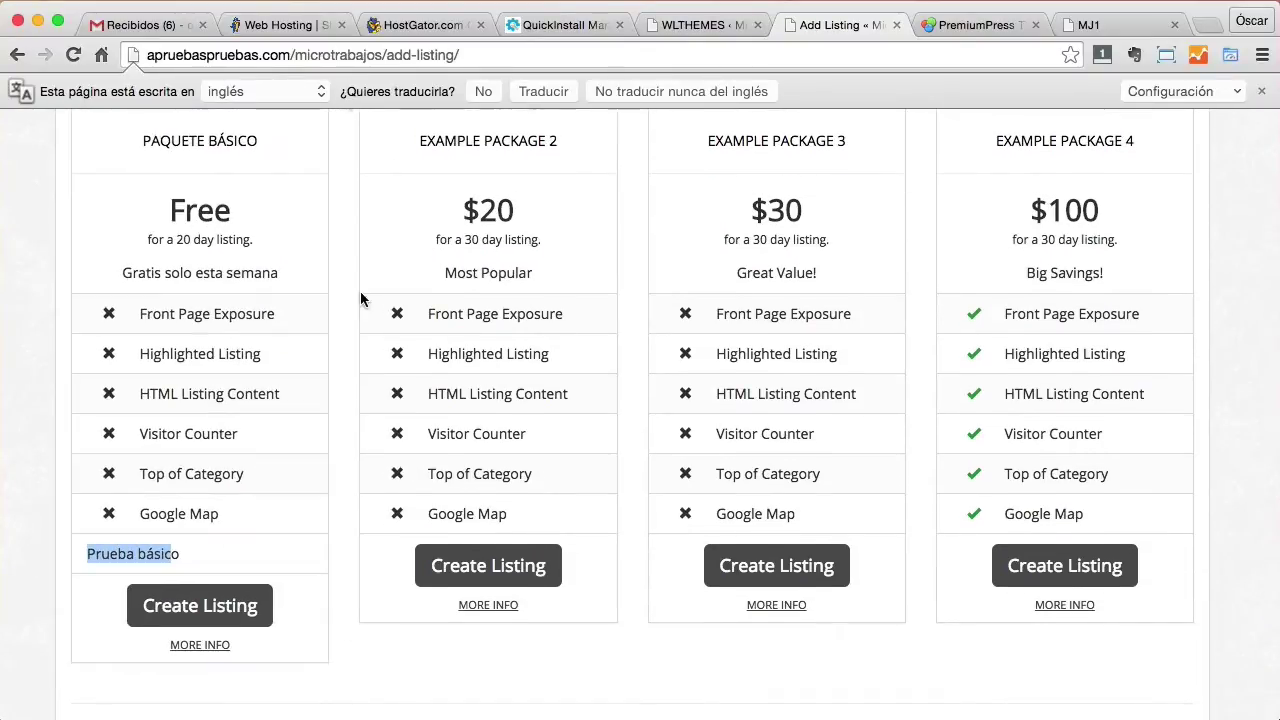
{"action": "scroll", "coordinate": [246, 608], "scroll_direction": "up", "scroll_amount": 1}
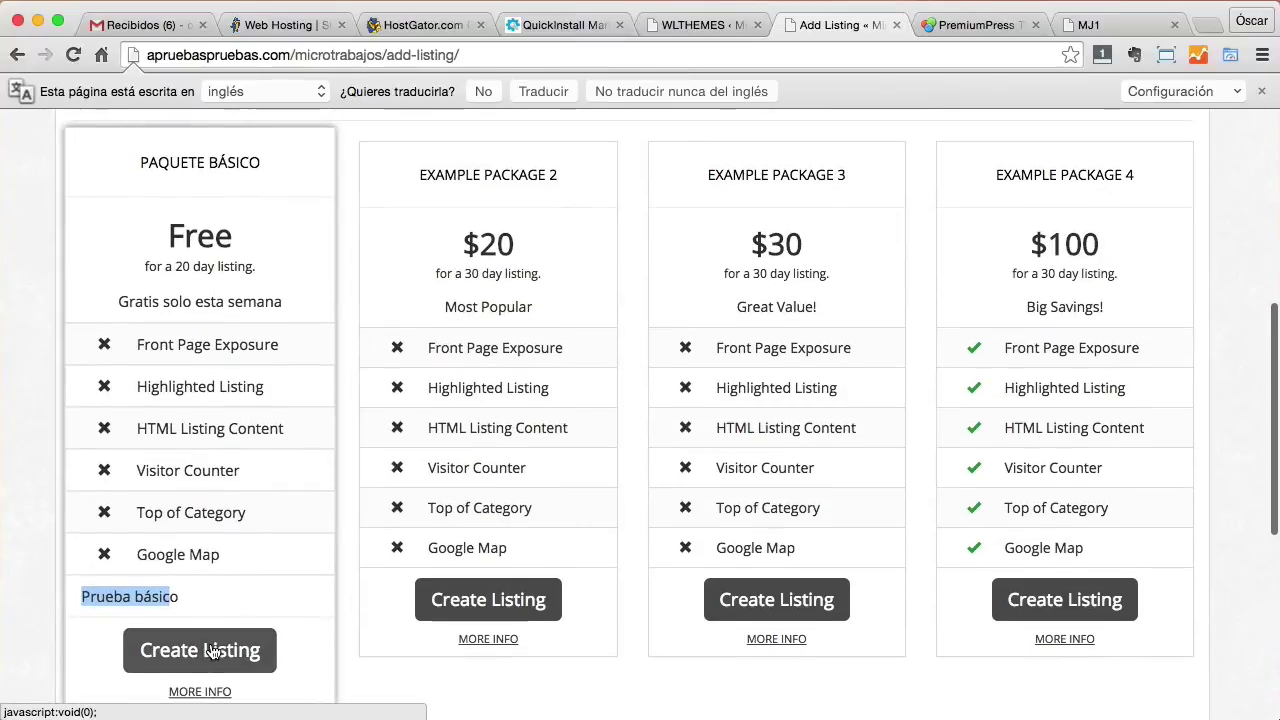
Start a free Paquete Básico listing titled 'Te creo tu web en wordpress por $5' with description and keywords 'wordpress, hacer web'.
{"action": "left_click", "coordinate": [213, 652]}
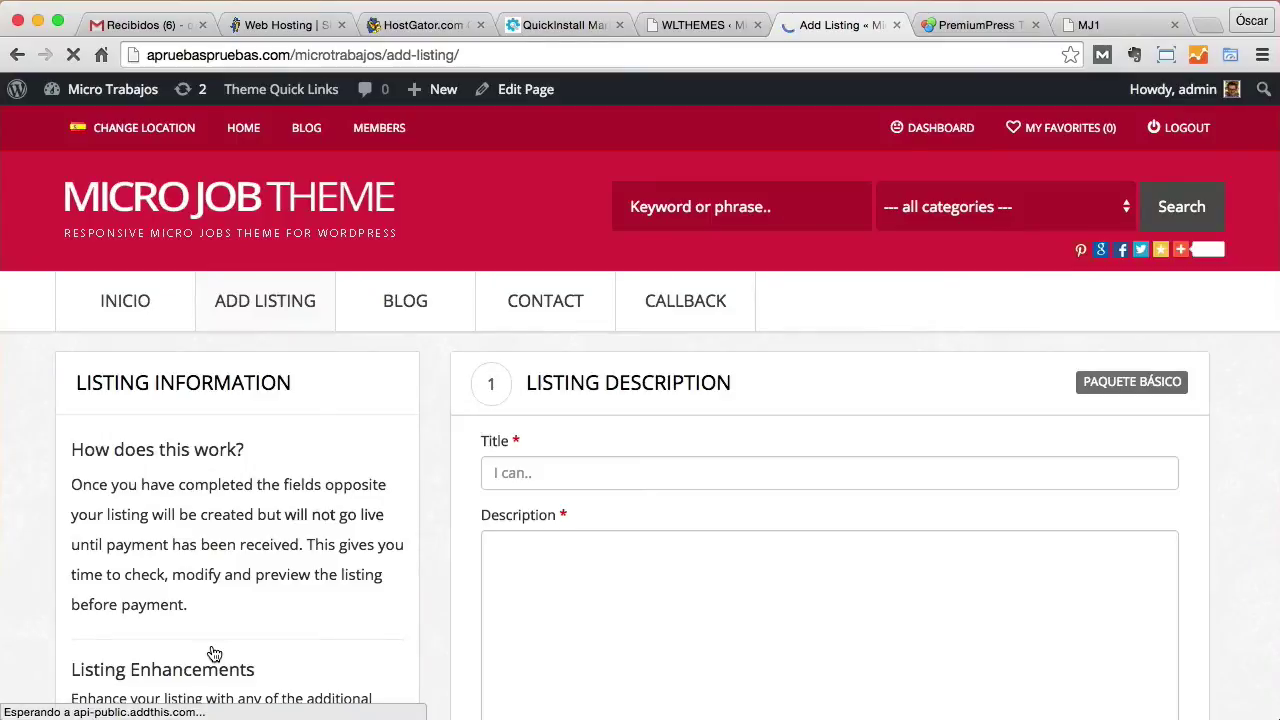
{"action": "left_click", "coordinate": [606, 468]}
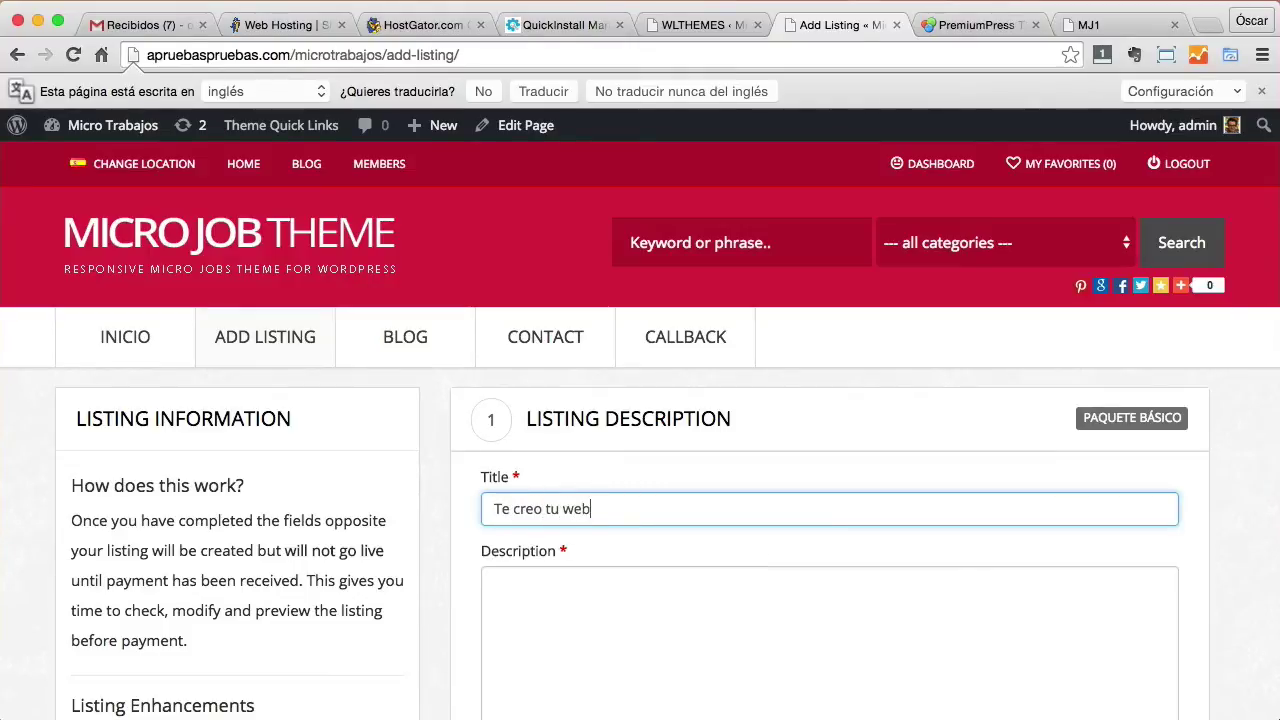
{"action": "type", "text": "wordpress por "}
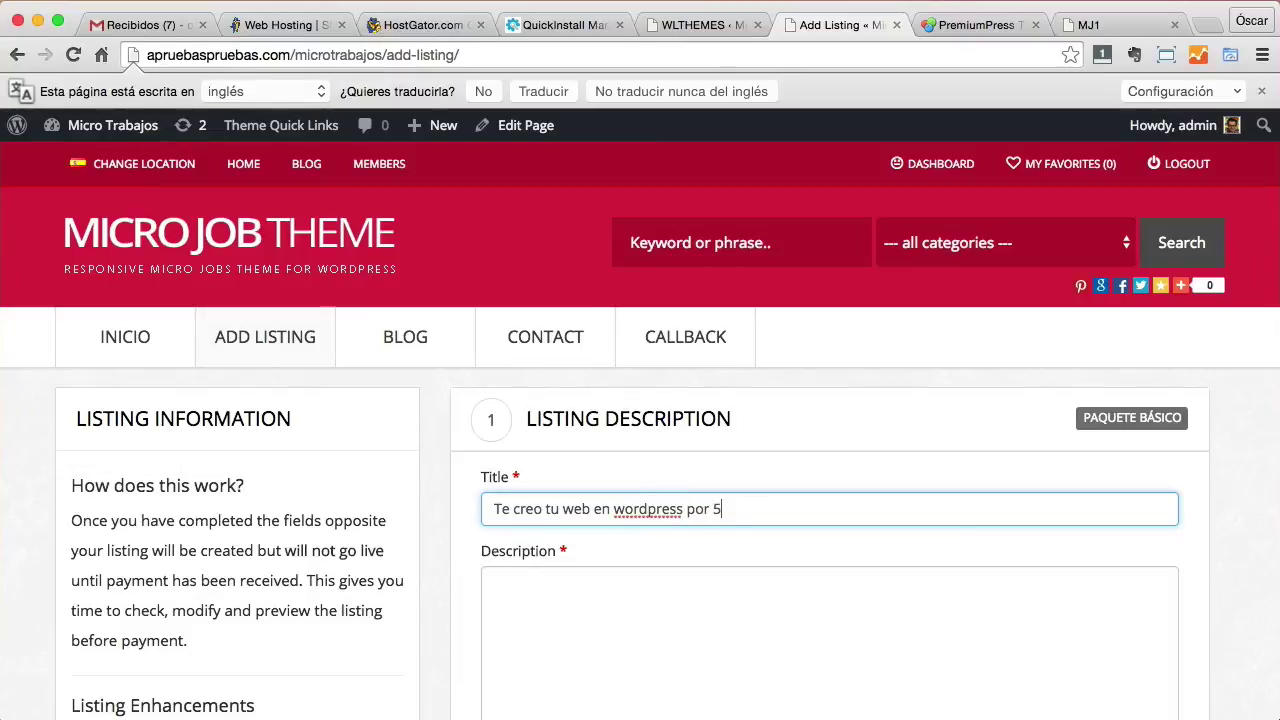
{"action": "type", "text": "$"}
{"action": "left_click", "coordinate": [748, 637]}
{"action": "type", "text": "Te creo tu web en wo"}
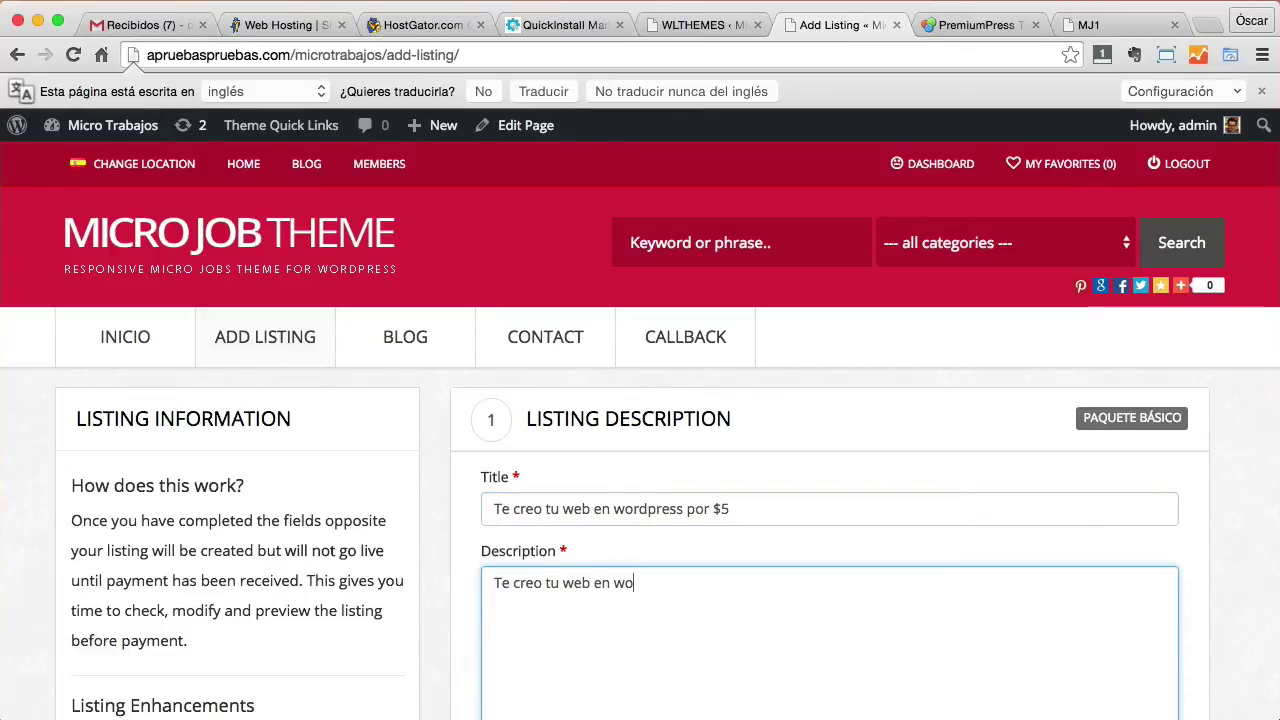
{"action": "type", "text": "rdpress en 4"}
{"action": "key", "text": "BackSpace"}
{"action": "type", "text": "3 días por 5$"}
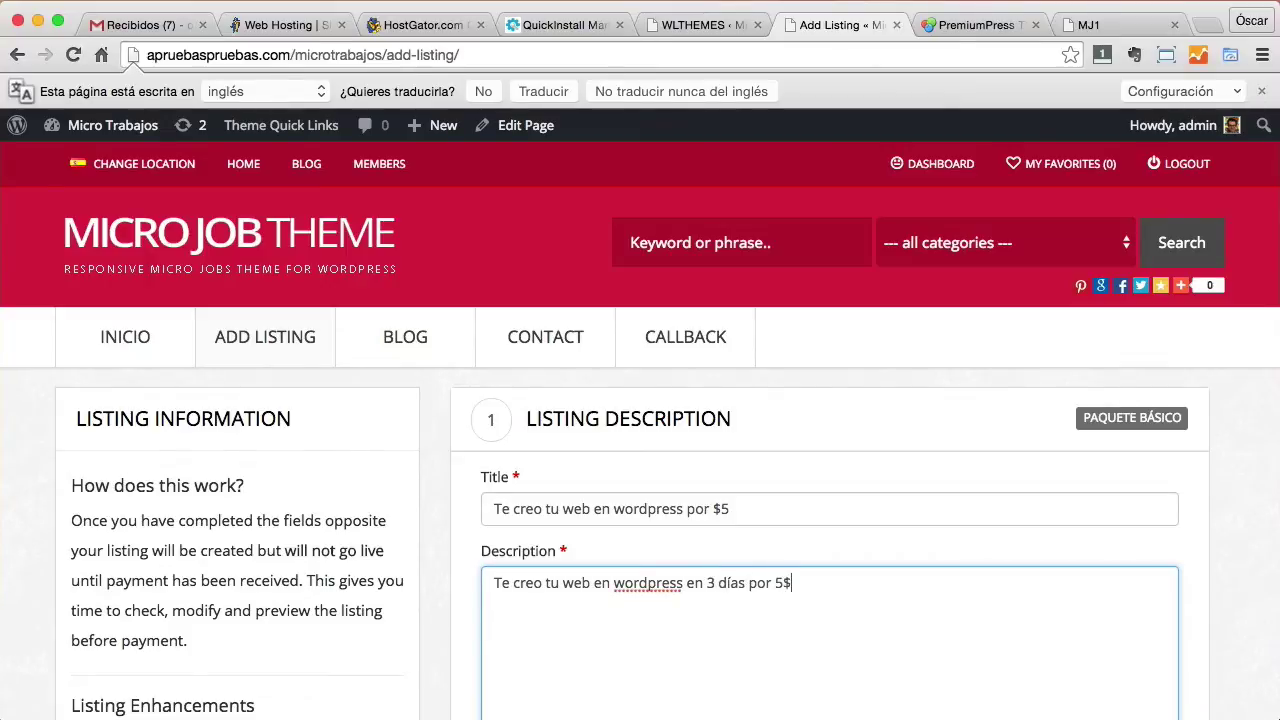
{"action": "scroll", "coordinate": [771, 594], "scroll_direction": "down", "scroll_amount": 5}
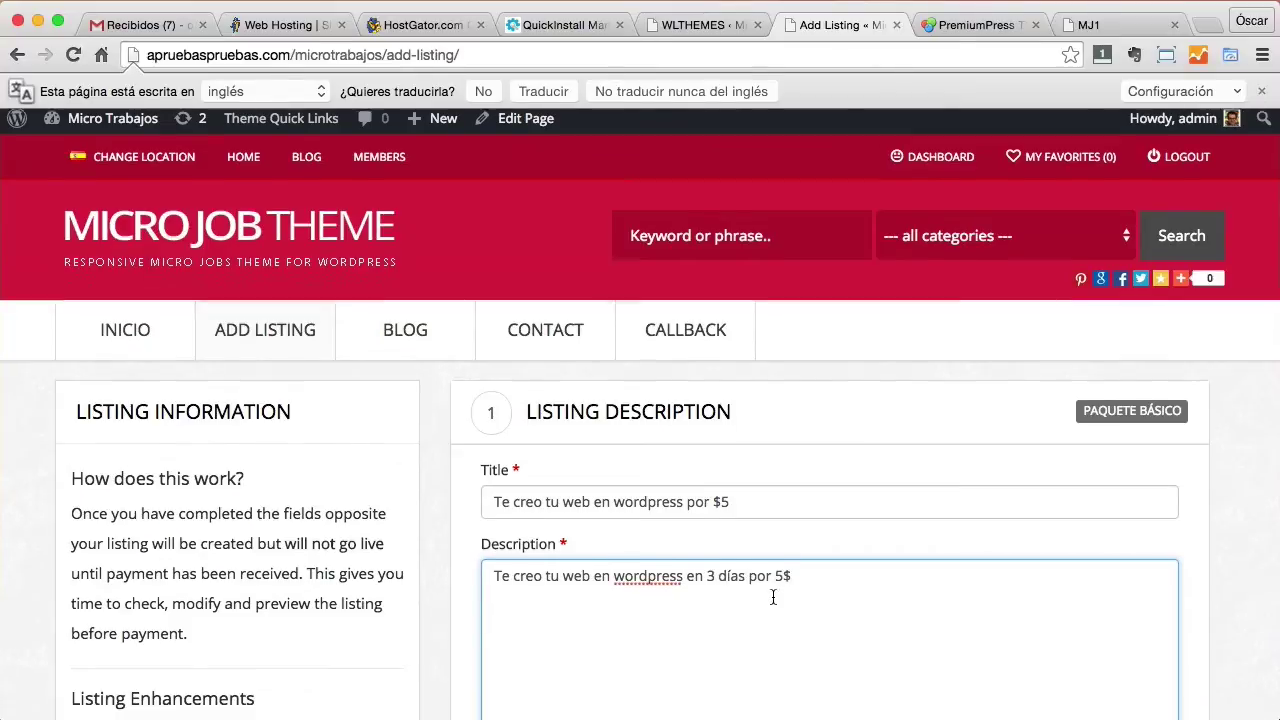
{"action": "left_click", "coordinate": [616, 530]}
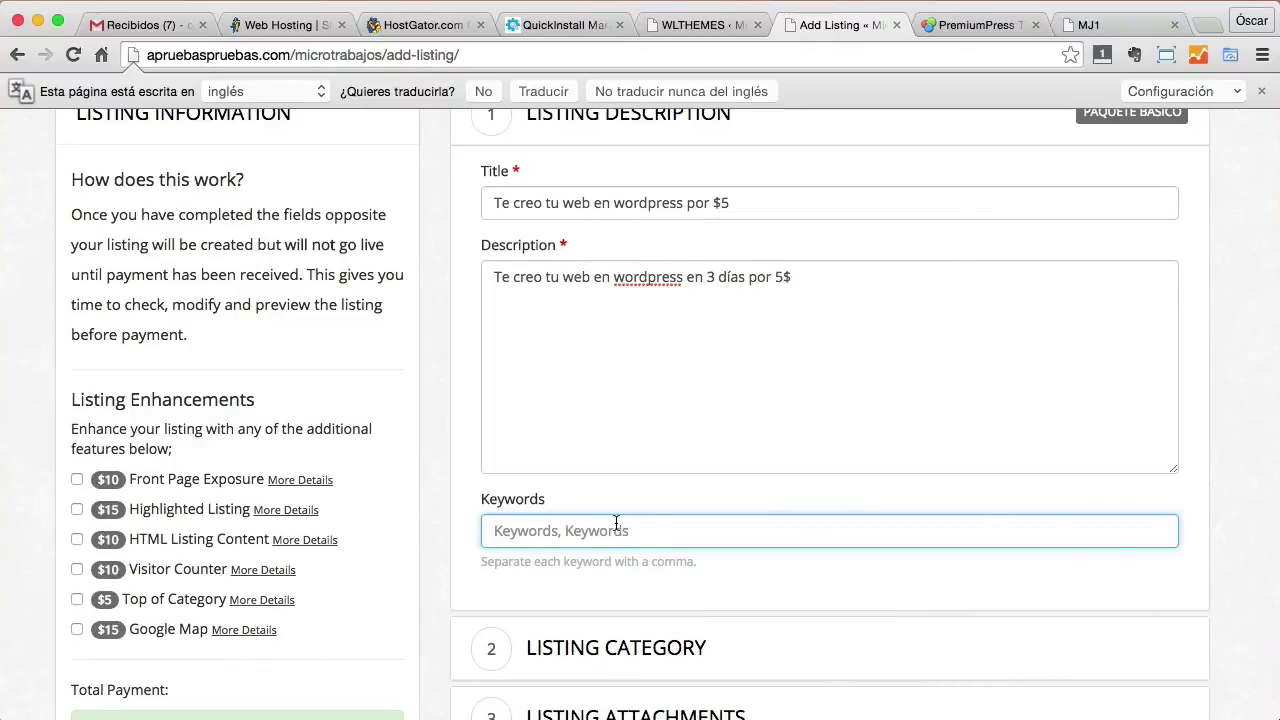
{"action": "type", "text": "wordpress,"}
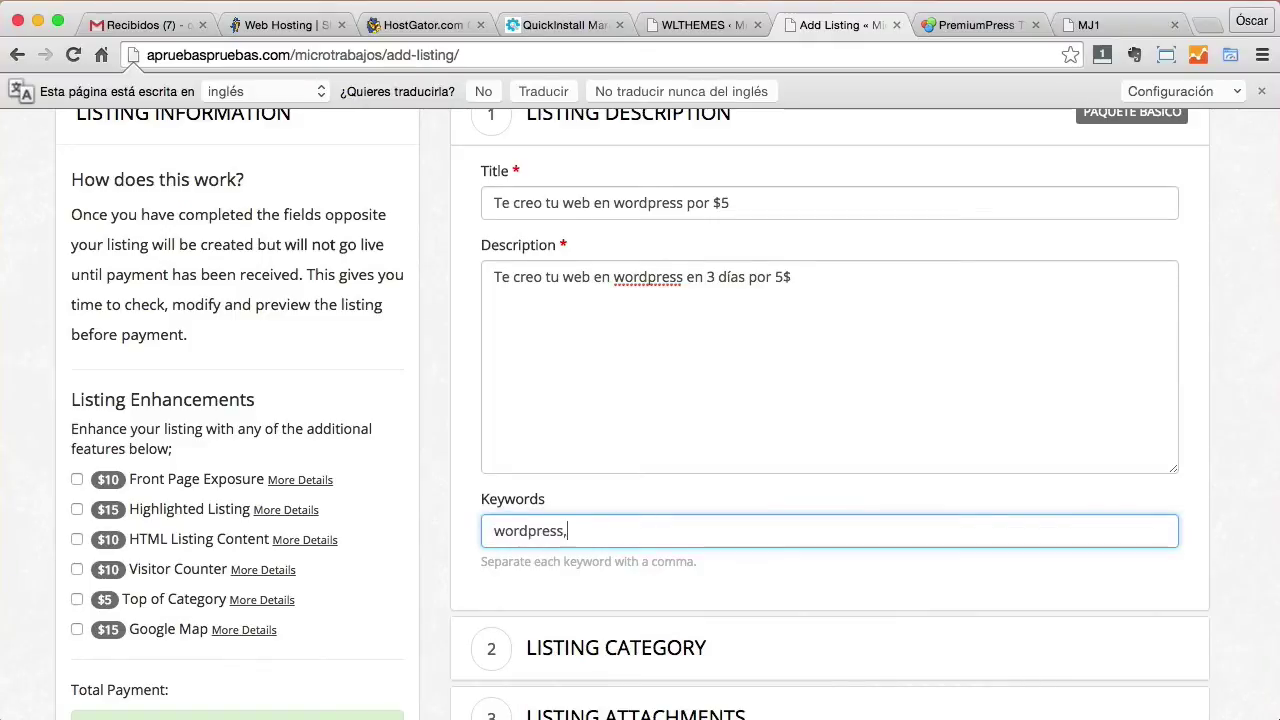
{"action": "type", "text": " hacer web"}
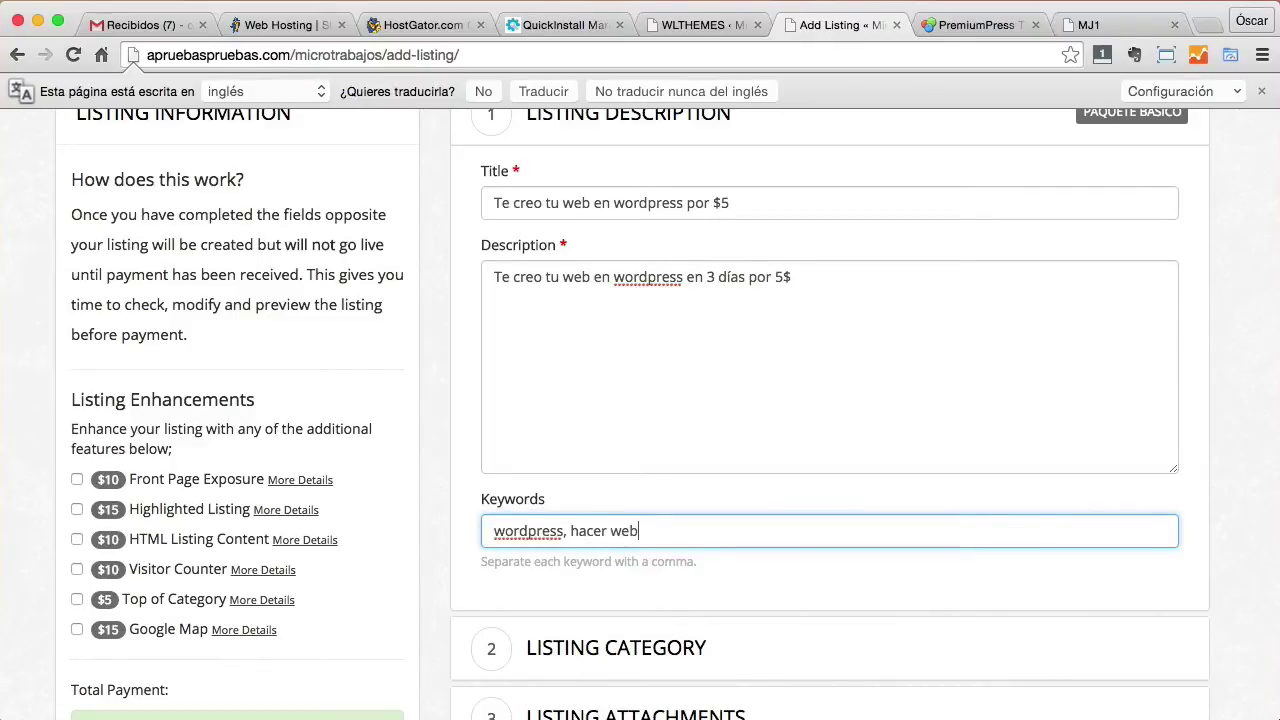
Tick the website design, website development and wordpress categories for the listing.
{"action": "scroll", "coordinate": [752, 570], "scroll_direction": "down", "scroll_amount": 1}
{"action": "left_click", "coordinate": [708, 568]}
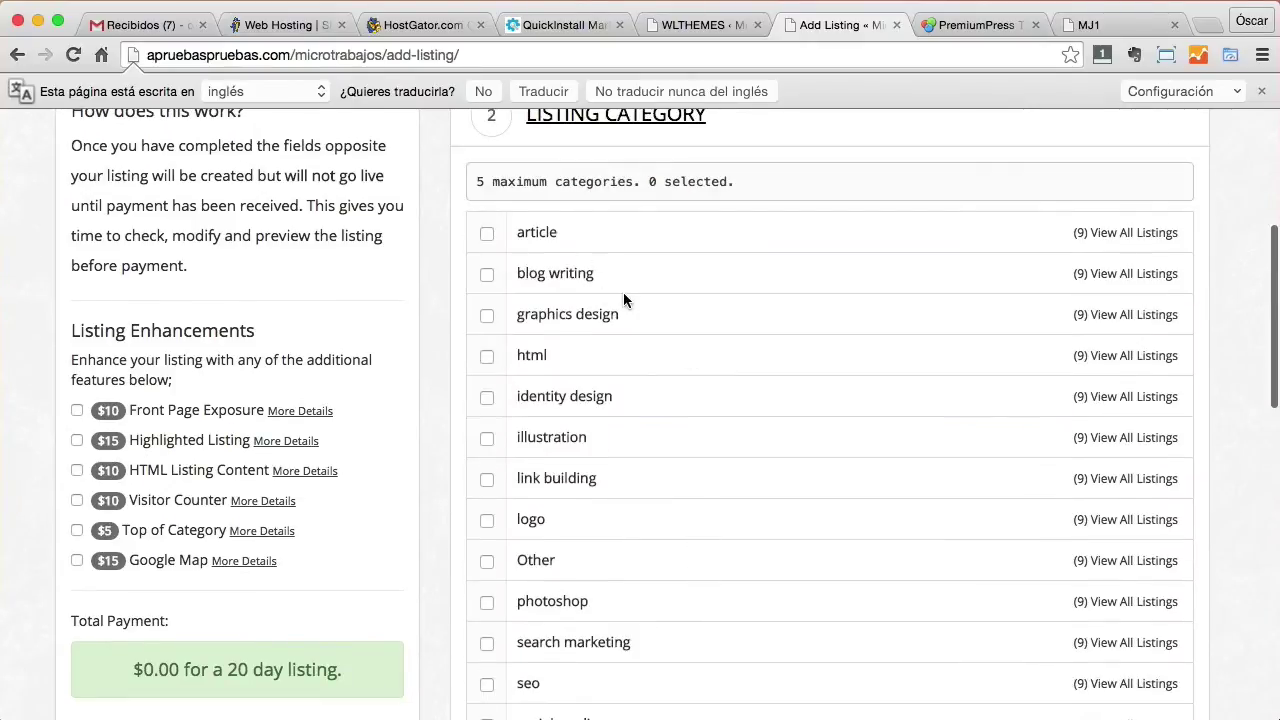
{"action": "scroll", "coordinate": [643, 362], "scroll_direction": "down", "scroll_amount": 3}
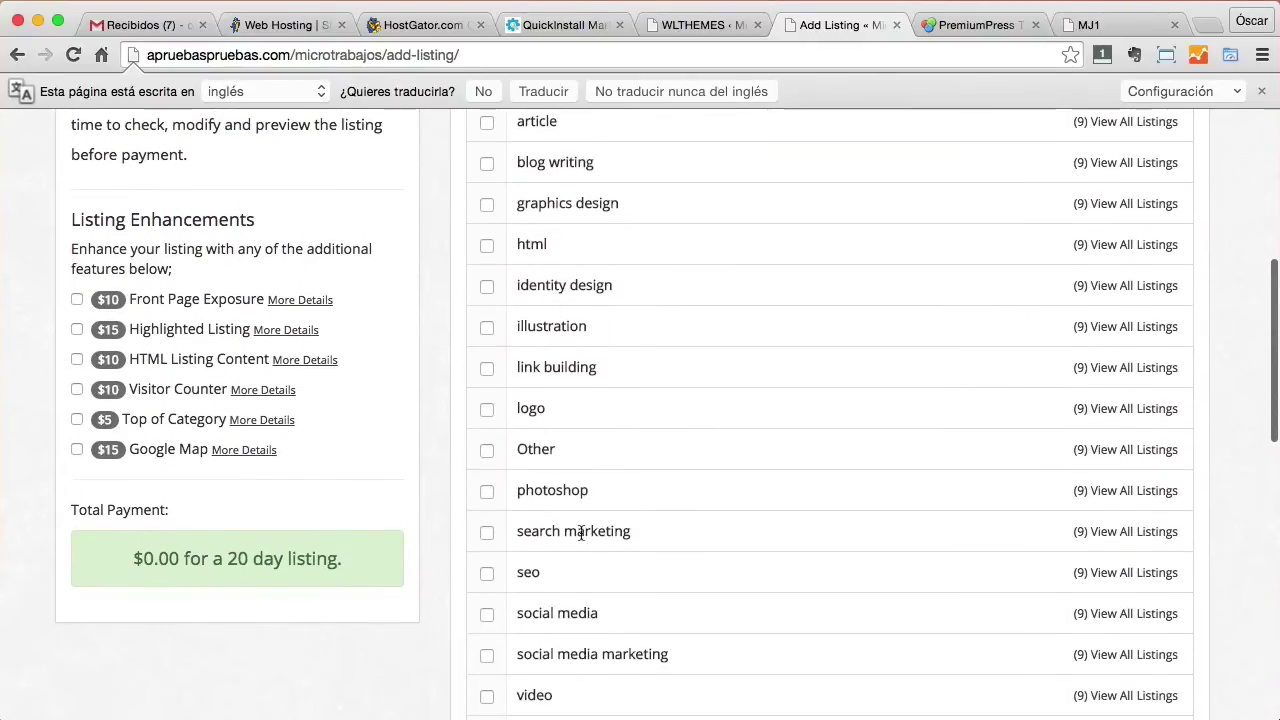
{"action": "scroll", "coordinate": [581, 518], "scroll_direction": "down", "scroll_amount": 4}
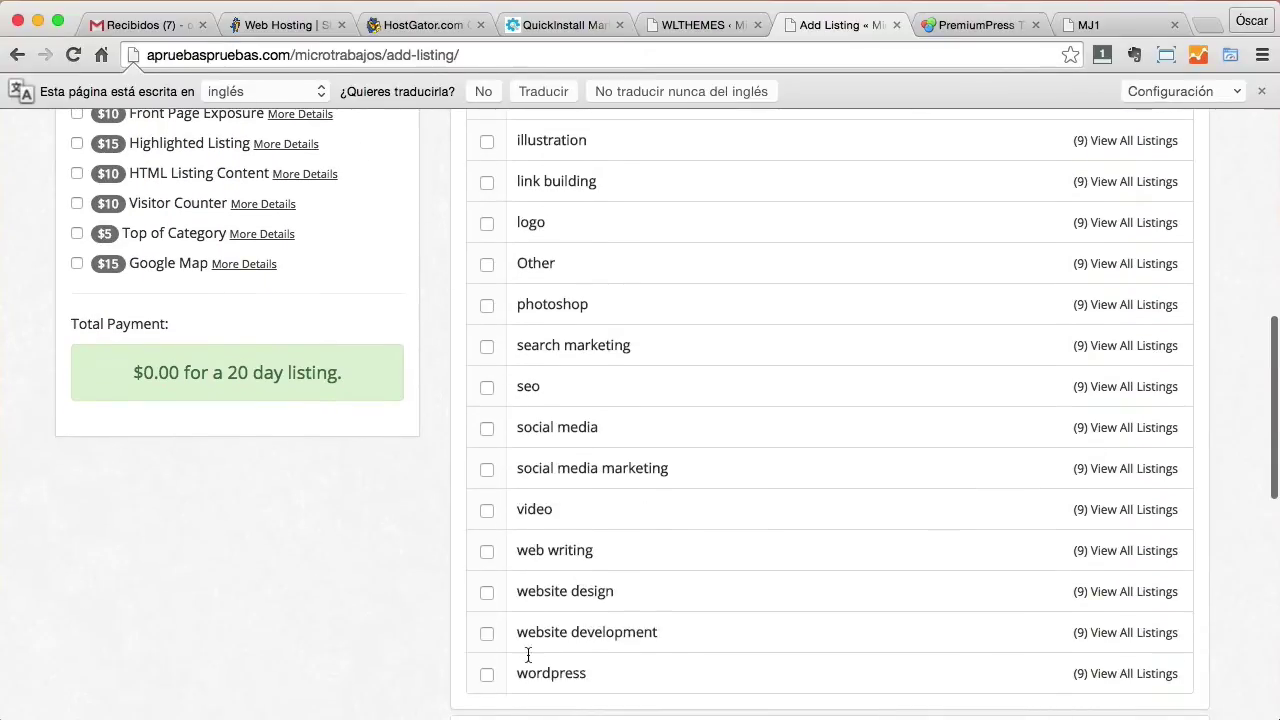
{"action": "left_click", "coordinate": [487, 592]}
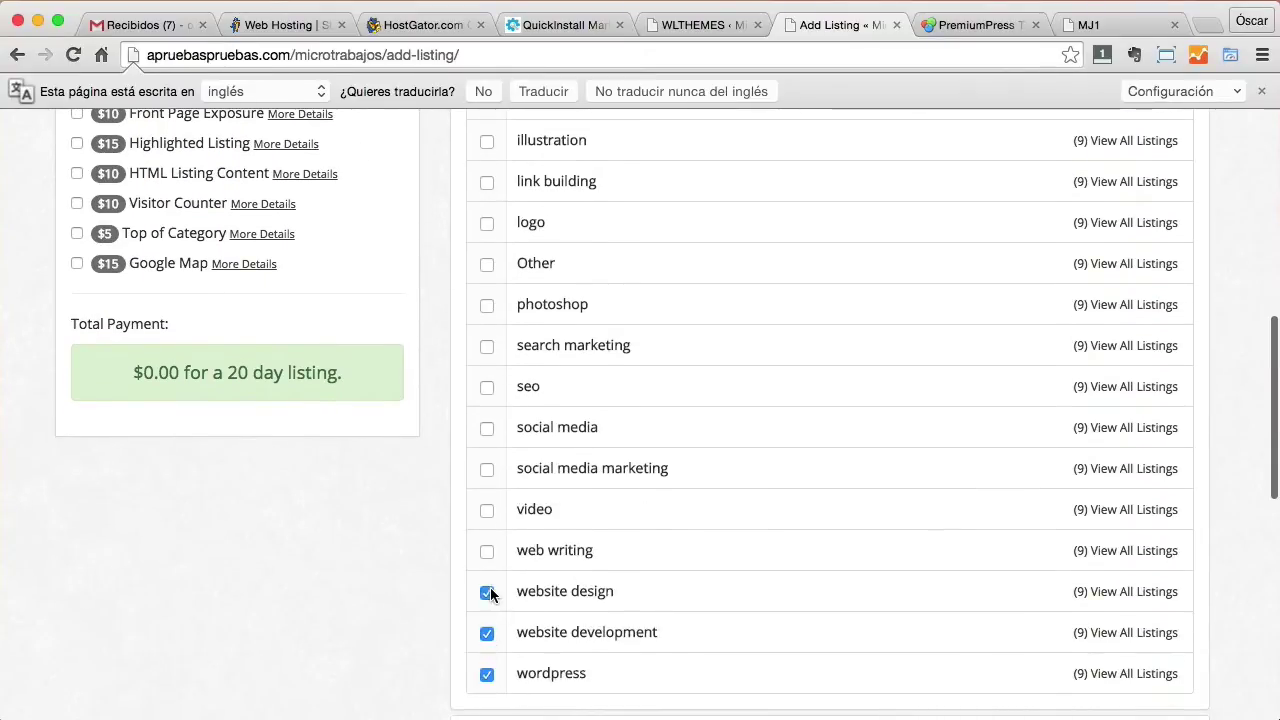
{"action": "left_click", "coordinate": [487, 551]}
{"action": "scroll", "coordinate": [512, 436], "scroll_direction": "down", "scroll_amount": 3}
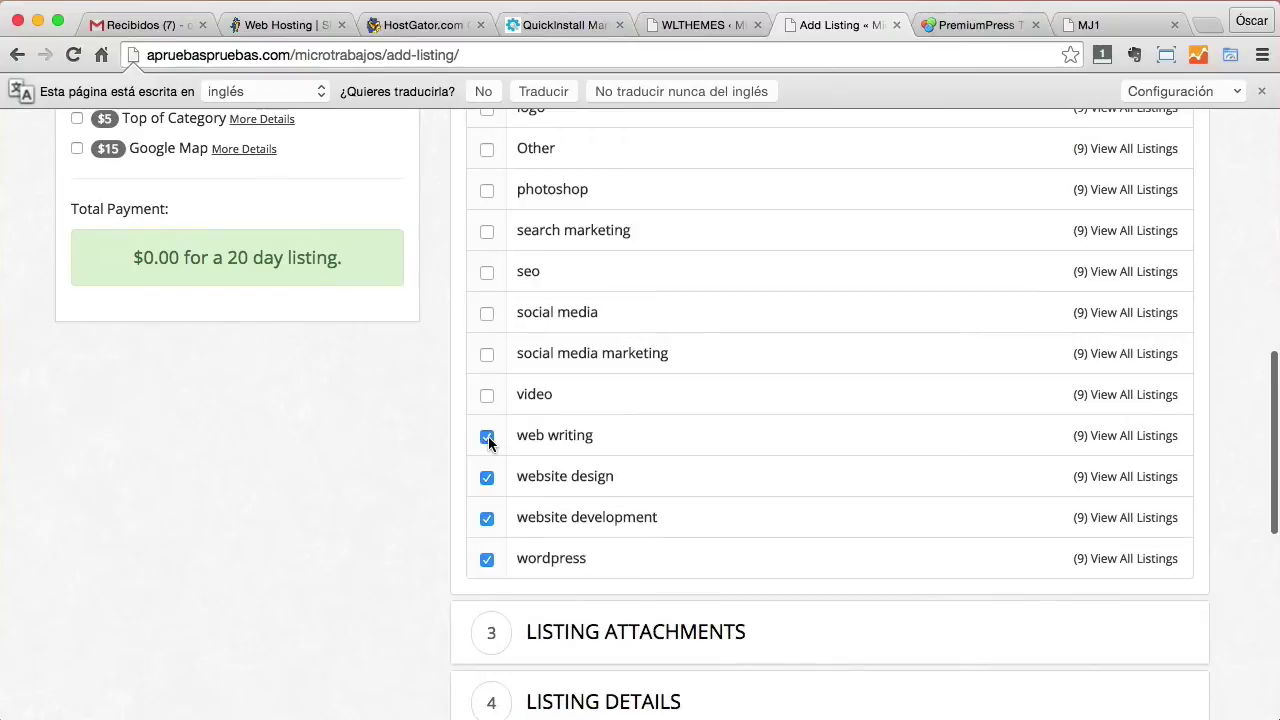
{"action": "left_click", "coordinate": [487, 437]}
{"action": "scroll", "coordinate": [674, 443], "scroll_direction": "down", "scroll_amount": 3}
{"action": "left_click", "coordinate": [734, 518]}
{"action": "scroll", "coordinate": [712, 500], "scroll_direction": "up", "scroll_amount": 4}
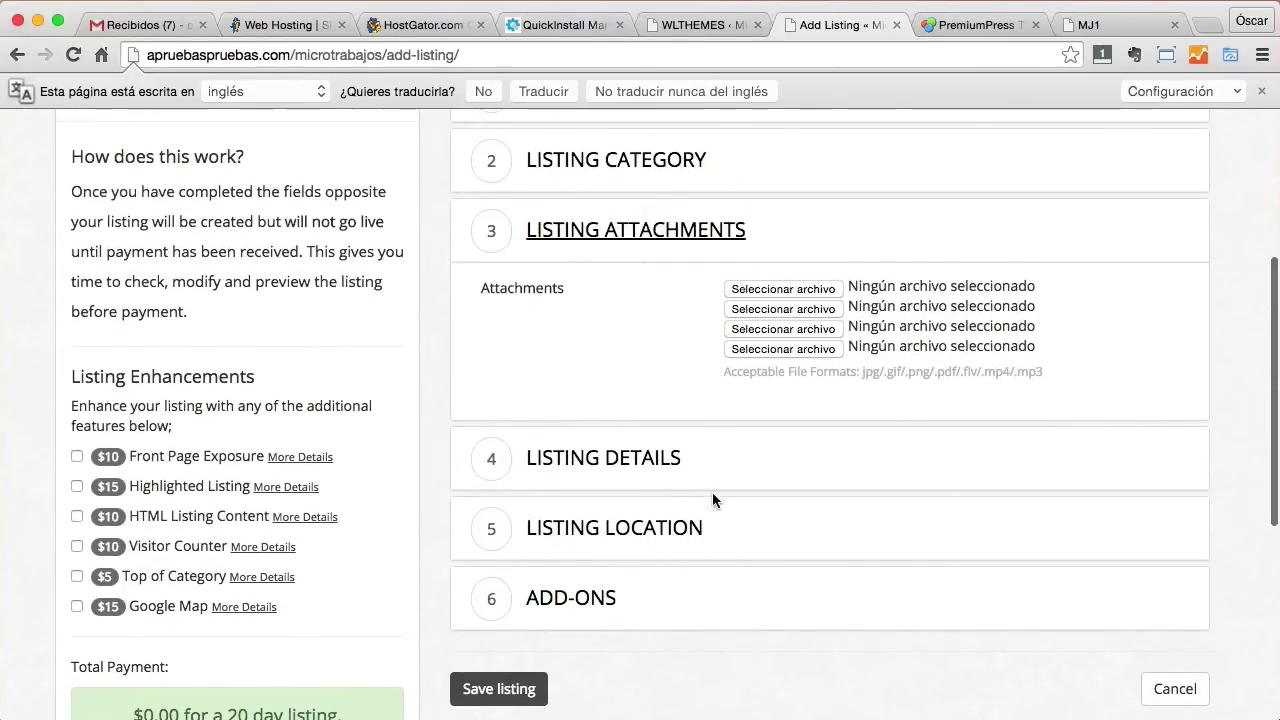
Attach Tutorial HDR 2015.png from Finder as the listing's first attachment.
{"action": "left_click", "coordinate": [778, 291]}
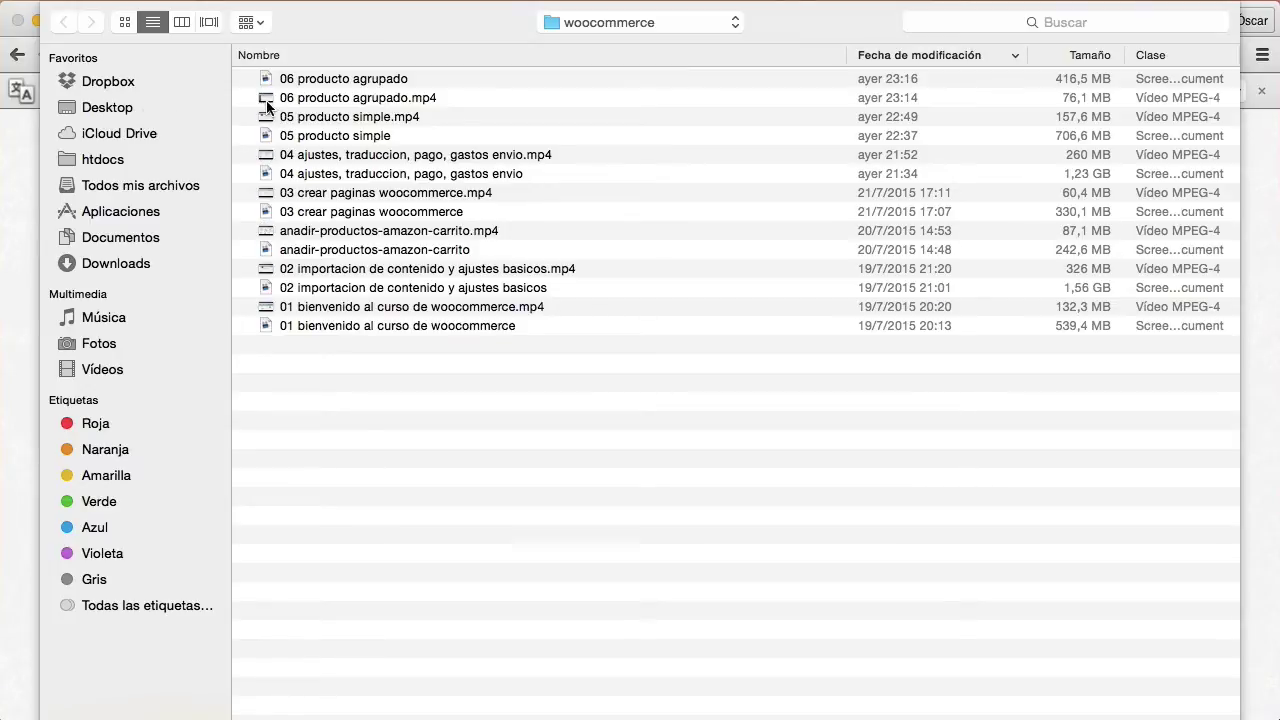
{"action": "key", "text": "Escape"}
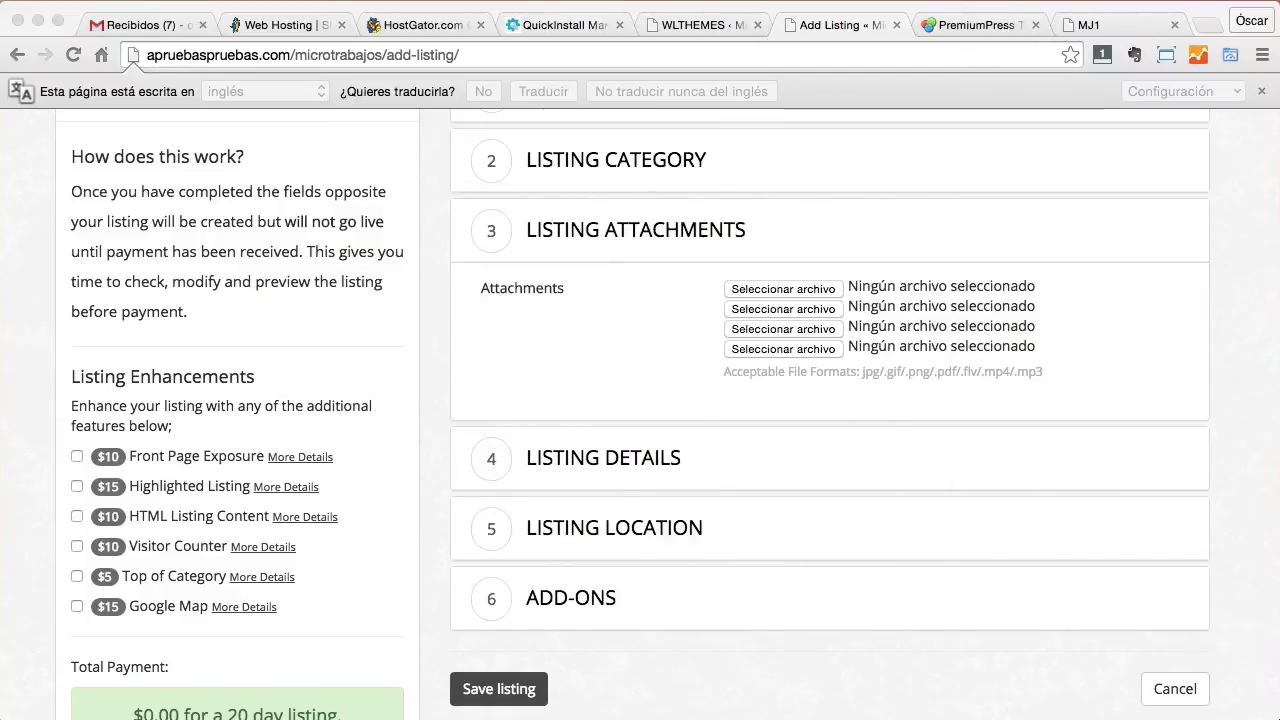
{"action": "left_click_drag", "start_coordinate": [960, 480], "coordinate": [779, 288]}
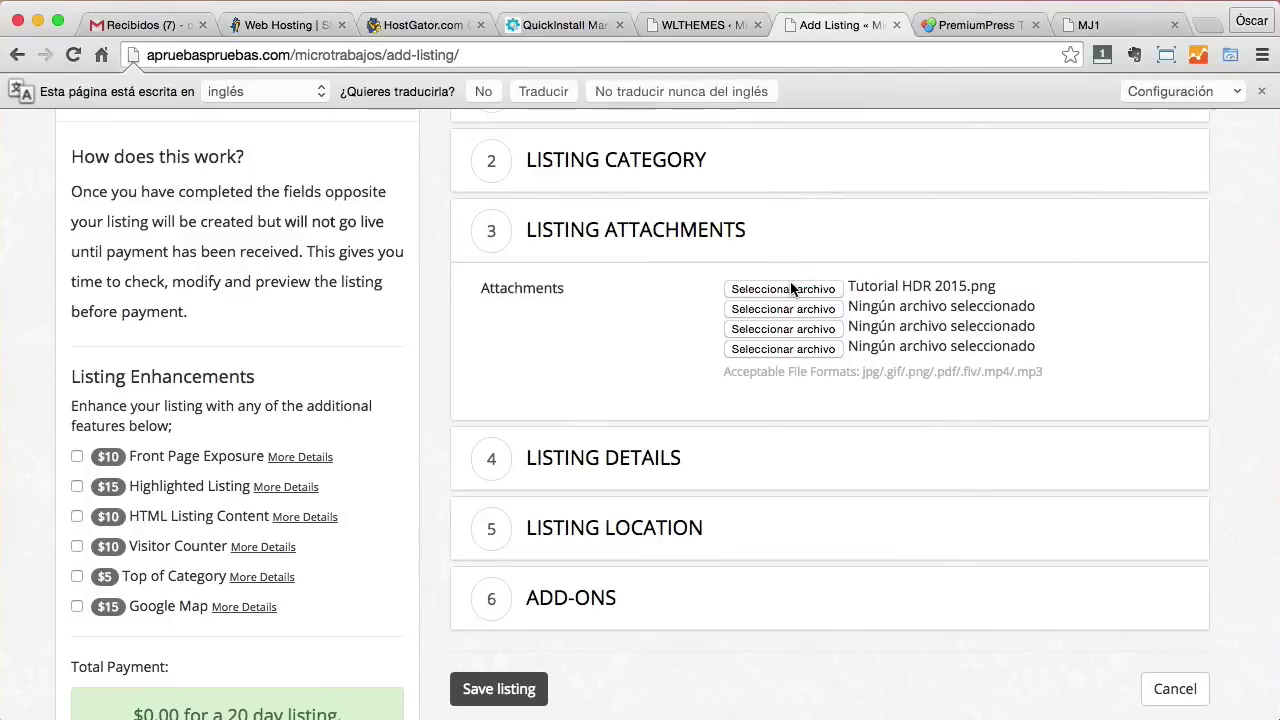
{"action": "left_click", "coordinate": [655, 460]}
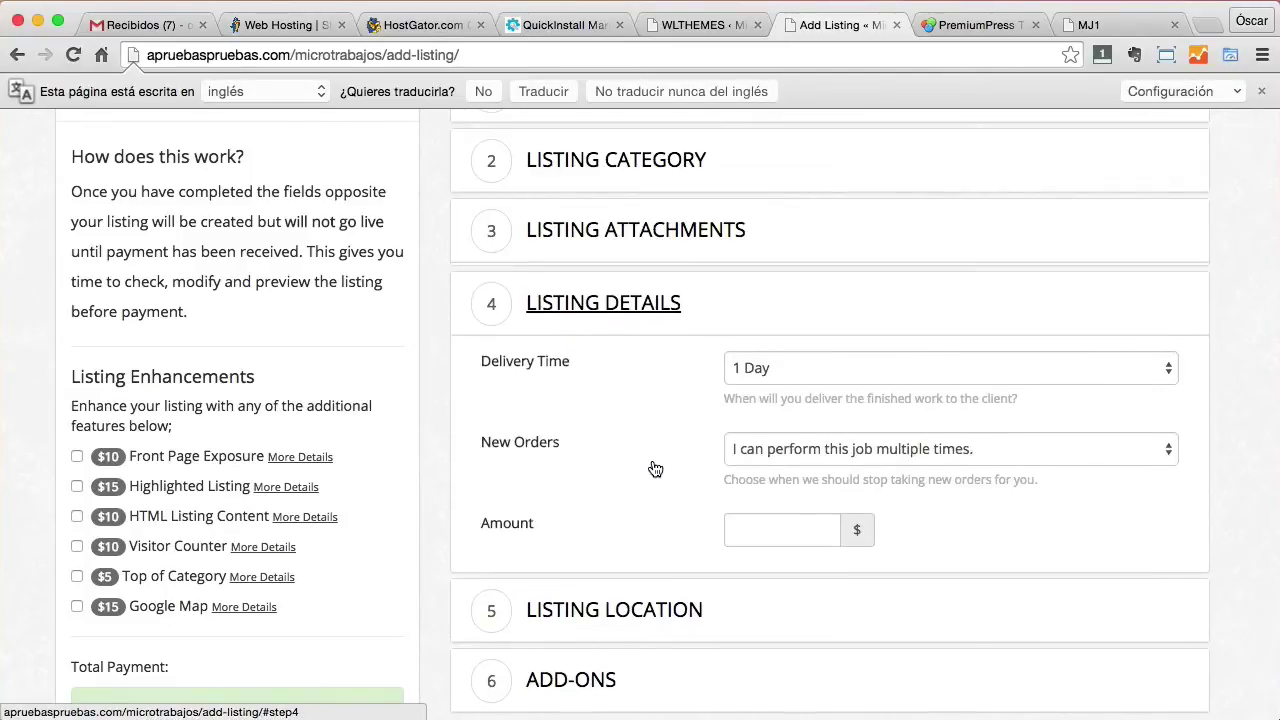
Set delivery time to 3 Days, allow multiple orders, and enter an amount of 5.
{"action": "left_click", "coordinate": [818, 366]}
{"action": "left_click", "coordinate": [813, 405]}
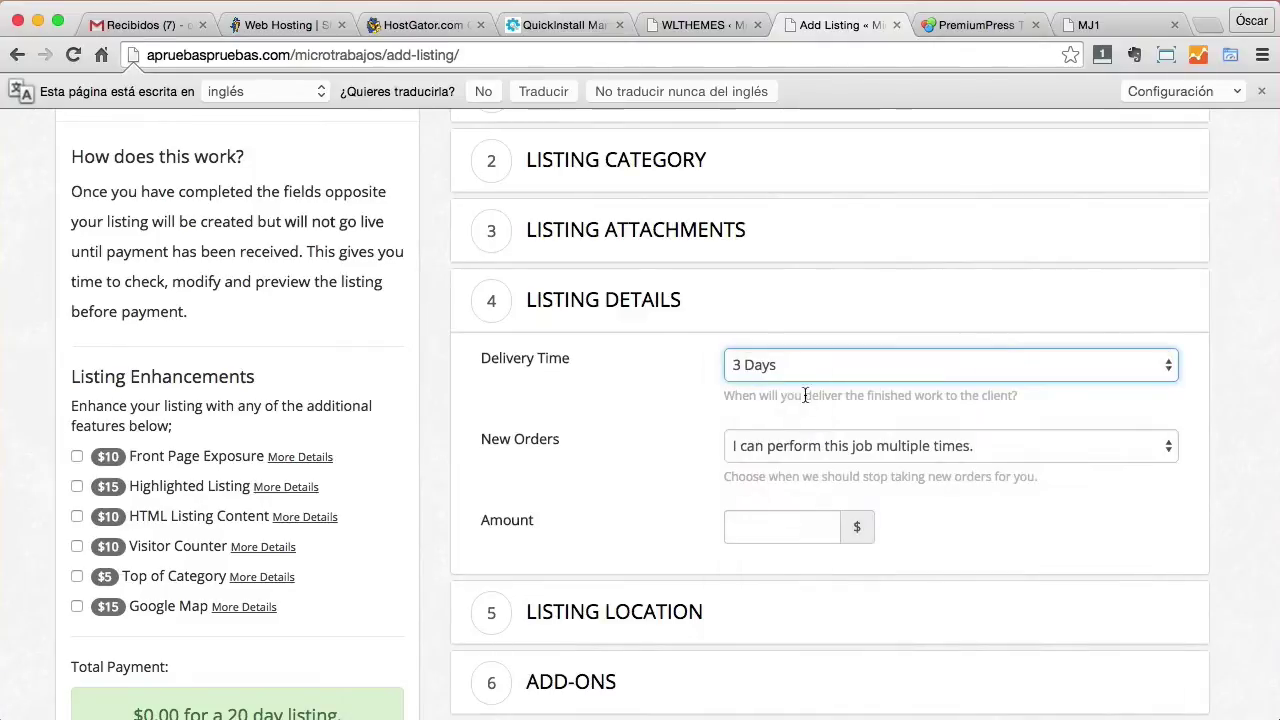
{"action": "left_click", "coordinate": [858, 452]}
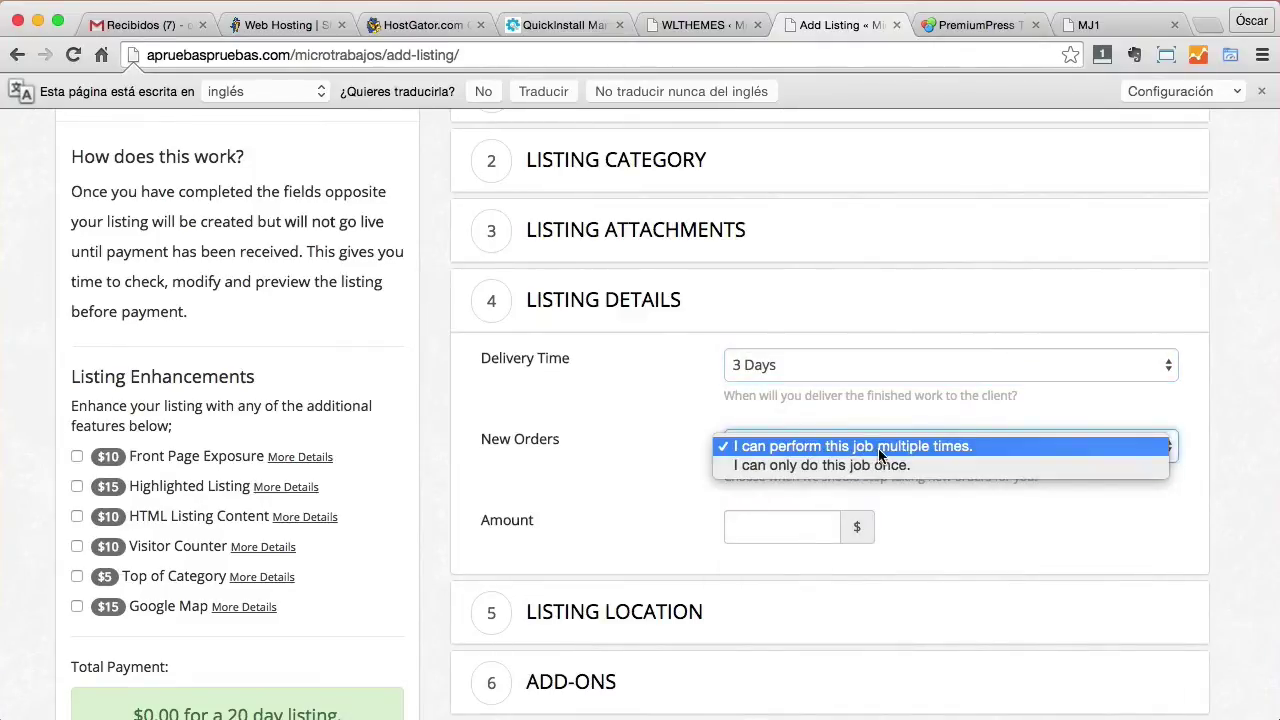
{"action": "left_click", "coordinate": [640, 466]}
{"action": "left_click", "coordinate": [777, 528]}
{"action": "type", "text": "5"}
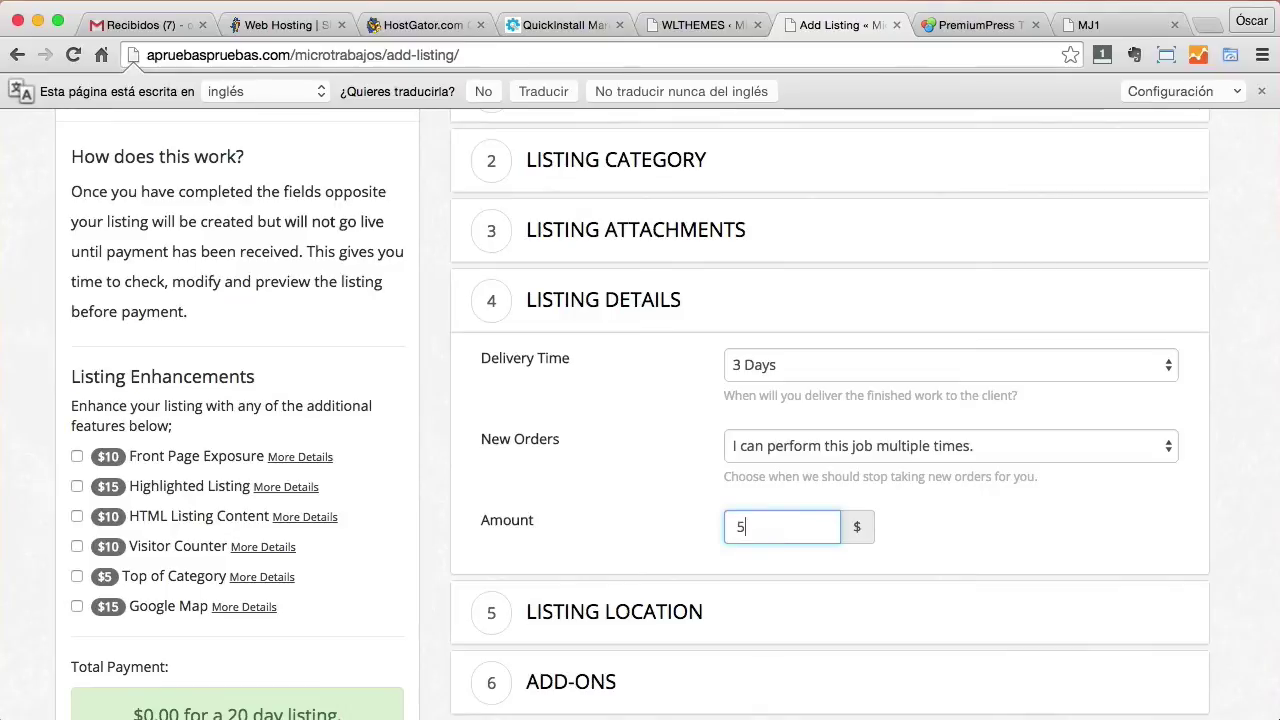
Set the listing location to Salamanca, Spain and save the listing.
{"action": "scroll", "coordinate": [806, 519], "scroll_direction": "down", "scroll_amount": 1}
{"action": "left_click", "coordinate": [697, 573]}
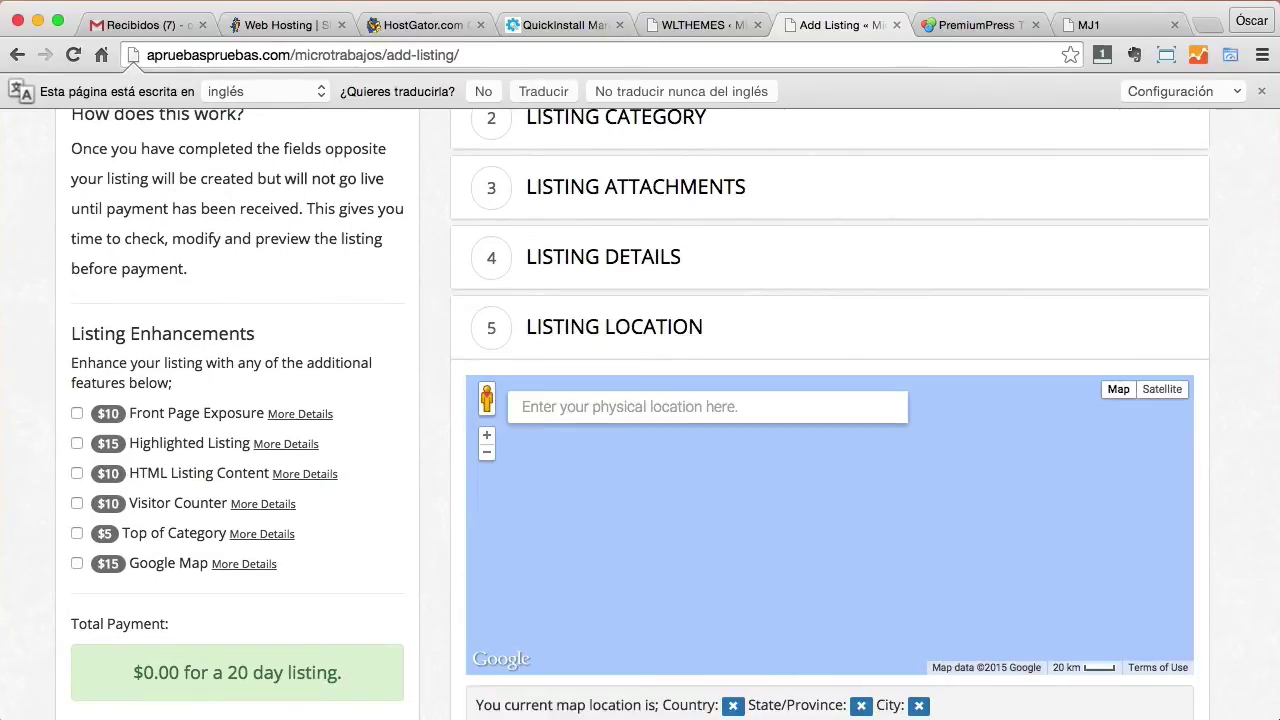
{"action": "left_click", "coordinate": [636, 412]}
{"action": "type", "text": "salamanca"}
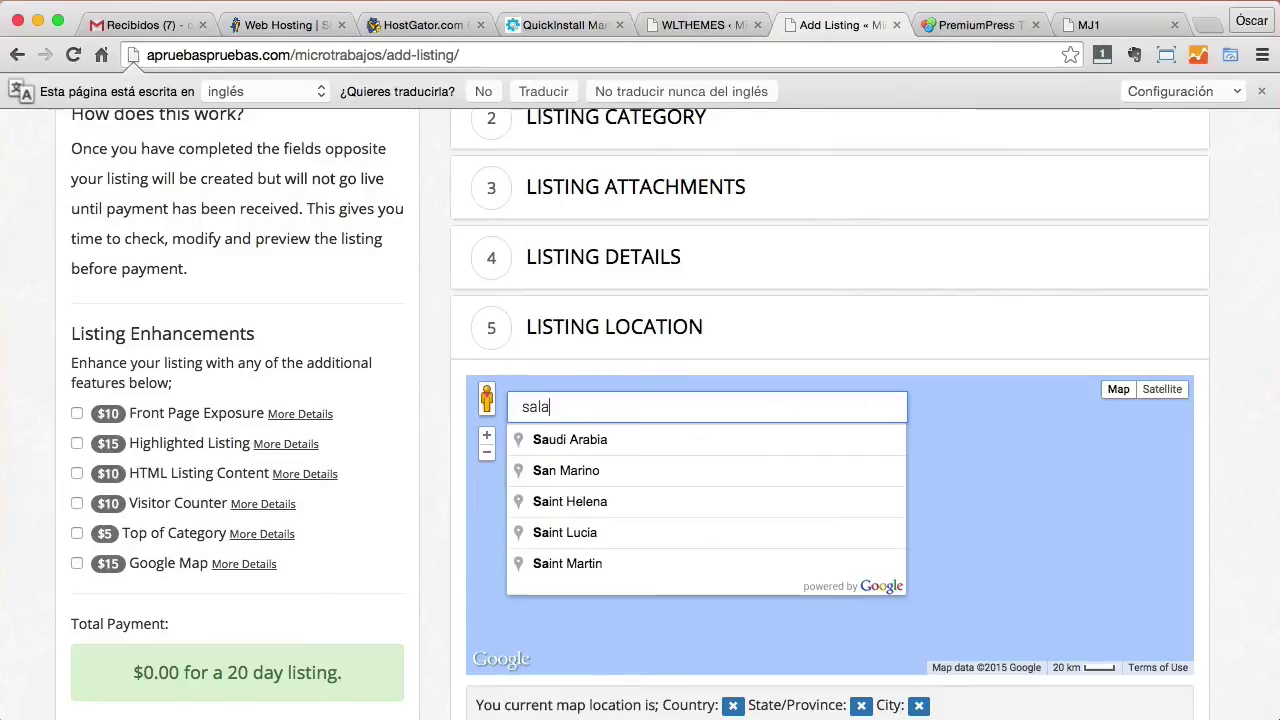
{"action": "left_click", "coordinate": [608, 437]}
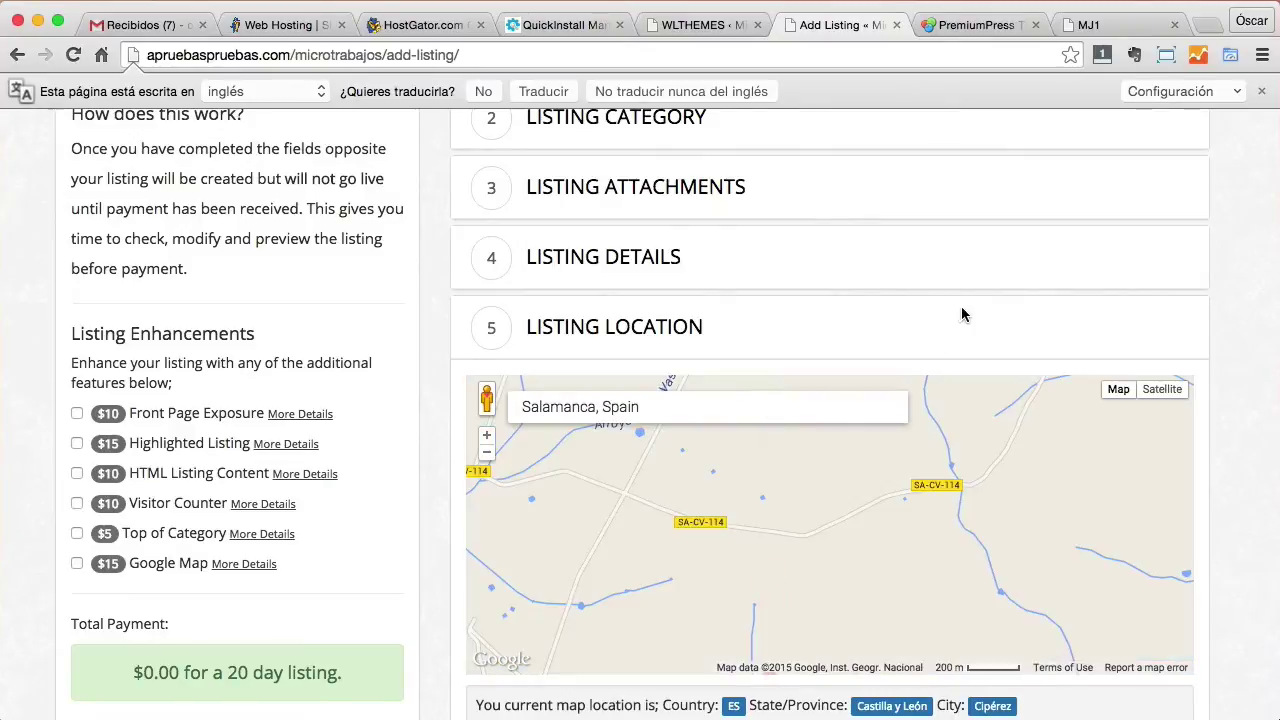
{"action": "scroll", "coordinate": [963, 311], "scroll_direction": "down", "scroll_amount": 1}
{"action": "scroll", "coordinate": [1137, 677], "scroll_direction": "down", "scroll_amount": 2}
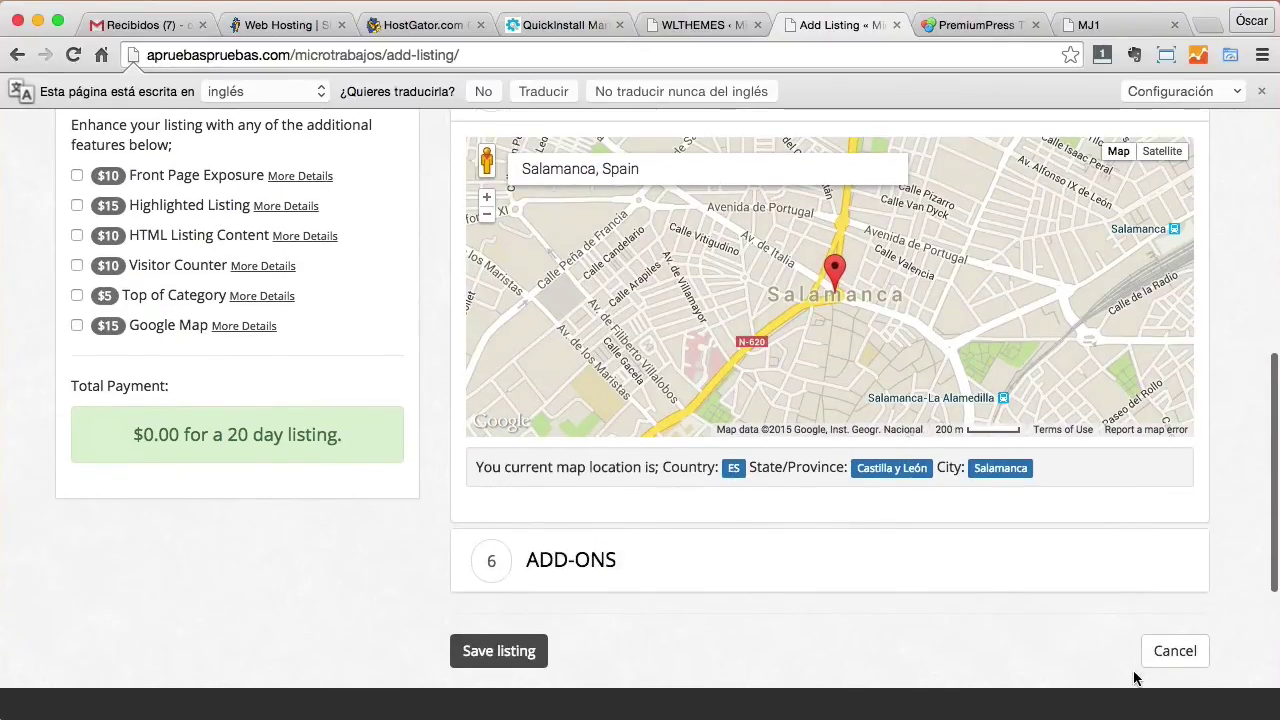
{"action": "left_click", "coordinate": [576, 560]}
{"action": "scroll", "coordinate": [729, 355], "scroll_direction": "up", "scroll_amount": 2}
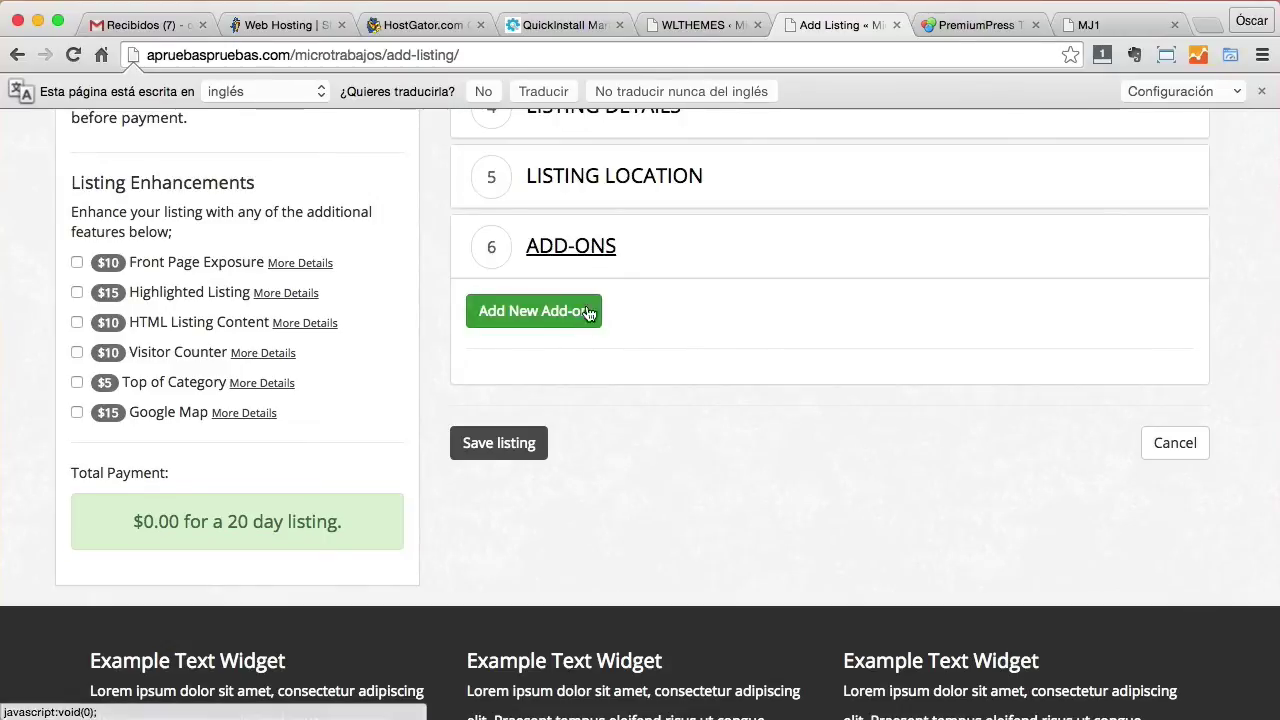
{"action": "left_click", "coordinate": [502, 445]}
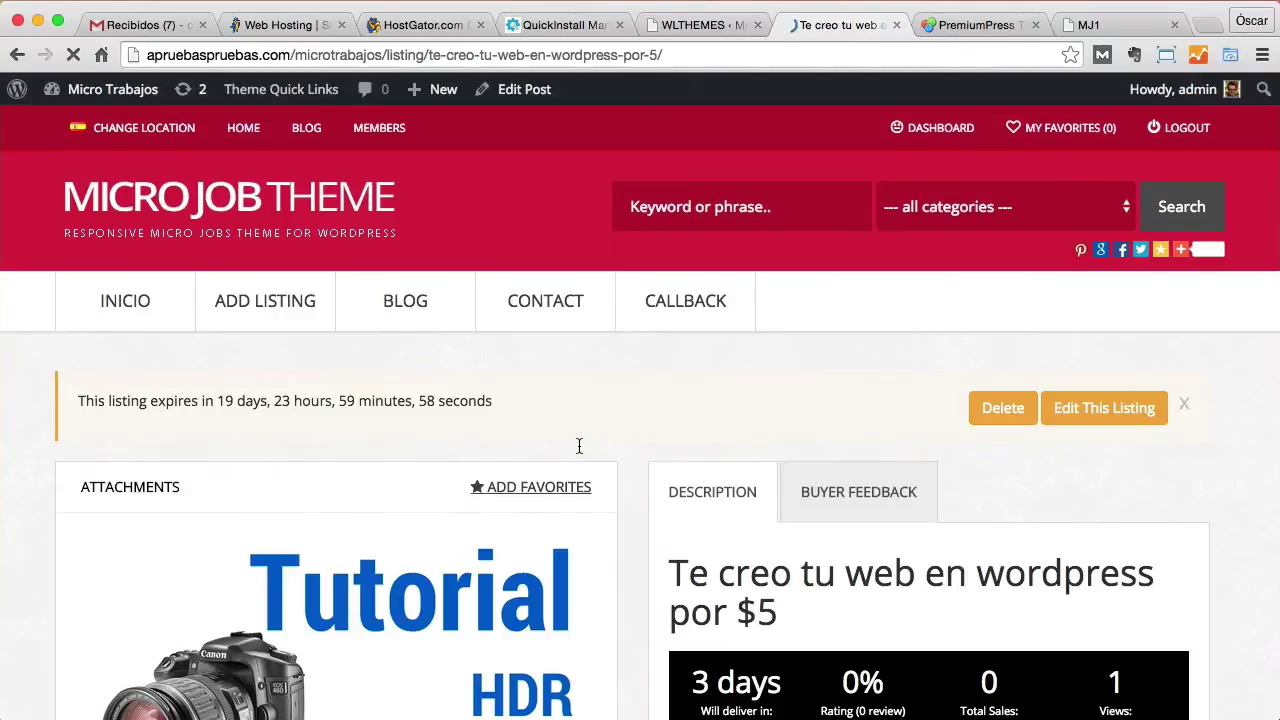
Scroll through the published 'Te creo tu web en wordpress por $5' listing page.
{"action": "scroll", "coordinate": [600, 425], "scroll_direction": "down", "scroll_amount": 5}
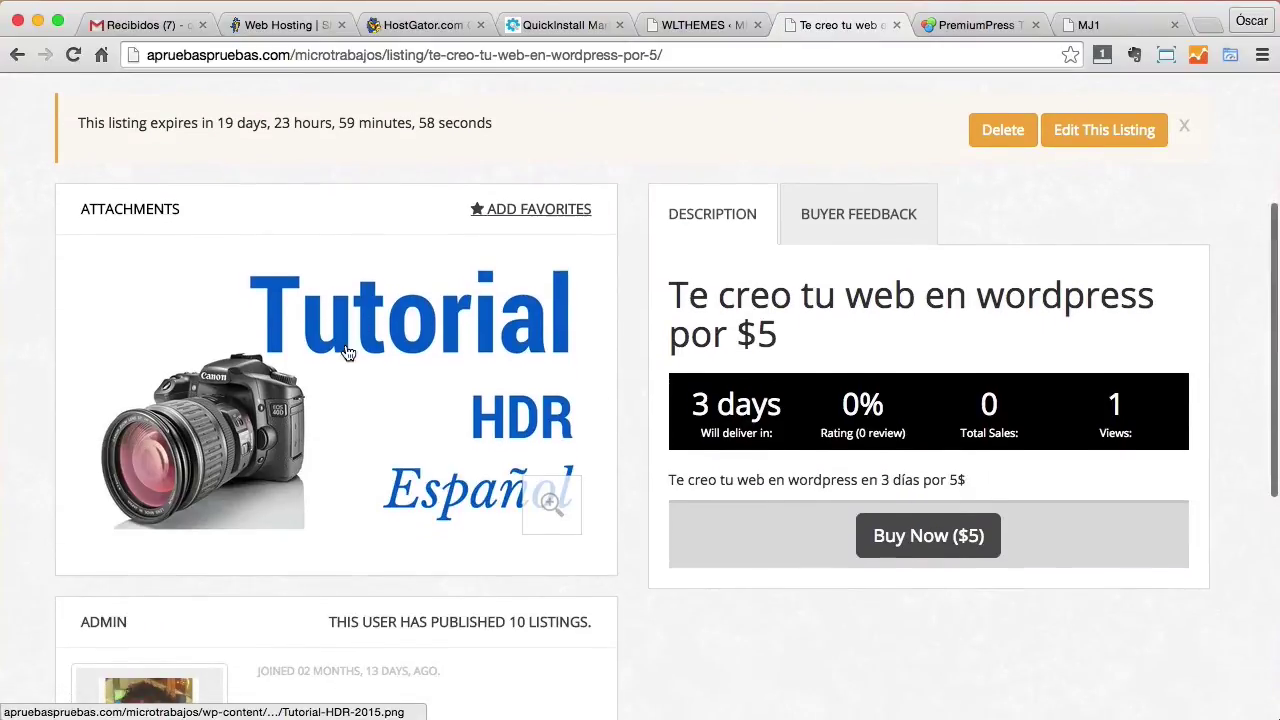
{"action": "scroll", "coordinate": [374, 380], "scroll_direction": "down", "scroll_amount": 4}
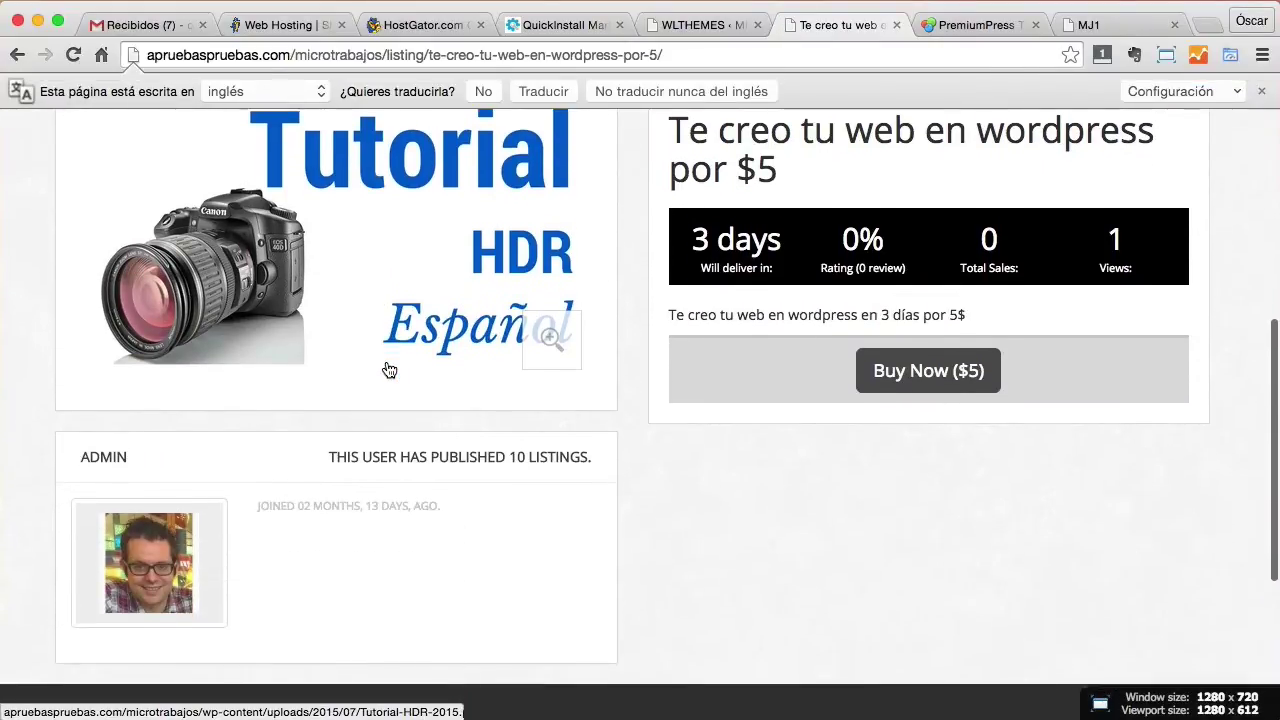
{"action": "scroll", "coordinate": [246, 446], "scroll_direction": "up", "scroll_amount": 5}
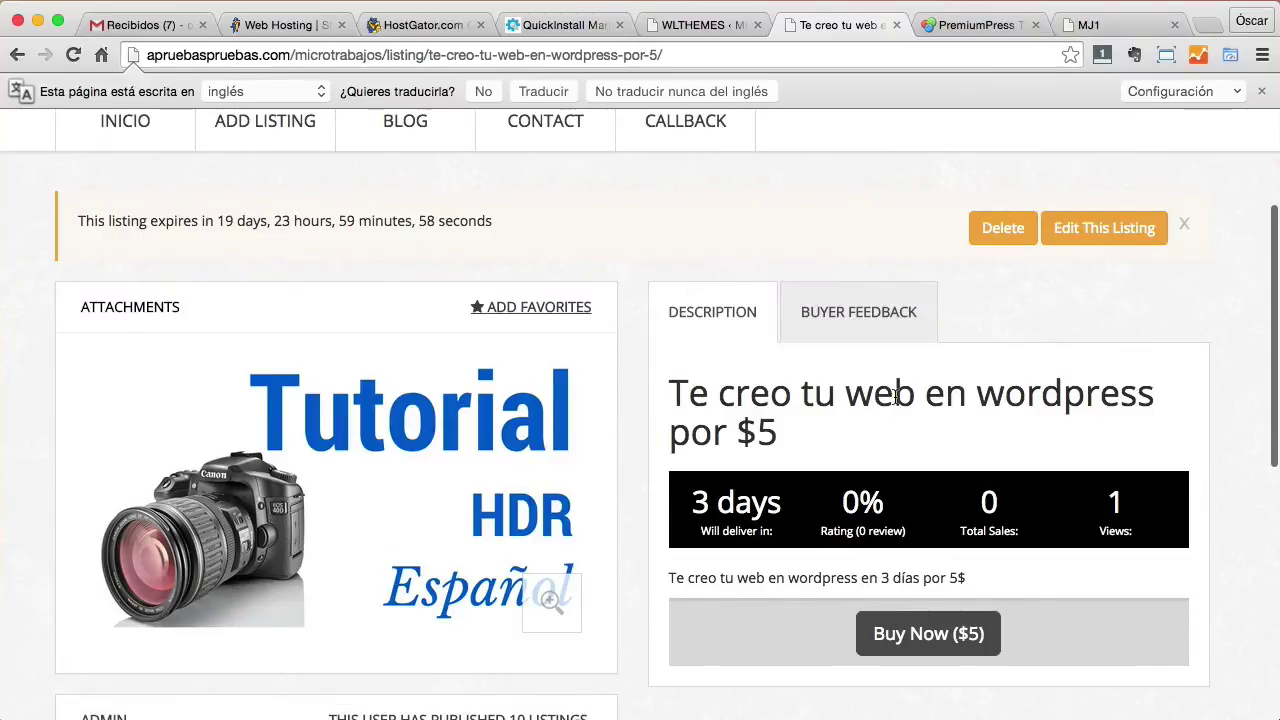
{"action": "scroll", "coordinate": [896, 396], "scroll_direction": "down", "scroll_amount": 1}
{"action": "scroll", "coordinate": [975, 395], "scroll_direction": "down", "scroll_amount": 1}
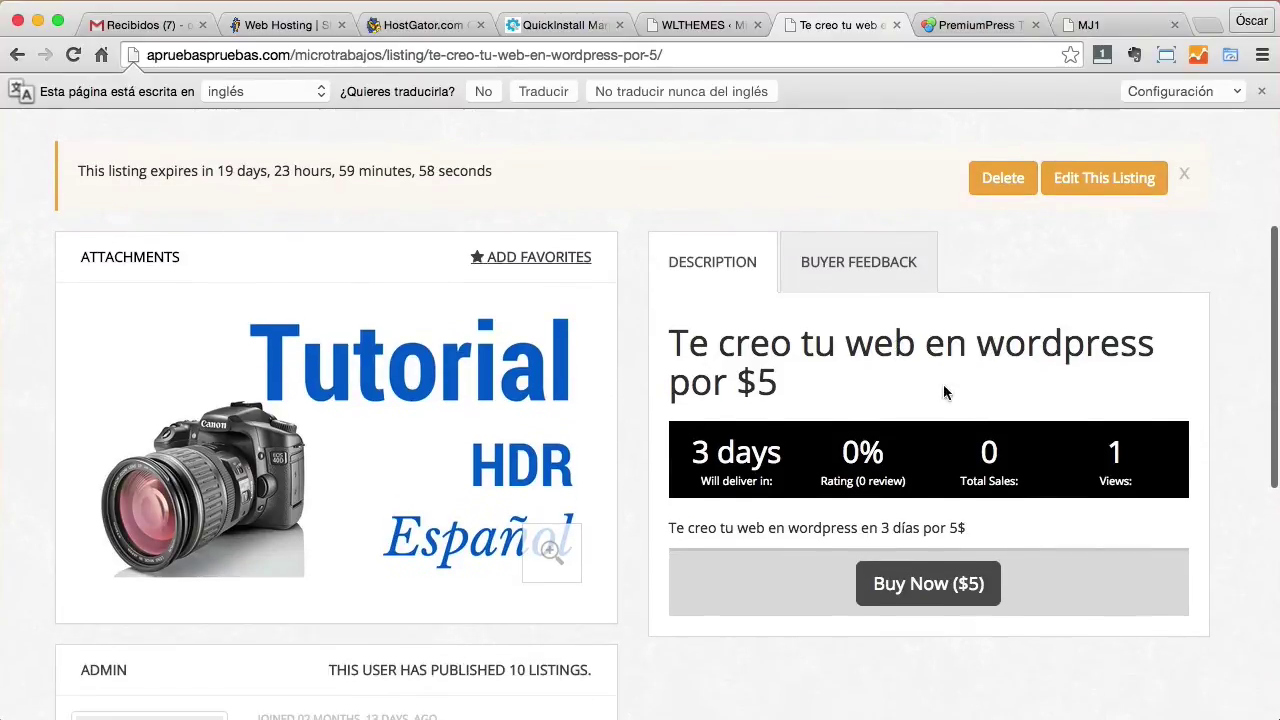
Try Buy Now, dismiss the 'cannot bid on your own item' alert, and return home.
{"action": "left_click", "coordinate": [930, 584]}
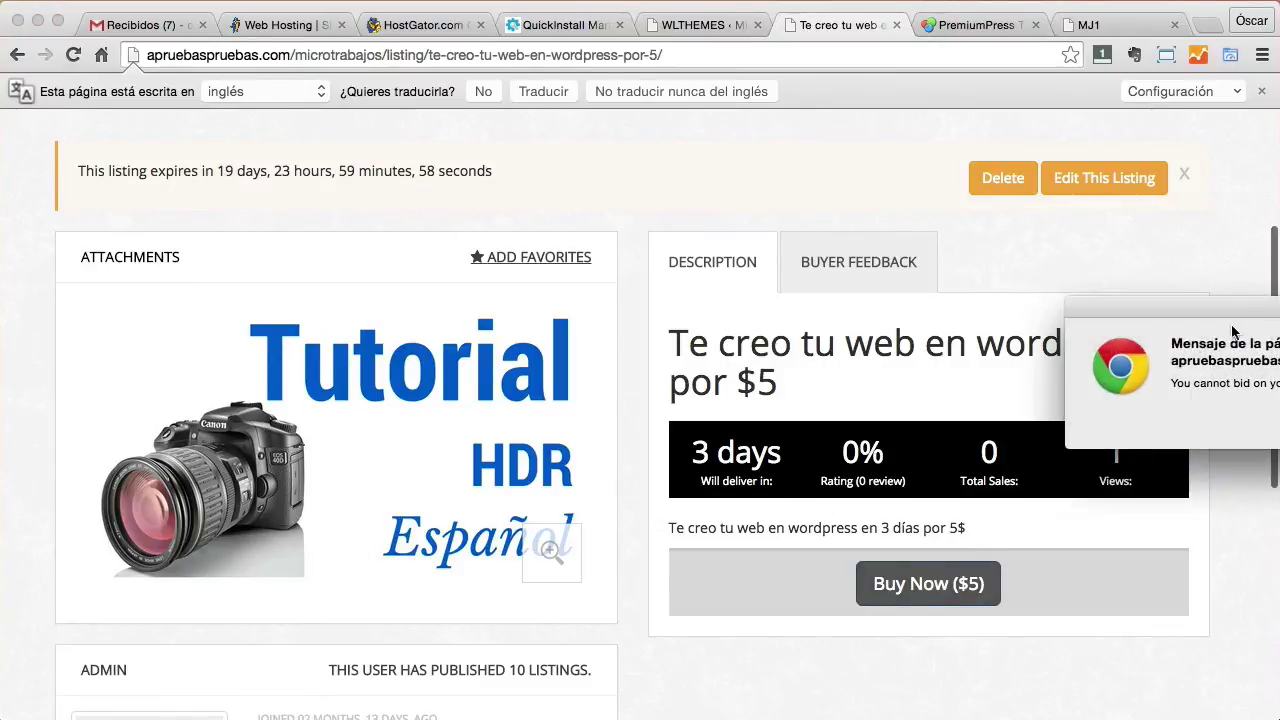
{"action": "left_click_drag", "start_coordinate": [1228, 320], "coordinate": [606, 240]}
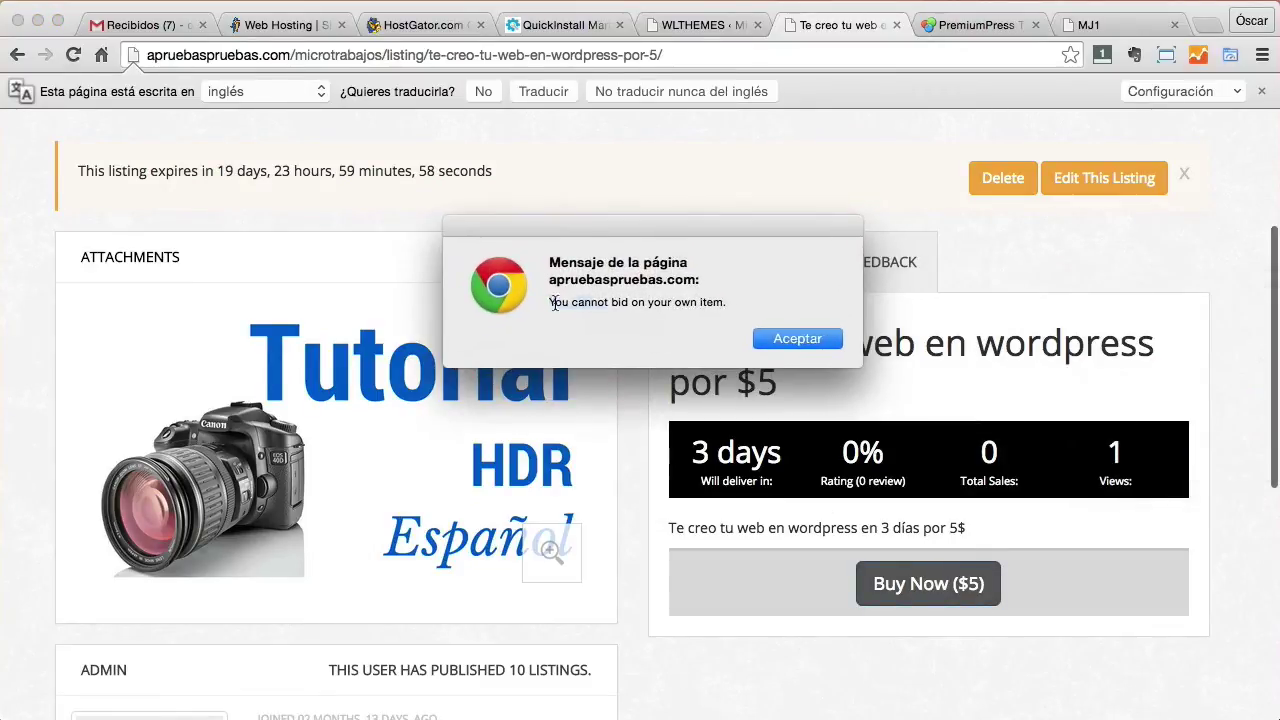
{"action": "left_click_drag", "start_coordinate": [549, 304], "coordinate": [737, 304]}
{"action": "left_click", "coordinate": [800, 339]}
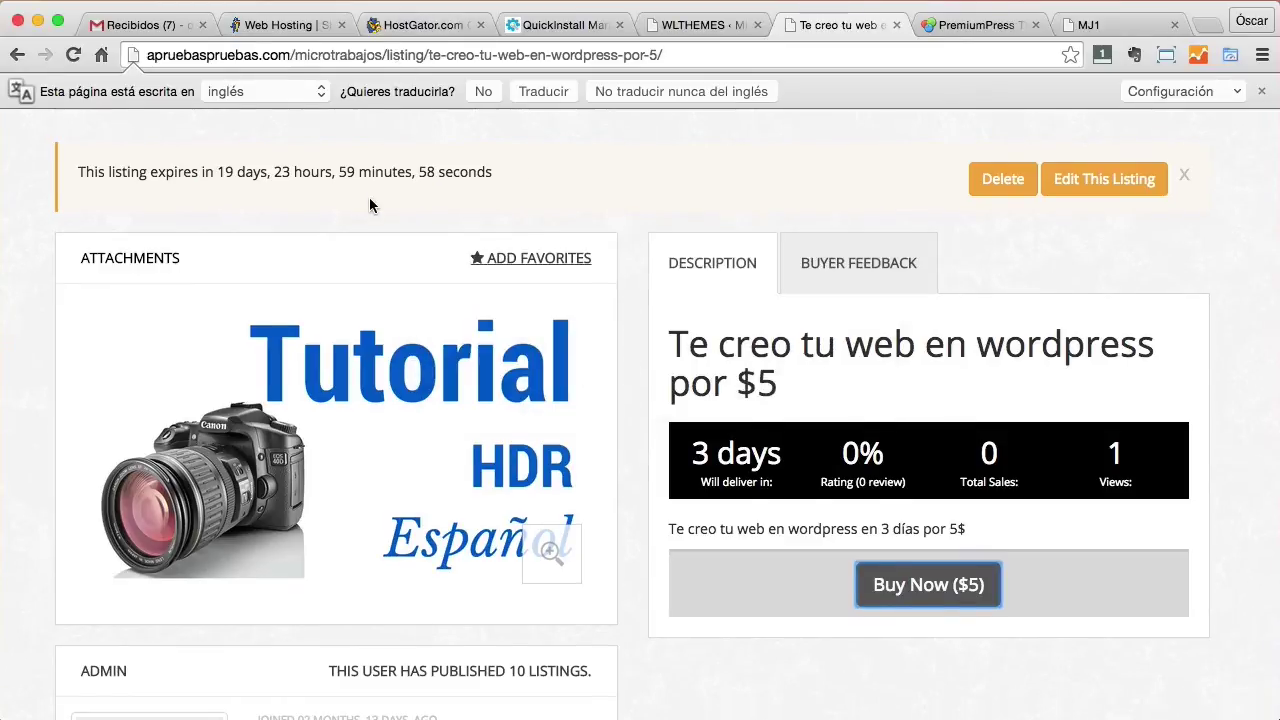
{"action": "scroll", "coordinate": [369, 205], "scroll_direction": "up", "scroll_amount": 5}
{"action": "left_click", "coordinate": [160, 234]}
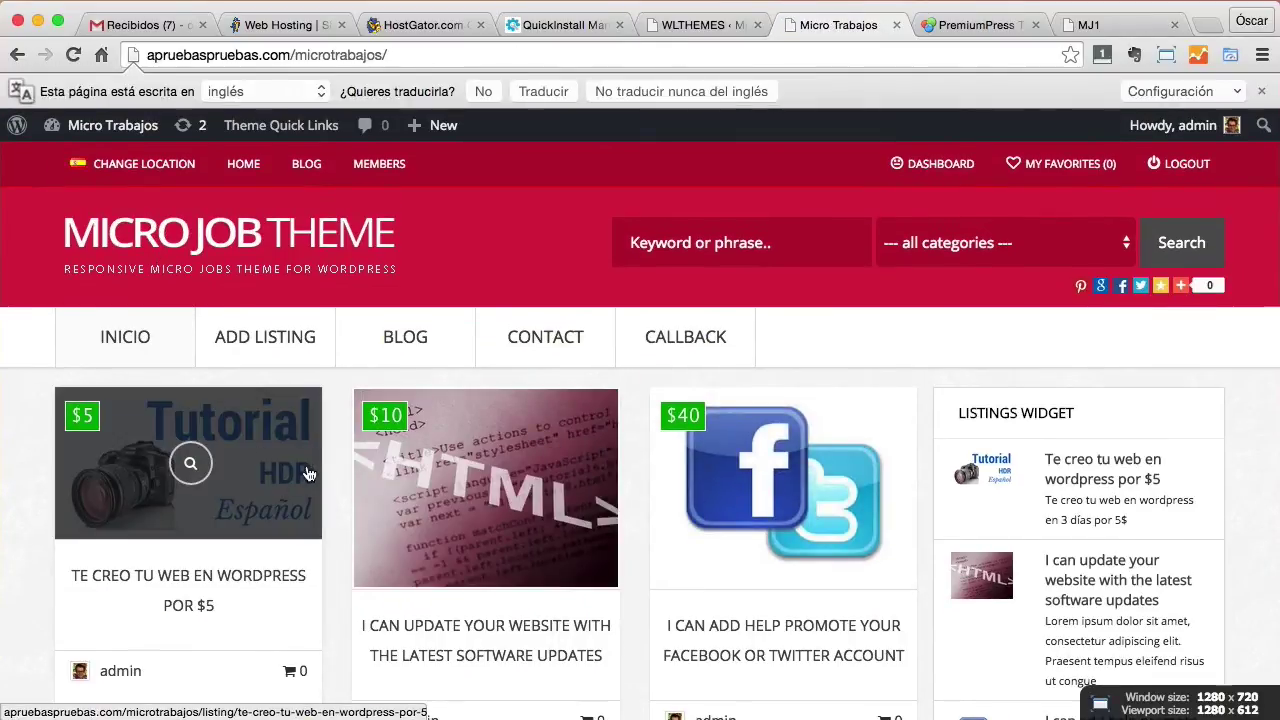
Copy the Micro Trabajos home page URL and open a new incognito window.
{"action": "scroll", "coordinate": [330, 560], "scroll_direction": "down", "scroll_amount": 2}
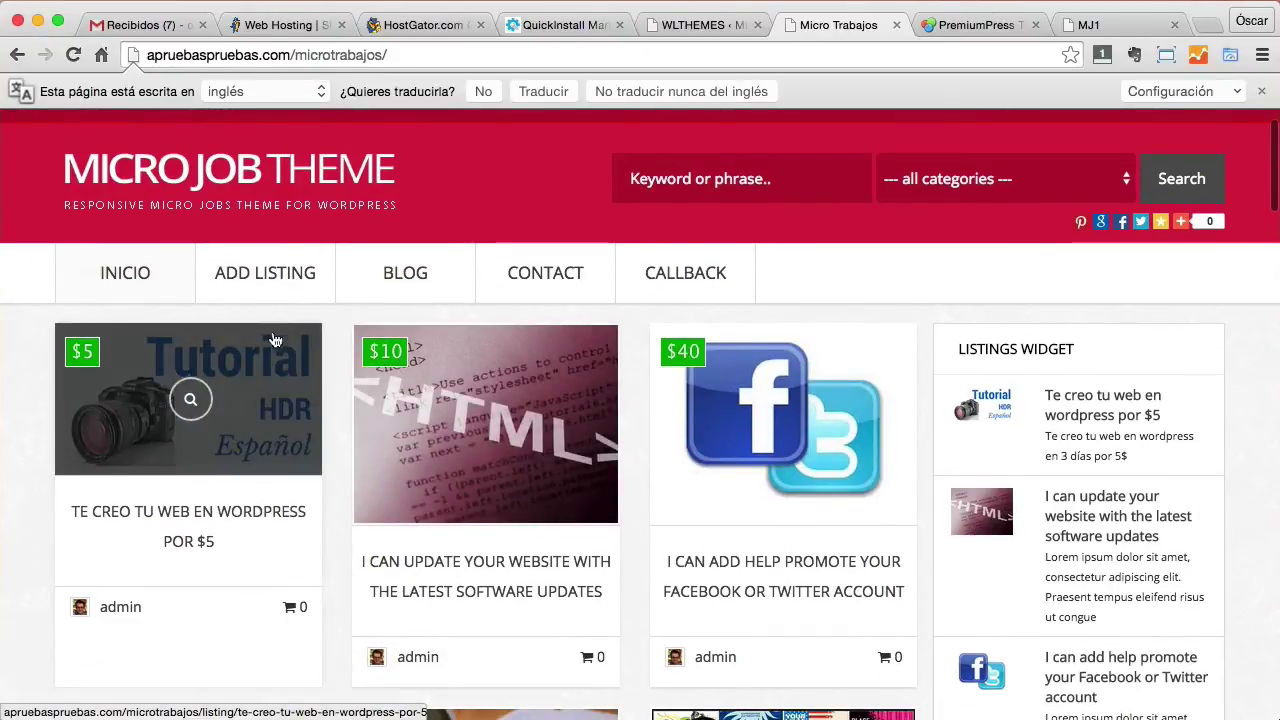
{"action": "left_click", "coordinate": [308, 55]}
{"action": "double_click", "coordinate": [308, 55]}
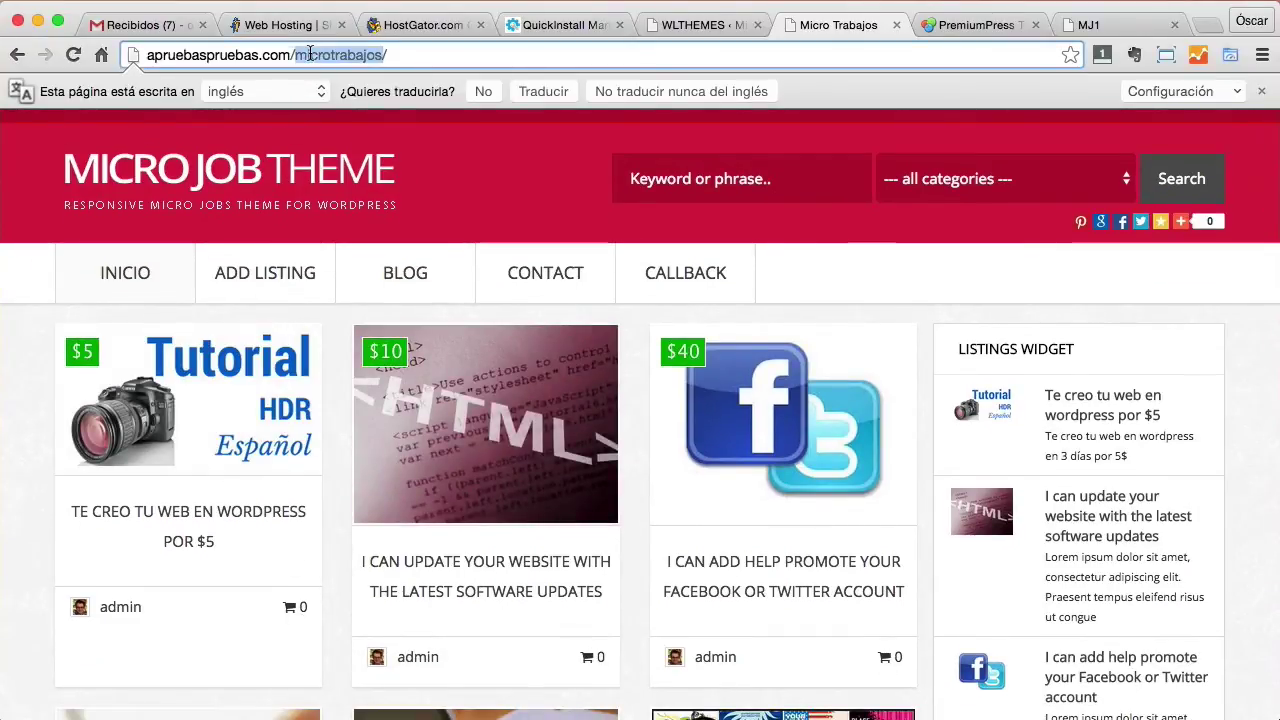
{"action": "left_click", "coordinate": [308, 55]}
{"action": "key", "text": "super+c"}
{"action": "left_click", "coordinate": [1262, 55]}
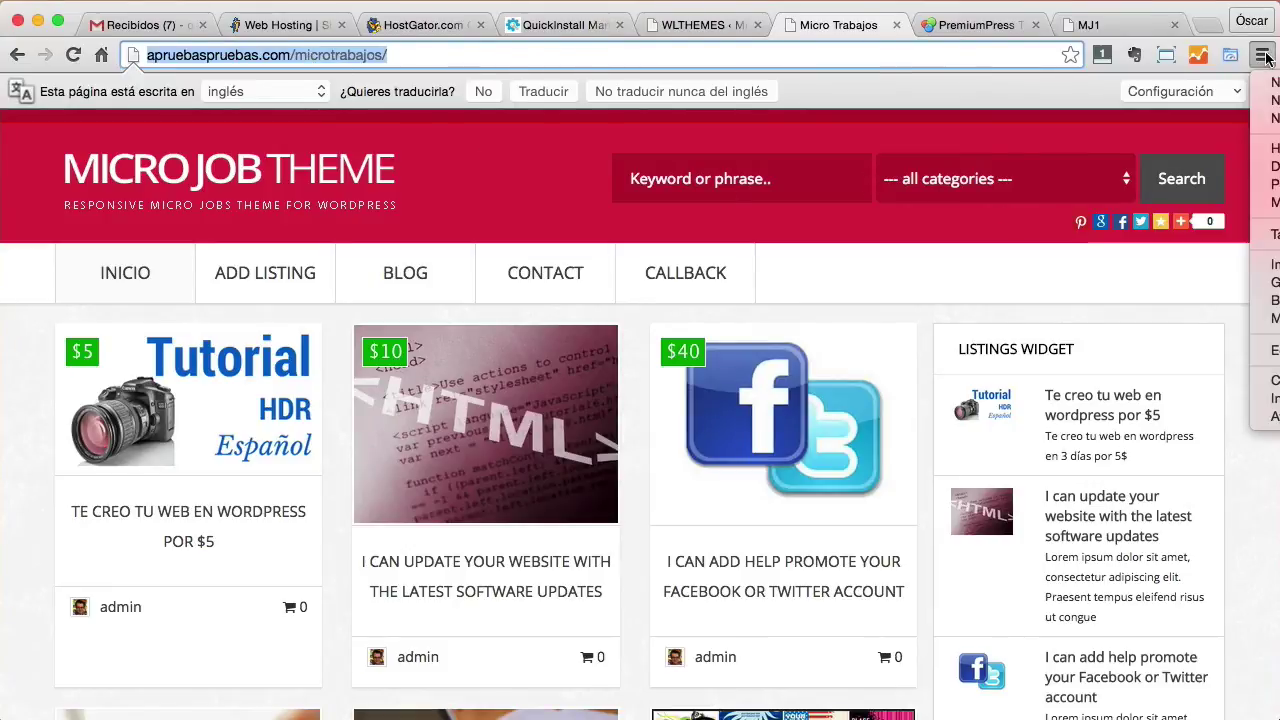
{"action": "left_click", "coordinate": [938, 62]}
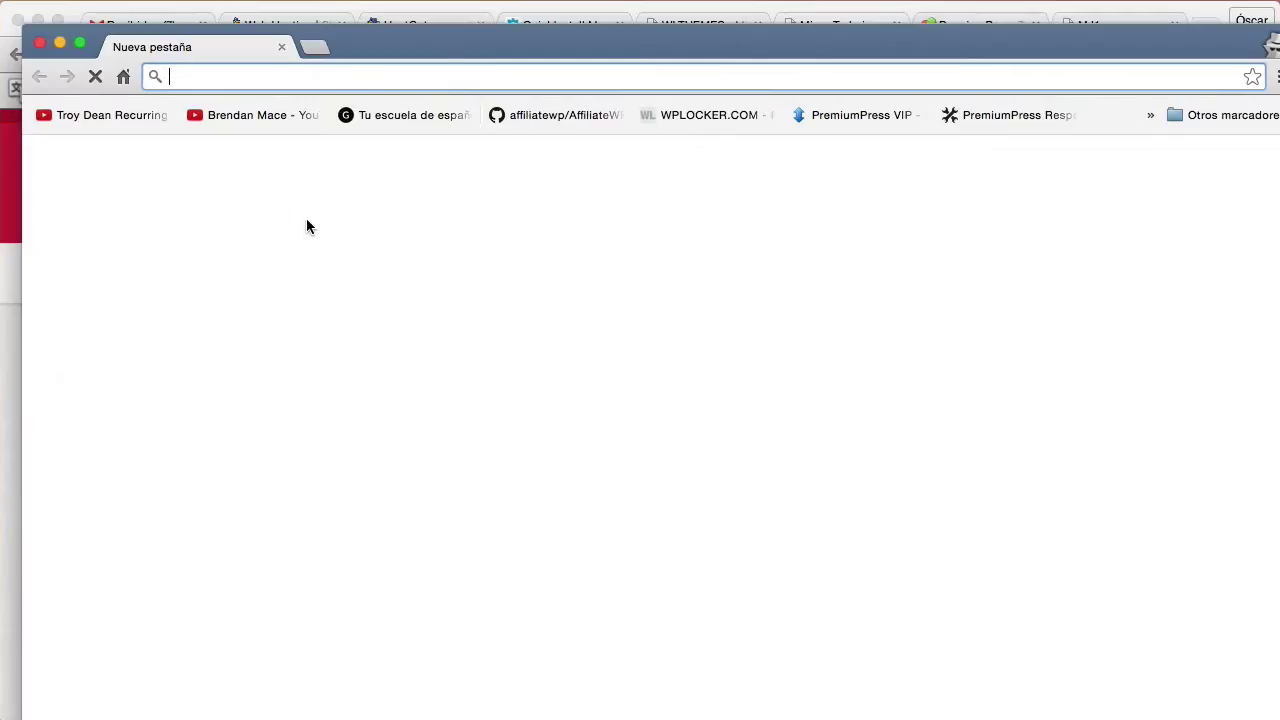
Maximize the incognito window and load the copied site address.
{"action": "left_click_drag", "start_coordinate": [434, 33], "coordinate": [409, 6]}
{"action": "key", "text": "super+v"}
{"action": "key", "text": "Return"}
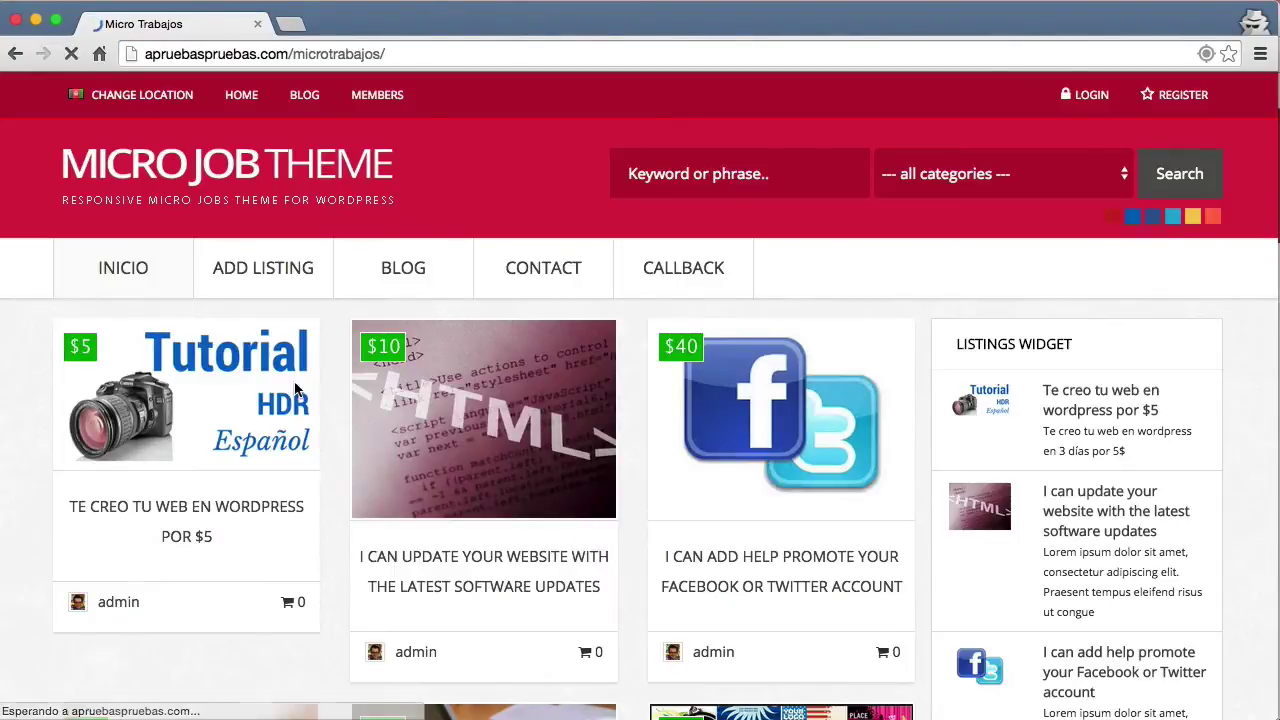
Open the $5 Te creo tu web listing, try Buy Now as a visitor, then close incognito.
{"action": "left_click", "coordinate": [254, 426]}
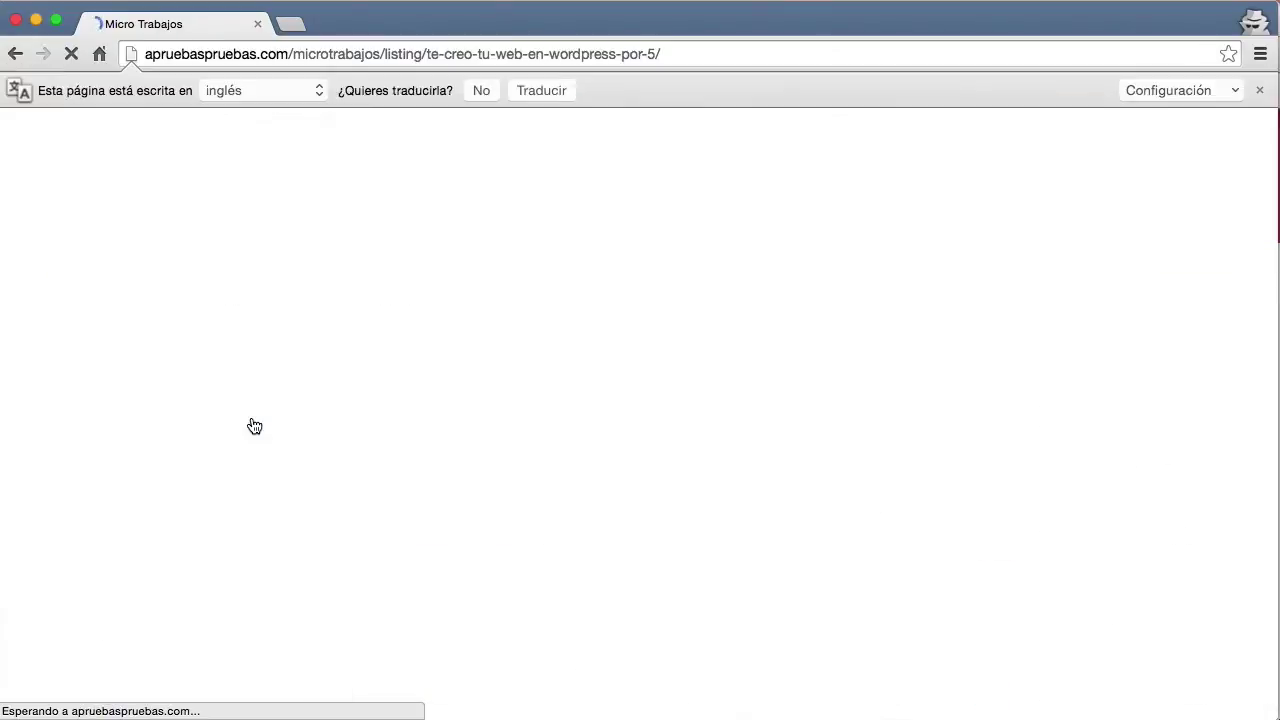
{"action": "scroll", "coordinate": [541, 462], "scroll_direction": "down", "scroll_amount": 5}
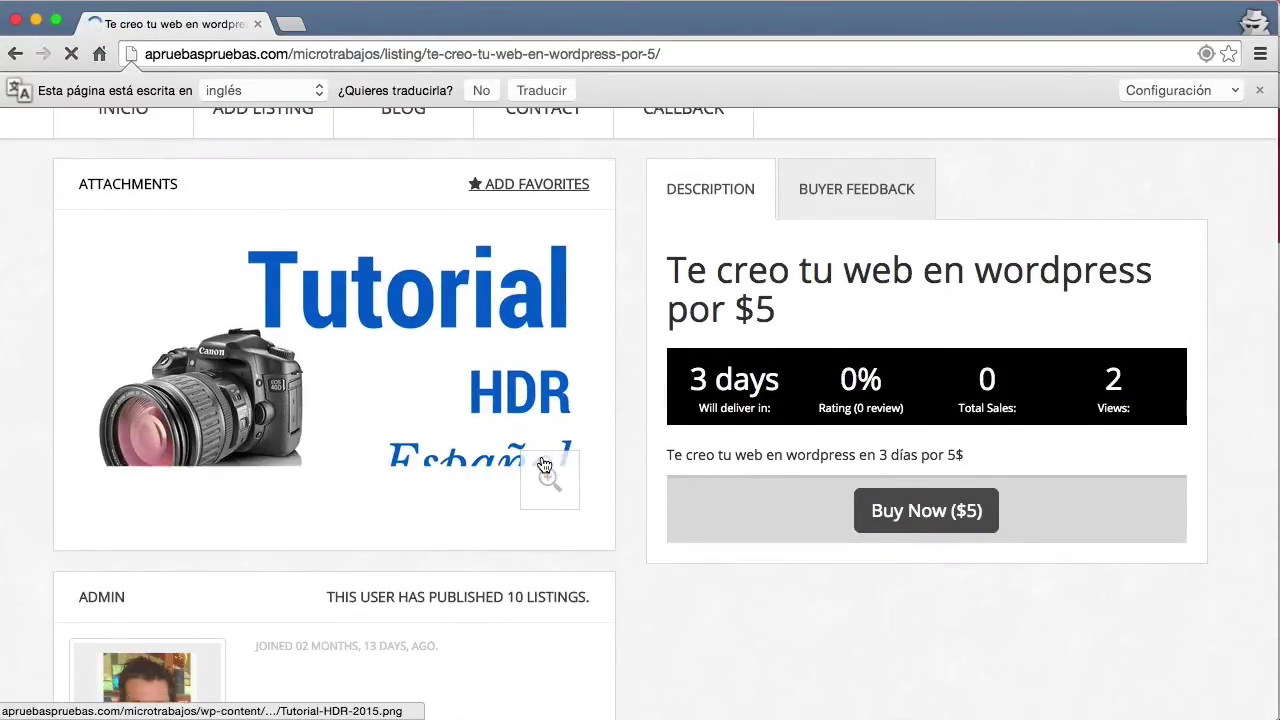
{"action": "left_click", "coordinate": [891, 494]}
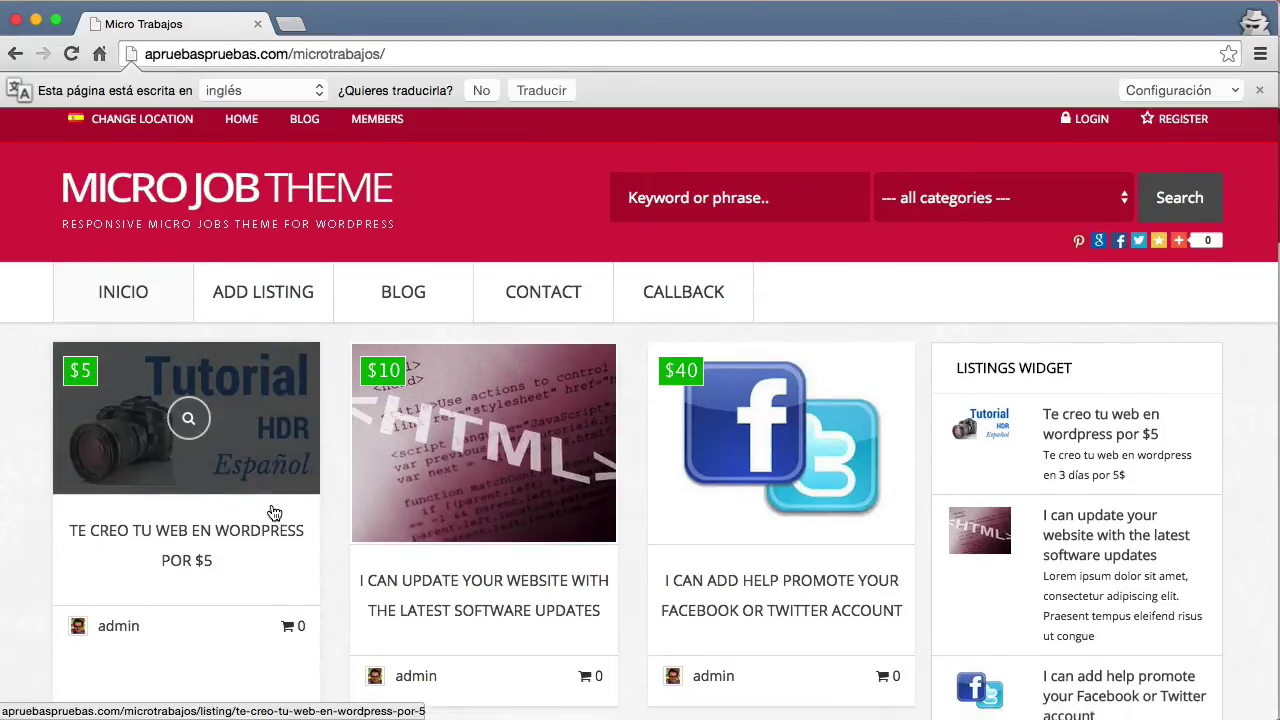
{"action": "scroll", "coordinate": [255, 470], "scroll_direction": "down", "scroll_amount": 2}
{"action": "scroll", "coordinate": [255, 420], "scroll_direction": "down", "scroll_amount": 2}
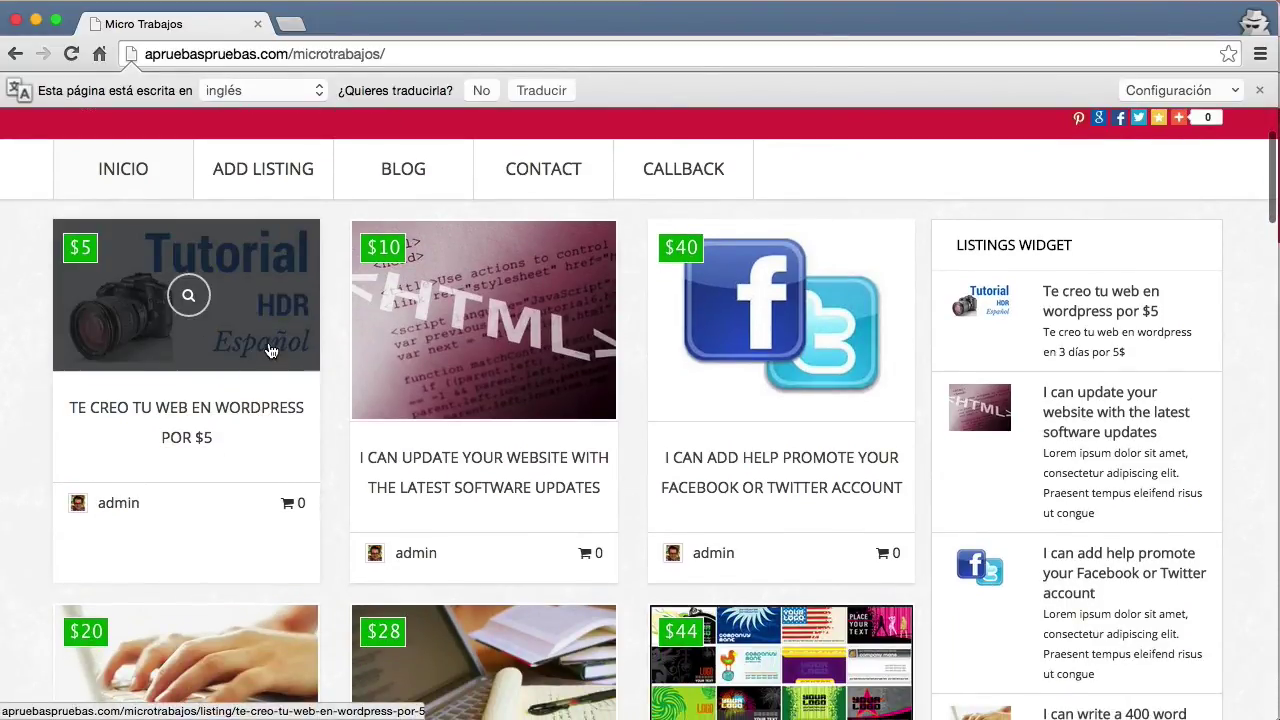
{"action": "left_click", "coordinate": [15, 20]}
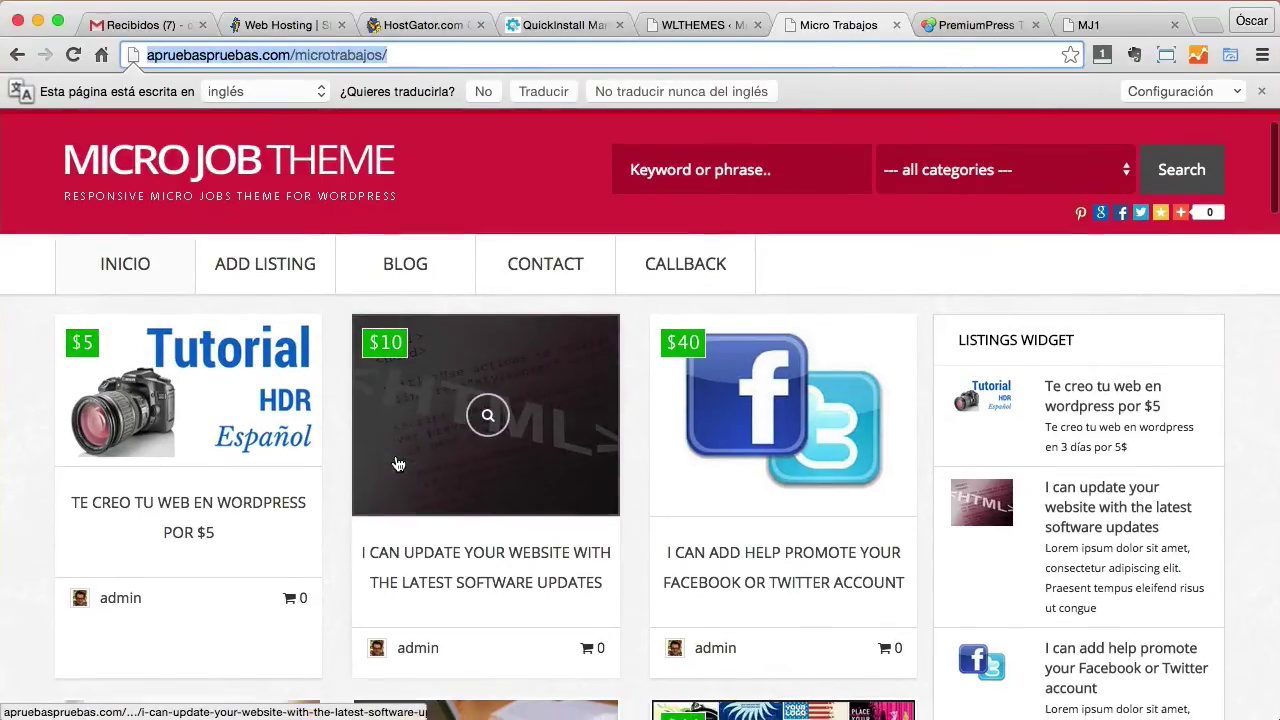
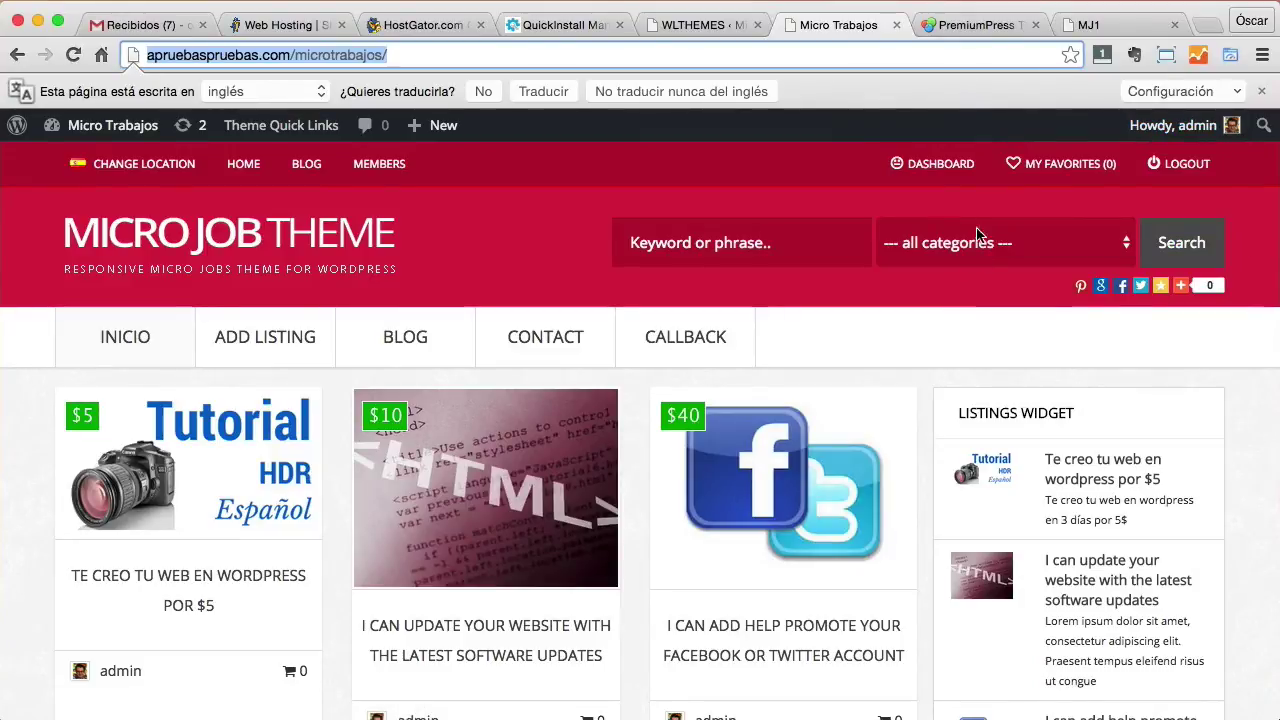
Check in a private window whether a logged-out visitor can register on the Micro Trabajos site.
{"action": "left_click", "coordinate": [1262, 55]}
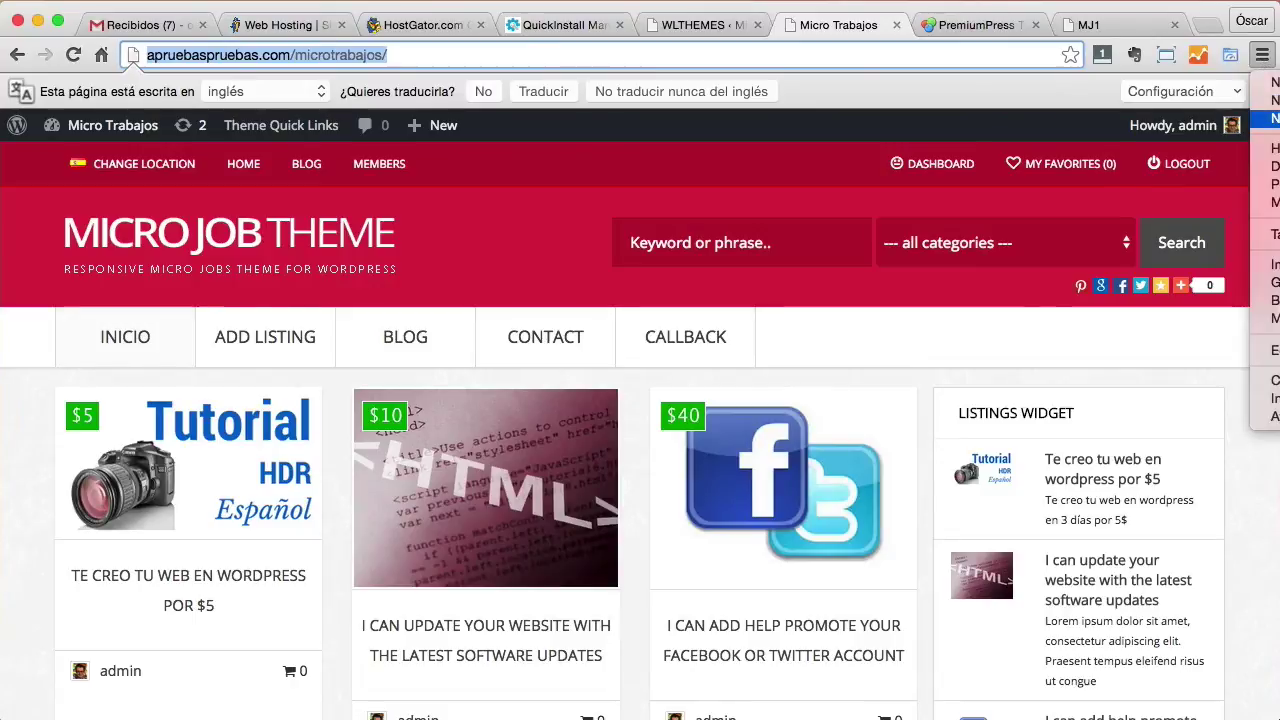
{"action": "left_click", "coordinate": [1266, 118]}
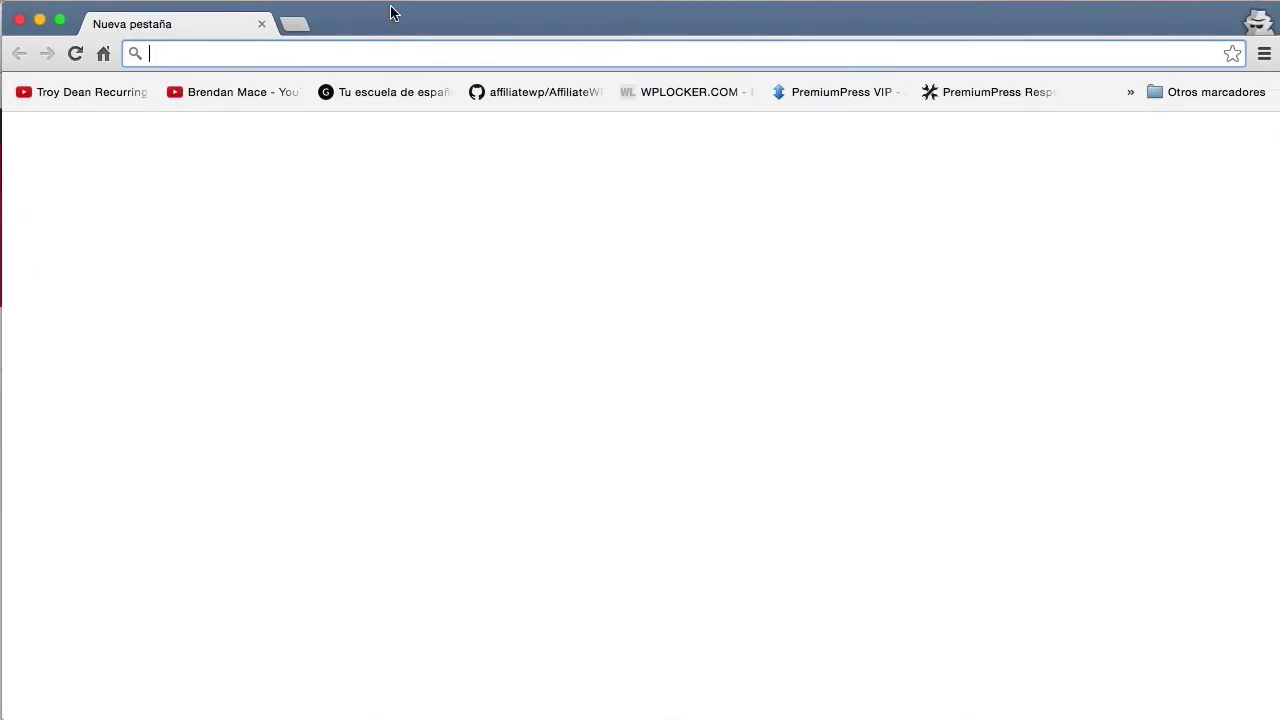
{"action": "type", "text": "http://apruebaspruebas.com/microtrabajos/"}
{"action": "key", "text": "Return"}
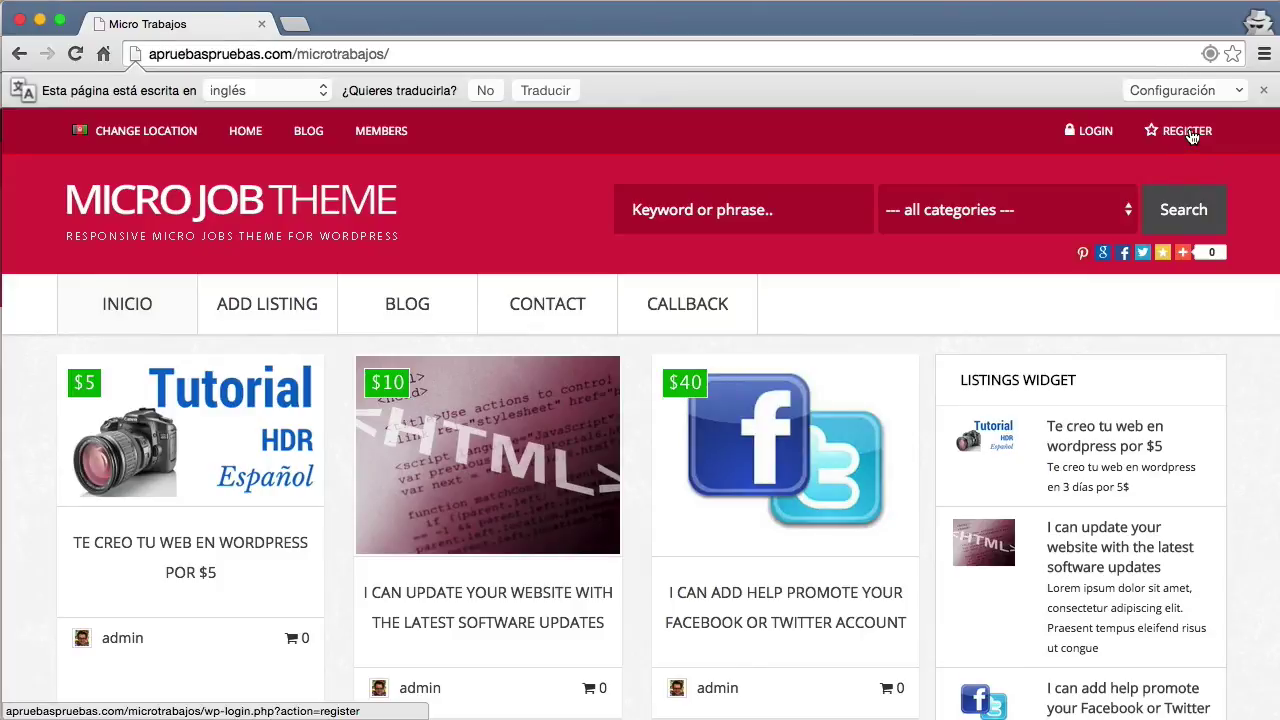
{"action": "left_click", "coordinate": [1190, 133]}
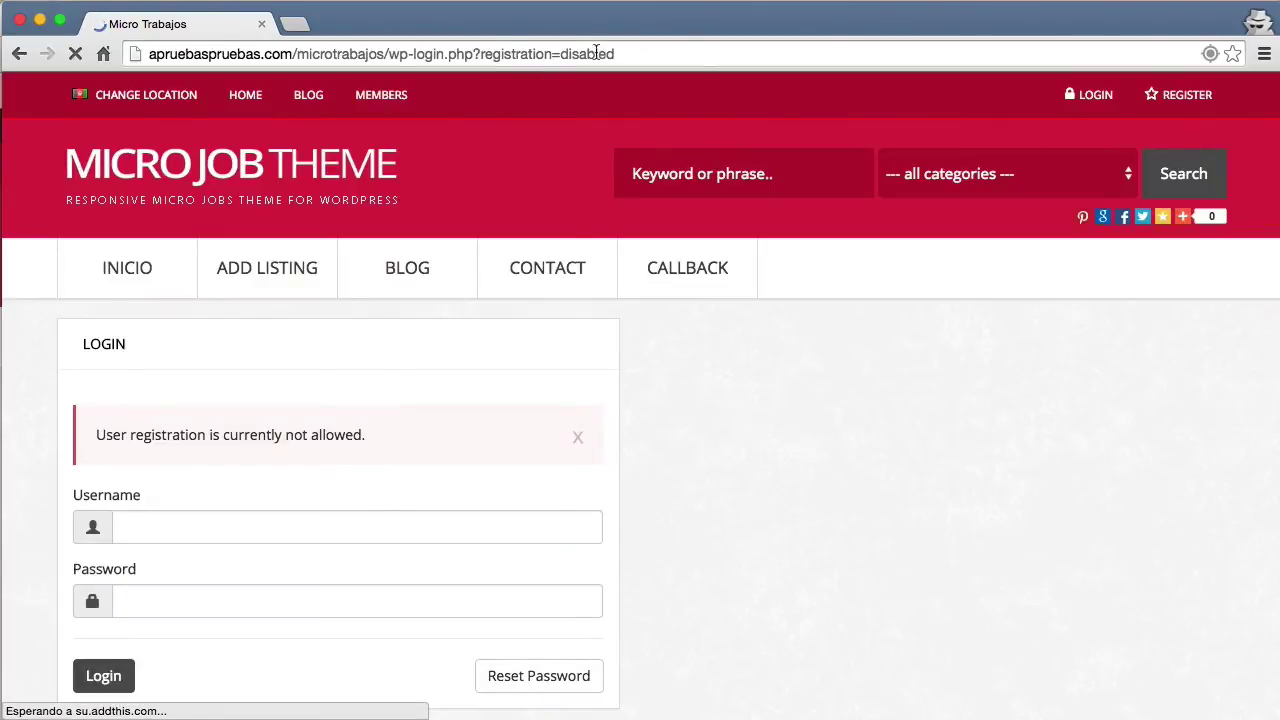
{"action": "key", "text": "super+bracketleft"}
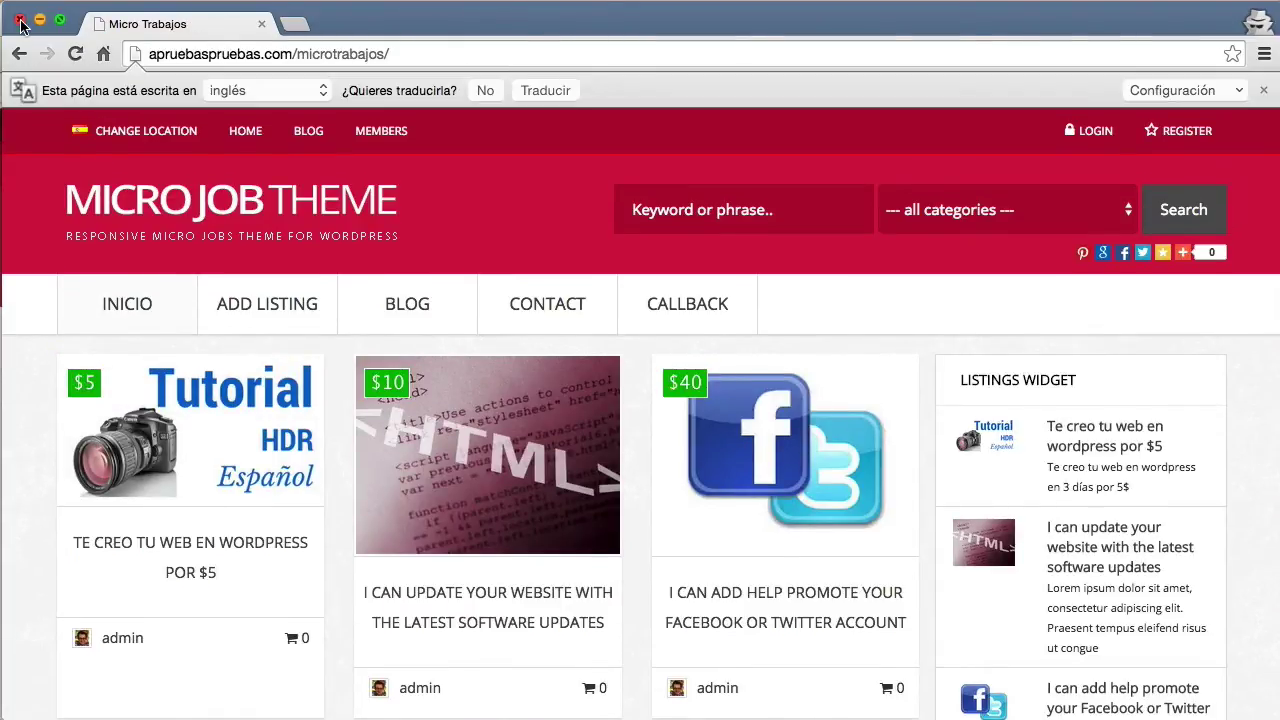
{"action": "left_click", "coordinate": [20, 24]}
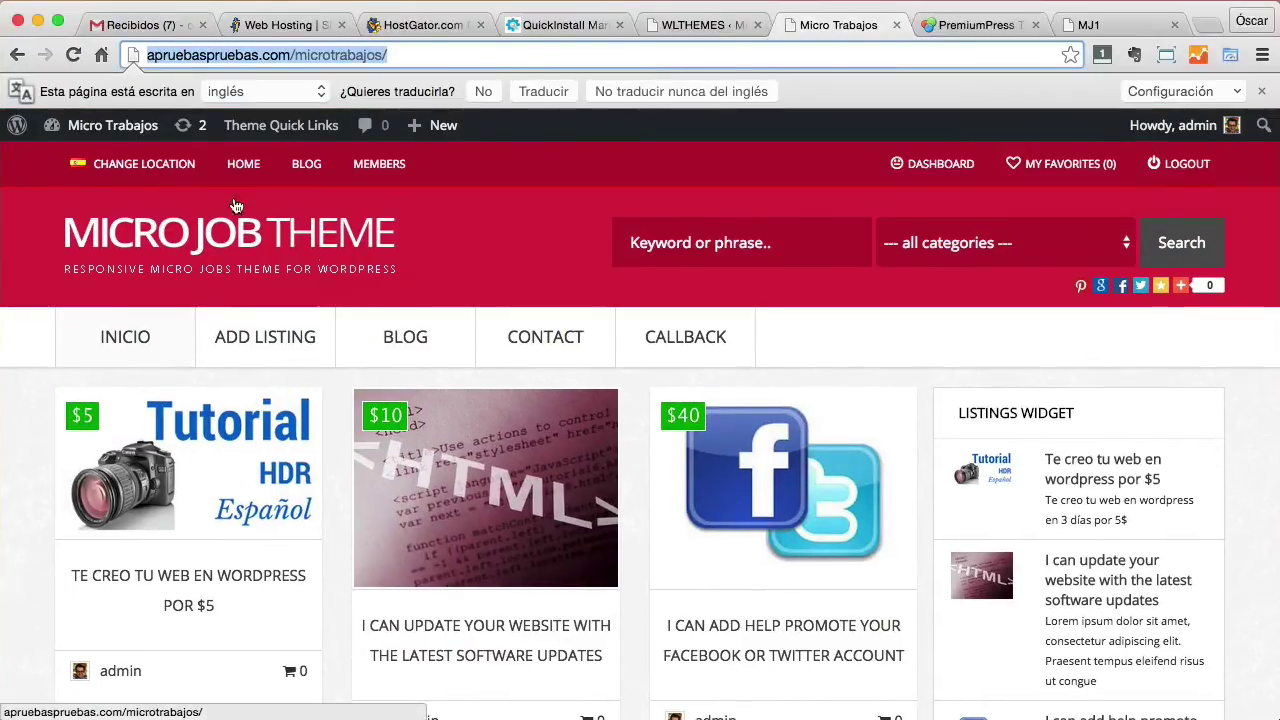
Go to the admin dashboard and look through the theme's Listing Setup settings.
{"action": "mouse_move", "coordinate": [115, 130]}
{"action": "left_click", "coordinate": [100, 162]}
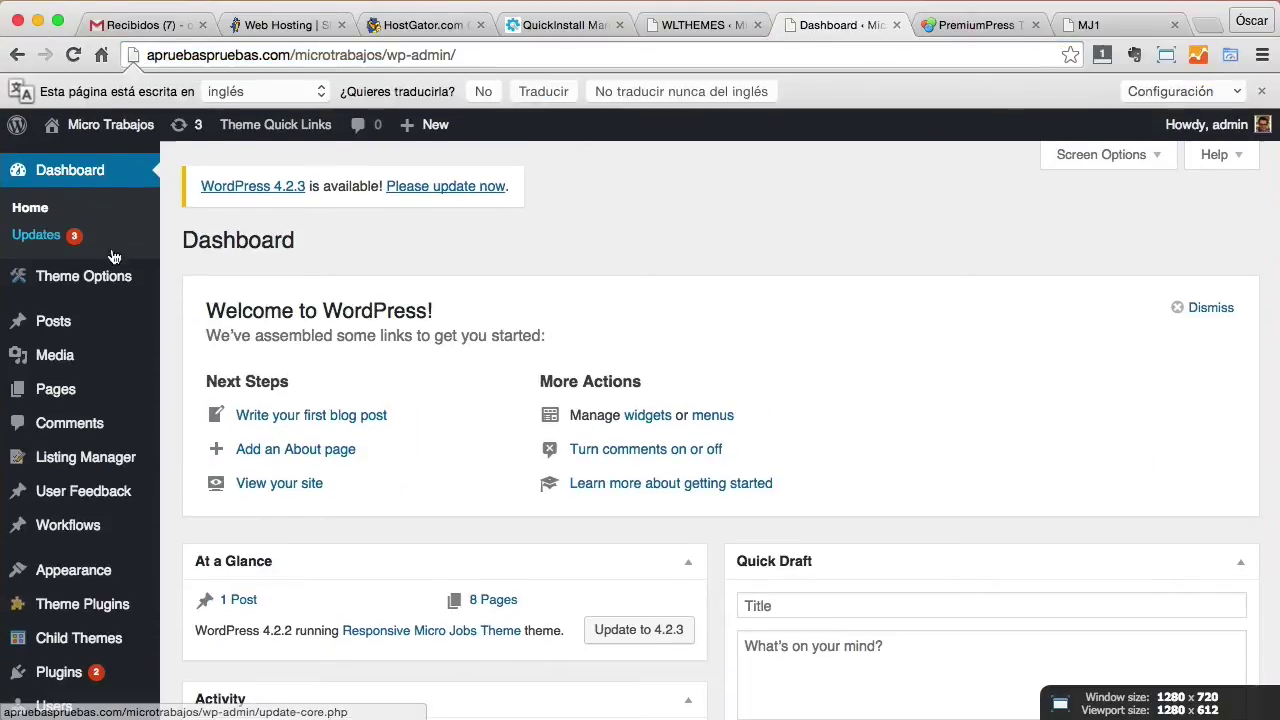
{"action": "mouse_move", "coordinate": [110, 282]}
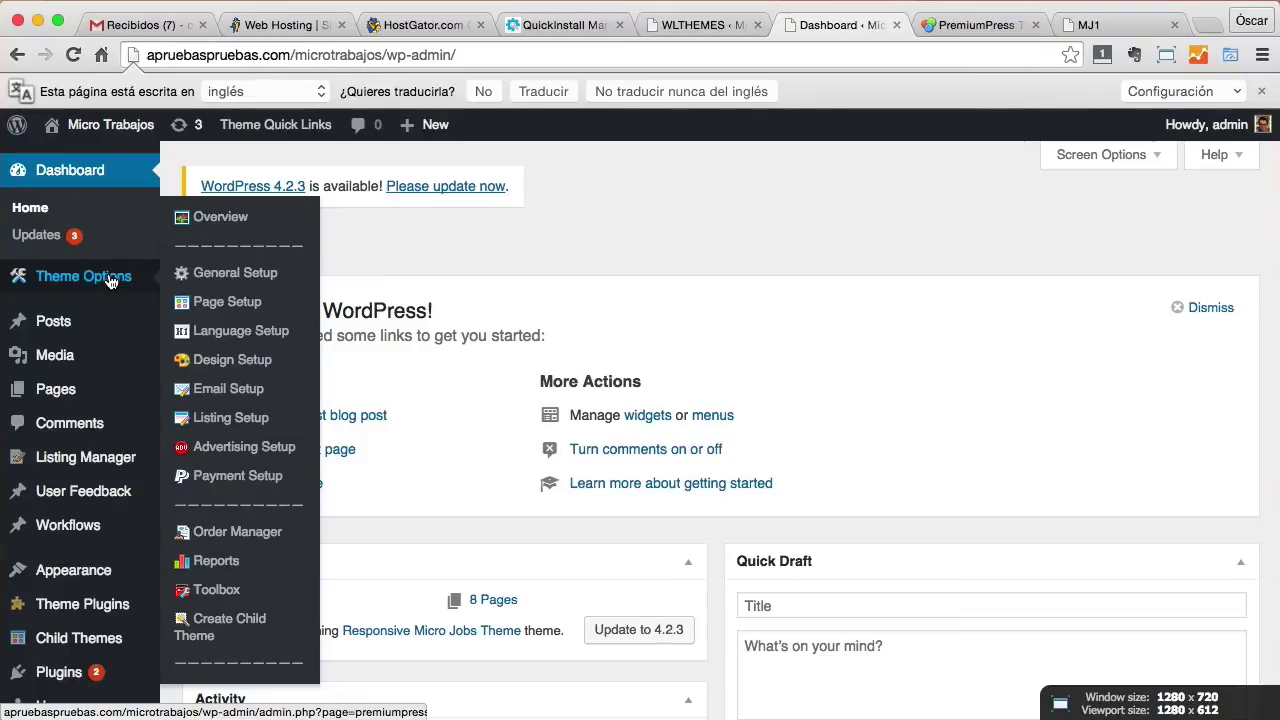
{"action": "left_click", "coordinate": [243, 417]}
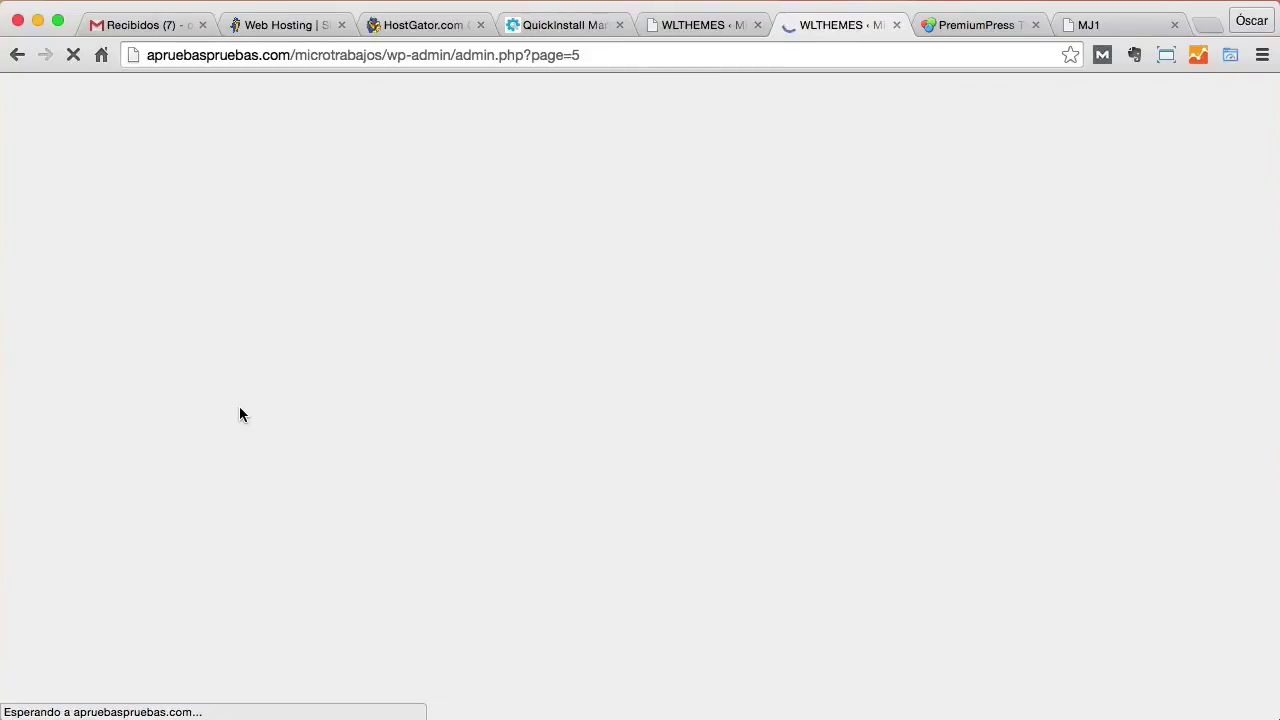
{"action": "scroll", "coordinate": [283, 397], "scroll_direction": "down", "scroll_amount": 5}
{"action": "scroll", "coordinate": [283, 405], "scroll_direction": "up", "scroll_amount": 5}
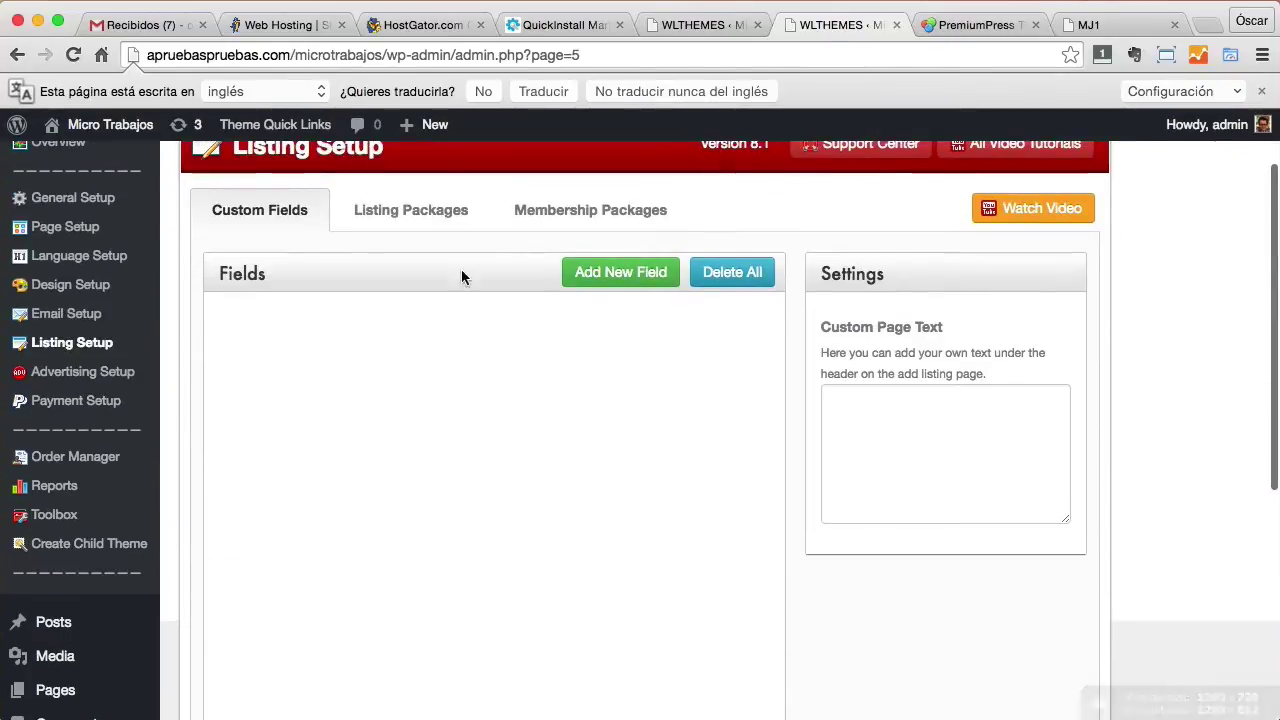
{"action": "scroll", "coordinate": [437, 287], "scroll_direction": "up", "scroll_amount": 2}
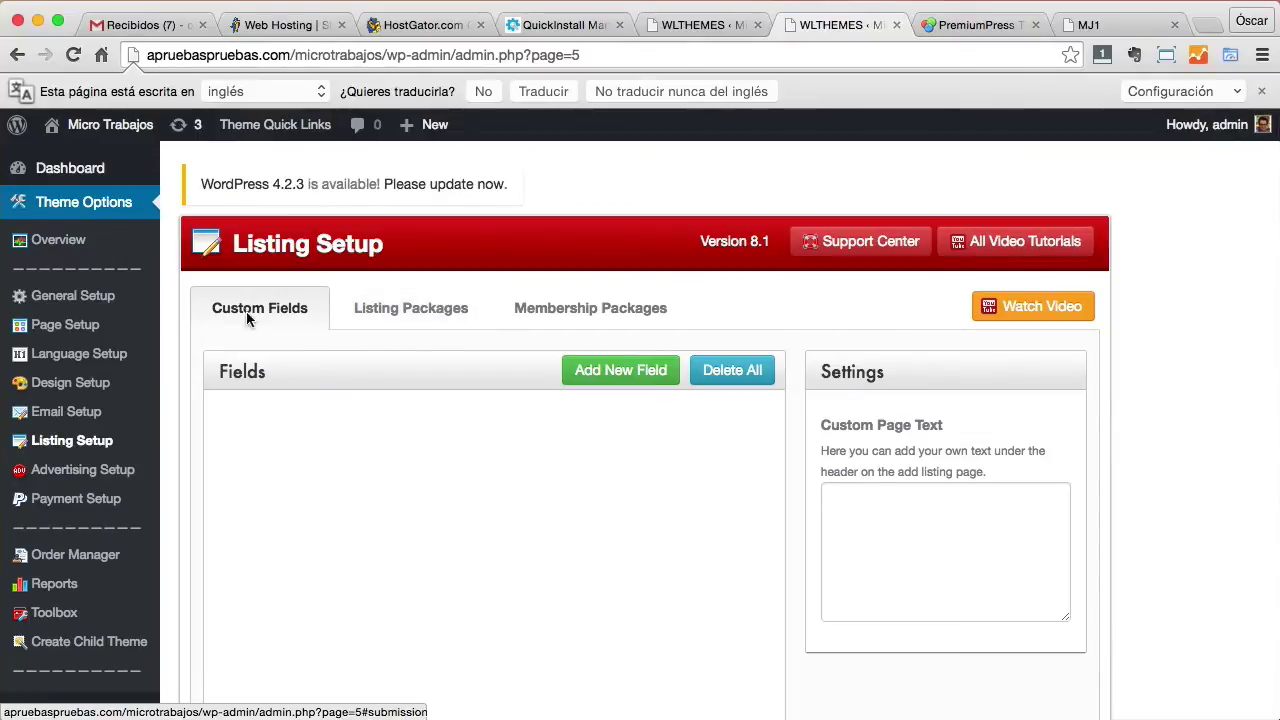
Turn on Allow Visitors to Register Accounts and Create Passwords in General Setup > Registration.
{"action": "left_click", "coordinate": [110, 302]}
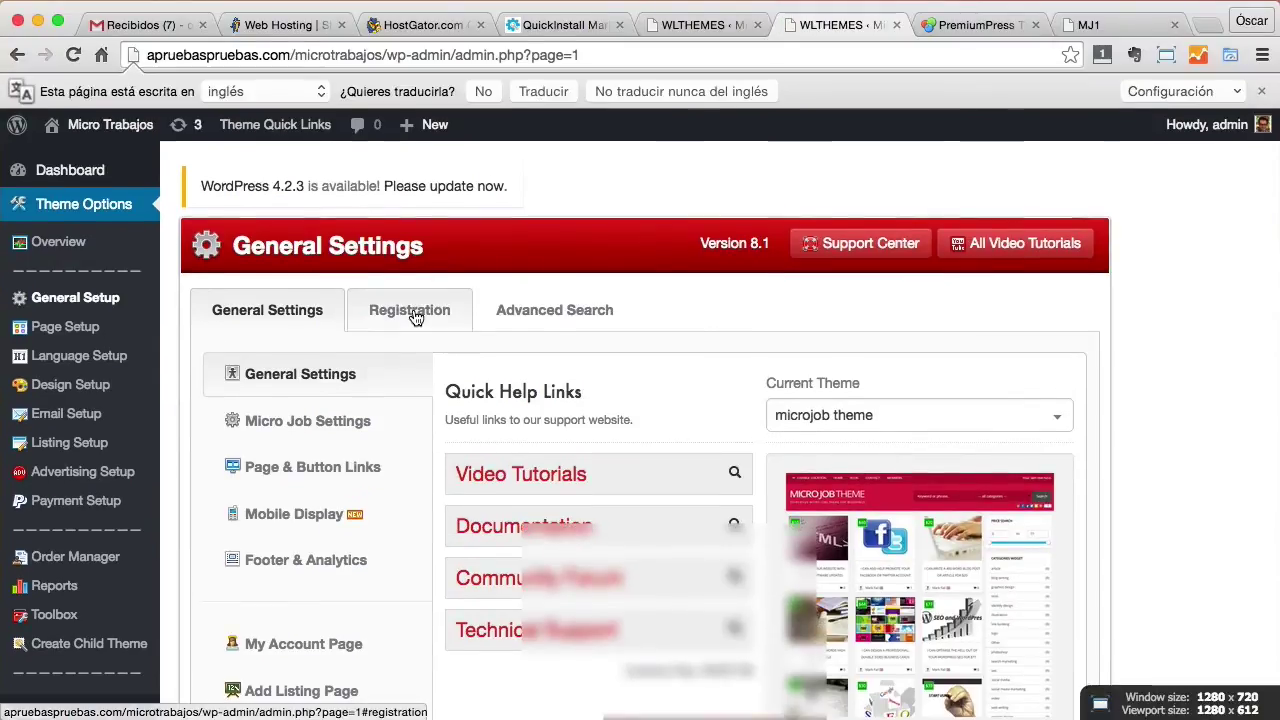
{"action": "left_click", "coordinate": [413, 312]}
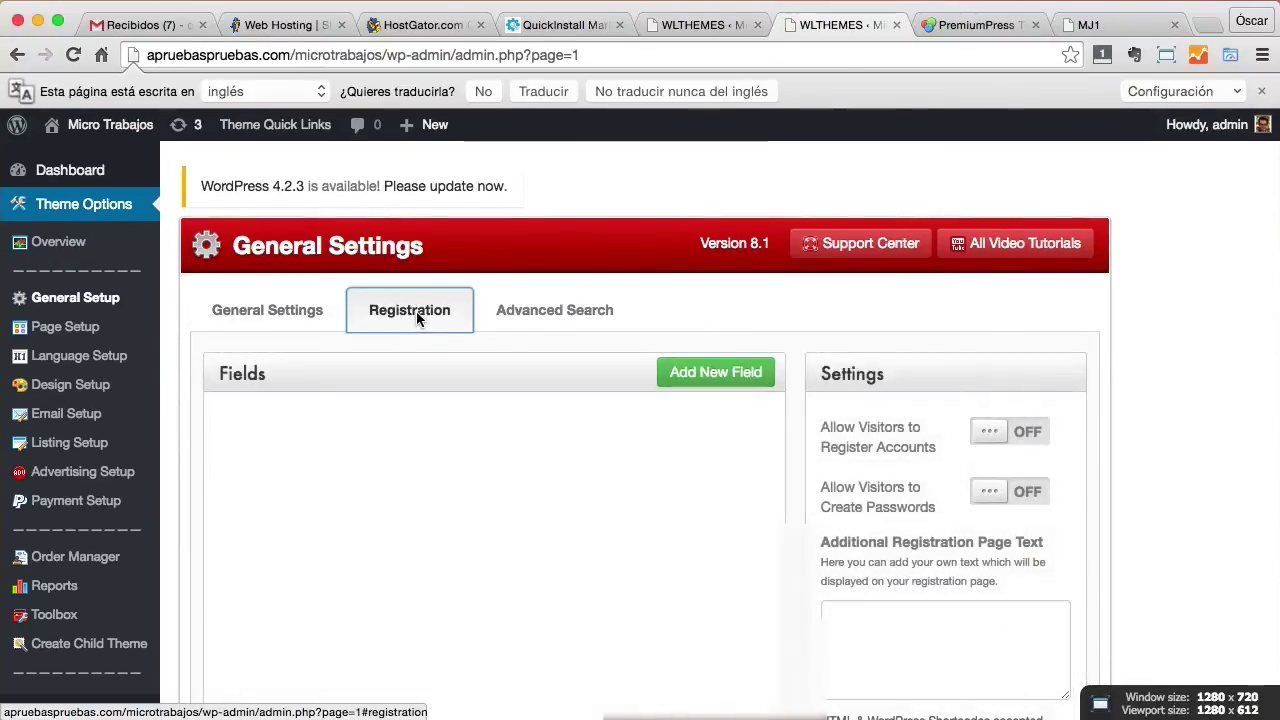
{"action": "scroll", "coordinate": [1004, 295], "scroll_direction": "down", "scroll_amount": 2}
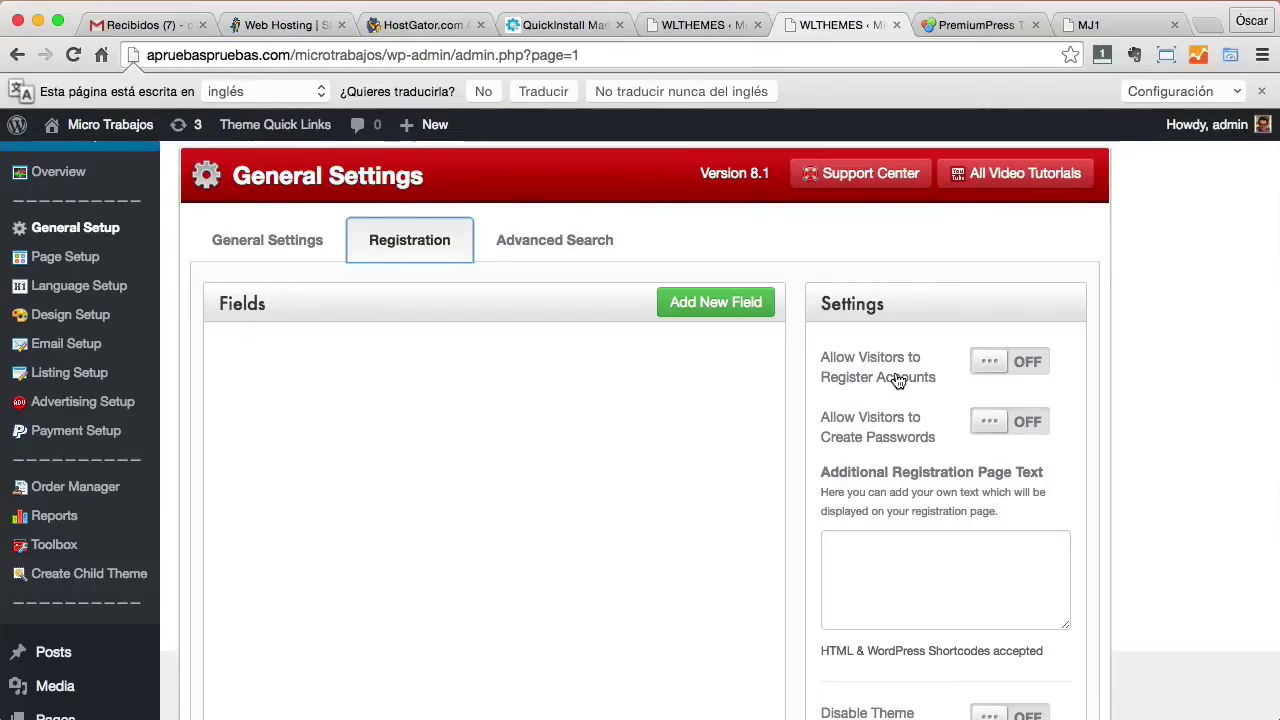
{"action": "left_click", "coordinate": [1025, 368]}
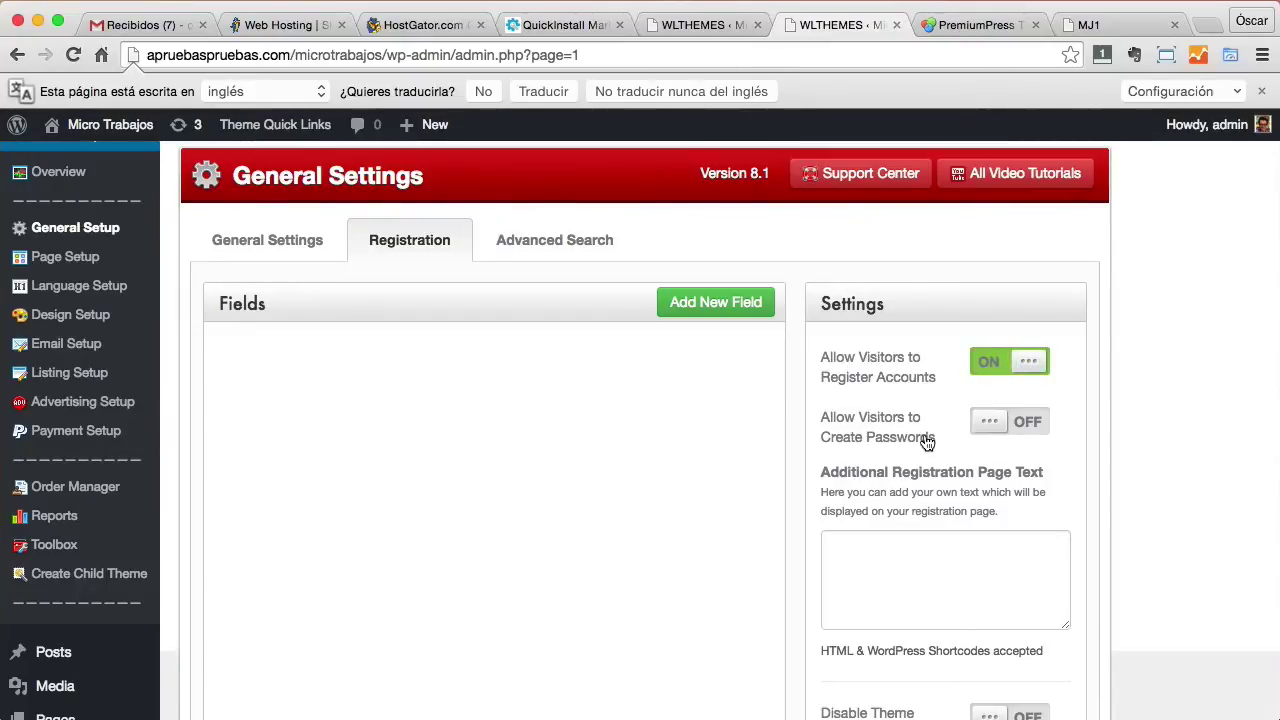
{"action": "left_click", "coordinate": [997, 426]}
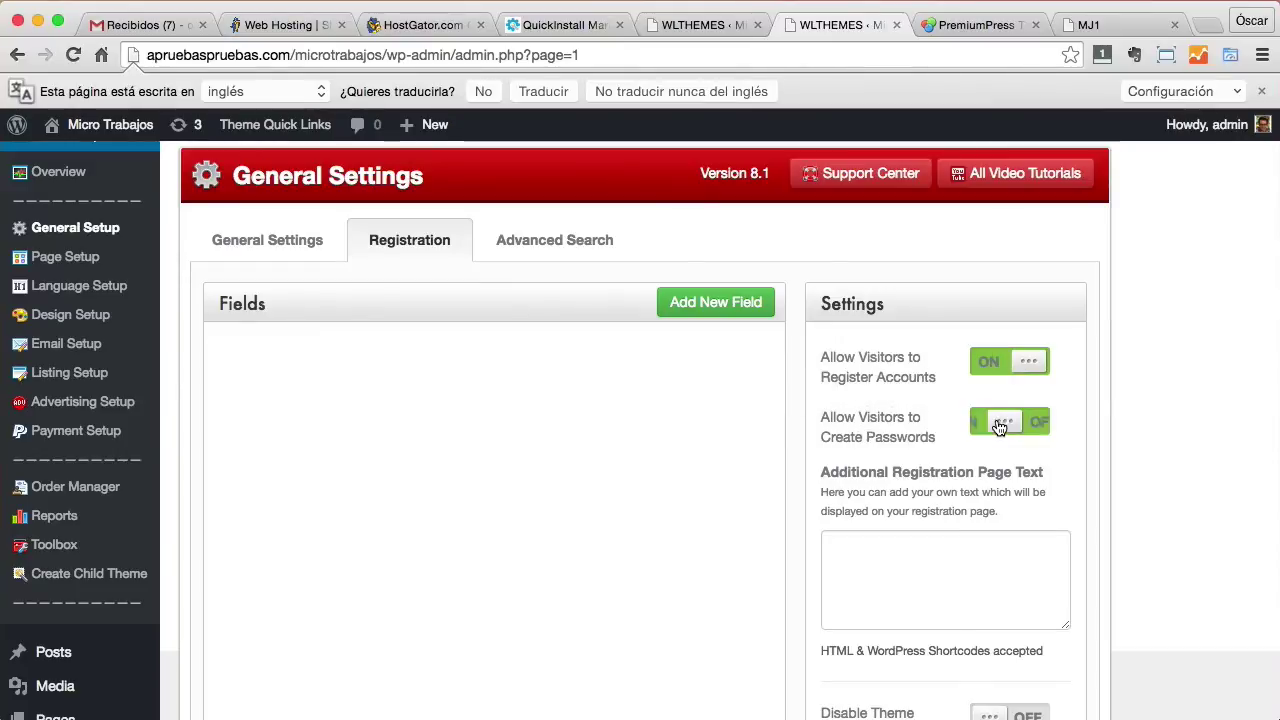
{"action": "scroll", "coordinate": [1172, 428], "scroll_direction": "down", "scroll_amount": 3}
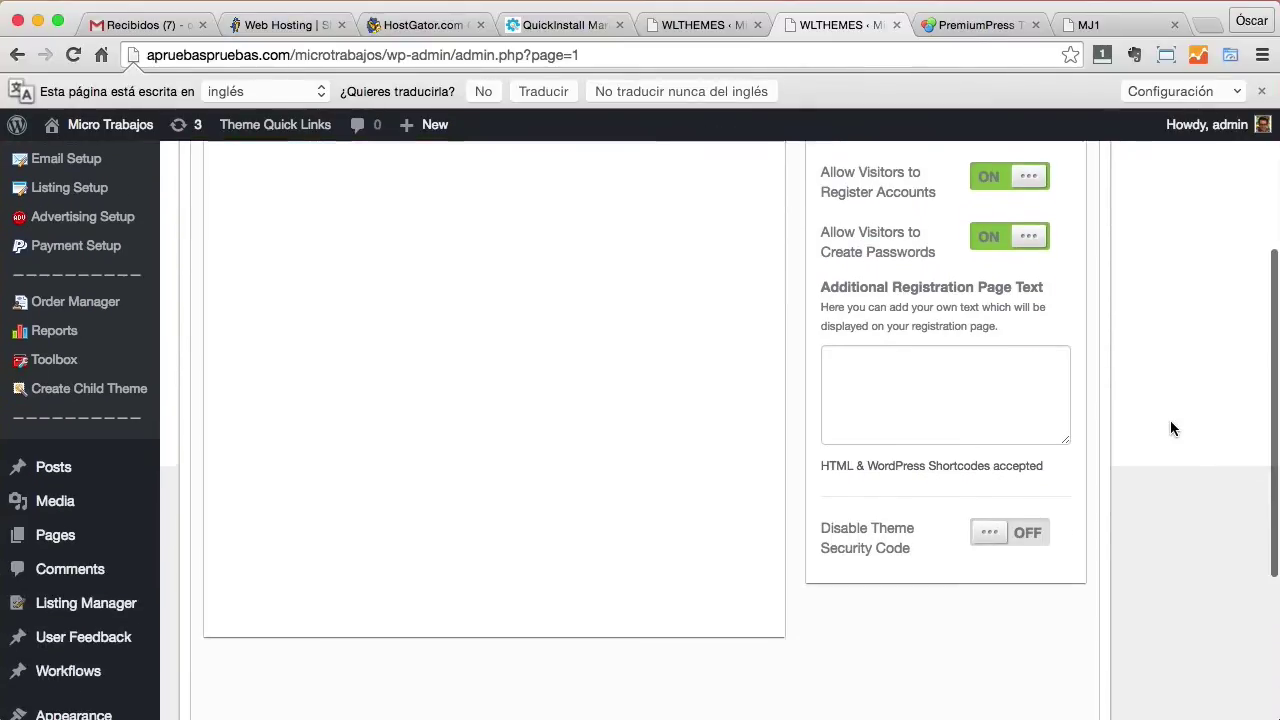
{"action": "scroll", "coordinate": [1172, 428], "scroll_direction": "up", "scroll_amount": 3}
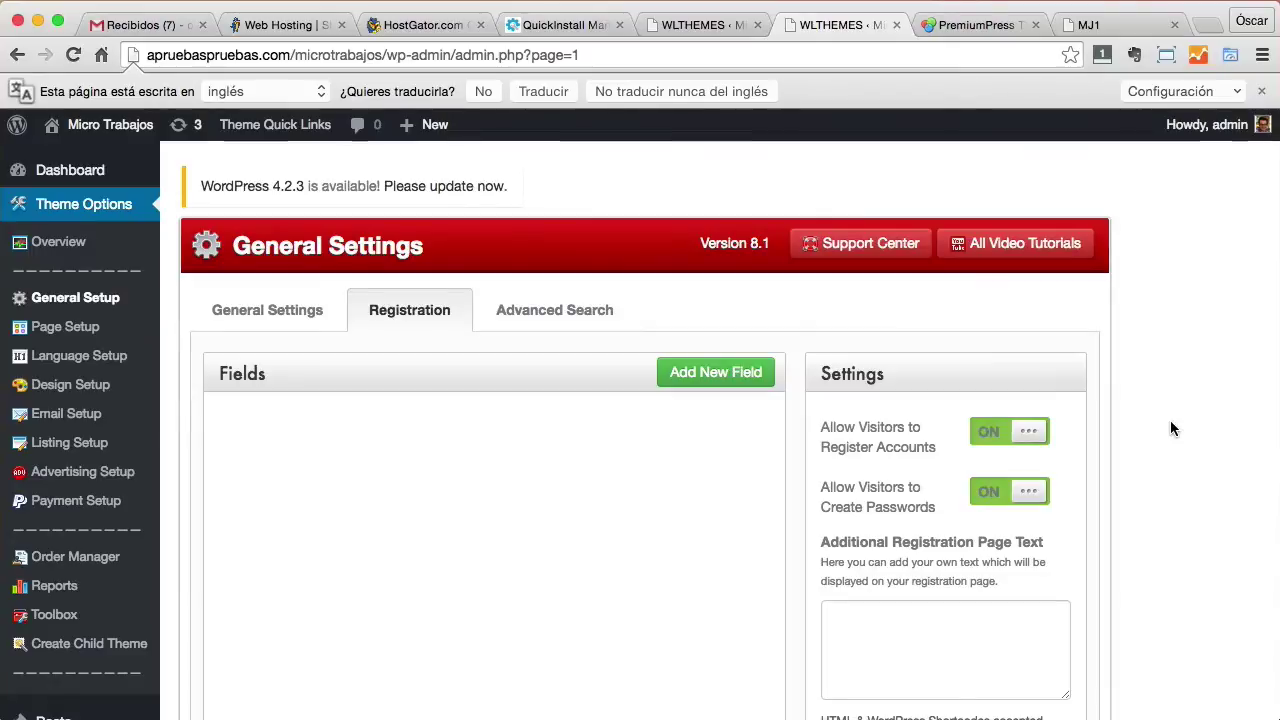
Load the Micro Trabajos site in a new private window and open the registration form.
{"action": "left_click", "coordinate": [1262, 55]}
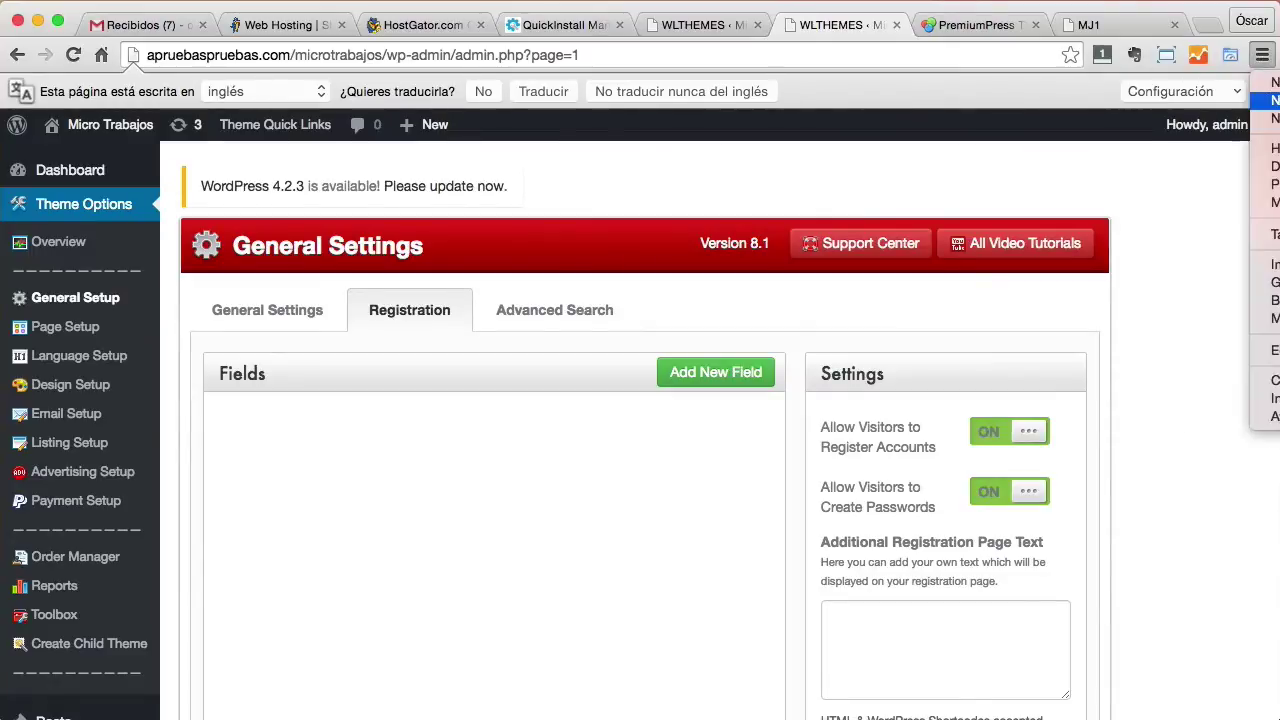
{"action": "left_click", "coordinate": [1268, 100]}
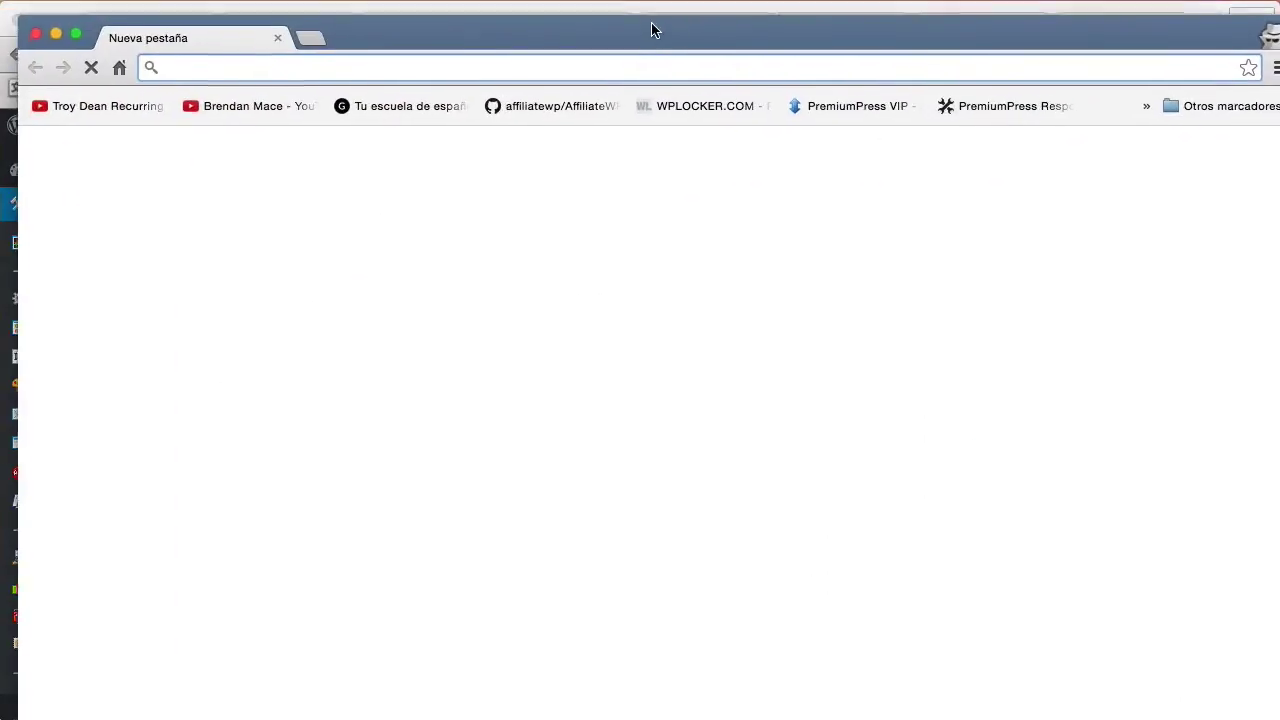
{"action": "left_click_drag", "start_coordinate": [655, 35], "coordinate": [640, 11]}
{"action": "type", "text": "http://apruebaspruebas.com/microtrabajos/"}
{"action": "key", "text": "Return"}
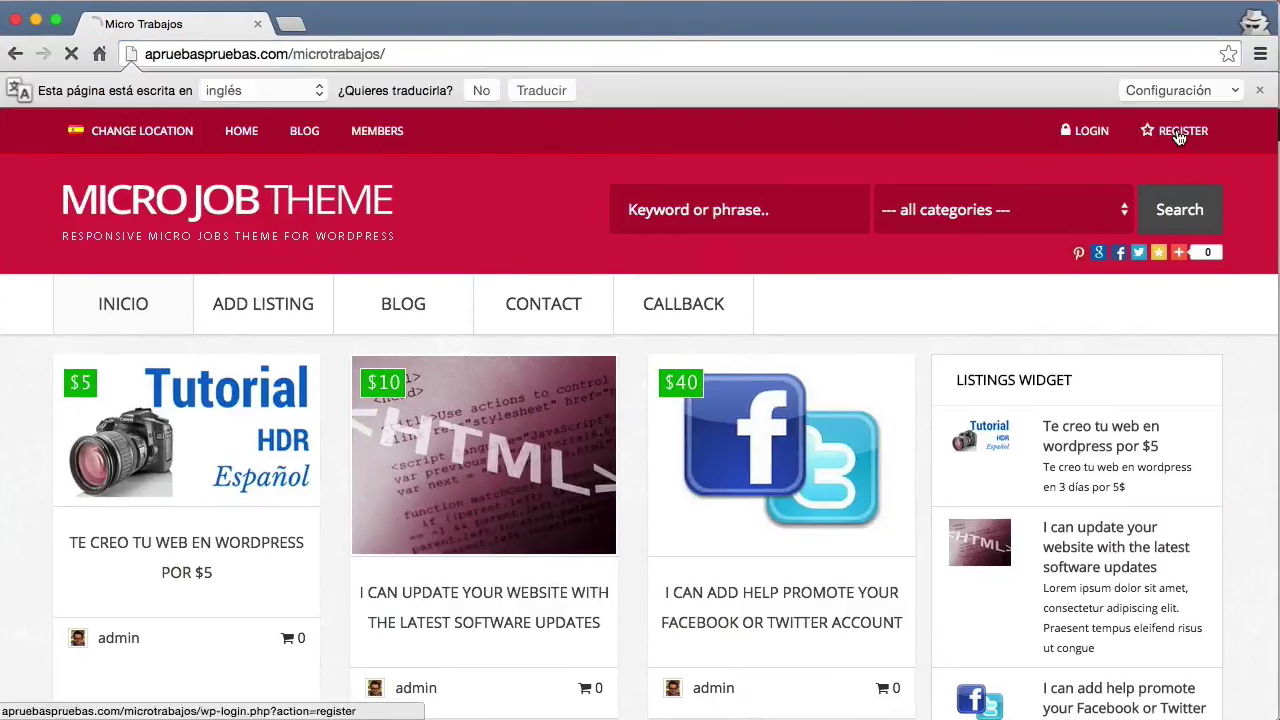
{"action": "left_click", "coordinate": [1183, 137]}
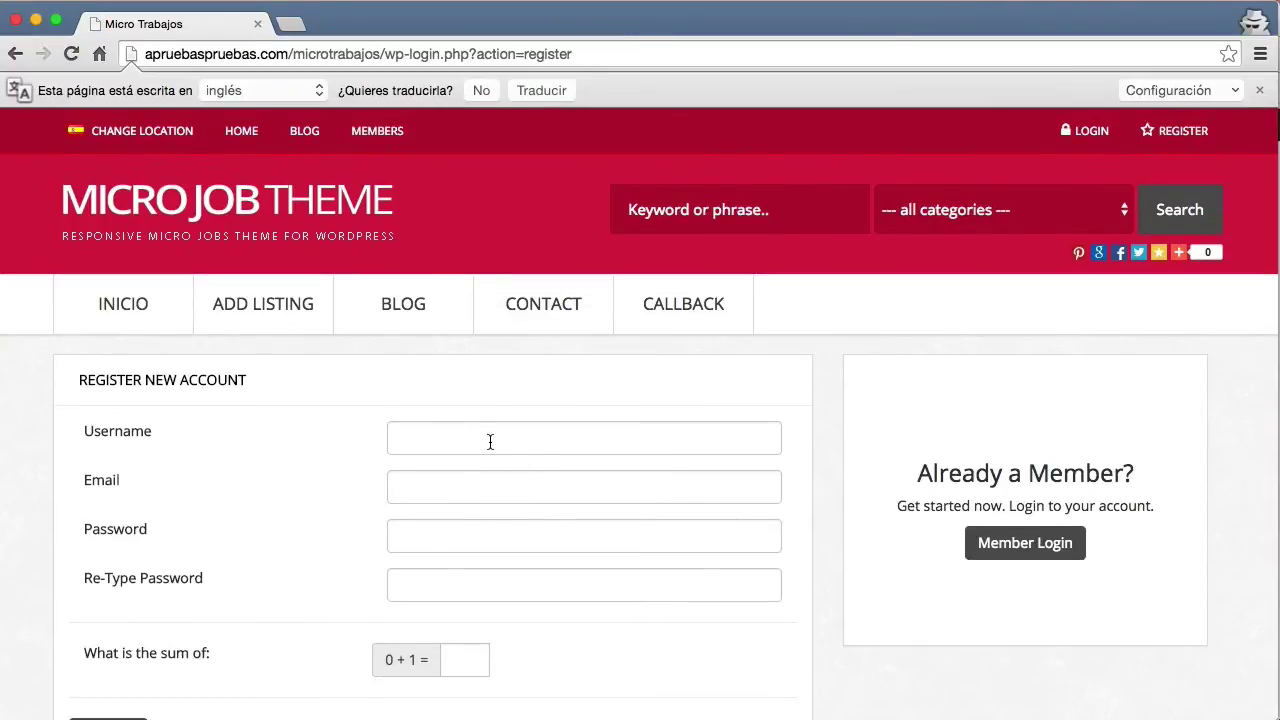
Fill in the new account's username, e-mail address, password and password confirmation.
{"action": "left_click", "coordinate": [490, 441]}
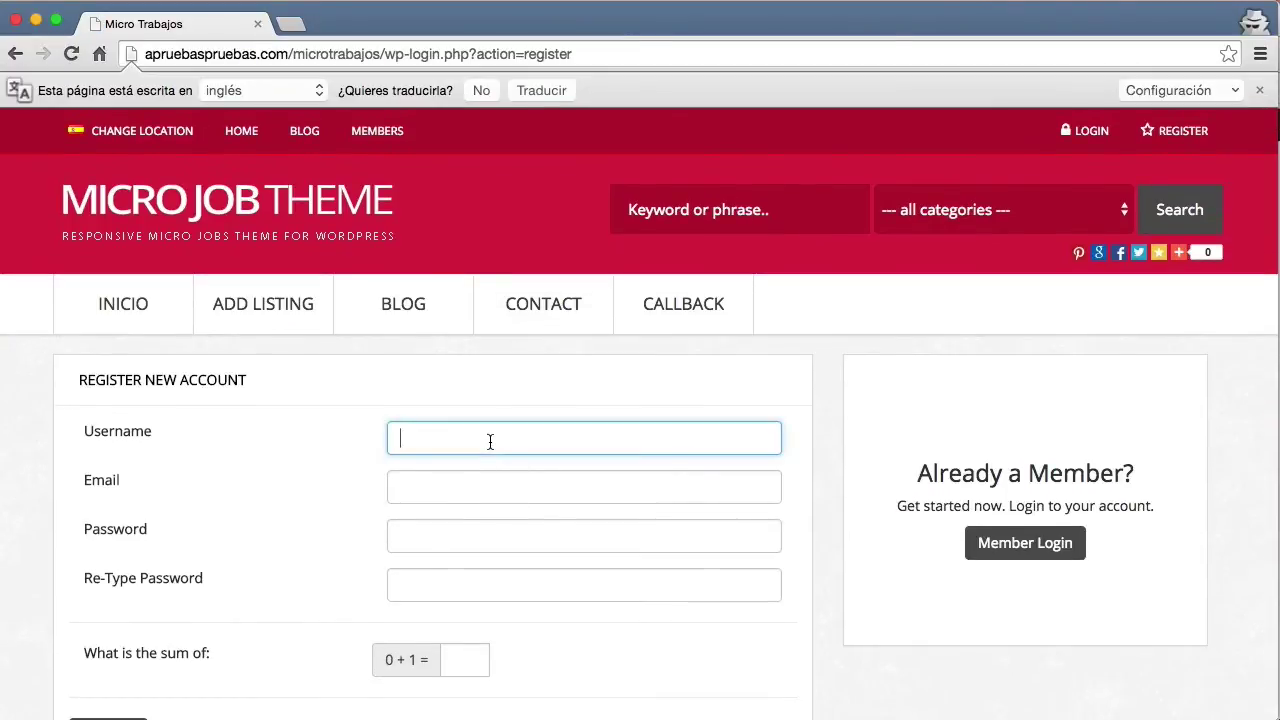
{"action": "type", "text": "oscar"}
{"action": "key", "text": "Tab"}
{"action": "type", "text": "o"}
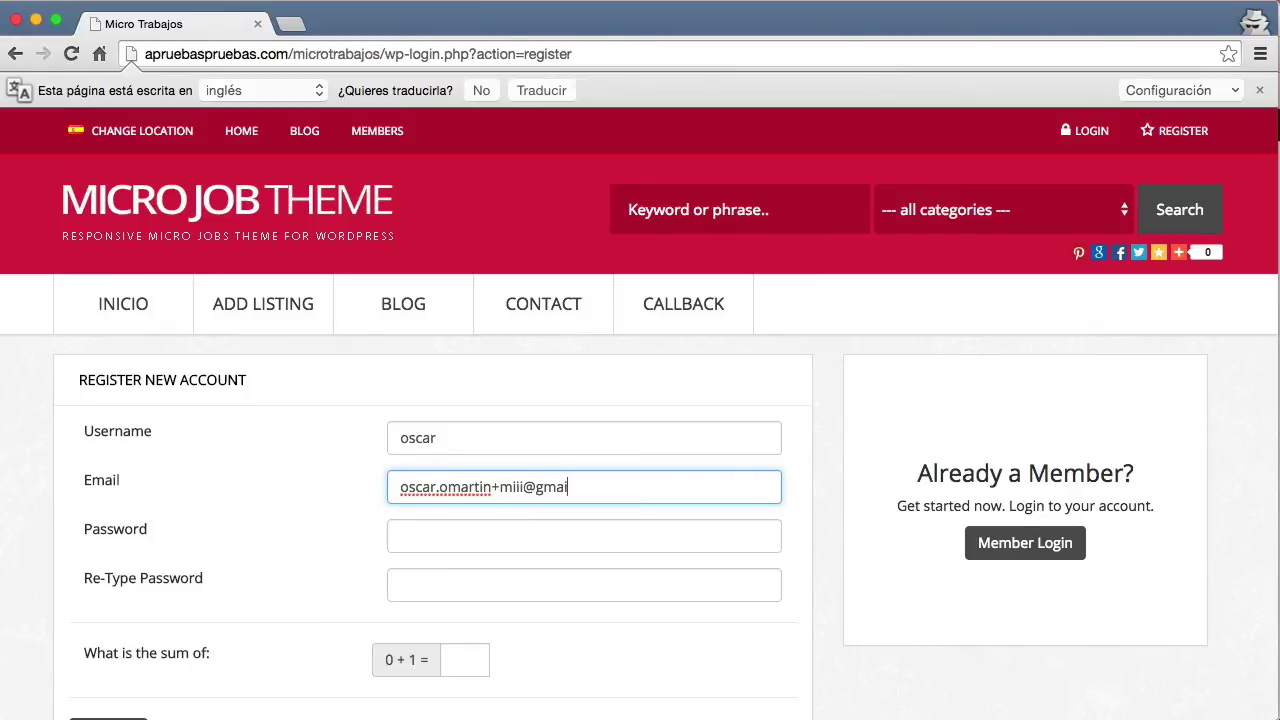
{"action": "type", "text": "om"}
{"action": "key", "text": "Tab"}
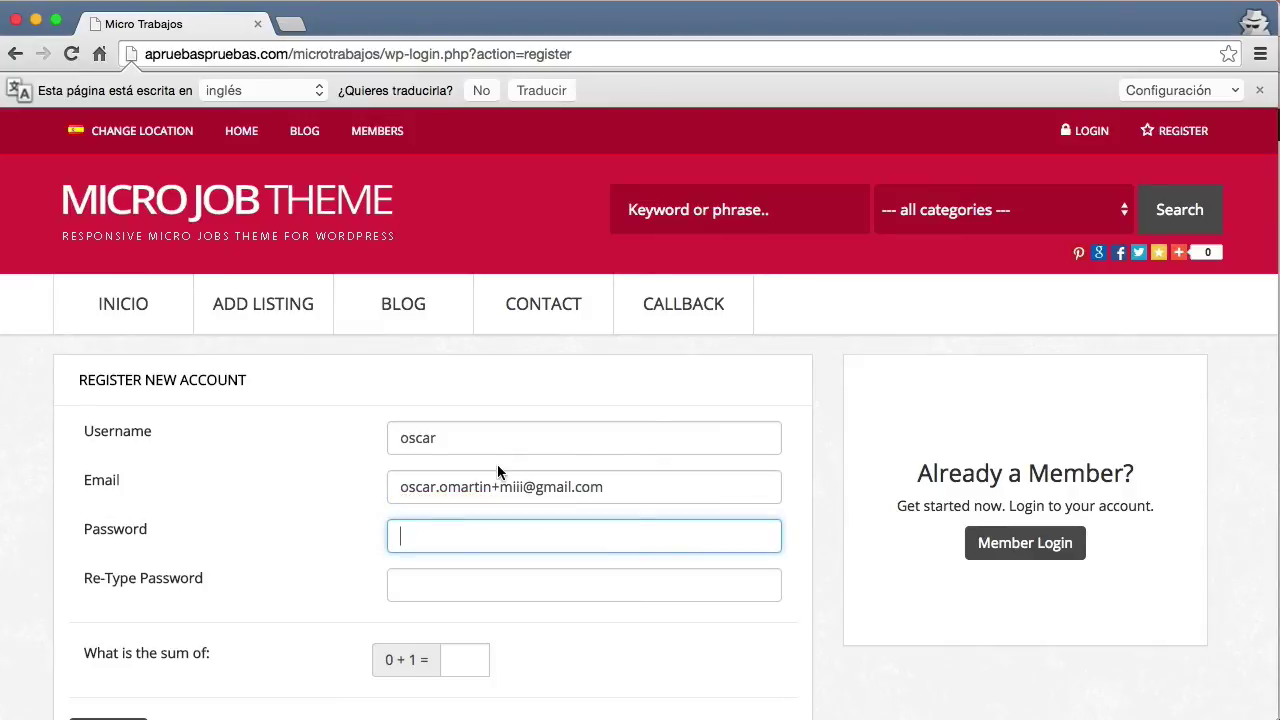
{"action": "key", "text": "super+v"}
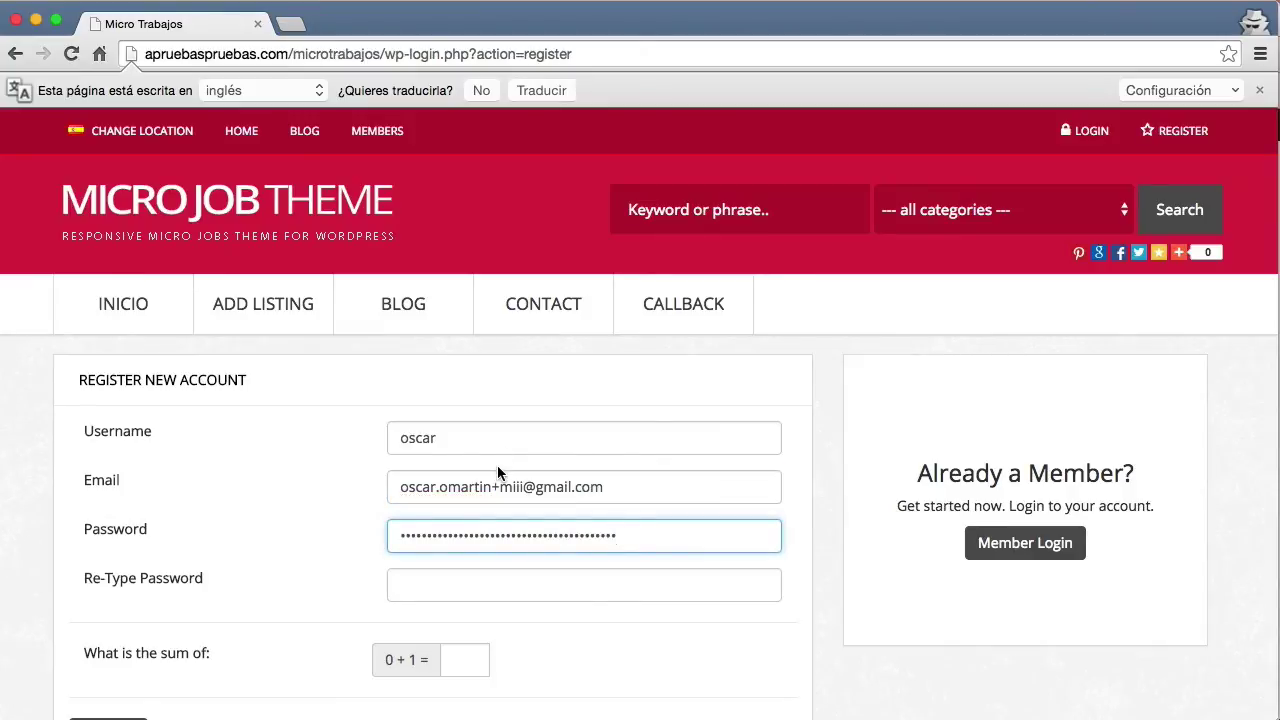
{"action": "key", "text": "super+a"}
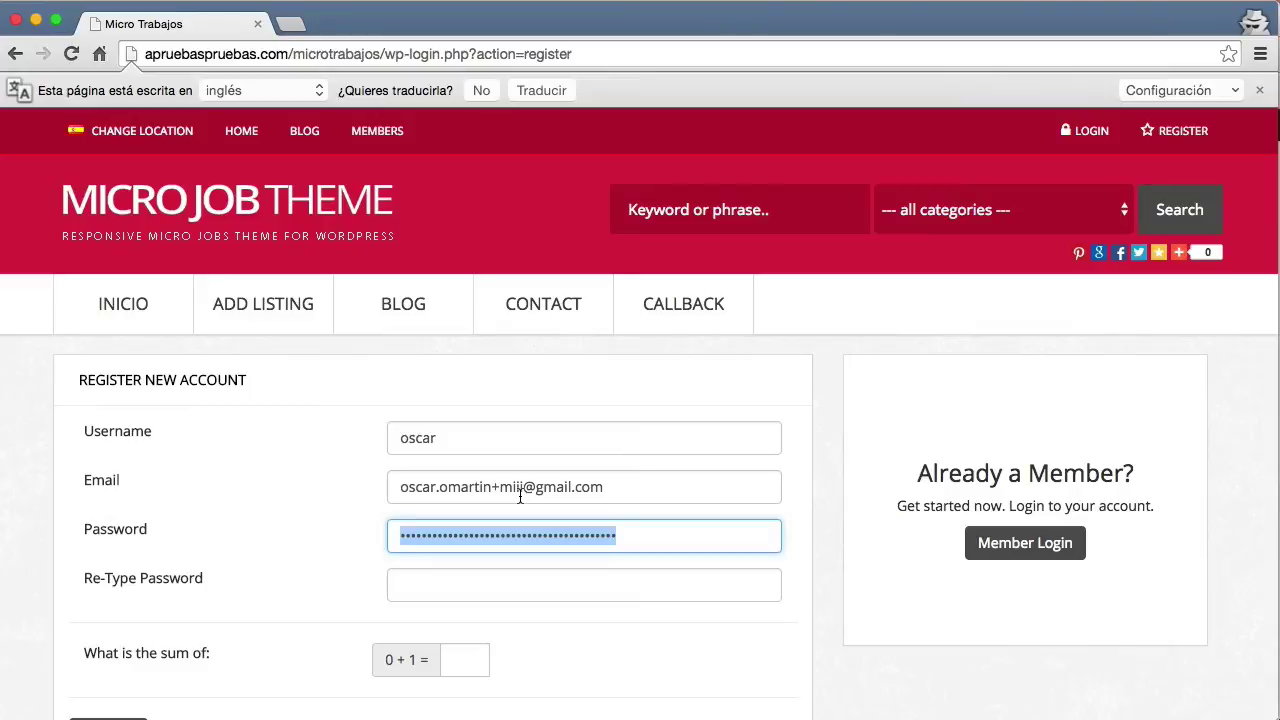
{"action": "key", "text": "BackSpace"}
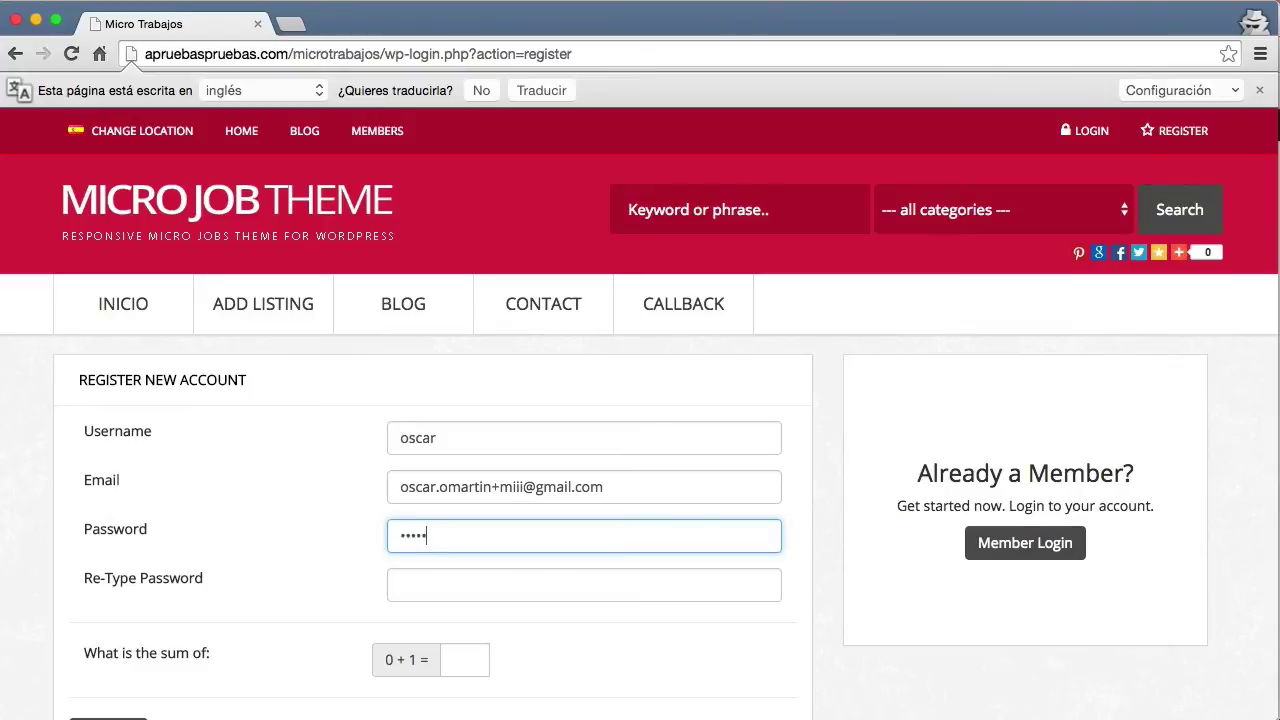
{"action": "key", "text": "Tab"}
{"action": "type", "text": "••"}
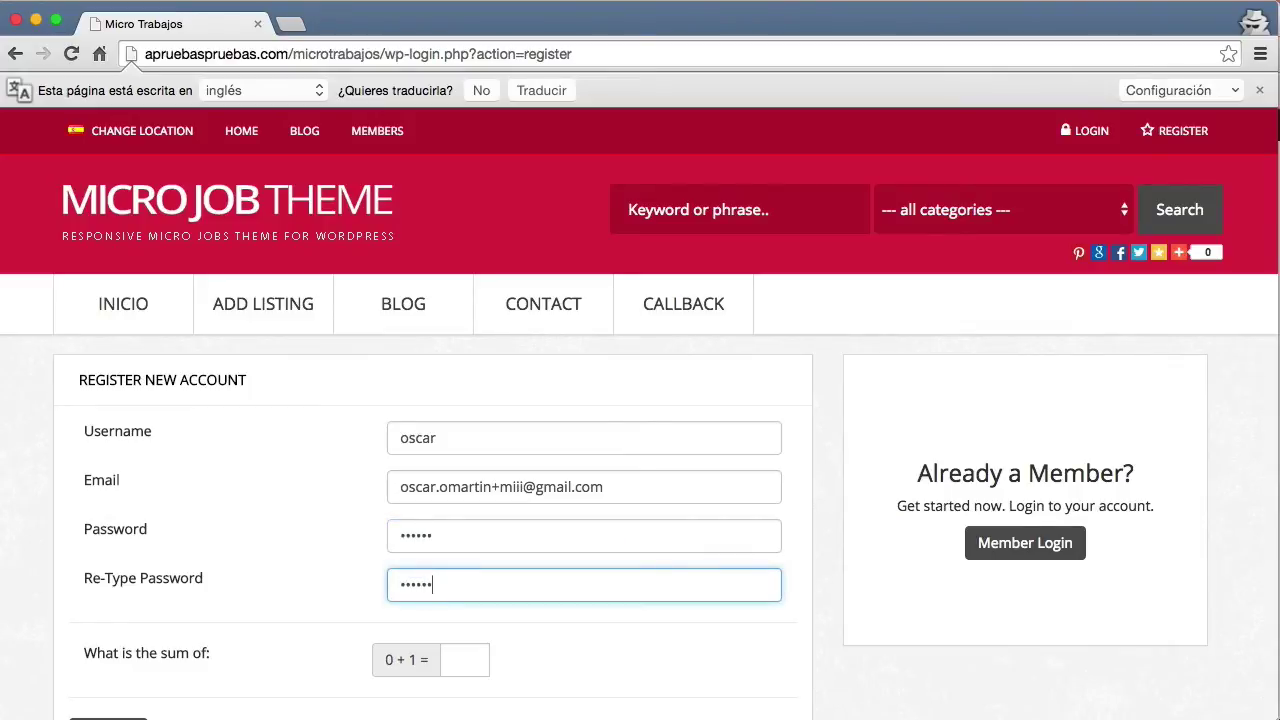
Answer the anti-spam sum question and submit the registration.
{"action": "left_click", "coordinate": [461, 667]}
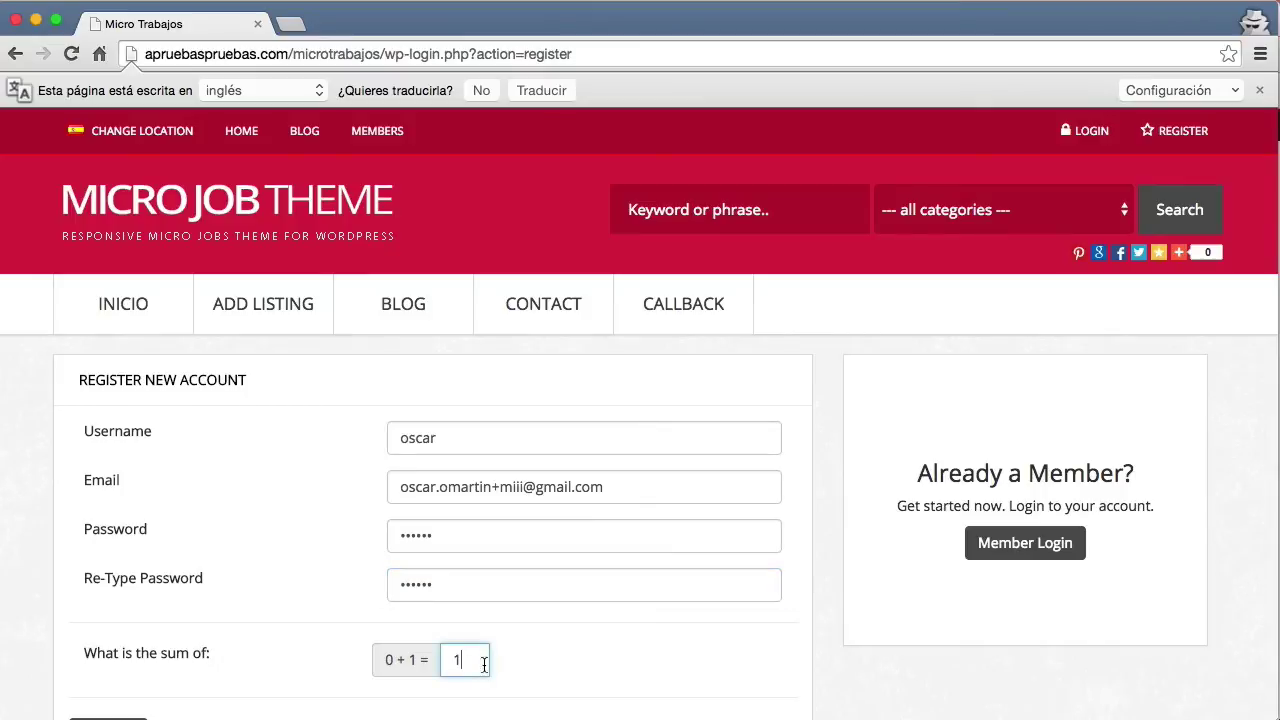
{"action": "scroll", "coordinate": [609, 589], "scroll_direction": "down", "scroll_amount": 3}
{"action": "left_click", "coordinate": [87, 630]}
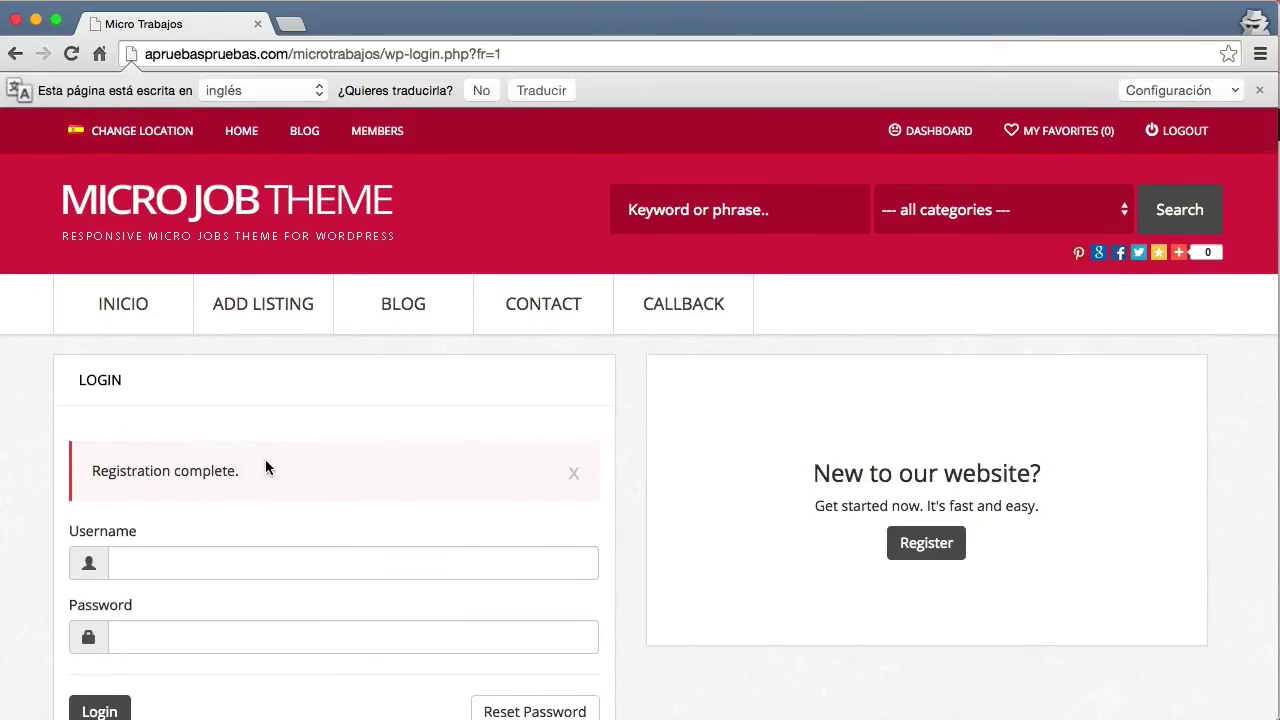
Log in with the newly registered username and password.
{"action": "left_click", "coordinate": [300, 552]}
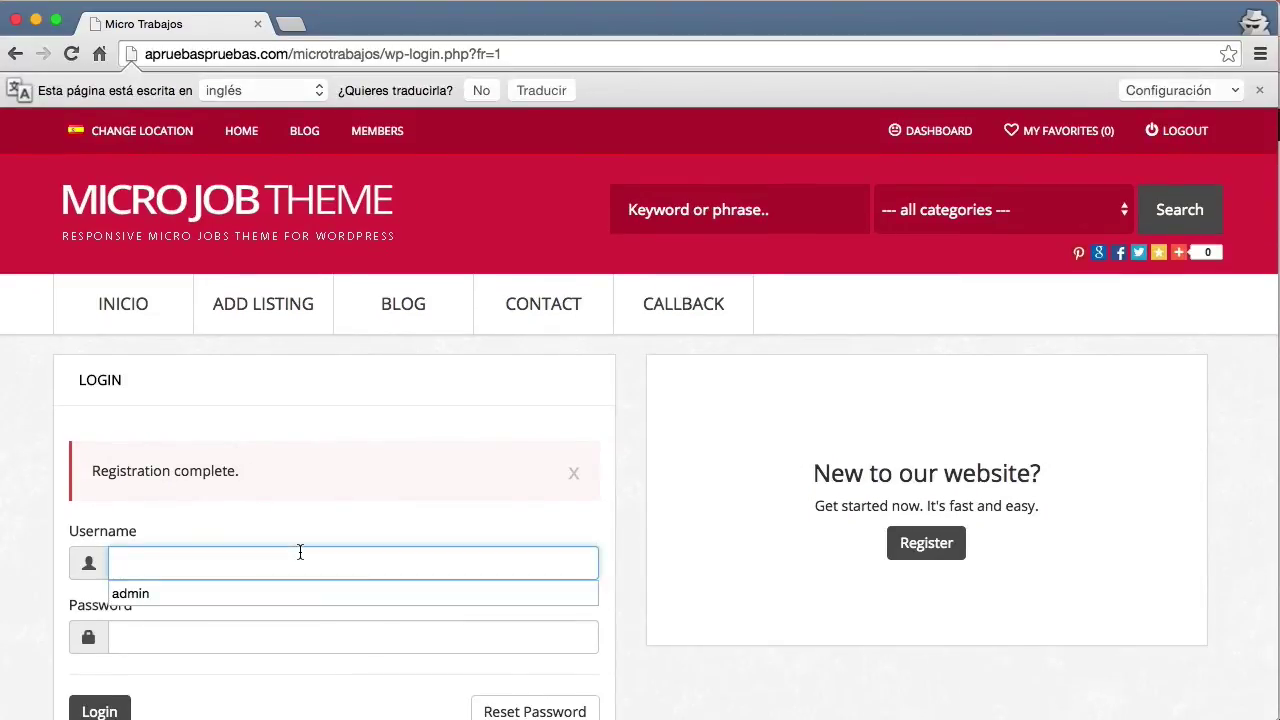
{"action": "type", "text": "oscar"}
{"action": "key", "text": "Tab"}
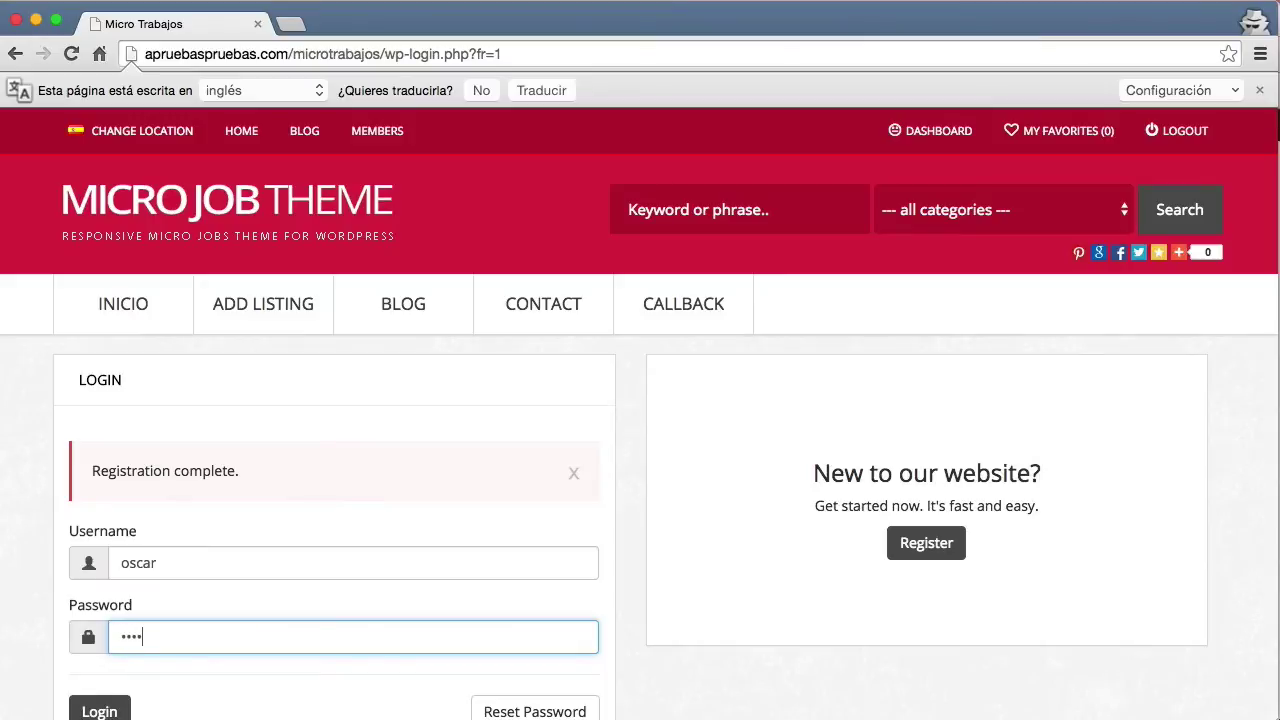
{"action": "scroll", "coordinate": [300, 558], "scroll_direction": "down", "scroll_amount": 1}
{"action": "left_click", "coordinate": [101, 690]}
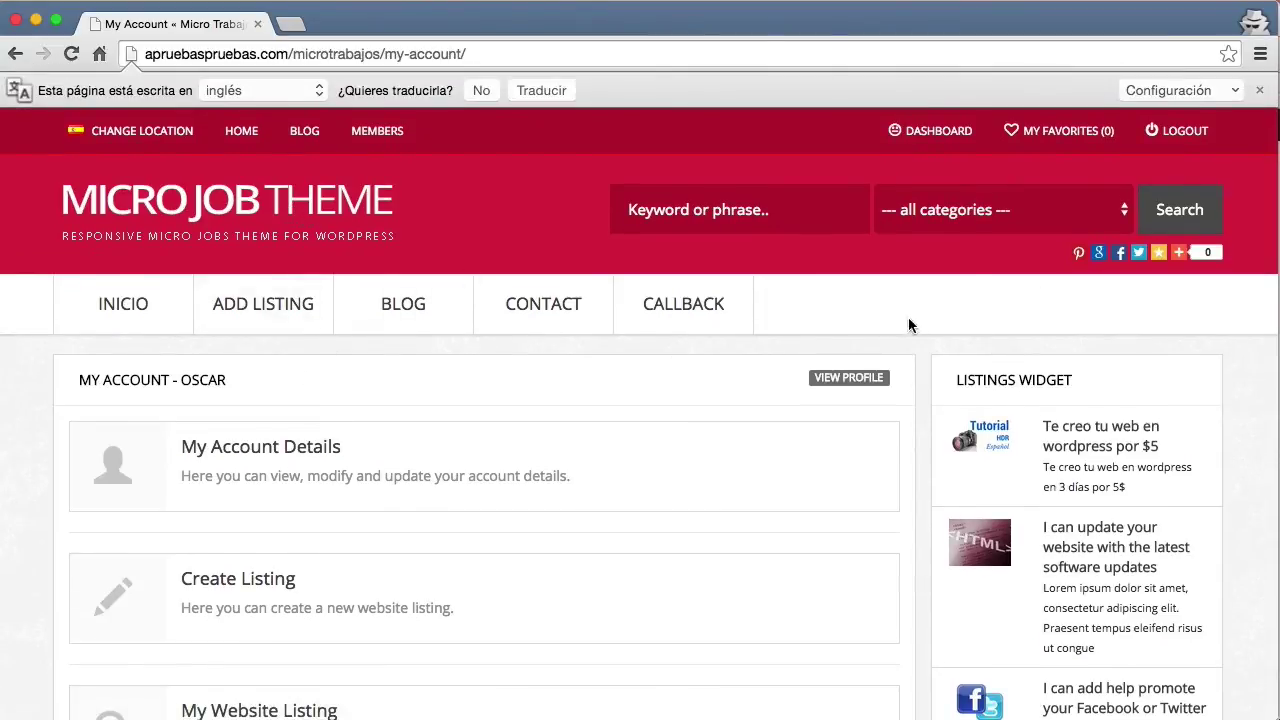
Review the My Account Details page, then return to the account dashboard.
{"action": "left_click", "coordinate": [925, 133]}
{"action": "scroll", "coordinate": [591, 403], "scroll_direction": "down", "scroll_amount": 2}
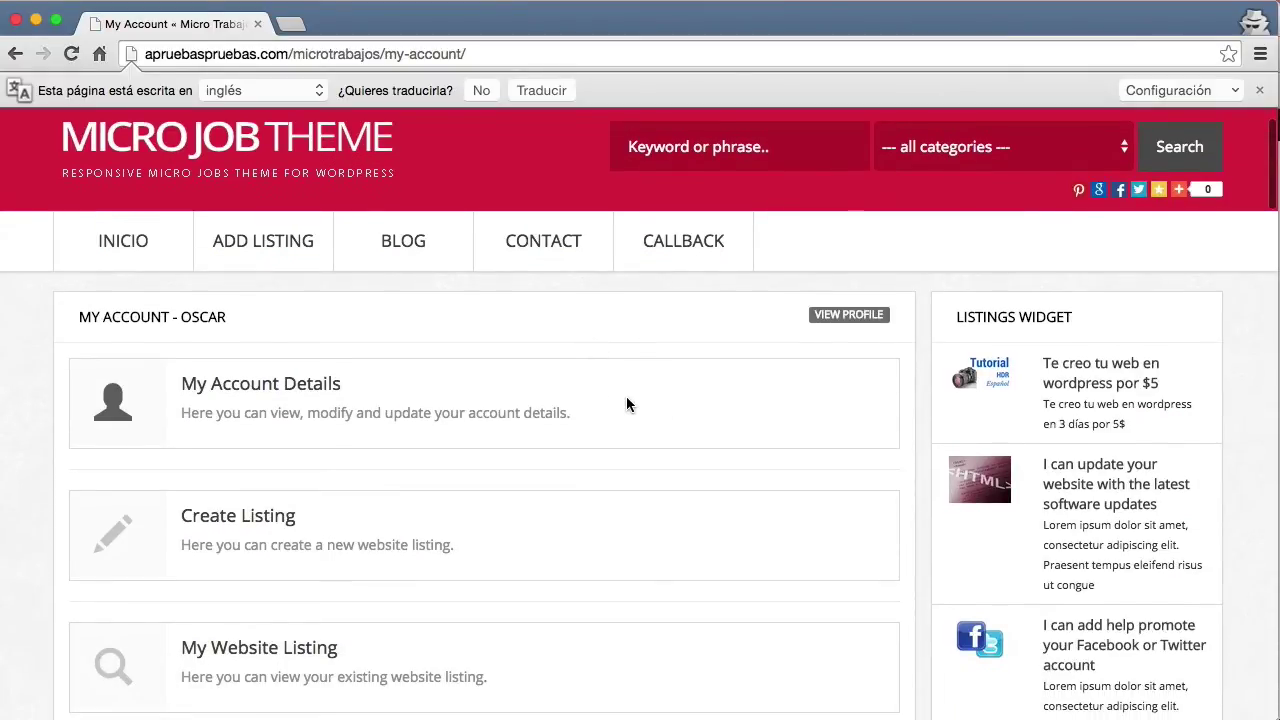
{"action": "scroll", "coordinate": [628, 403], "scroll_direction": "down", "scroll_amount": 1}
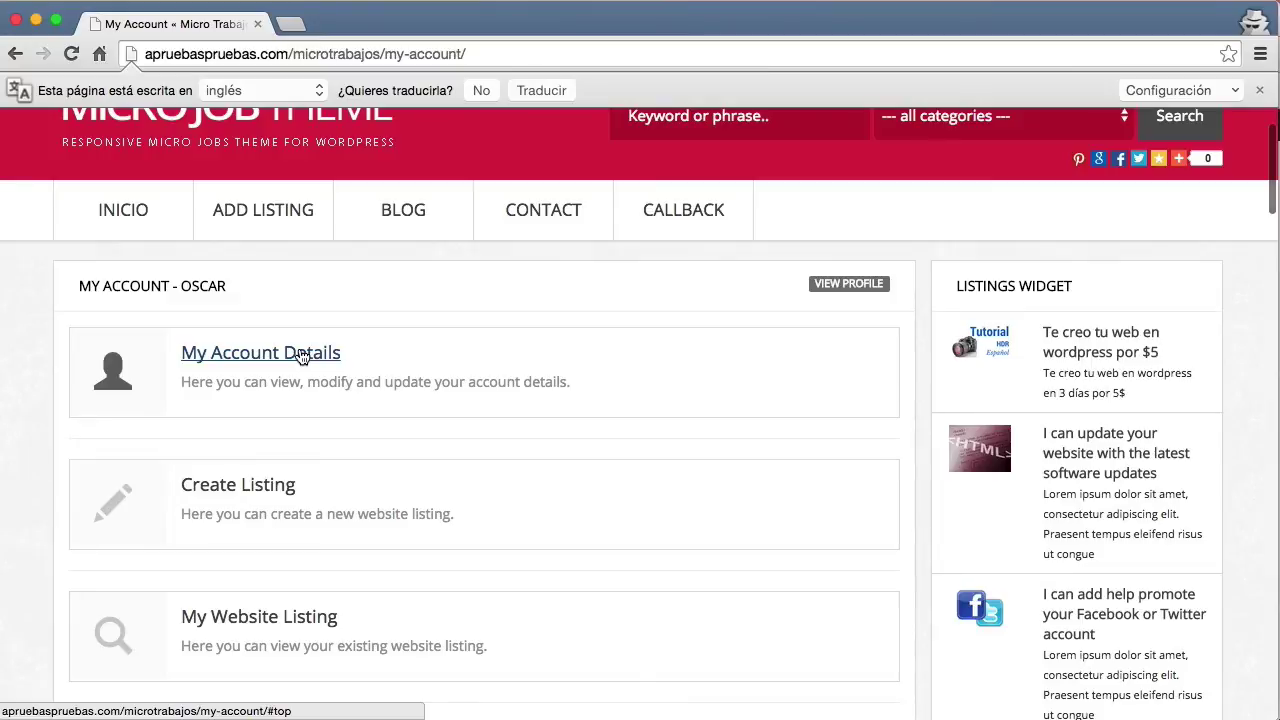
{"action": "left_click", "coordinate": [301, 356]}
{"action": "scroll", "coordinate": [331, 422], "scroll_direction": "down", "scroll_amount": 2}
{"action": "scroll", "coordinate": [331, 430], "scroll_direction": "up", "scroll_amount": 1}
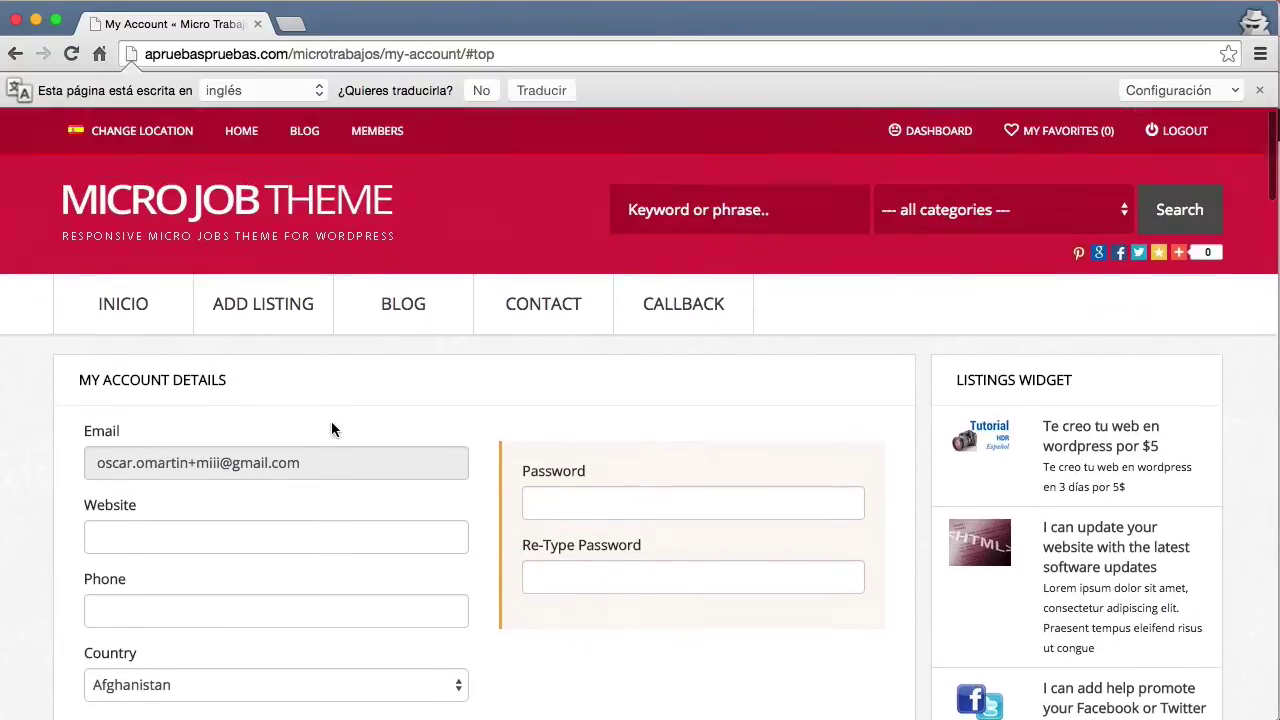
{"action": "left_click", "coordinate": [15, 54]}
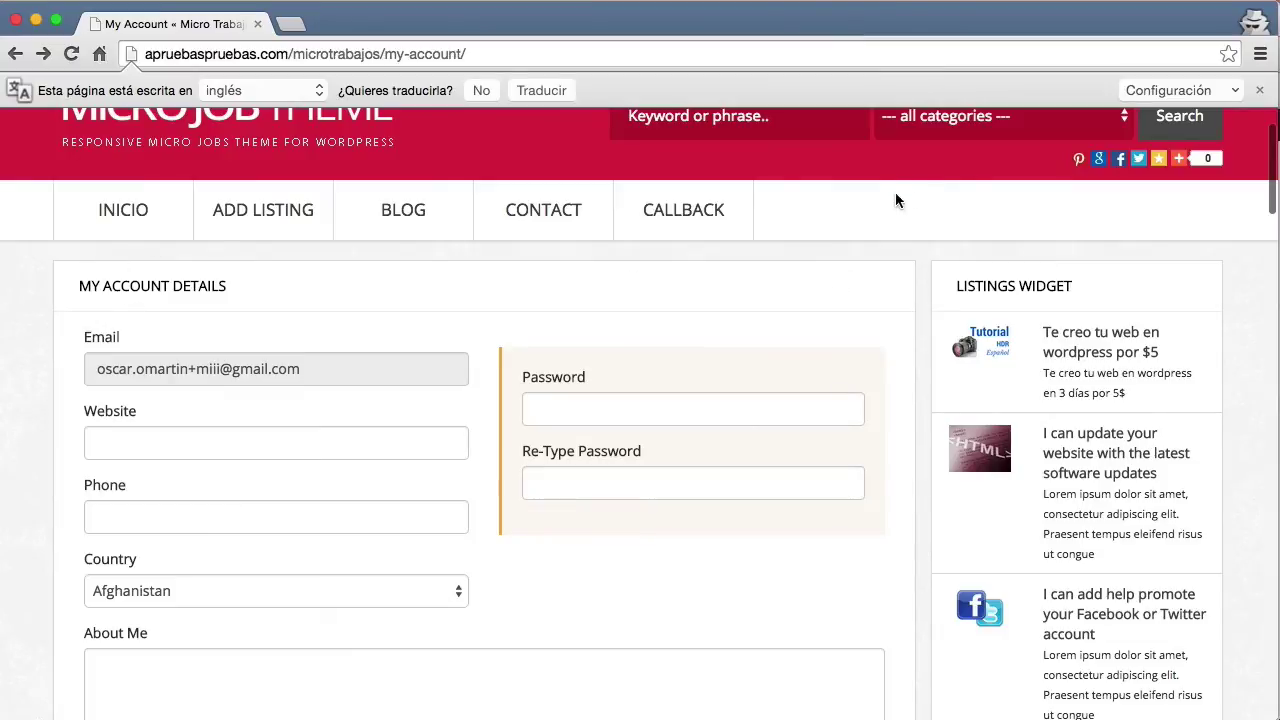
{"action": "scroll", "coordinate": [906, 194], "scroll_direction": "up", "scroll_amount": 1}
{"action": "left_click", "coordinate": [928, 134]}
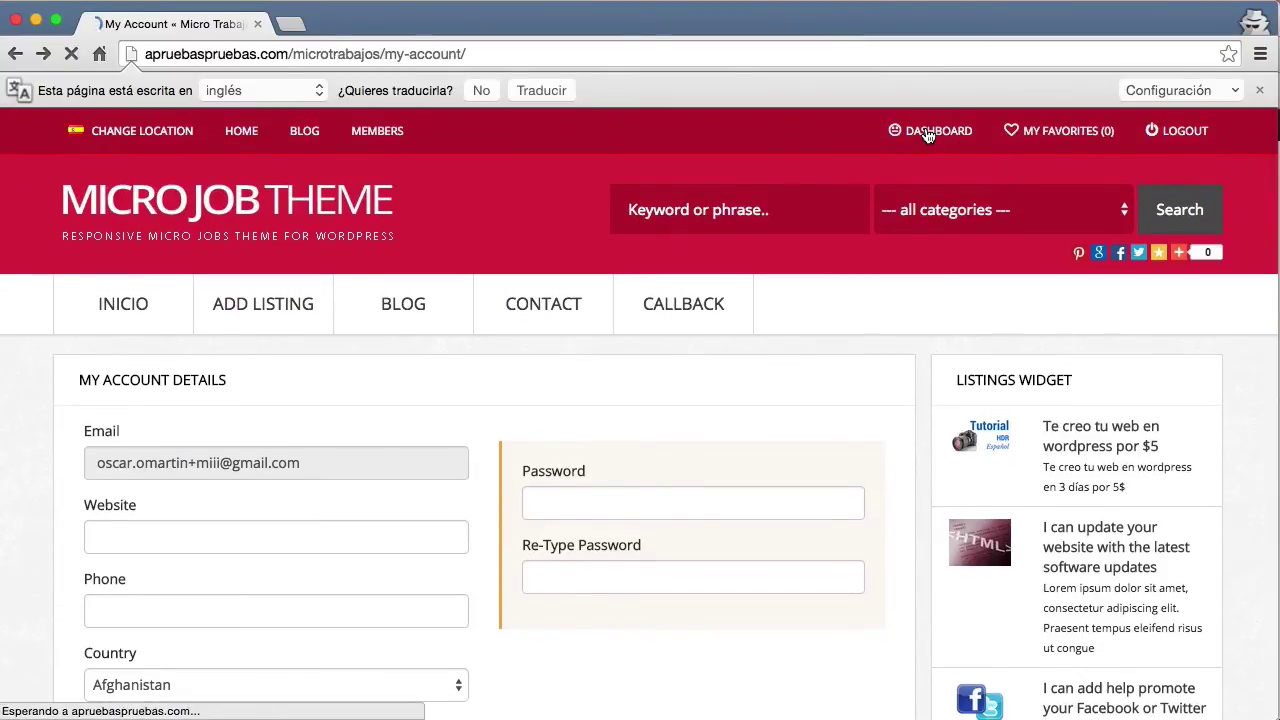
Start a new listing using the free Paquete Básico package.
{"action": "scroll", "coordinate": [600, 380], "scroll_direction": "down", "scroll_amount": 1}
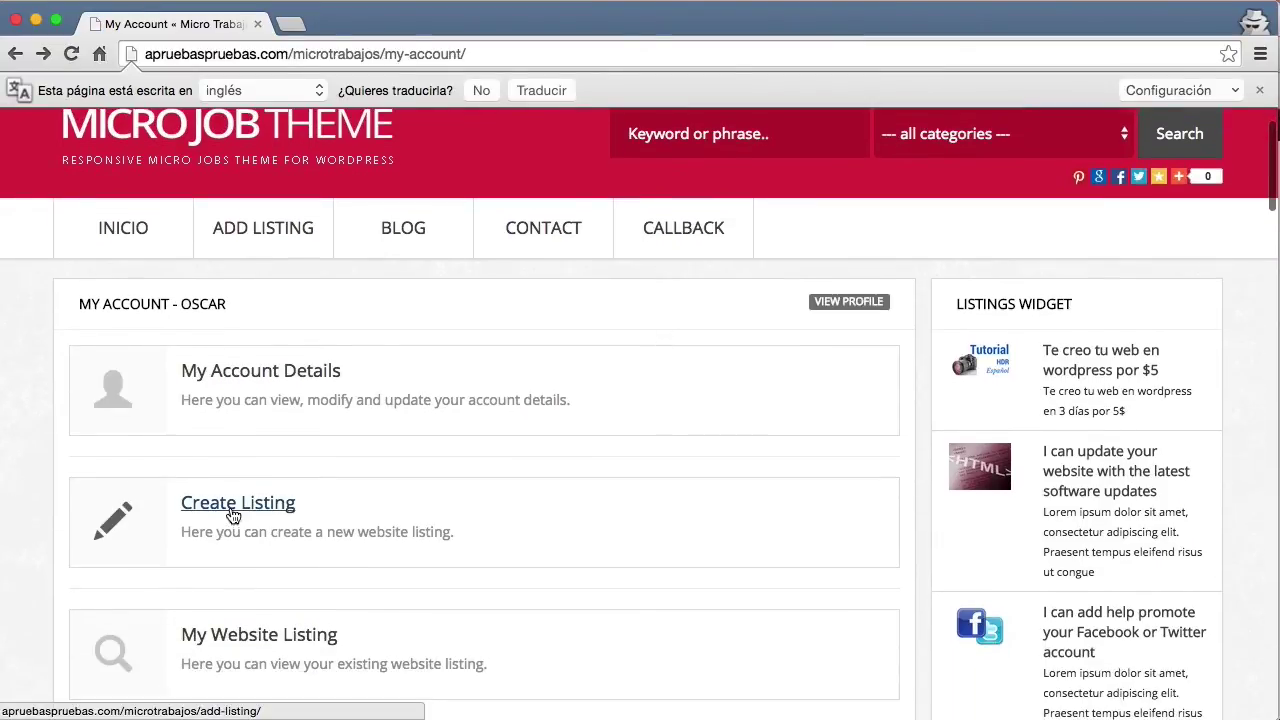
{"action": "left_click", "coordinate": [250, 516]}
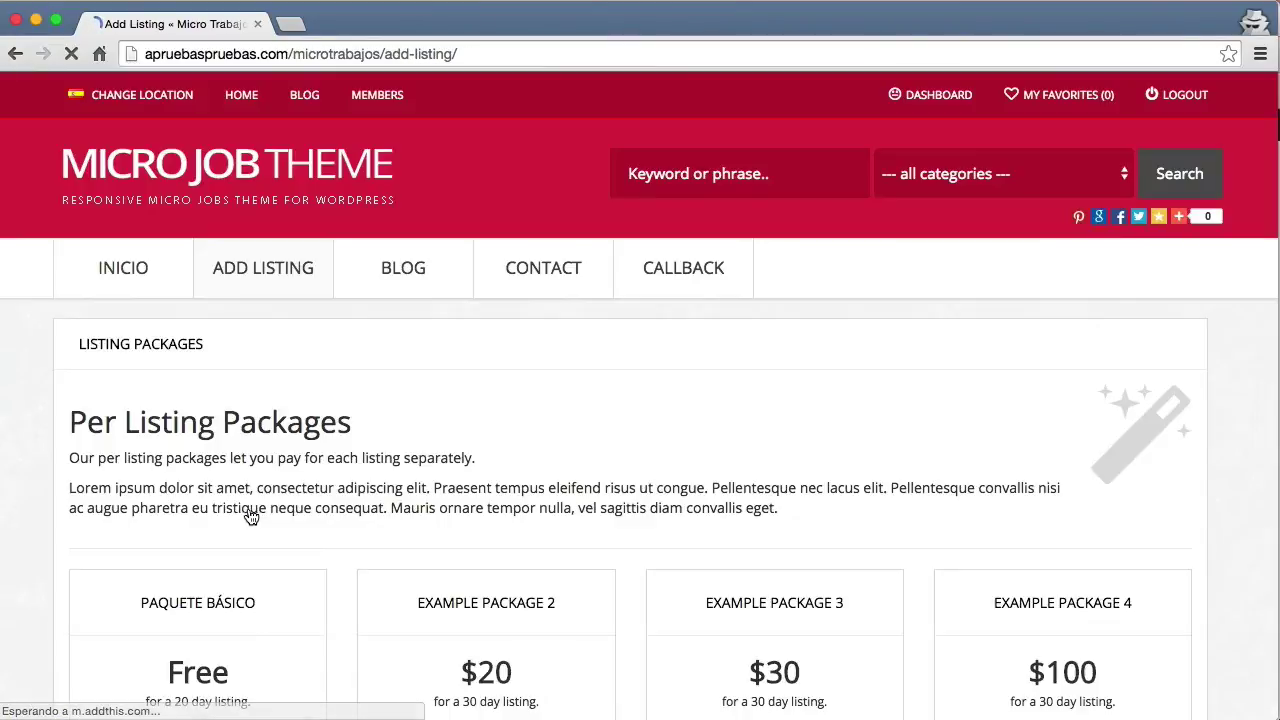
{"action": "scroll", "coordinate": [657, 305], "scroll_direction": "down", "scroll_amount": 3}
{"action": "scroll", "coordinate": [658, 313], "scroll_direction": "down", "scroll_amount": 1}
{"action": "scroll", "coordinate": [640, 325], "scroll_direction": "down", "scroll_amount": 3}
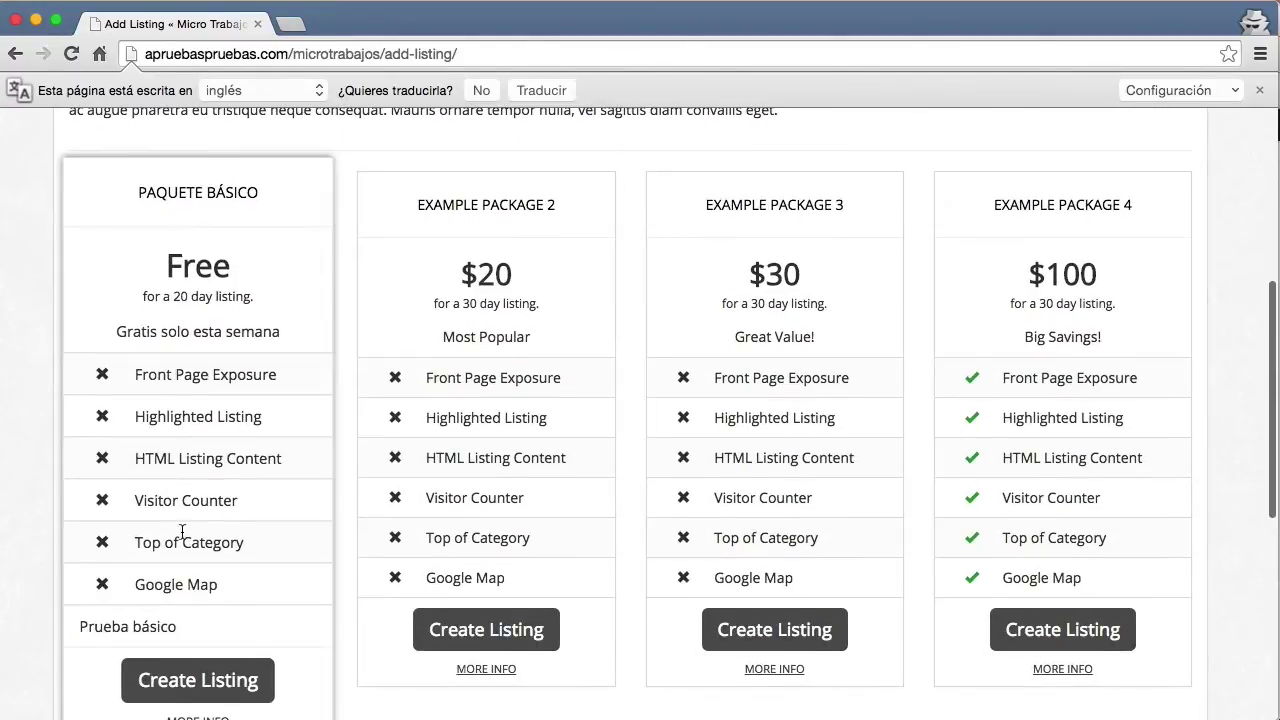
{"action": "scroll", "coordinate": [177, 529], "scroll_direction": "down", "scroll_amount": 2}
{"action": "left_click", "coordinate": [222, 596]}
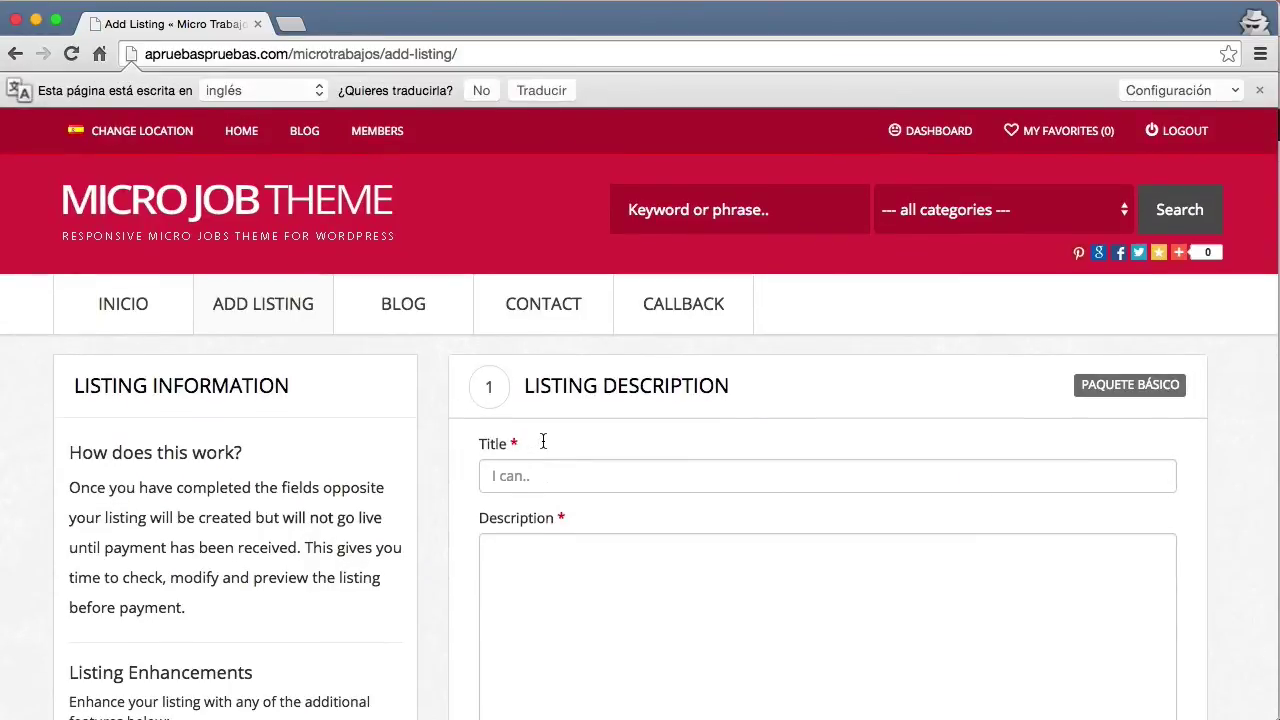
Enter the title 'te hago una caricatura' and a short description.
{"action": "left_click", "coordinate": [547, 478]}
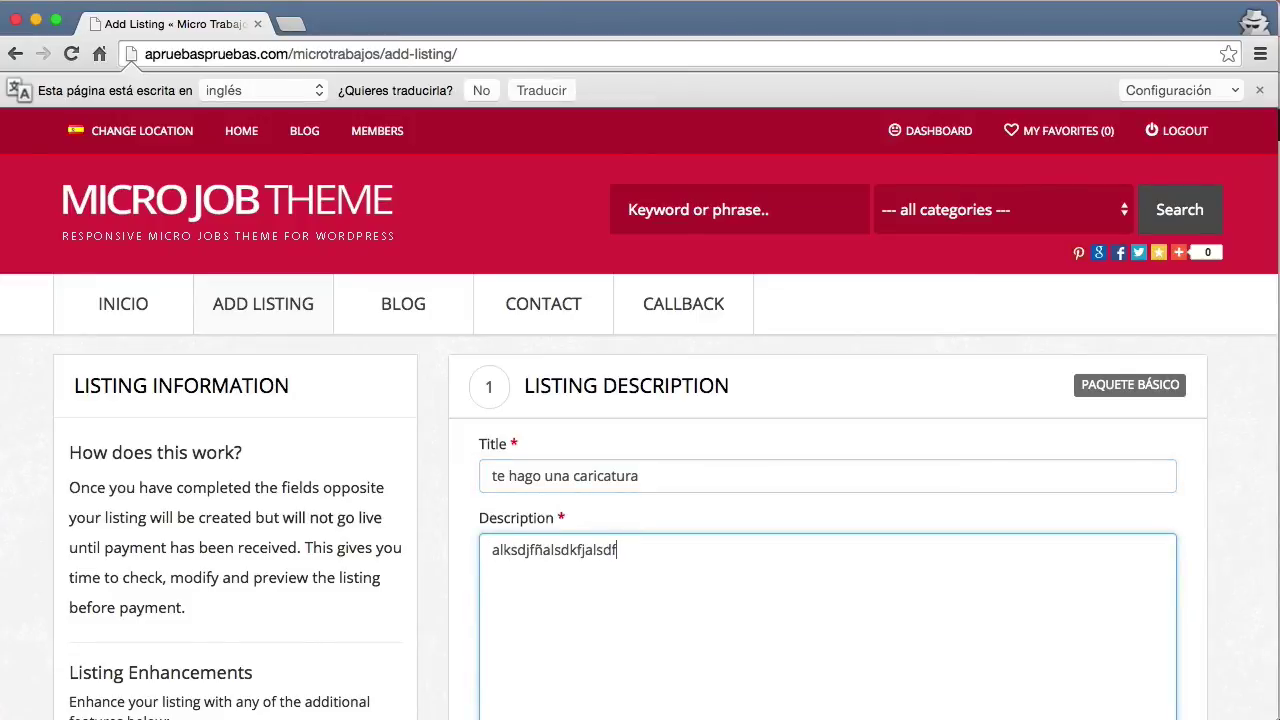
{"action": "type", "text": "fas"}
{"action": "key", "text": "Return"}
{"action": "type", "text": "dfads"}
{"action": "key", "text": "Return"}
{"action": "type", "text": "f"}
{"action": "key", "text": "Return"}
{"action": "type", "text": "a"}
Add keywords, tick the illustration category and attach Tutorial HDR 2015.png.
{"action": "scroll", "coordinate": [574, 400], "scroll_direction": "down", "scroll_amount": 5}
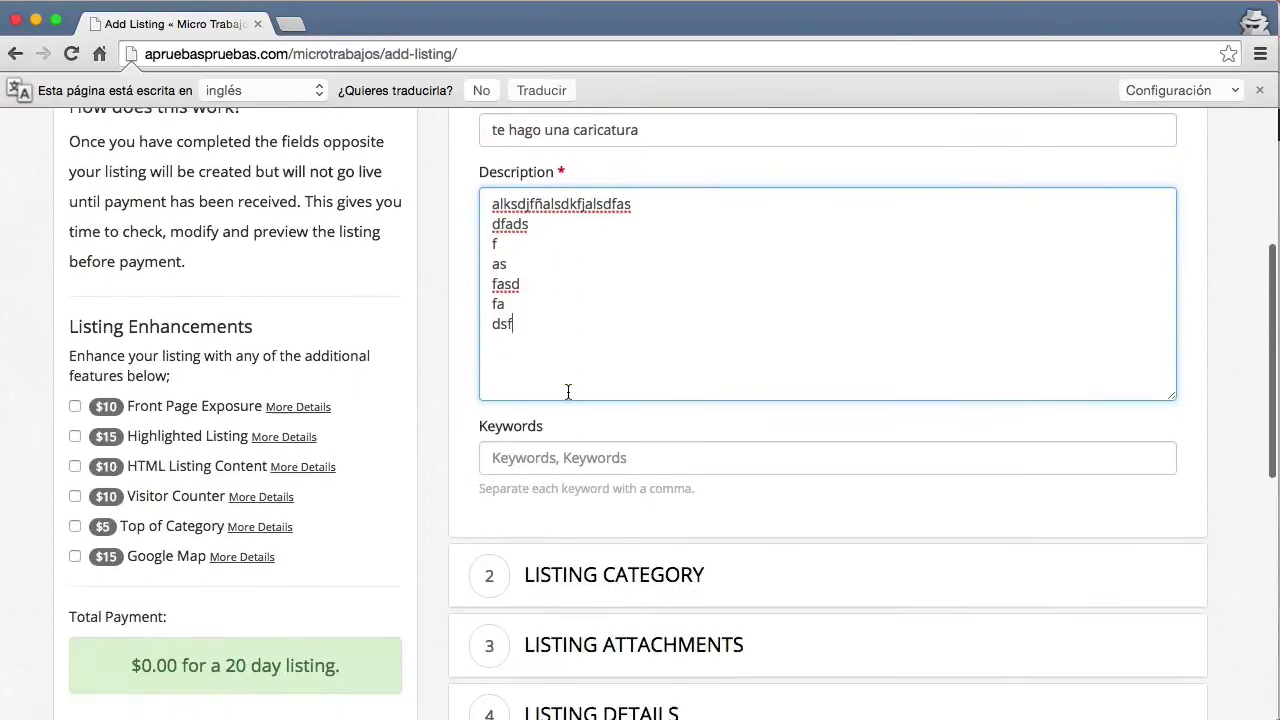
{"action": "left_click", "coordinate": [555, 438]}
{"action": "type", "text": "caricatura, dibujos"}
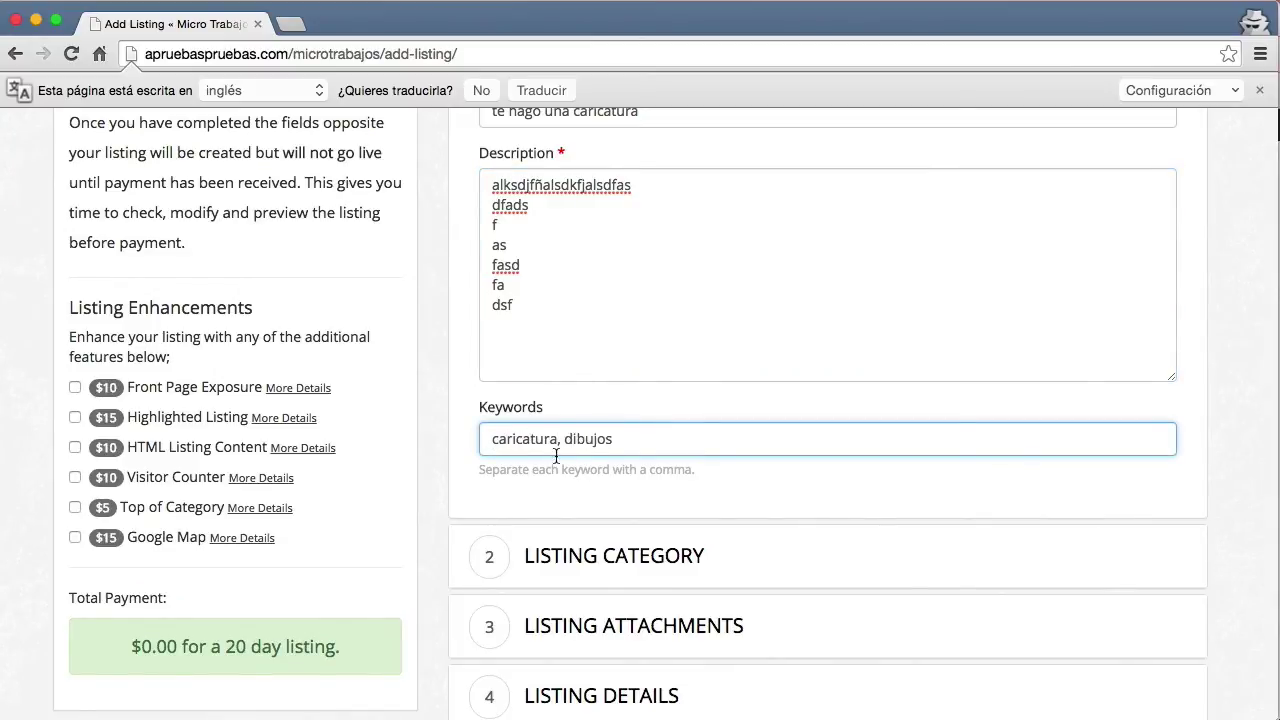
{"action": "left_click", "coordinate": [545, 556]}
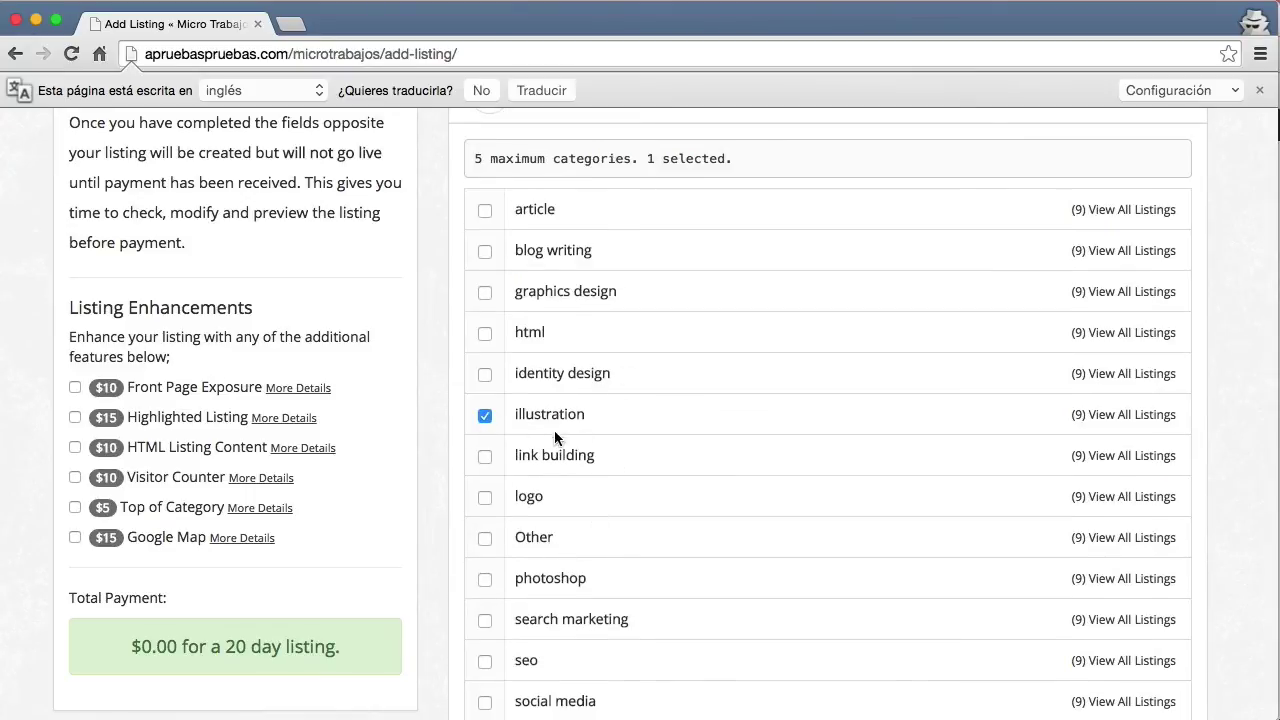
{"action": "scroll", "coordinate": [622, 424], "scroll_direction": "down", "scroll_amount": 10}
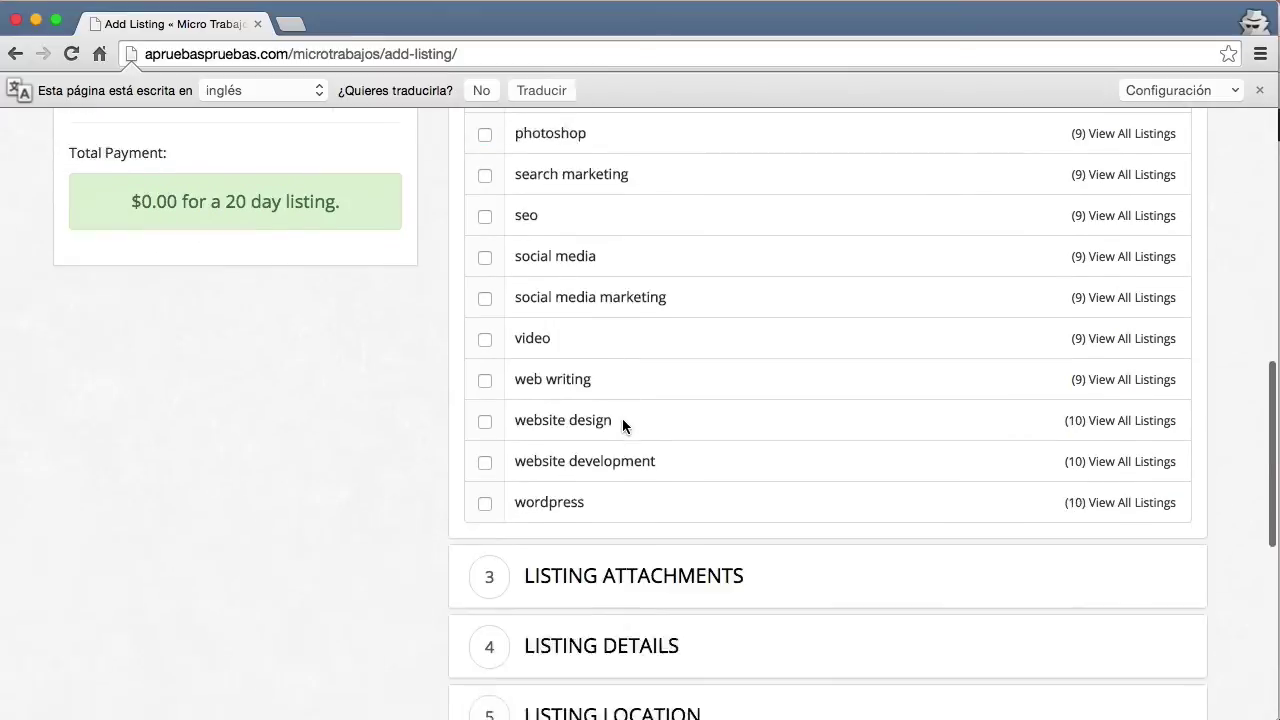
{"action": "scroll", "coordinate": [638, 330], "scroll_direction": "up", "scroll_amount": 5}
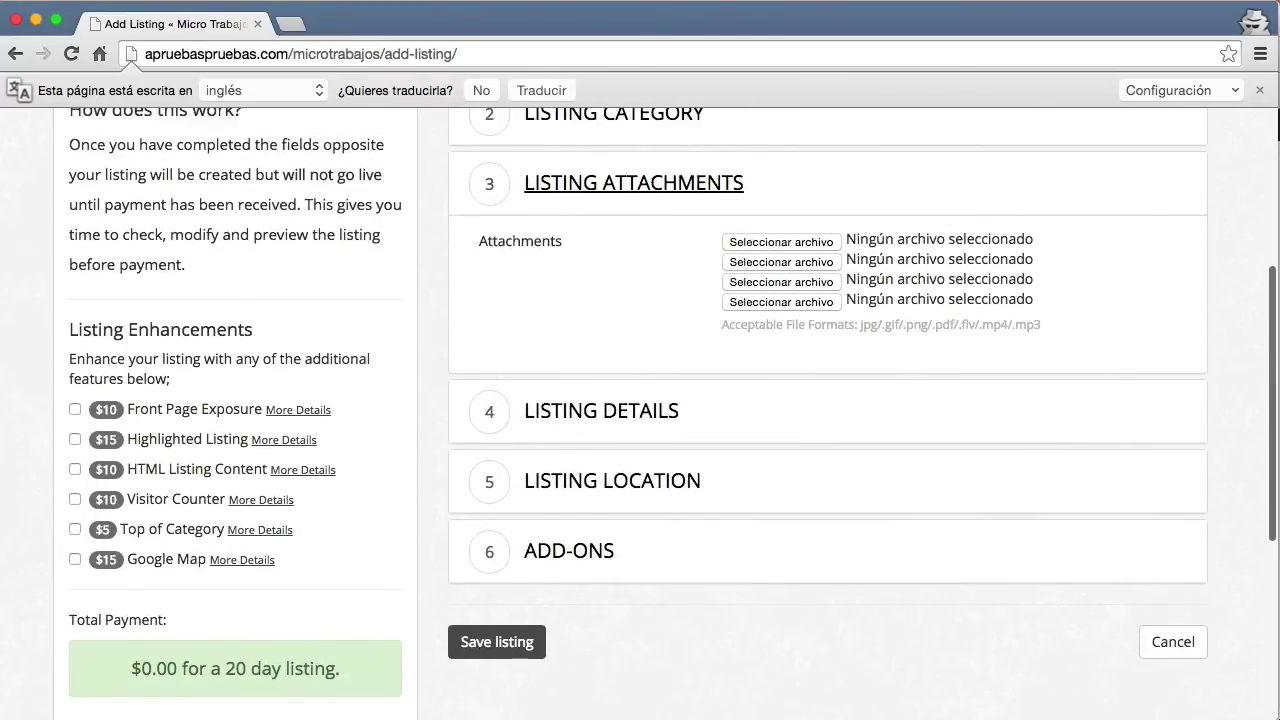
{"action": "left_click_drag", "start_coordinate": [1078, 416], "coordinate": [773, 253]}
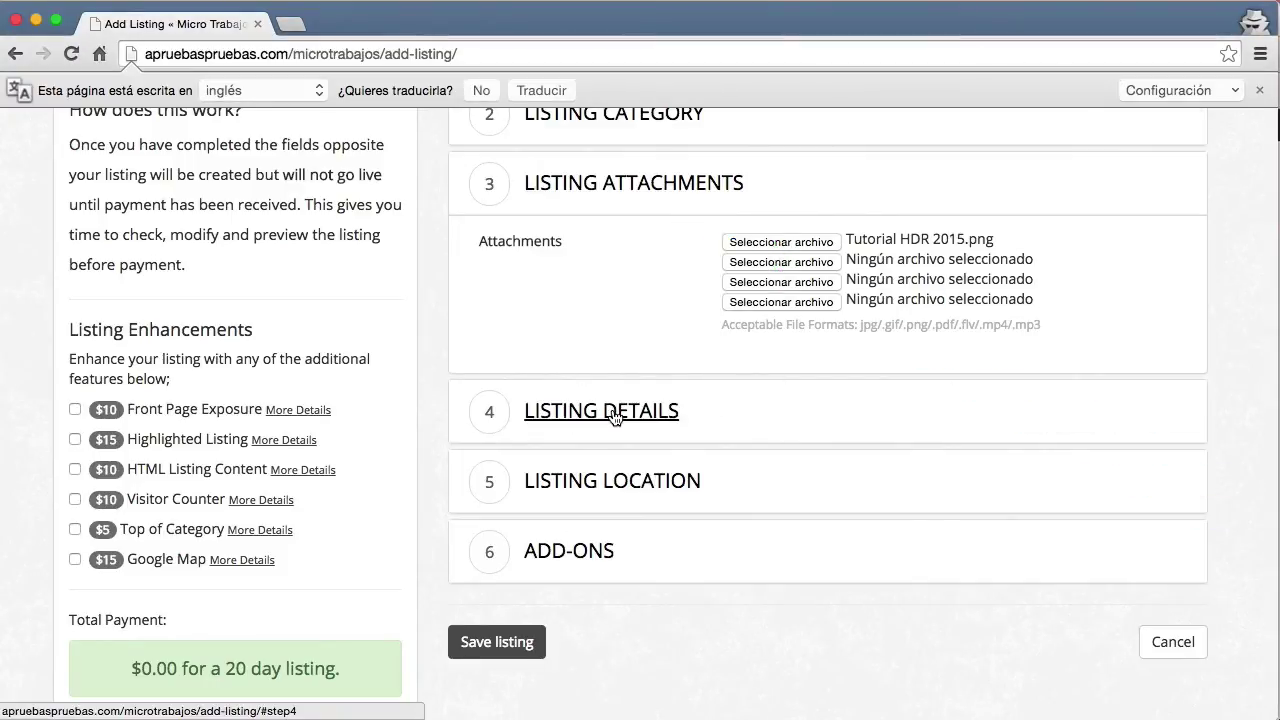
Set the listing's delivery time to 4 Days and its price to 3.
{"action": "left_click", "coordinate": [614, 411]}
{"action": "left_click", "coordinate": [778, 314]}
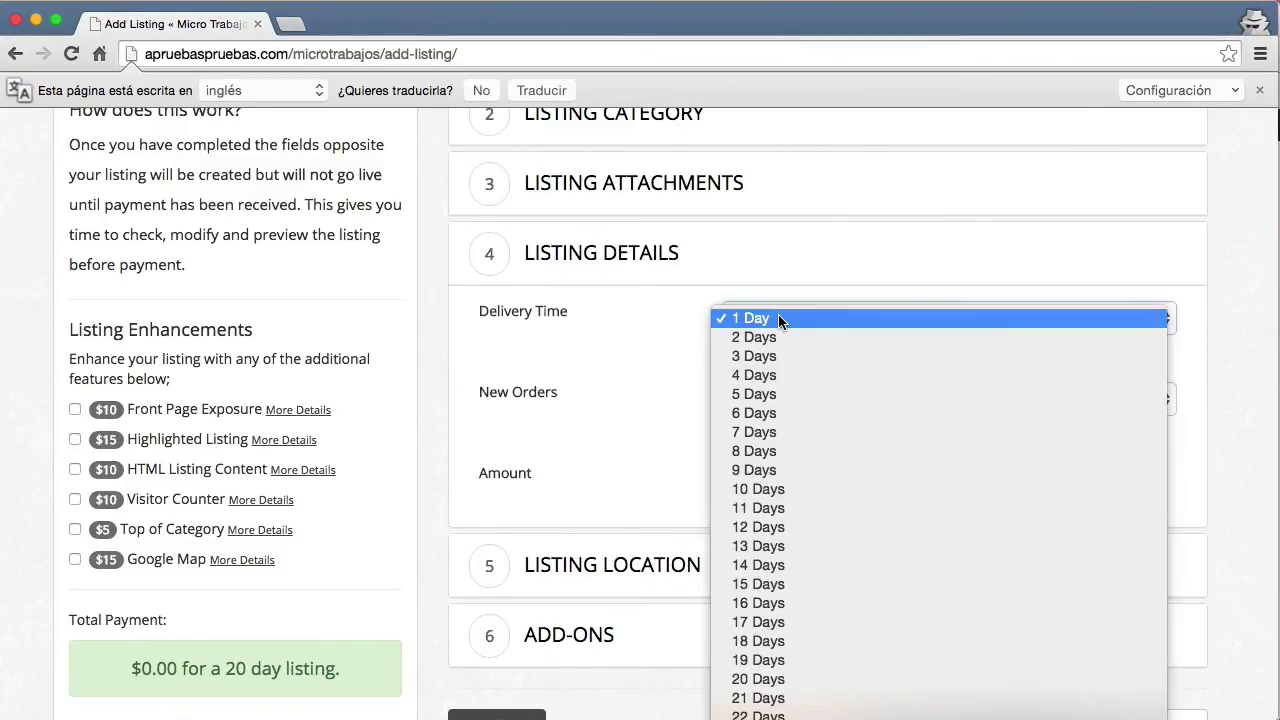
{"action": "left_click", "coordinate": [756, 376]}
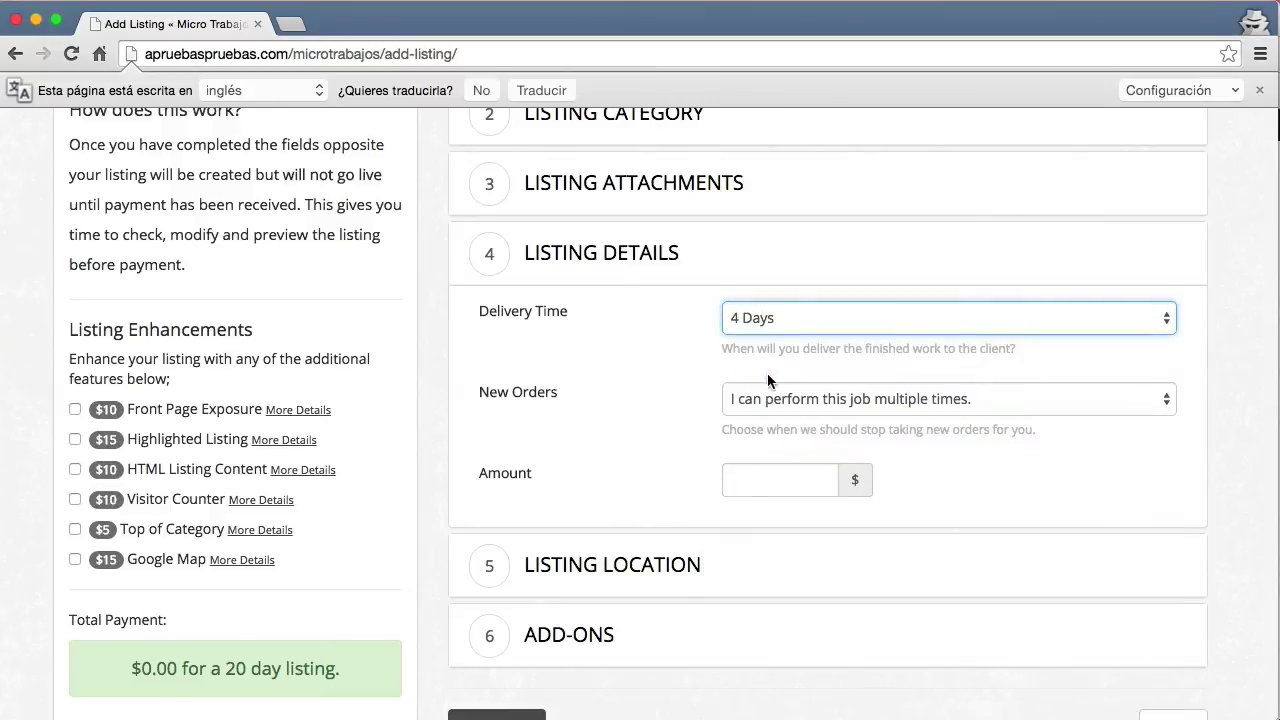
{"action": "left_click", "coordinate": [790, 478]}
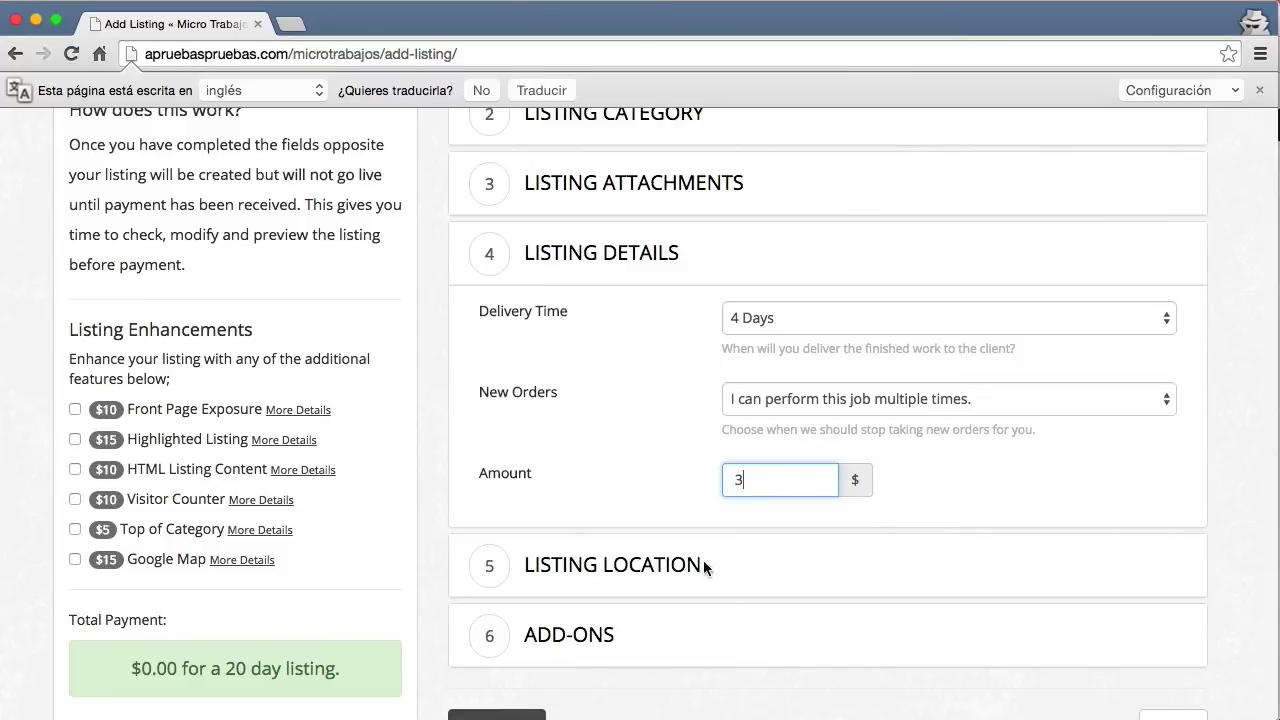
Set the listing location to Salamanca, Spain and save the listing.
{"action": "left_click", "coordinate": [663, 566]}
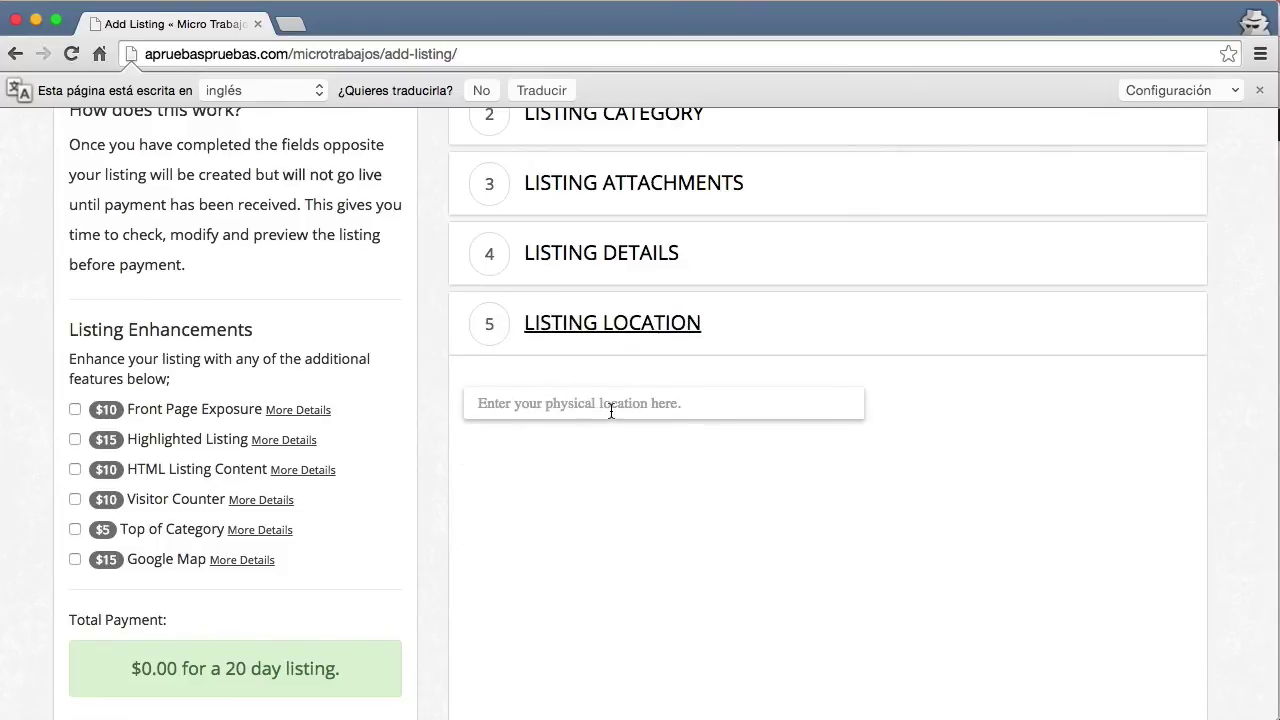
{"action": "scroll", "coordinate": [611, 411], "scroll_direction": "down", "scroll_amount": 1}
{"action": "left_click", "coordinate": [614, 397]}
{"action": "type", "text": "salamanca"}
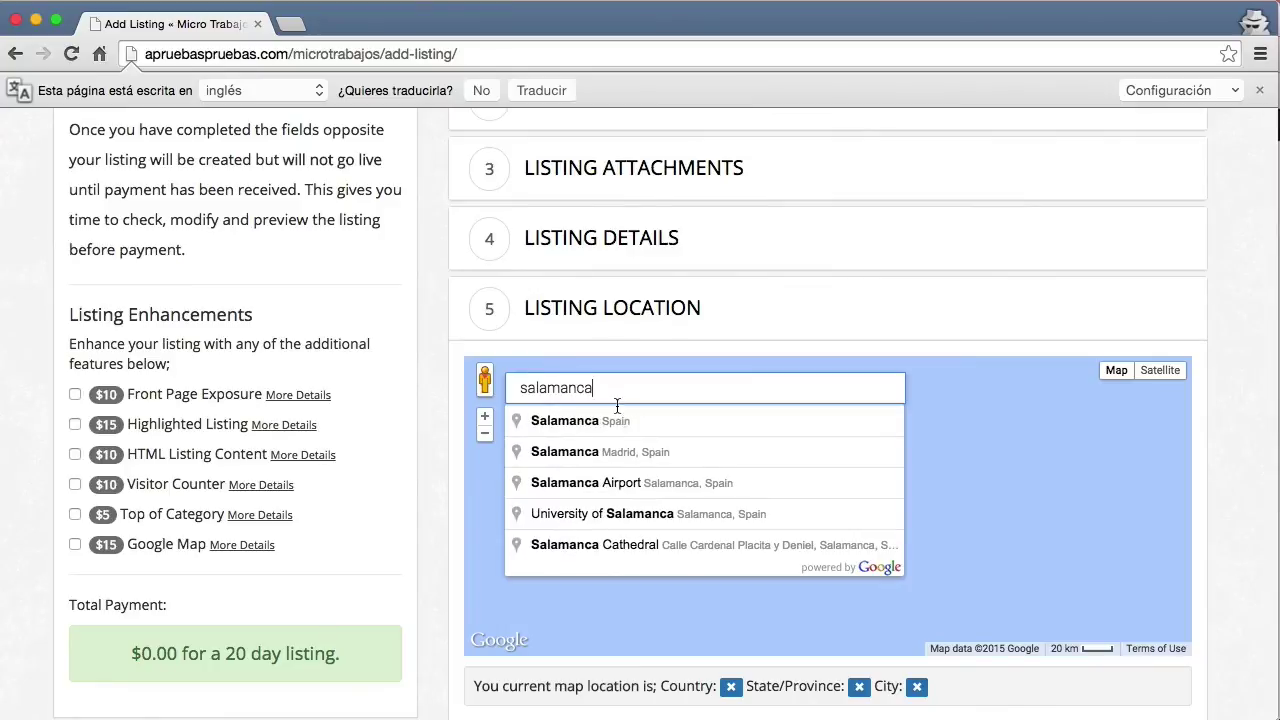
{"action": "left_click", "coordinate": [677, 421]}
{"action": "scroll", "coordinate": [1105, 555], "scroll_direction": "down", "scroll_amount": 2}
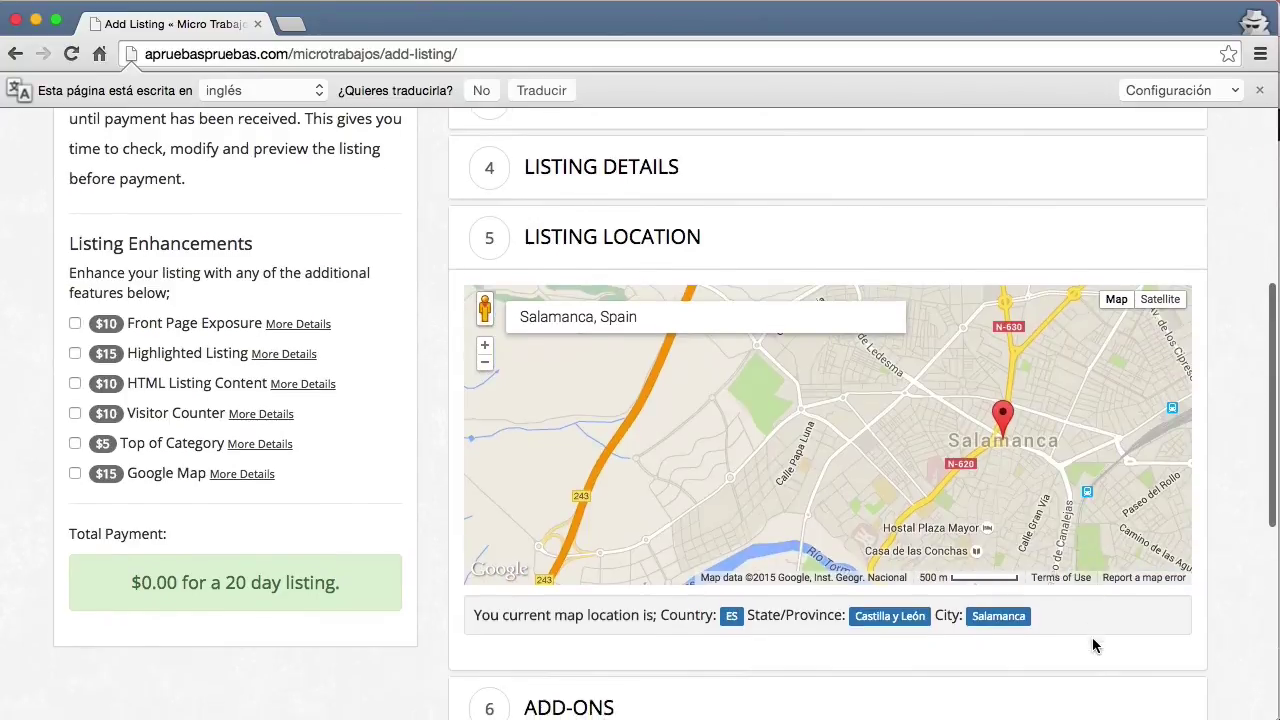
{"action": "scroll", "coordinate": [1094, 640], "scroll_direction": "down", "scroll_amount": 4}
{"action": "left_click", "coordinate": [511, 494]}
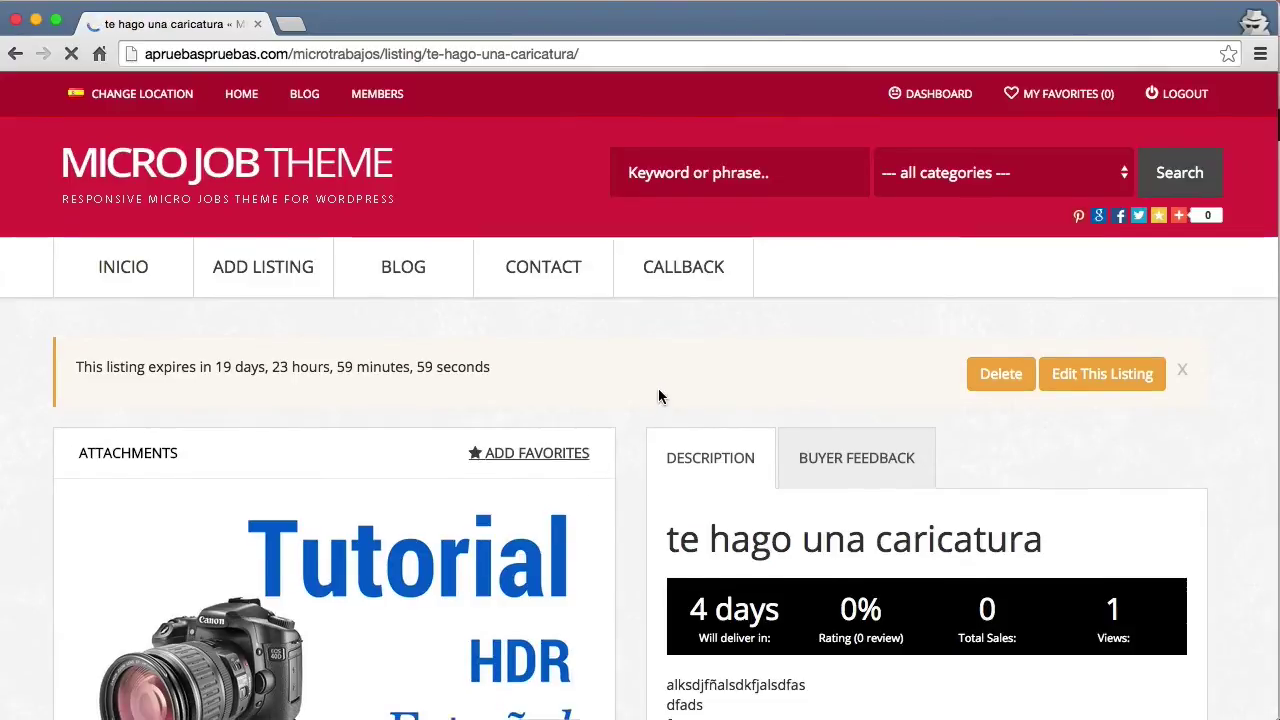
Preview the attachment image enlarged, close it, scroll to the top and minimize Chrome.
{"action": "scroll", "coordinate": [640, 400], "scroll_direction": "down", "scroll_amount": 5}
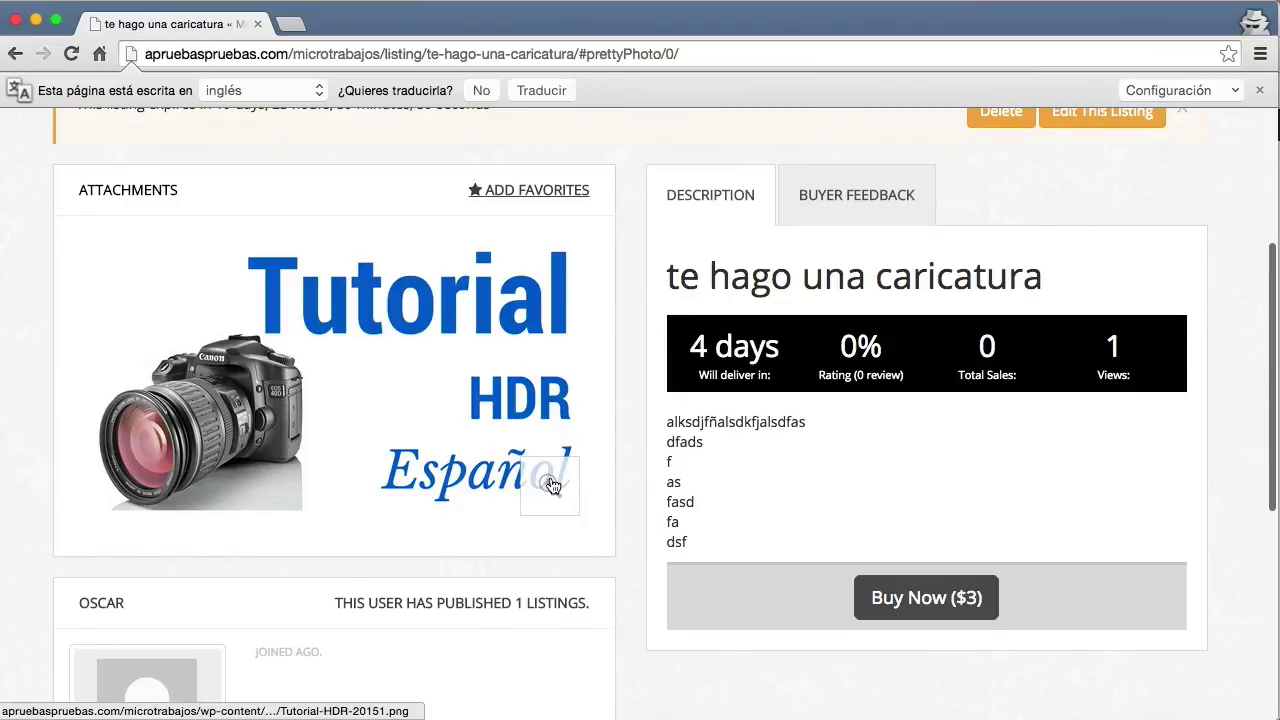
{"action": "left_click", "coordinate": [550, 482]}
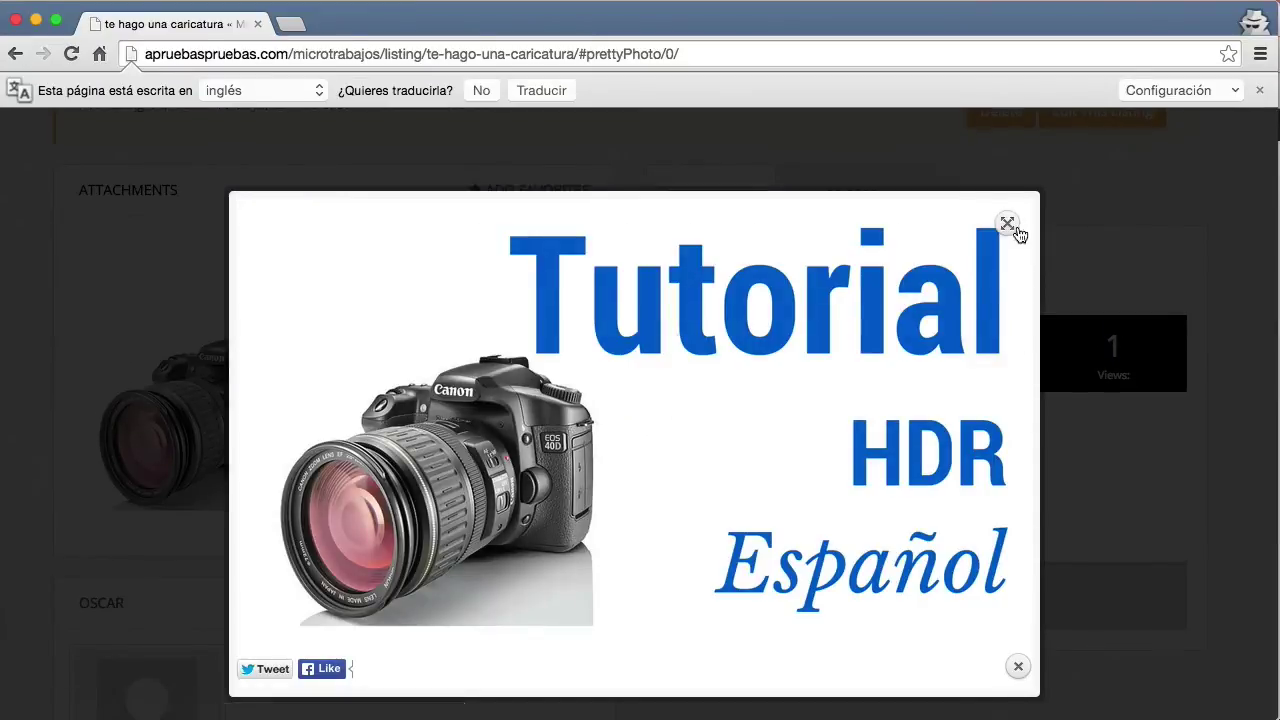
{"action": "left_click", "coordinate": [1017, 663]}
{"action": "scroll", "coordinate": [1004, 530], "scroll_direction": "down", "scroll_amount": 4}
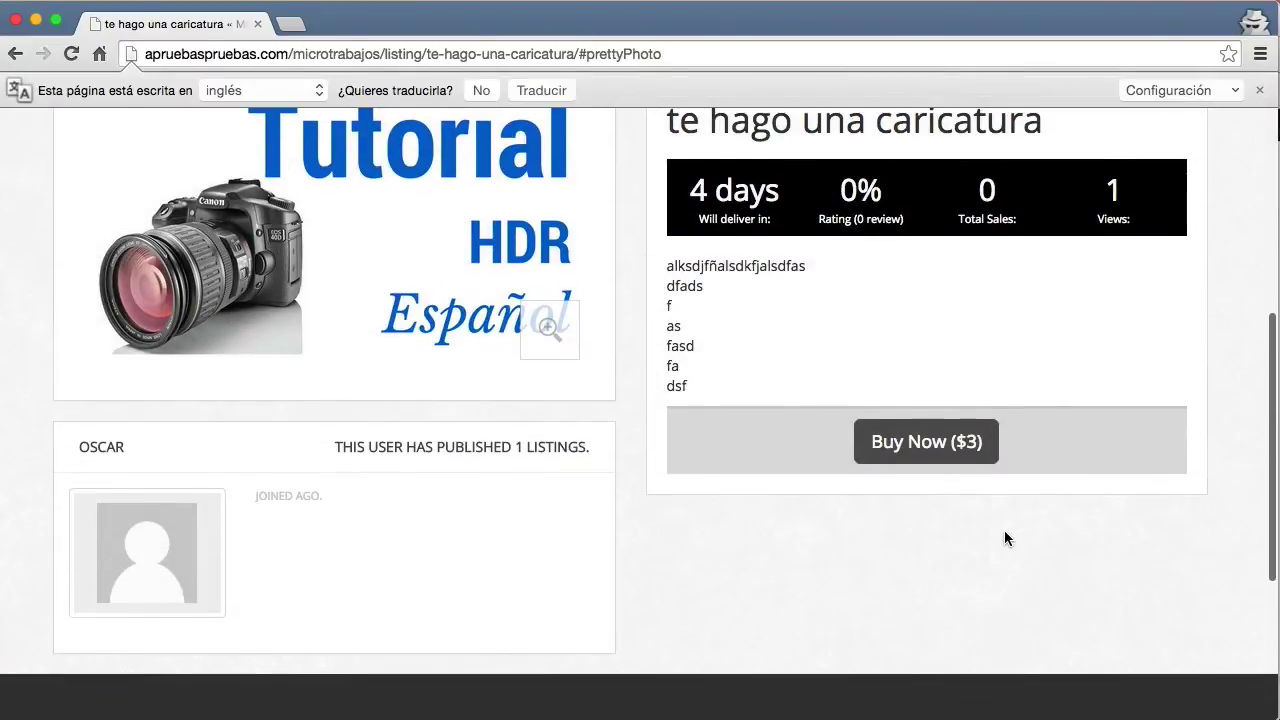
{"action": "scroll", "coordinate": [1004, 530], "scroll_direction": "up", "scroll_amount": 6}
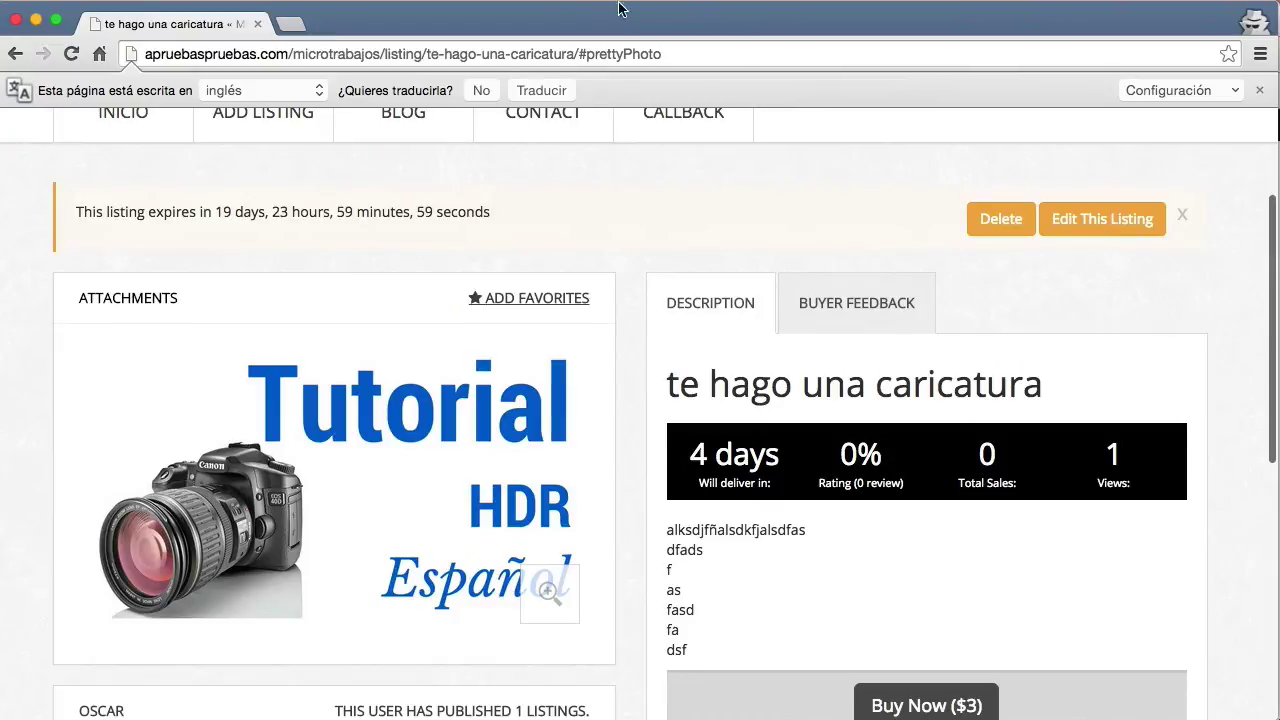
{"action": "scroll", "coordinate": [506, 217], "scroll_direction": "up", "scroll_amount": 3}
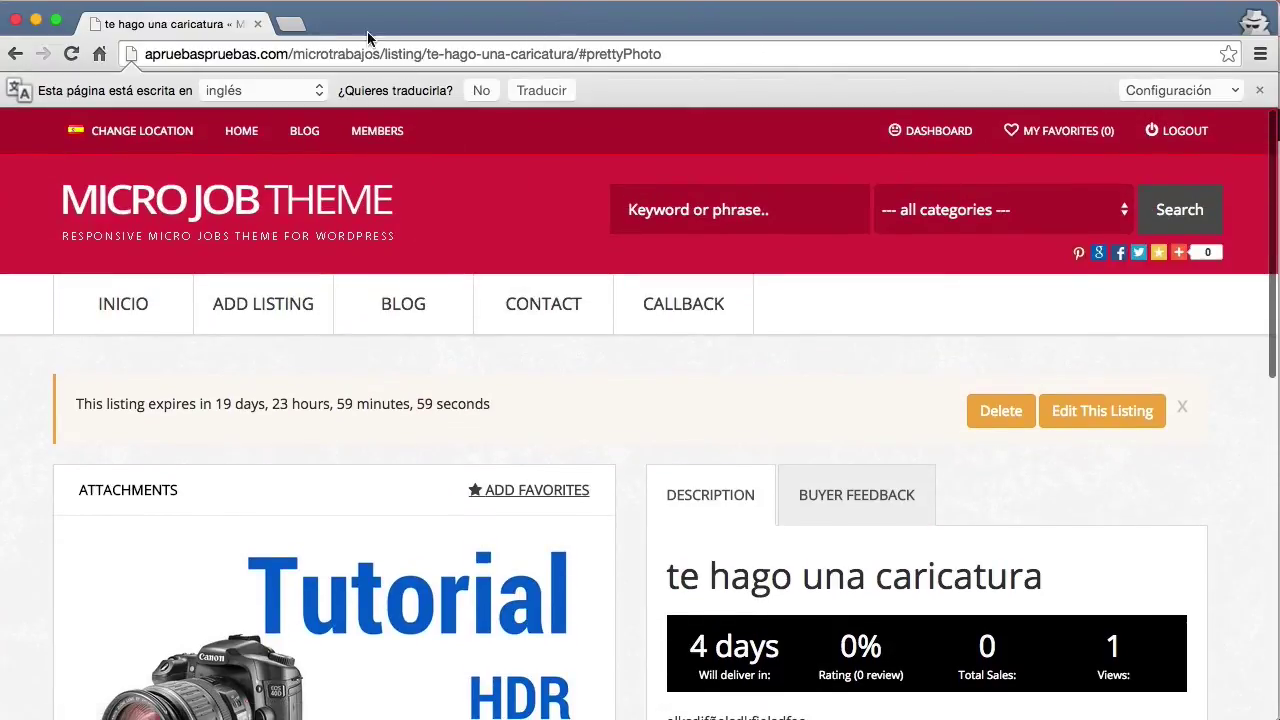
{"action": "left_click", "coordinate": [36, 21]}
Buy te hago una caricatura for $3 from the public site using Admin Test Callback.
{"action": "mouse_move", "coordinate": [95, 125]}
{"action": "left_click", "coordinate": [95, 162]}
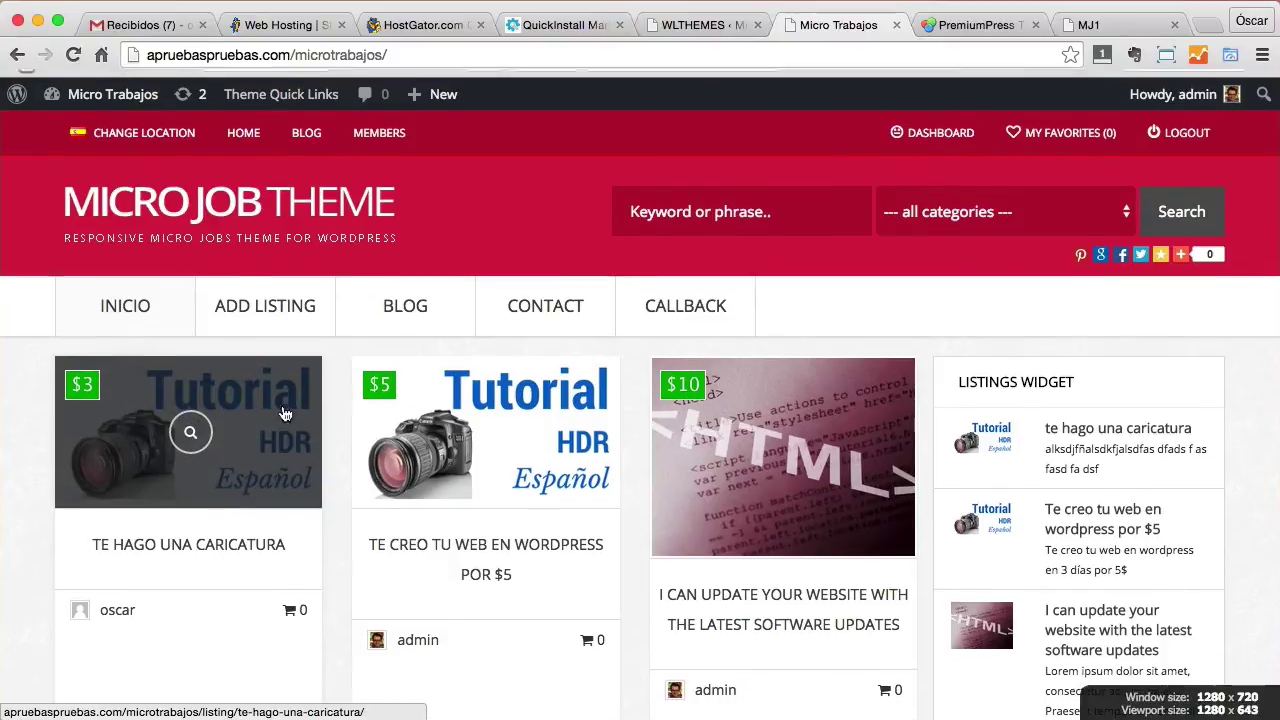
{"action": "scroll", "coordinate": [189, 434], "scroll_direction": "down", "scroll_amount": 3}
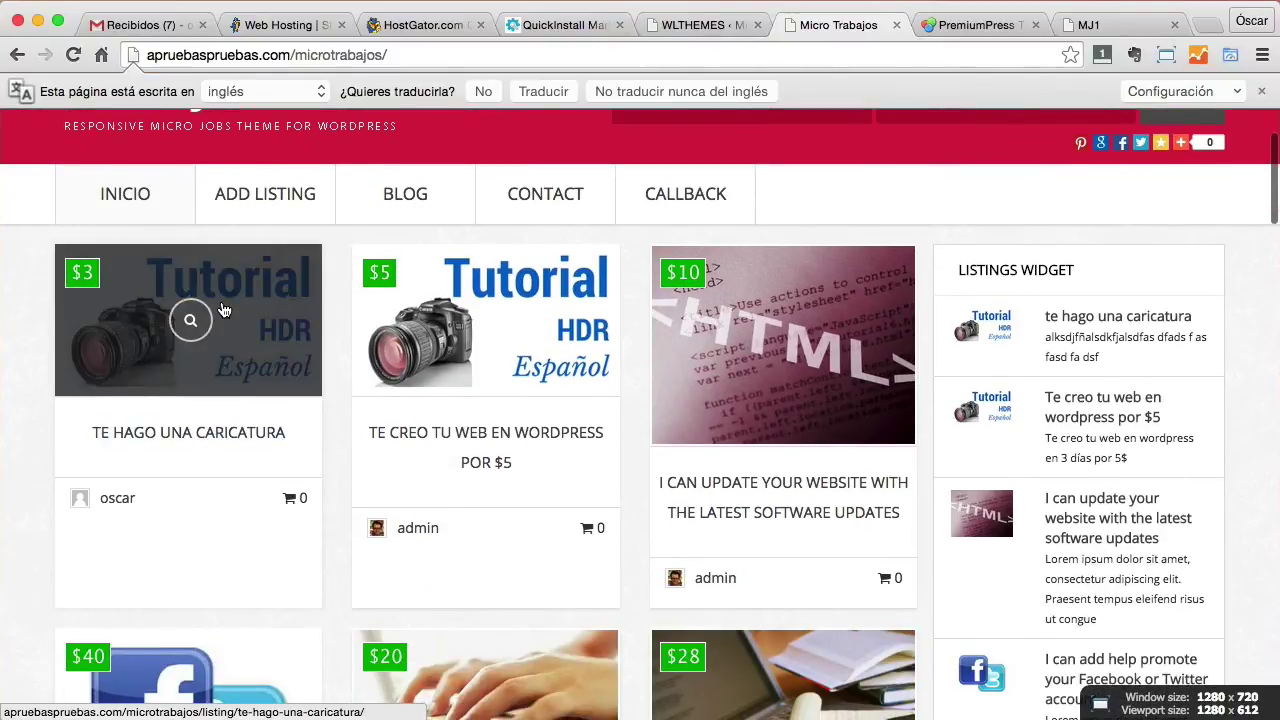
{"action": "left_click", "coordinate": [224, 310]}
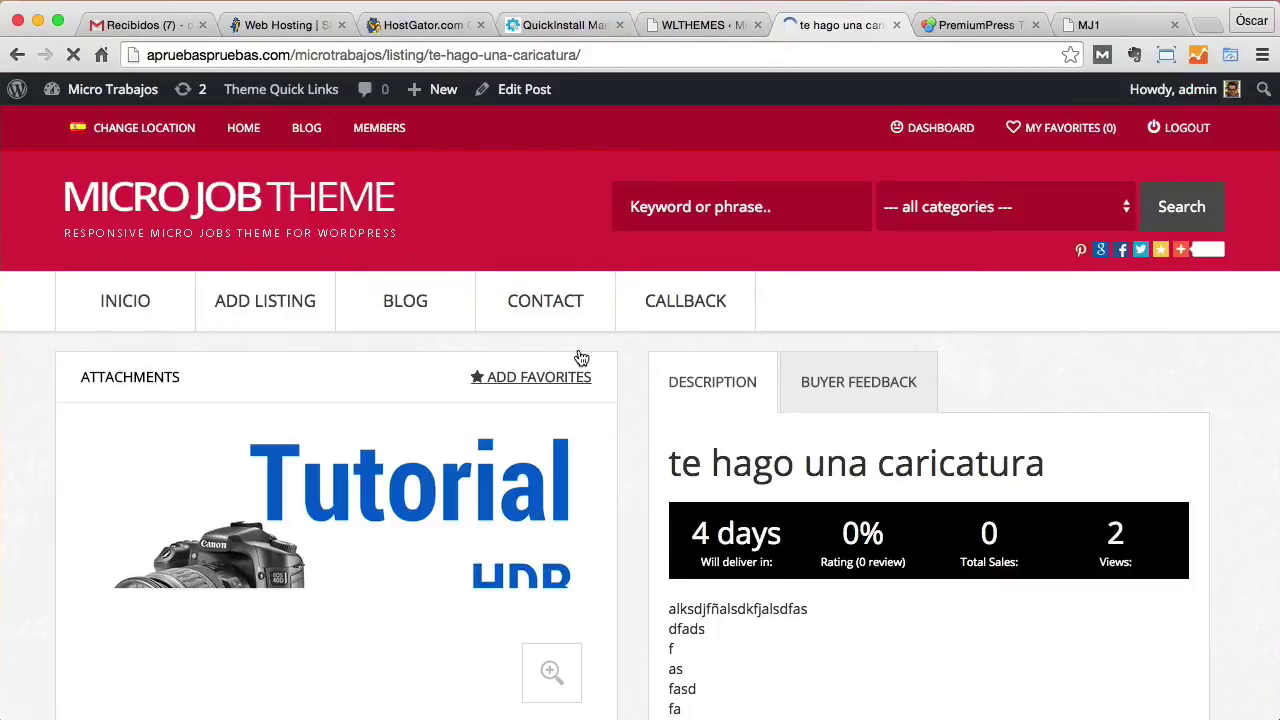
{"action": "scroll", "coordinate": [486, 343], "scroll_direction": "down", "scroll_amount": 5}
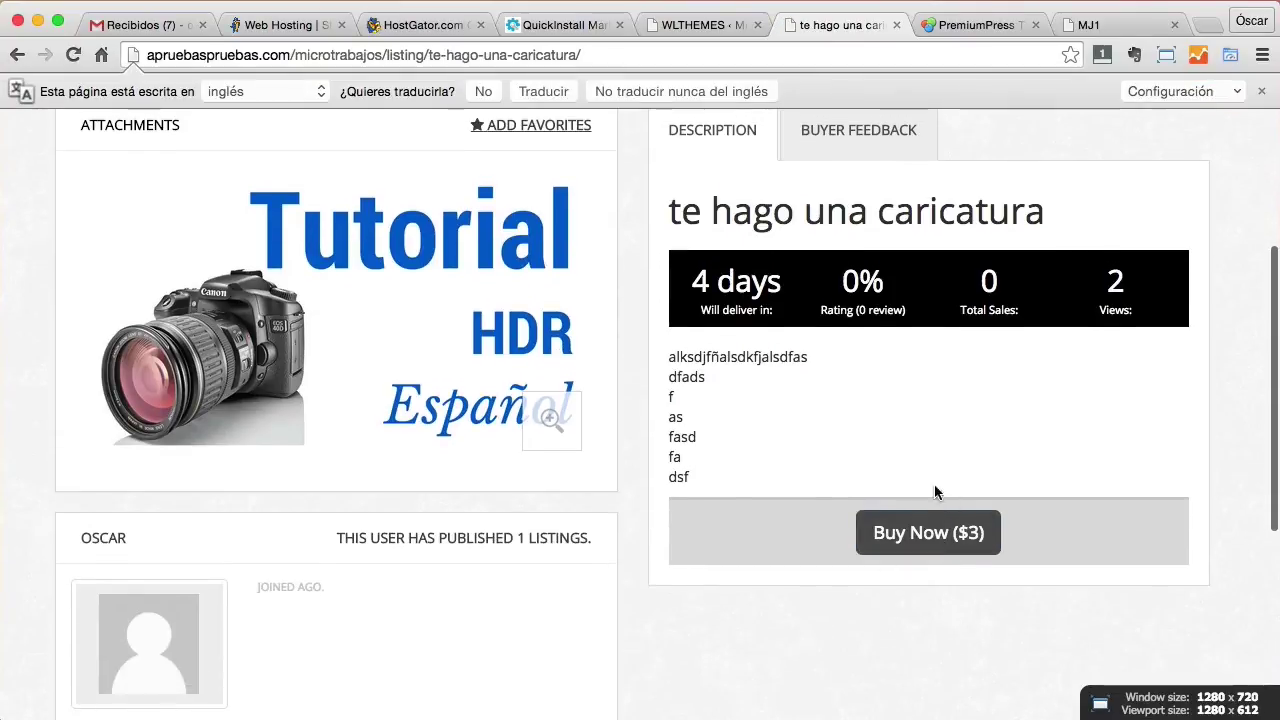
{"action": "left_click", "coordinate": [942, 542]}
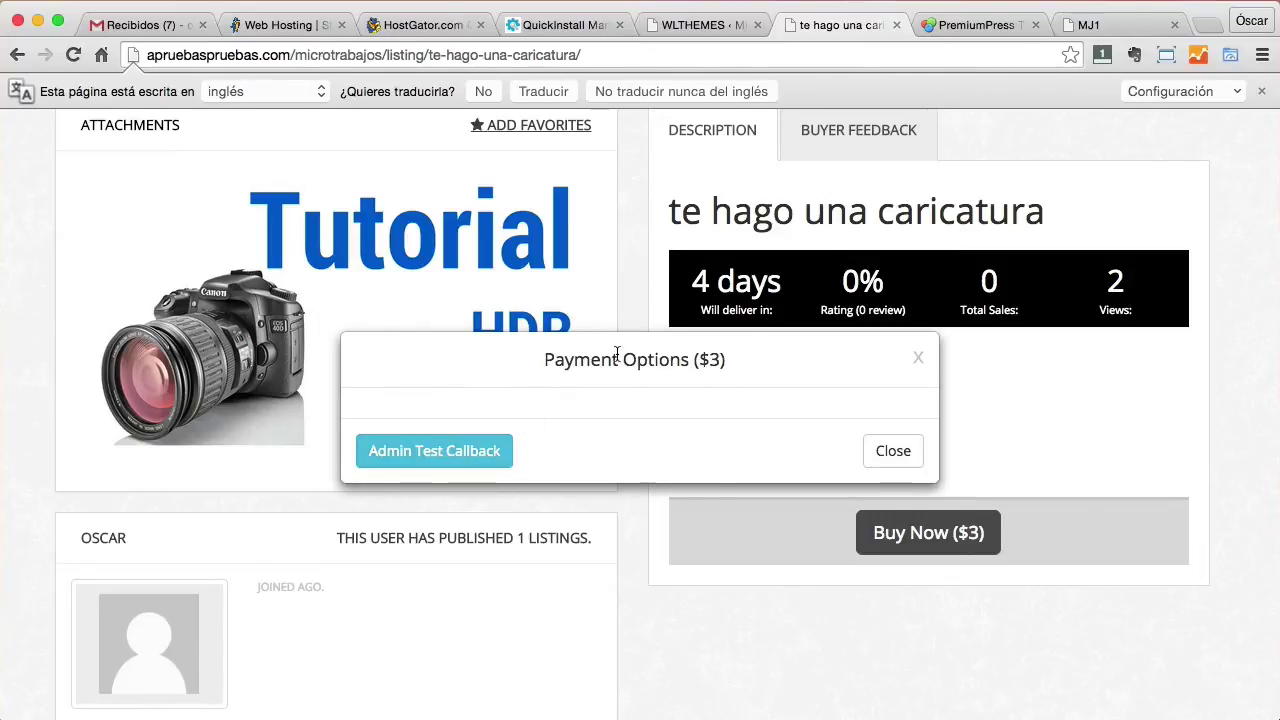
{"action": "left_click", "coordinate": [464, 458]}
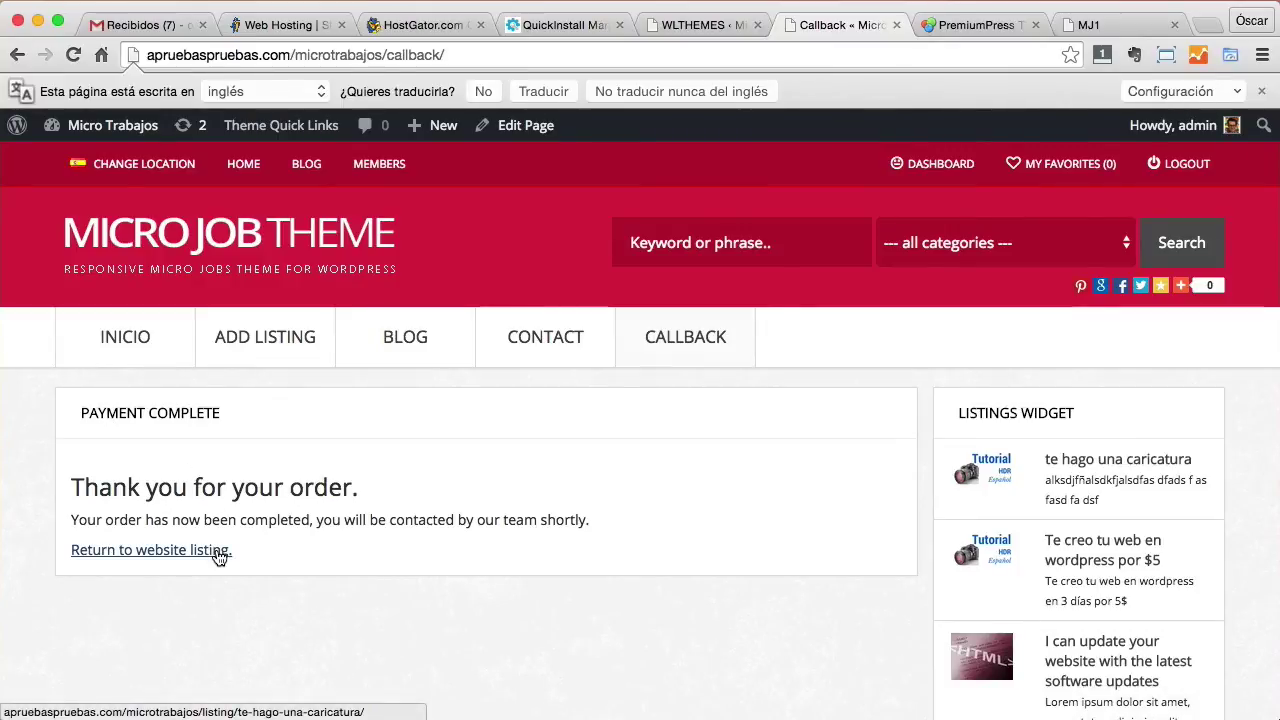
Return to the purchased listing and show its WORKFLOW messages.
{"action": "left_click", "coordinate": [203, 553]}
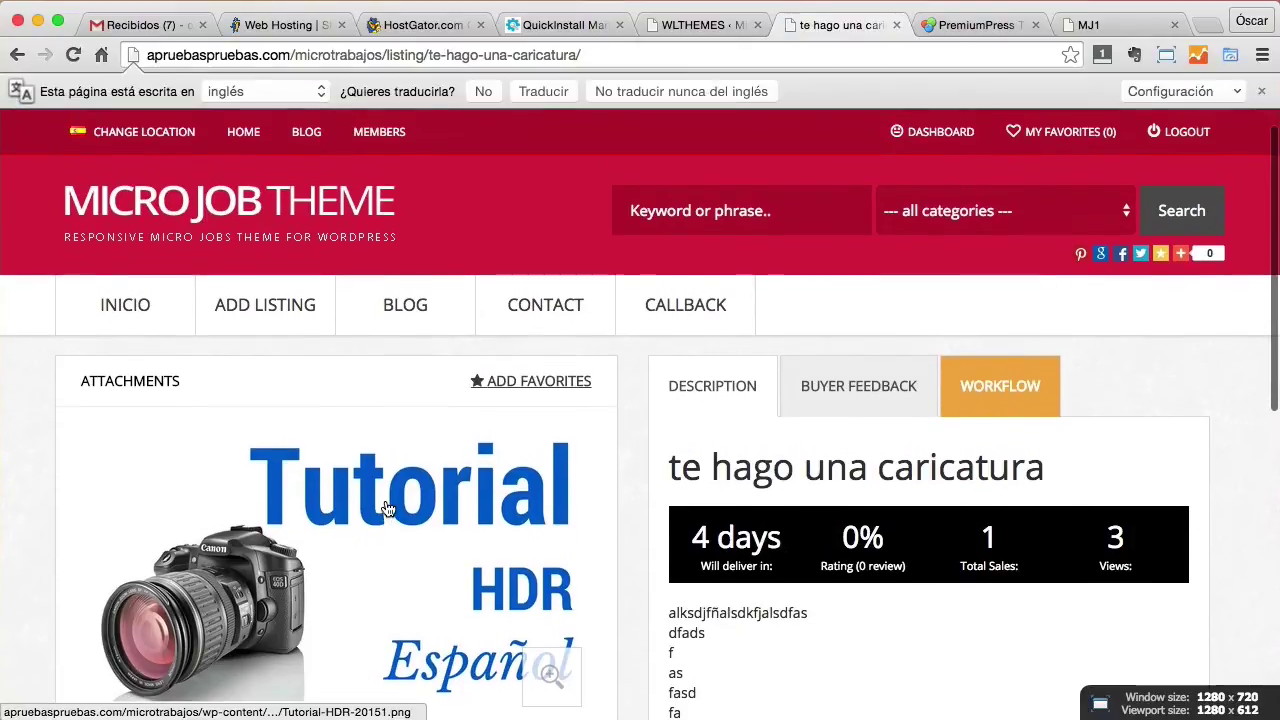
{"action": "scroll", "coordinate": [387, 507], "scroll_direction": "down", "scroll_amount": 8}
{"action": "scroll", "coordinate": [385, 507], "scroll_direction": "up", "scroll_amount": 3}
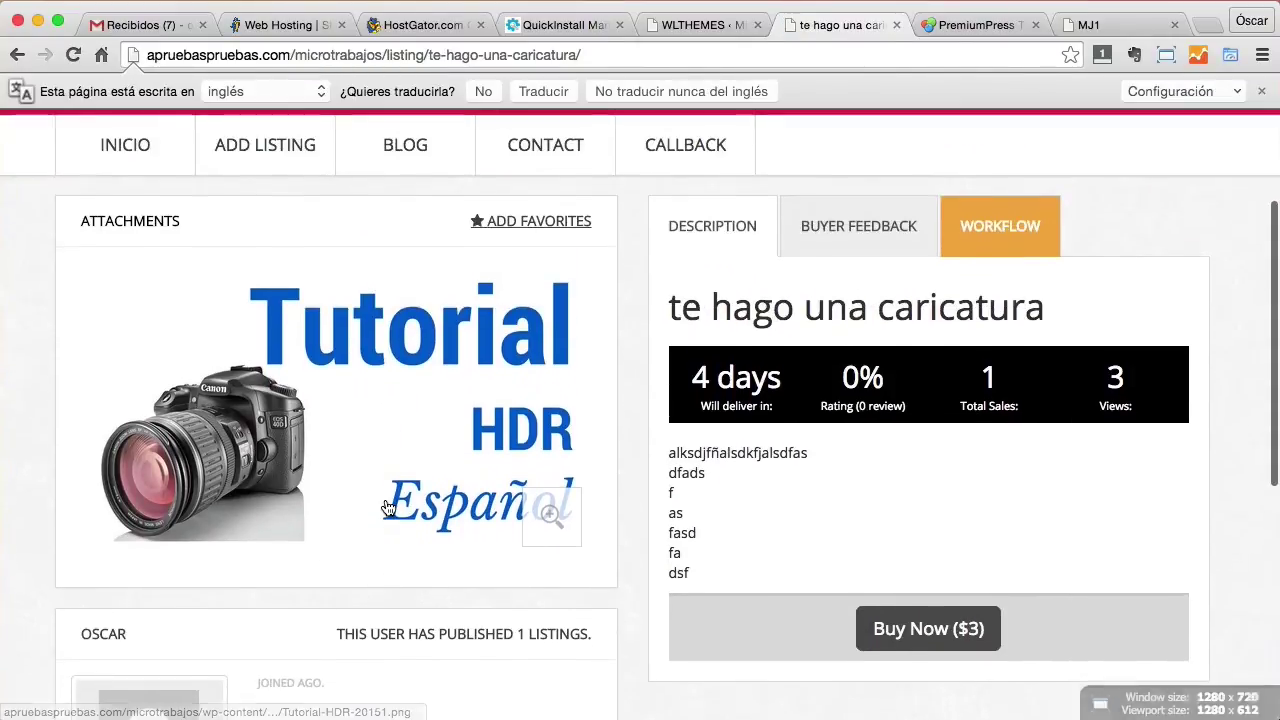
{"action": "scroll", "coordinate": [381, 505], "scroll_direction": "up", "scroll_amount": 3}
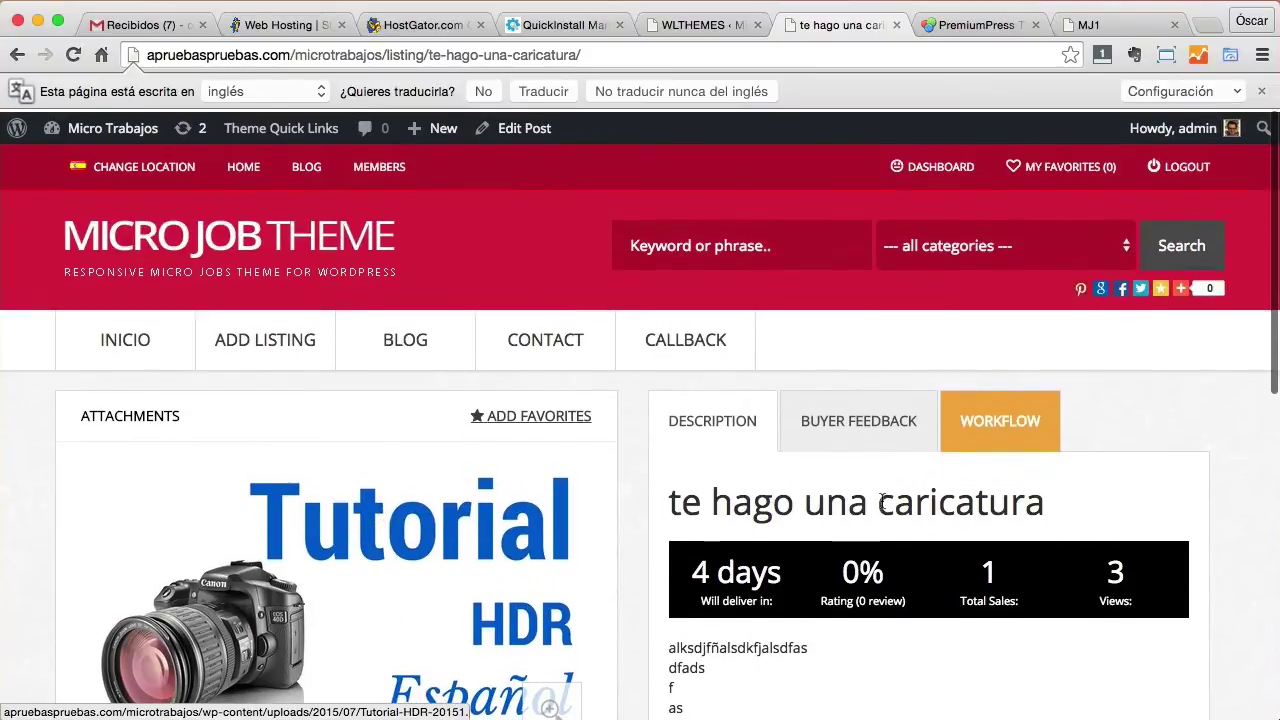
{"action": "left_click", "coordinate": [1007, 432]}
{"action": "scroll", "coordinate": [874, 531], "scroll_direction": "down", "scroll_amount": 2}
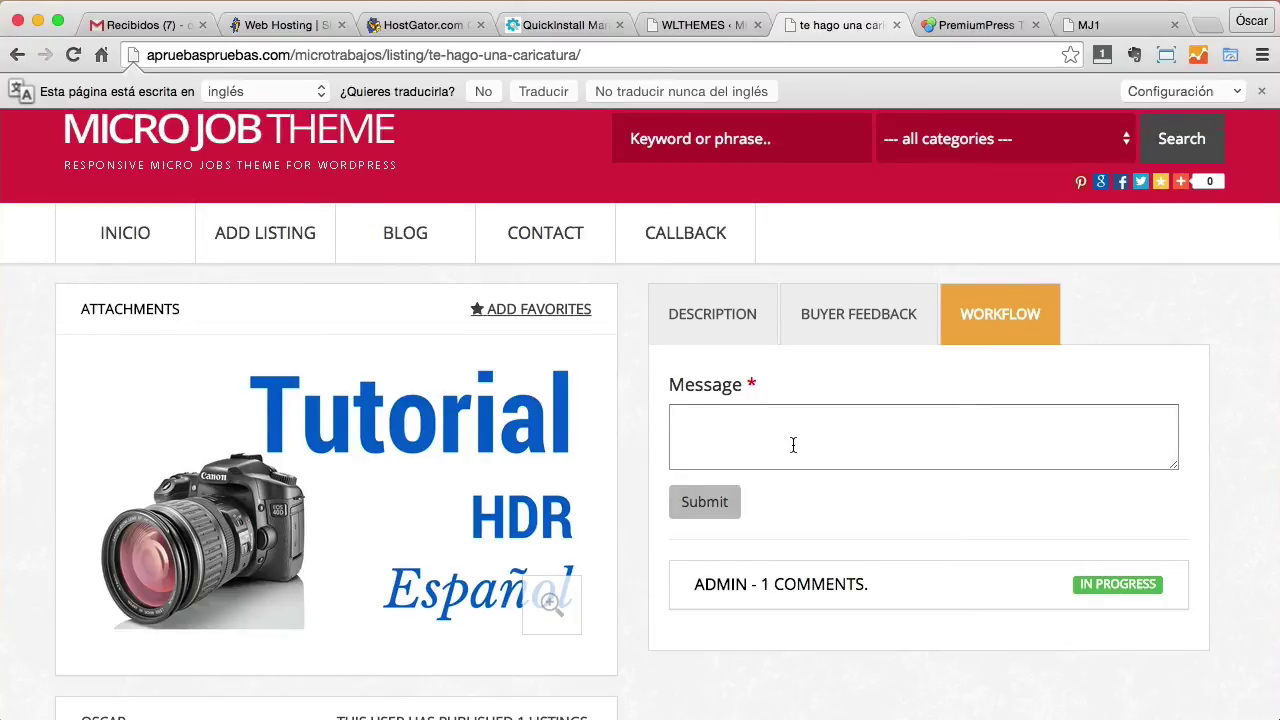
{"action": "scroll", "coordinate": [793, 444], "scroll_direction": "up", "scroll_amount": 2}
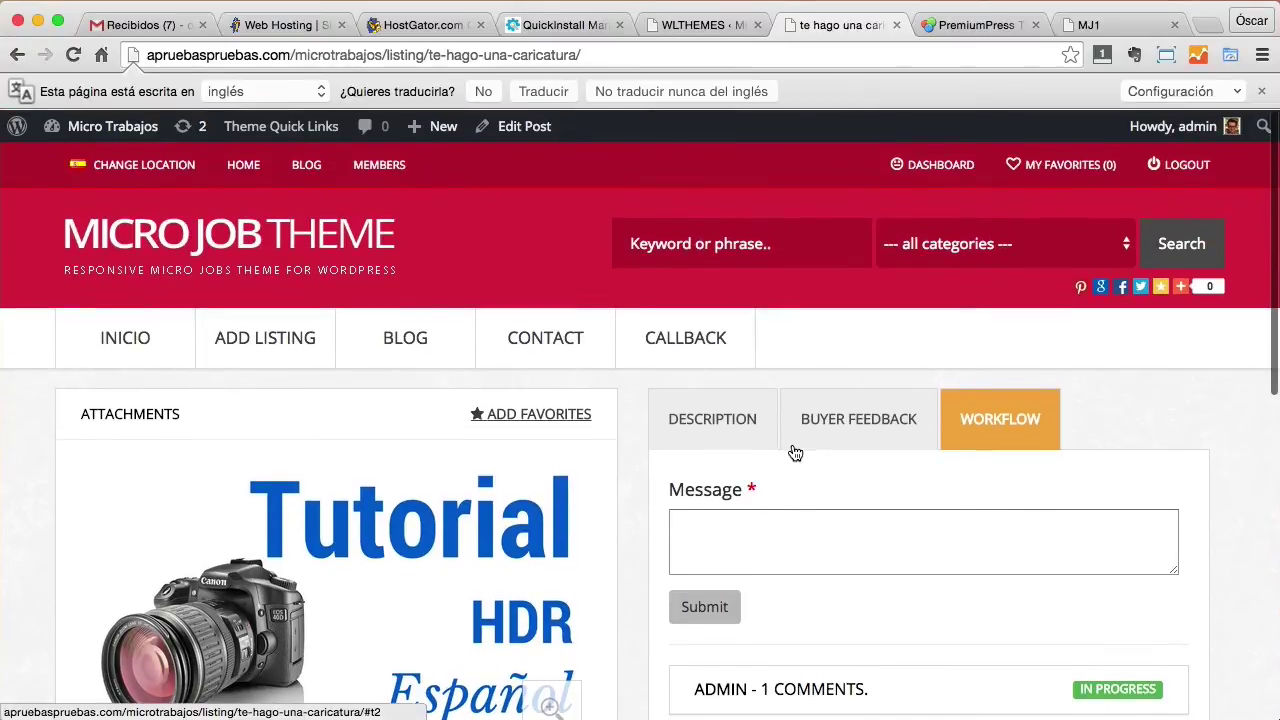
Post the workflow comment “Quiero que la caricatura la realices conmucho cariño”.
{"action": "left_click", "coordinate": [819, 539]}
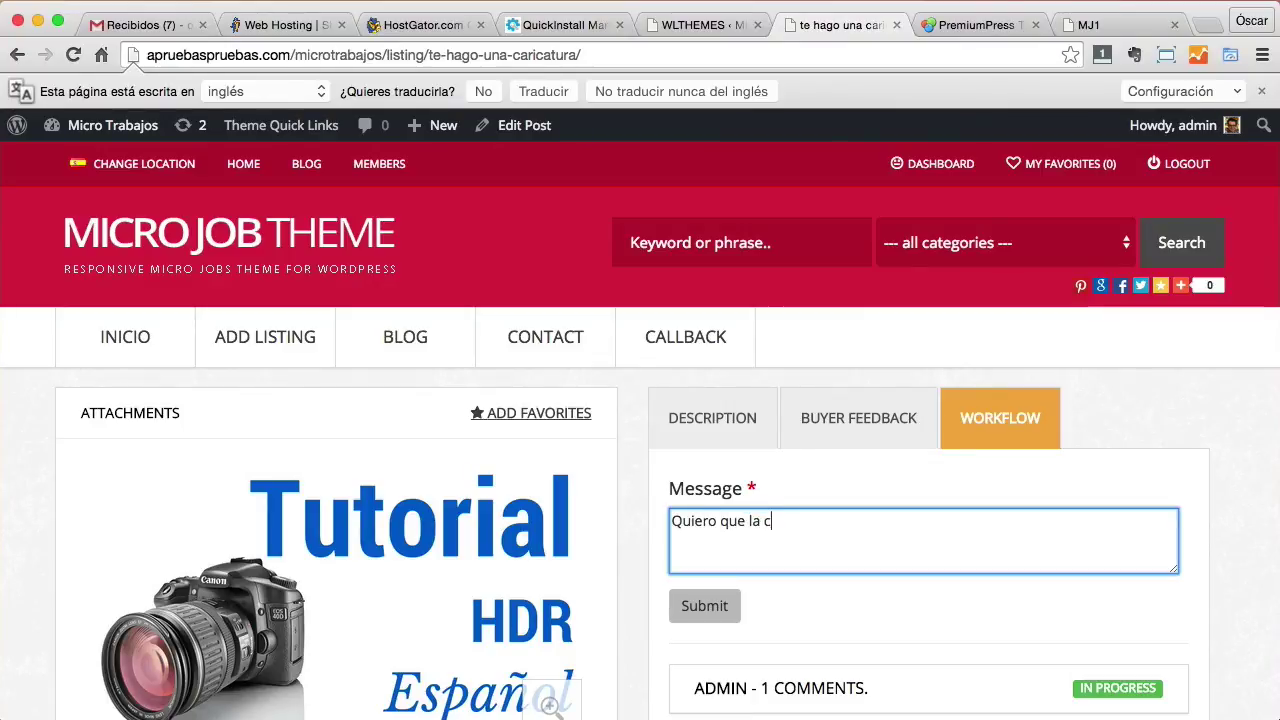
{"action": "type", "text": "la realices"}
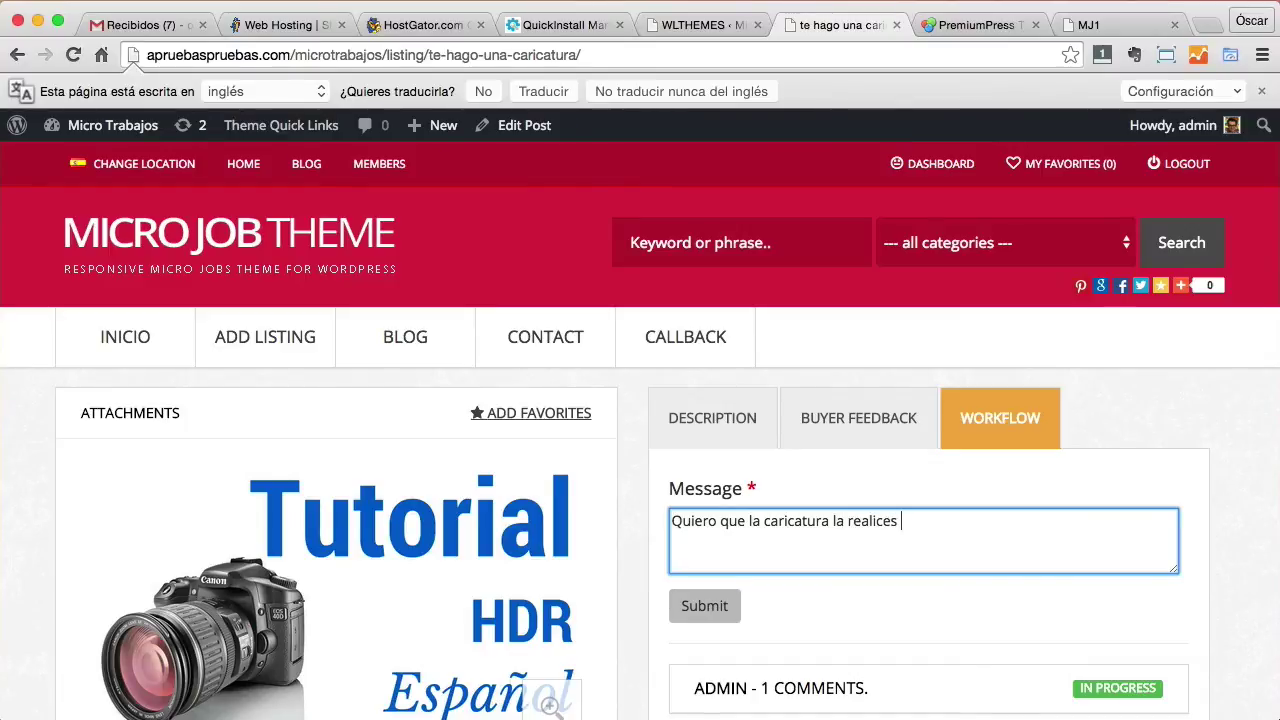
{"action": "type", "text": "cho cariño"}
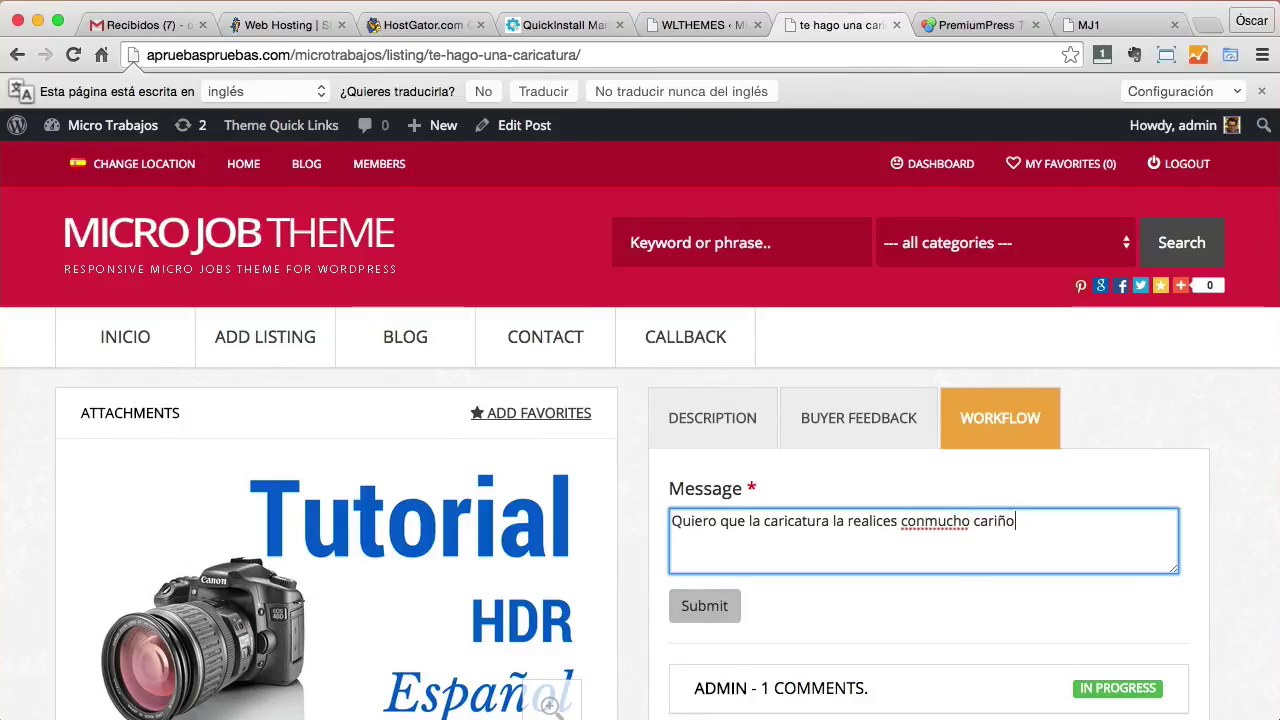
{"action": "left_click", "coordinate": [686, 618]}
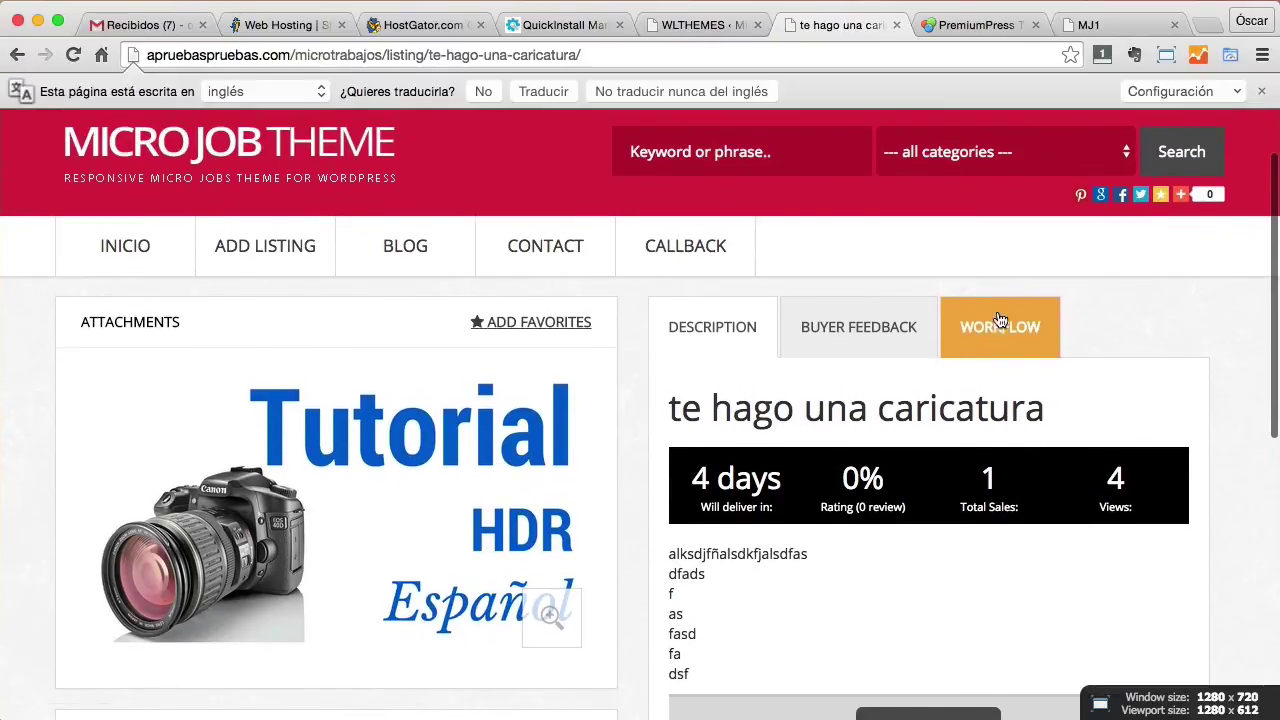
Expand the ADMIN - 2 COMMENTS thread to read it, then go to DASHBOARD.
{"action": "left_click", "coordinate": [997, 340]}
{"action": "left_click", "coordinate": [790, 598]}
{"action": "scroll", "coordinate": [859, 573], "scroll_direction": "down", "scroll_amount": 5}
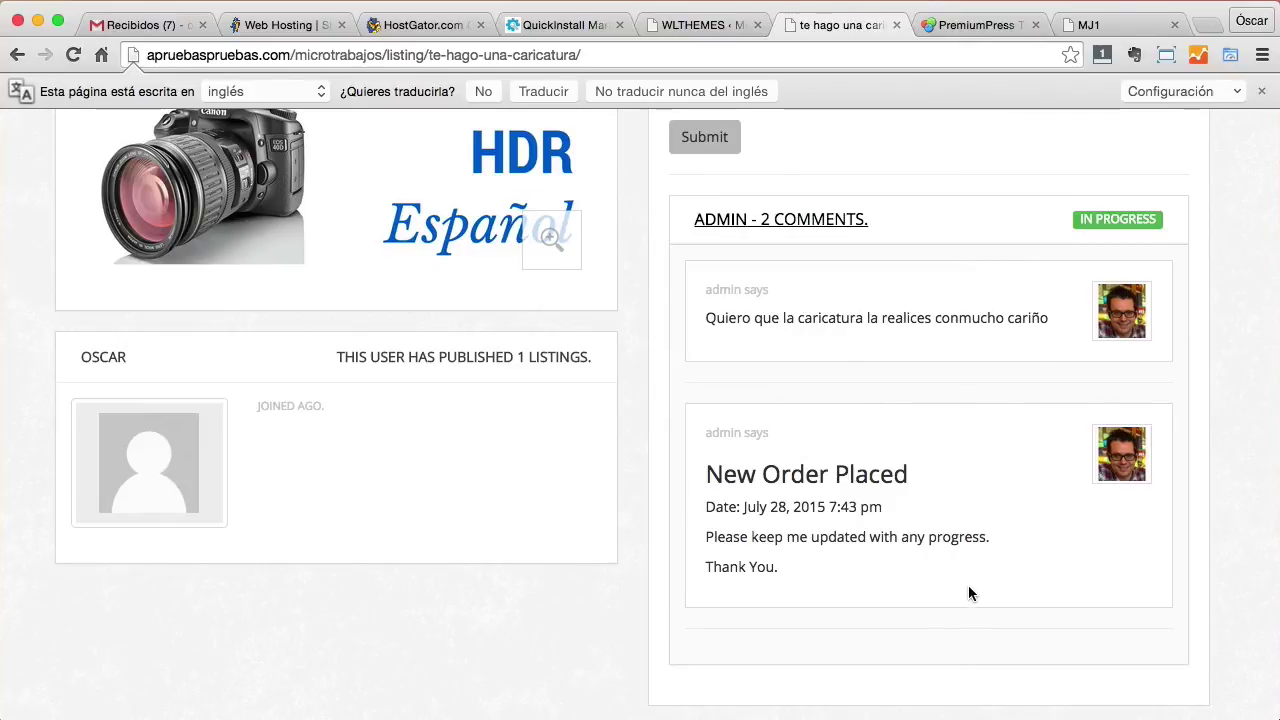
{"action": "scroll", "coordinate": [968, 590], "scroll_direction": "up", "scroll_amount": 5}
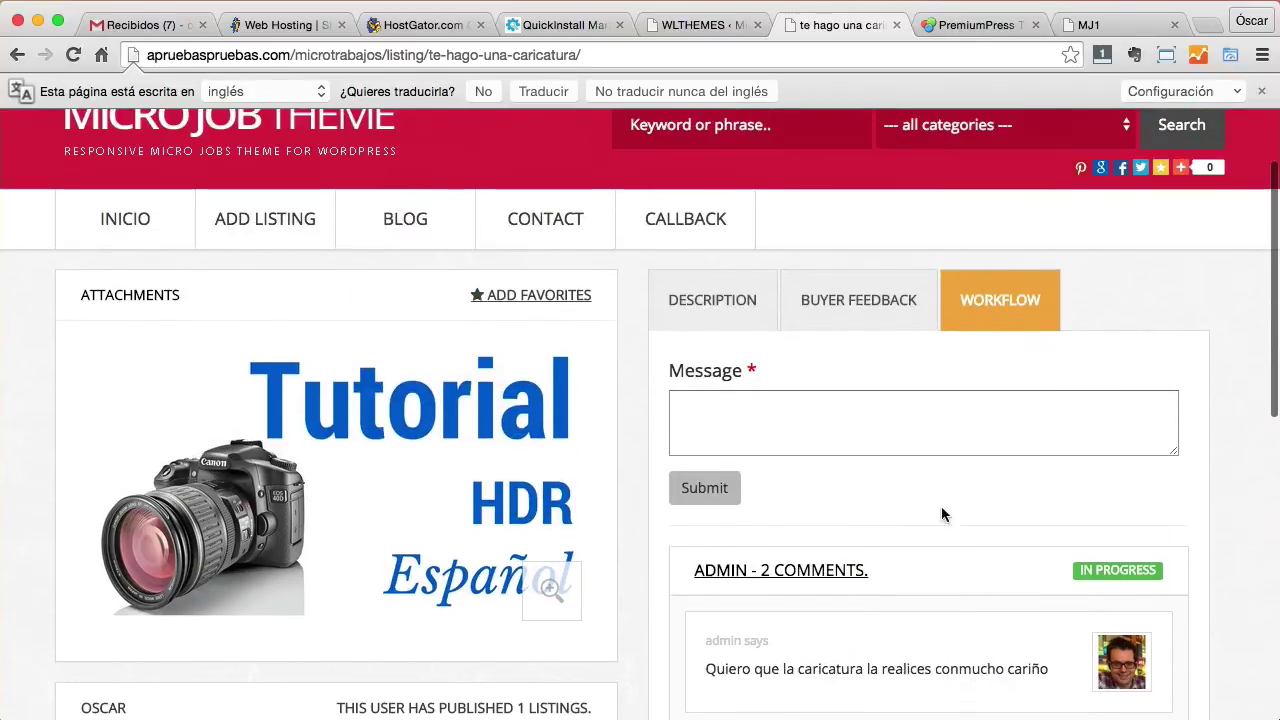
{"action": "left_click", "coordinate": [856, 578]}
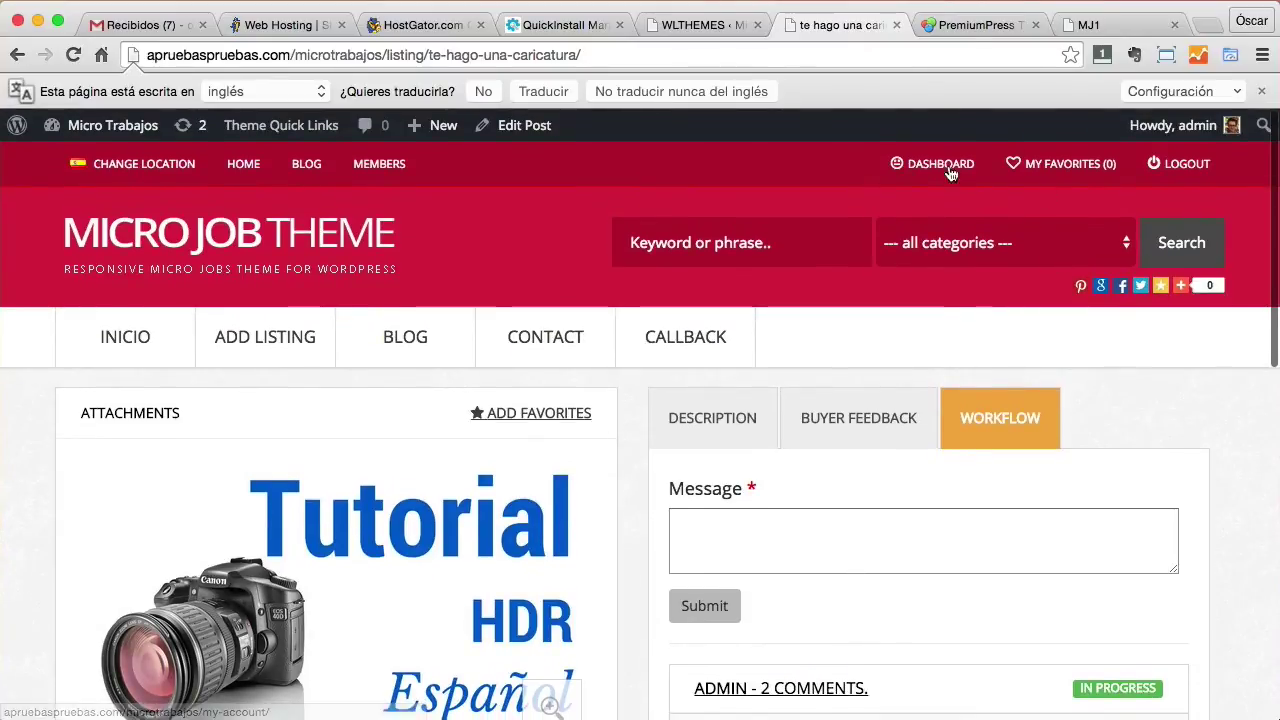
{"action": "left_click", "coordinate": [940, 165]}
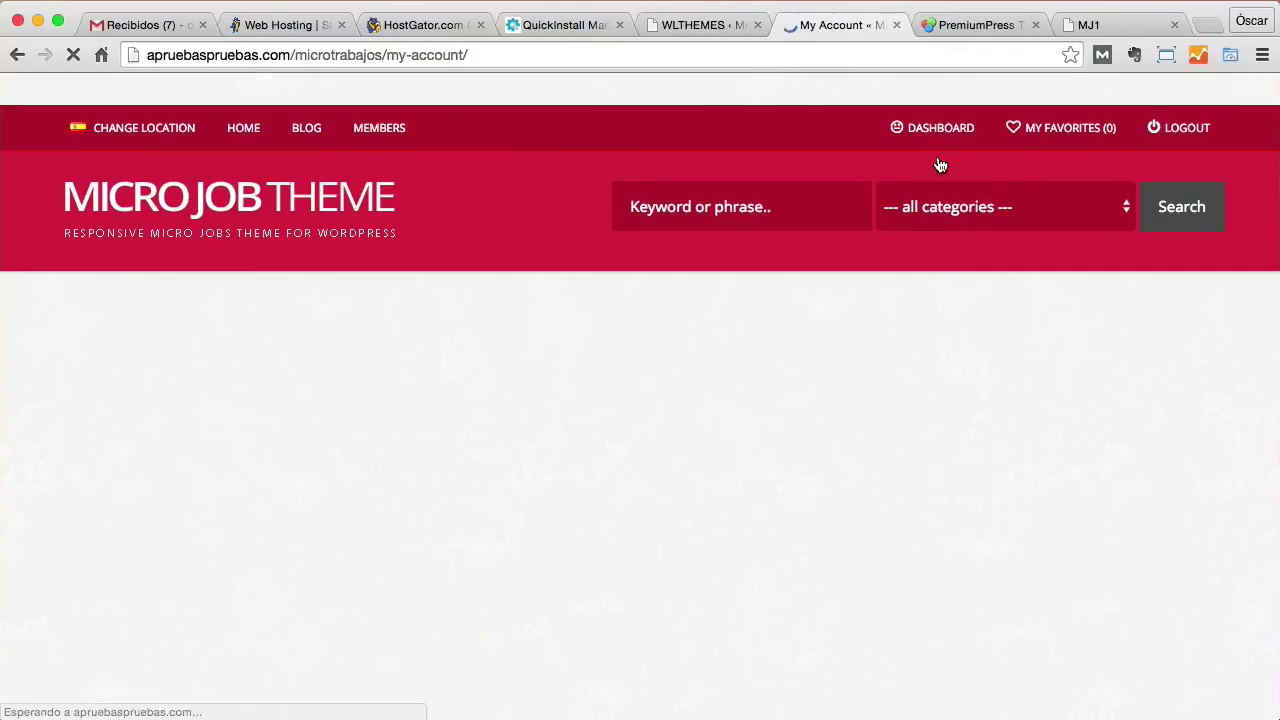
{"action": "scroll", "coordinate": [494, 403], "scroll_direction": "down", "scroll_amount": 3}
{"action": "scroll", "coordinate": [494, 403], "scroll_direction": "down", "scroll_amount": 5}
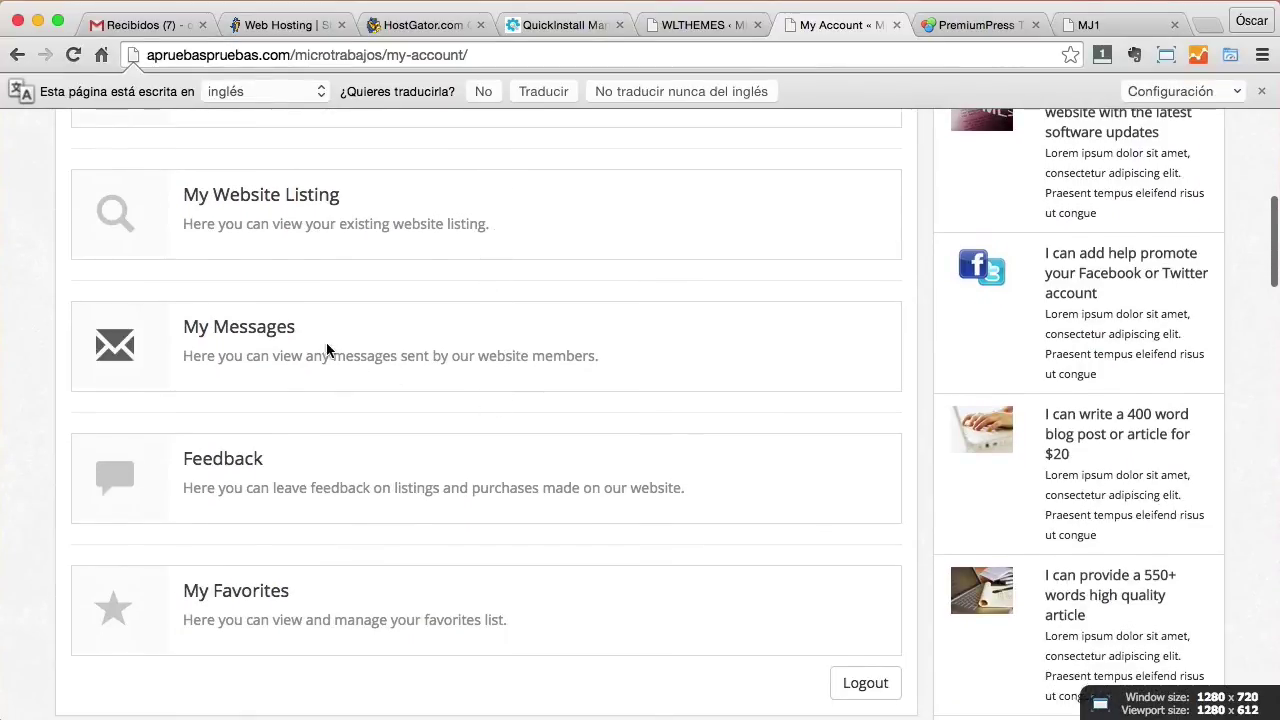
{"action": "scroll", "coordinate": [367, 341], "scroll_direction": "up", "scroll_amount": 5}
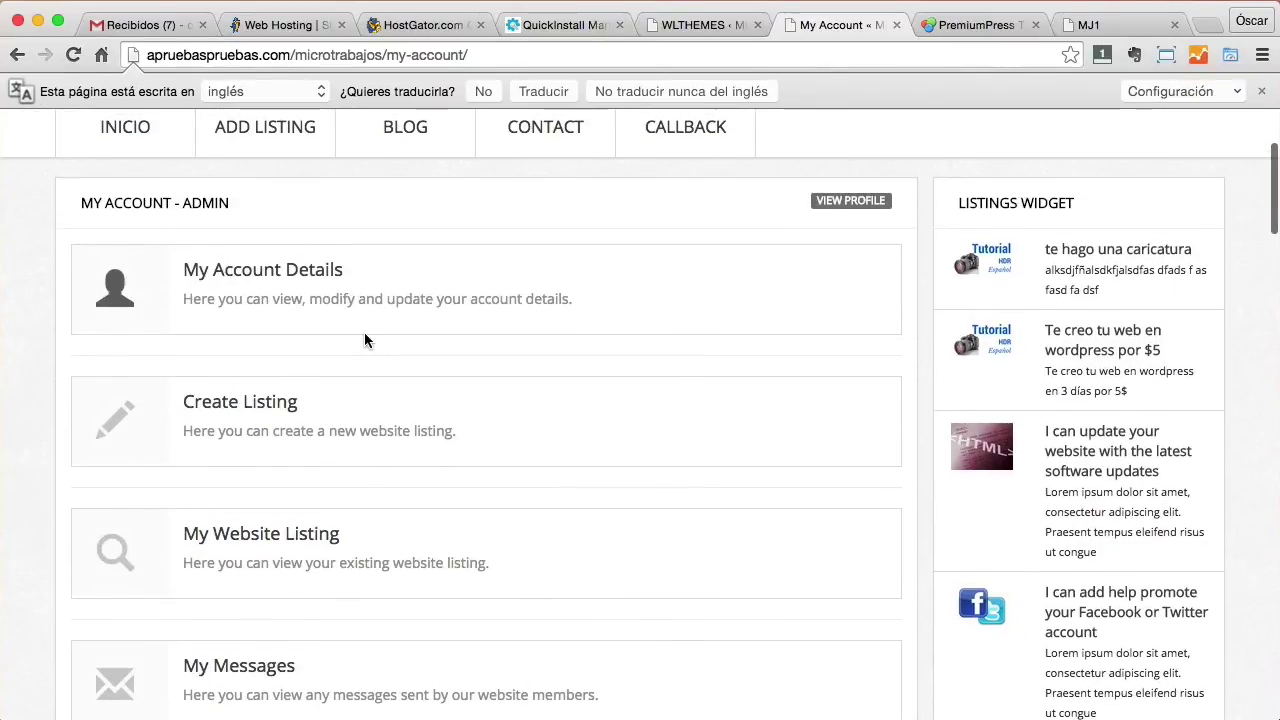
{"action": "scroll", "coordinate": [291, 525], "scroll_direction": "down", "scroll_amount": 2}
{"action": "left_click", "coordinate": [291, 515]}
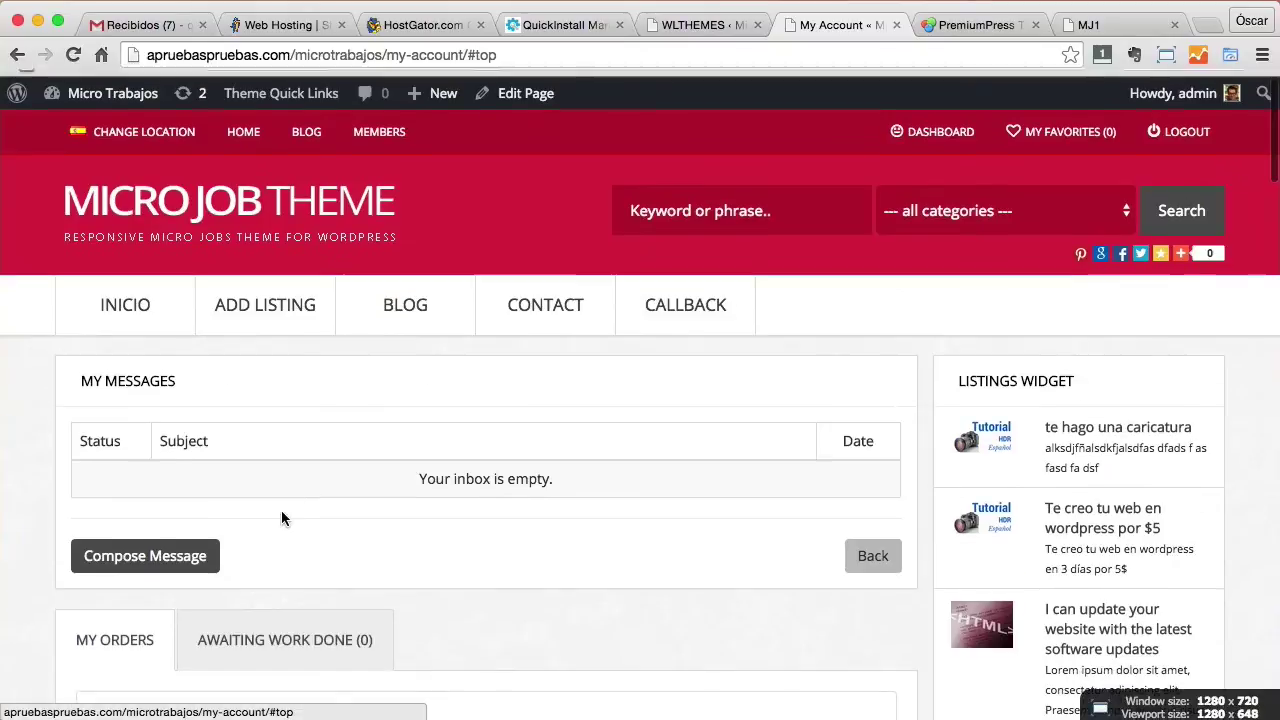
{"action": "scroll", "coordinate": [306, 509], "scroll_direction": "down", "scroll_amount": 3}
{"action": "scroll", "coordinate": [308, 512], "scroll_direction": "down", "scroll_amount": 2}
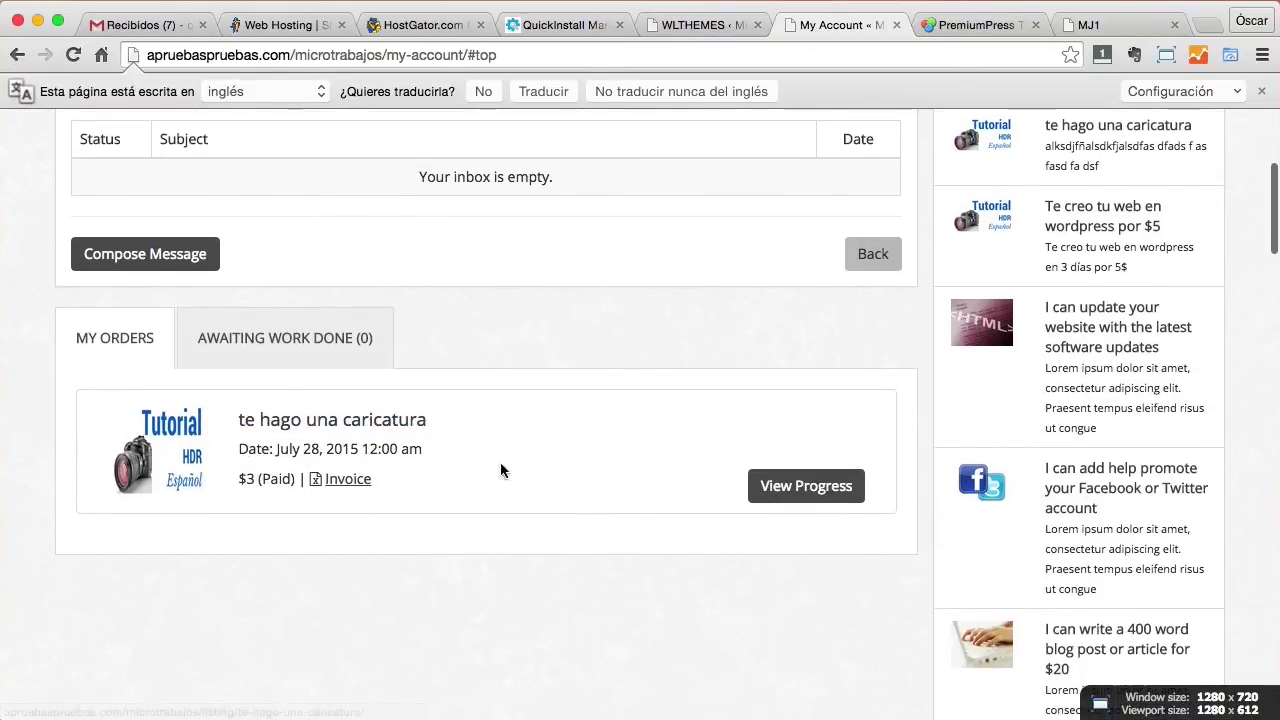
{"action": "left_click", "coordinate": [802, 489]}
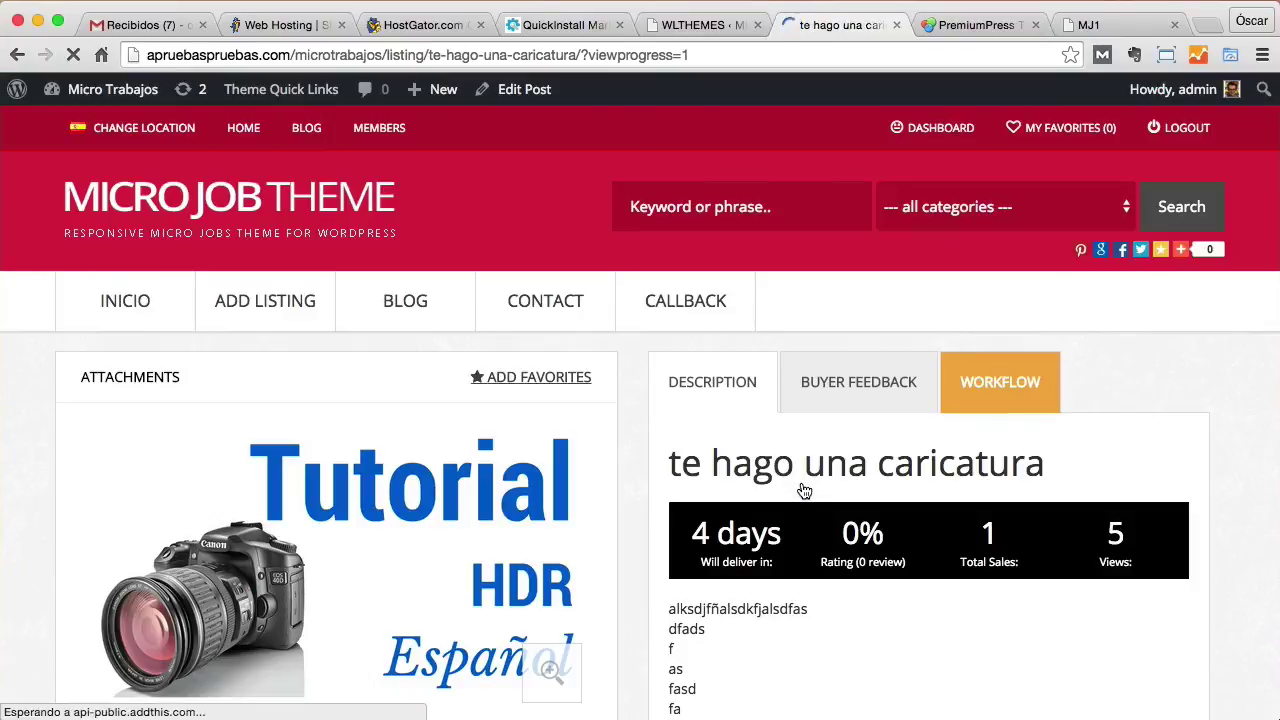
{"action": "scroll", "coordinate": [737, 478], "scroll_direction": "down", "scroll_amount": 5}
{"action": "scroll", "coordinate": [745, 470], "scroll_direction": "up", "scroll_amount": 4}
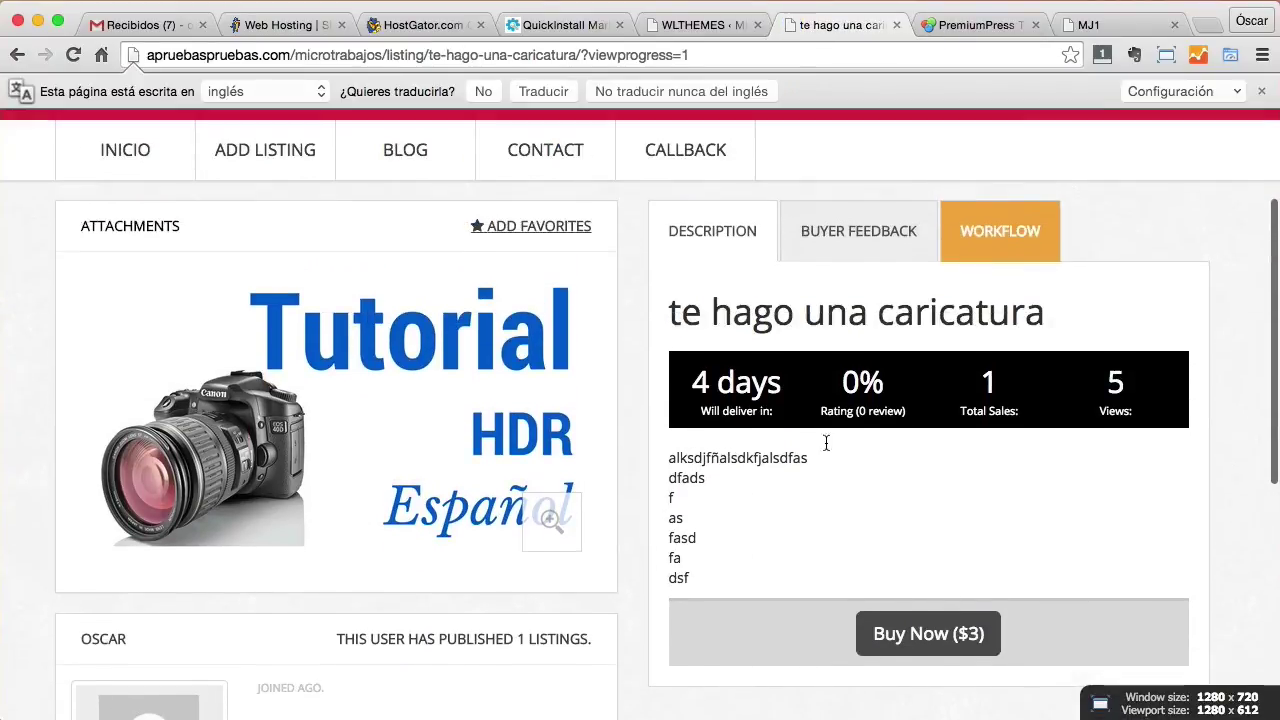
{"action": "left_click", "coordinate": [1015, 238]}
{"action": "left_click", "coordinate": [838, 524]}
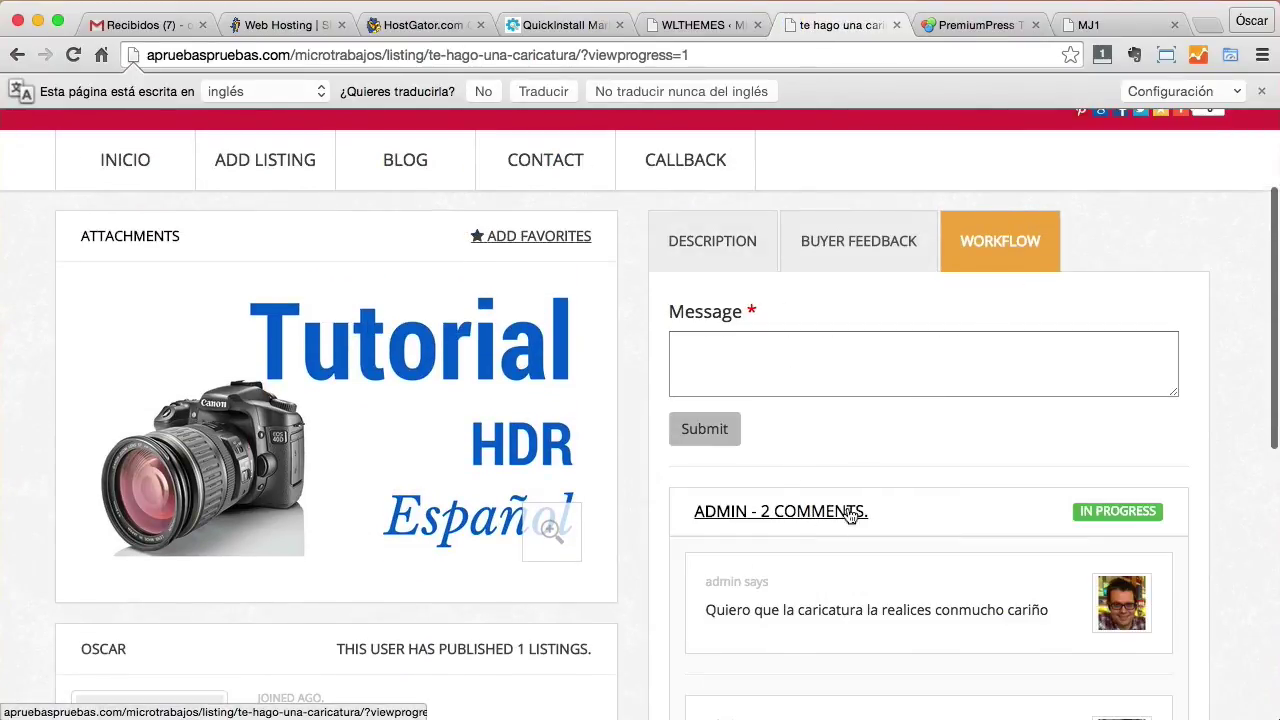
{"action": "scroll", "coordinate": [886, 517], "scroll_direction": "down", "scroll_amount": 3}
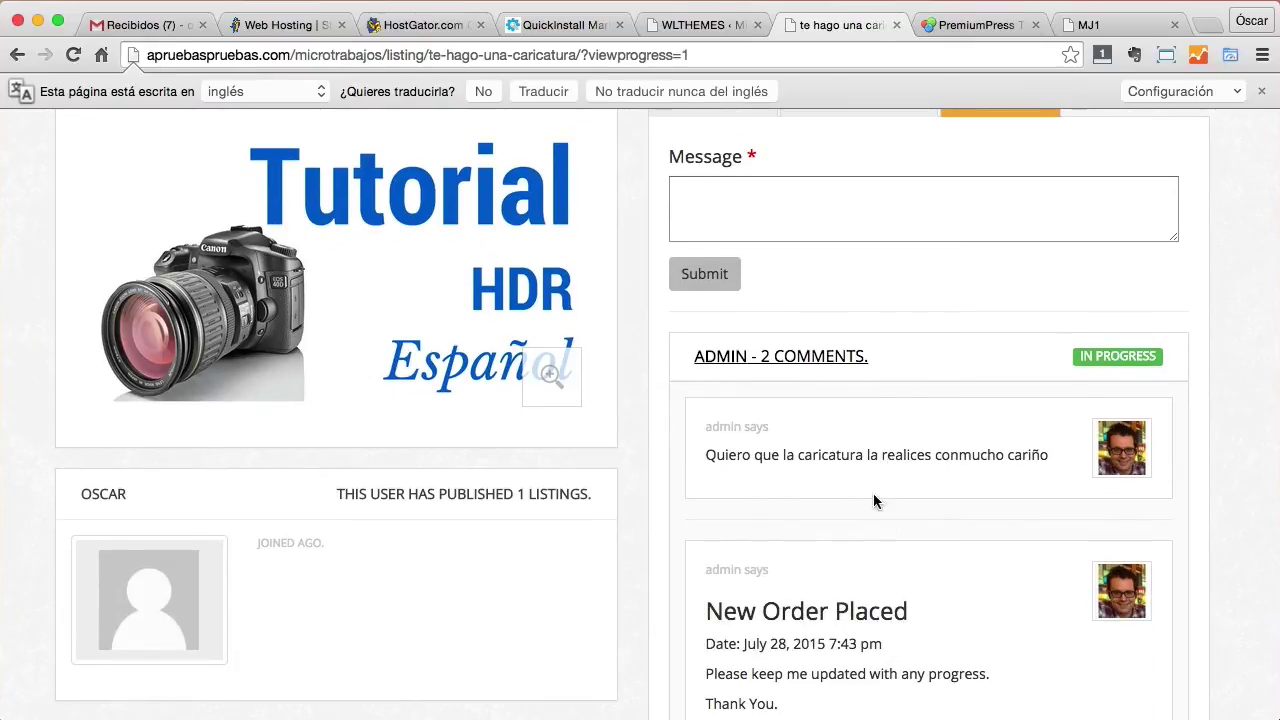
{"action": "scroll", "coordinate": [838, 290], "scroll_direction": "up", "scroll_amount": 5}
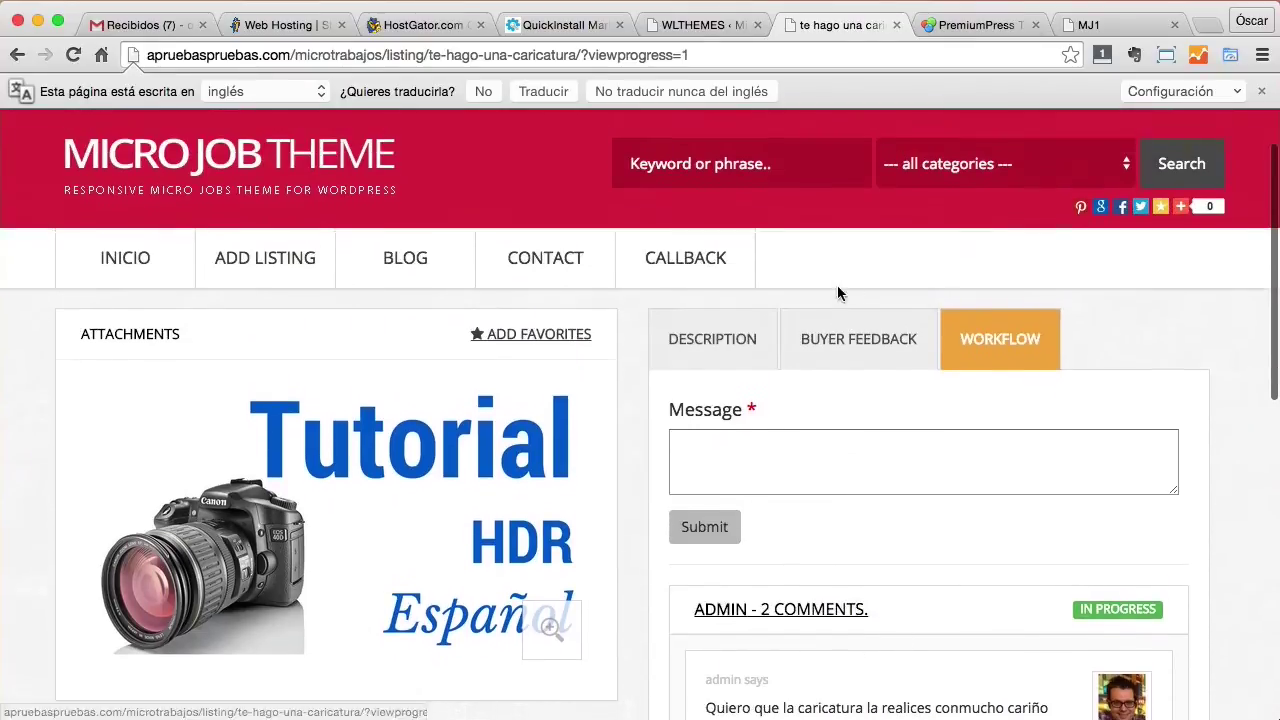
{"action": "scroll", "coordinate": [154, 294], "scroll_direction": "up", "scroll_amount": 2}
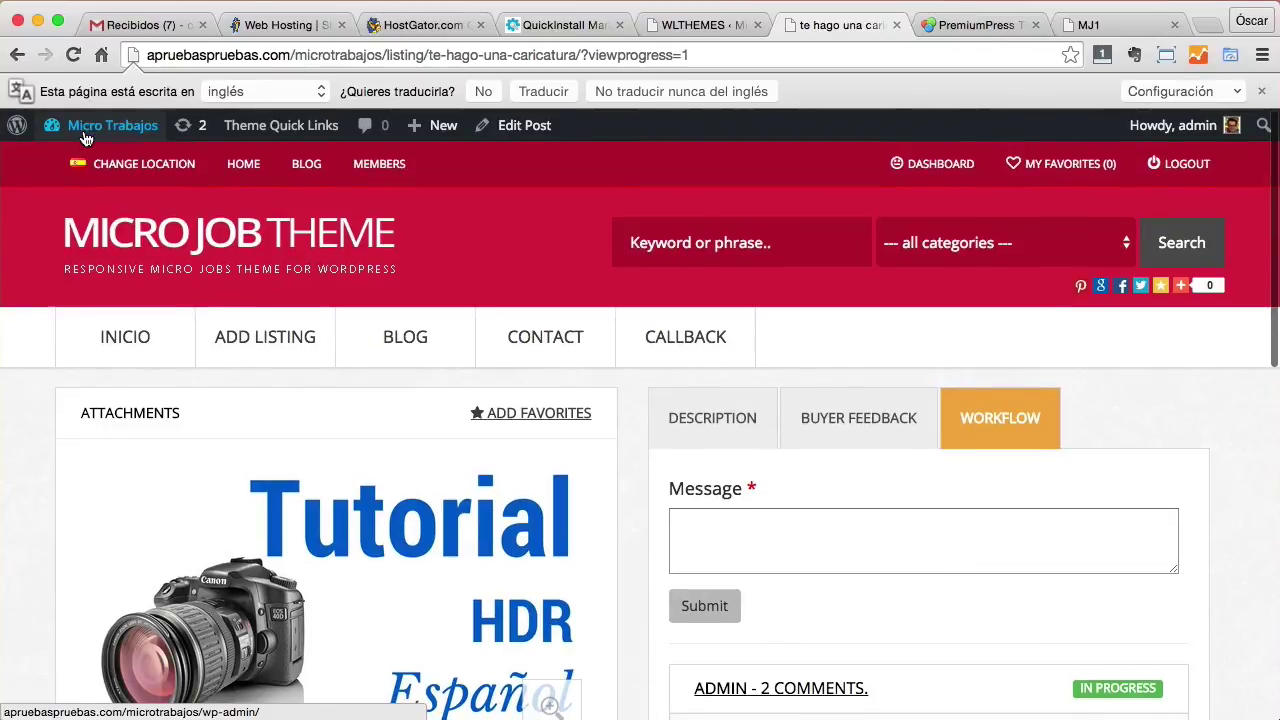
Open Theme Options > Payment Setup and expand the PayPal Standard gateway.
{"action": "mouse_move", "coordinate": [85, 138]}
{"action": "left_click", "coordinate": [82, 162]}
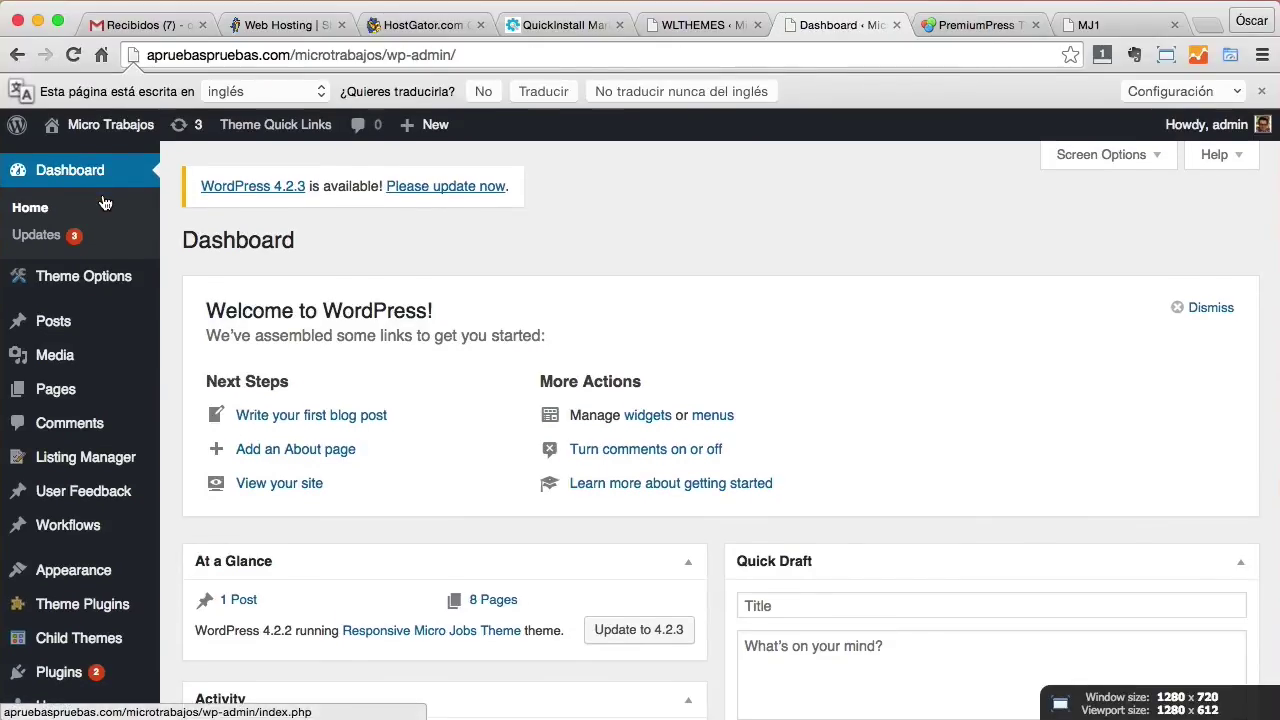
{"action": "scroll", "coordinate": [104, 203], "scroll_direction": "down", "scroll_amount": 1}
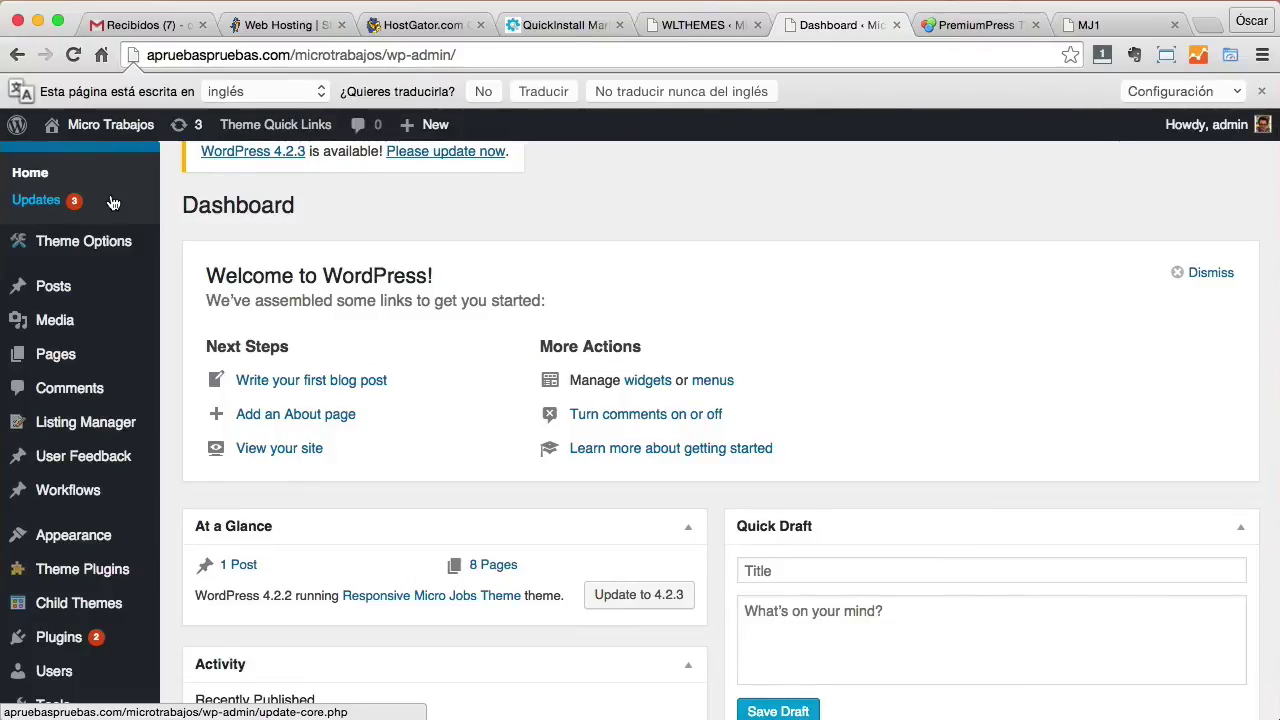
{"action": "scroll", "coordinate": [113, 203], "scroll_direction": "up", "scroll_amount": 1}
{"action": "mouse_move", "coordinate": [108, 265]}
{"action": "scroll", "coordinate": [108, 265], "scroll_direction": "down", "scroll_amount": 1}
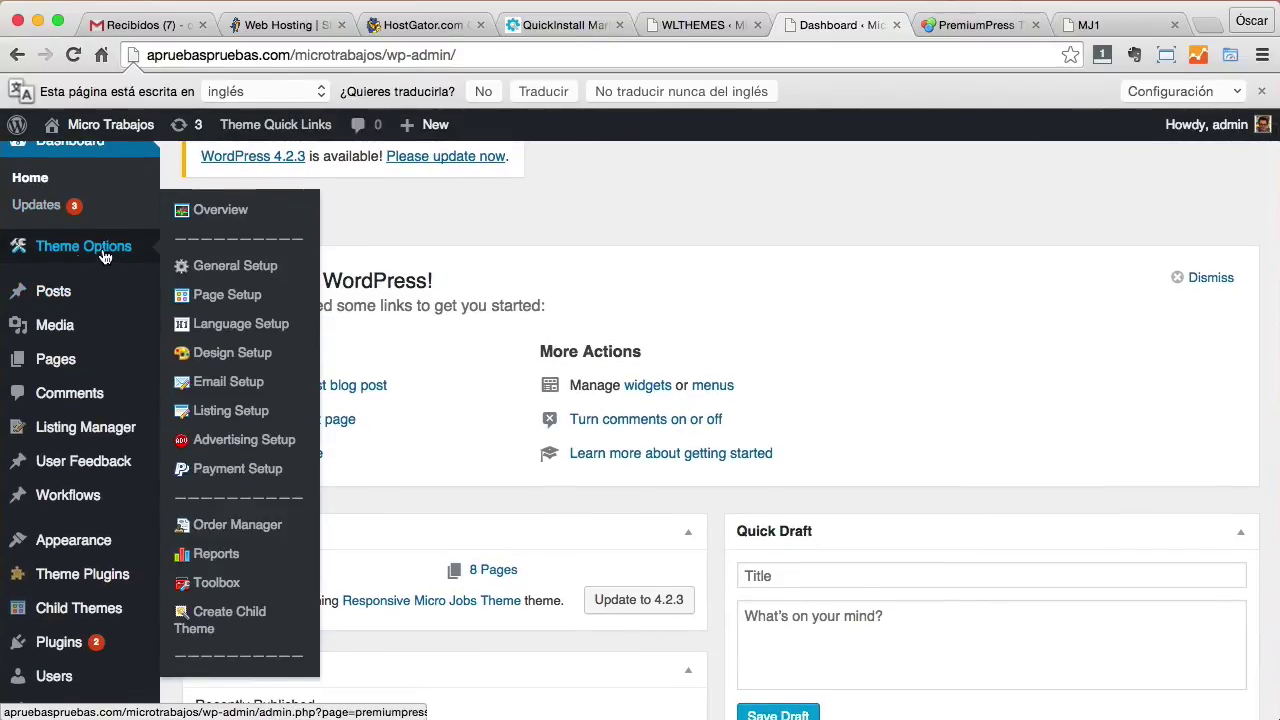
{"action": "left_click", "coordinate": [222, 472]}
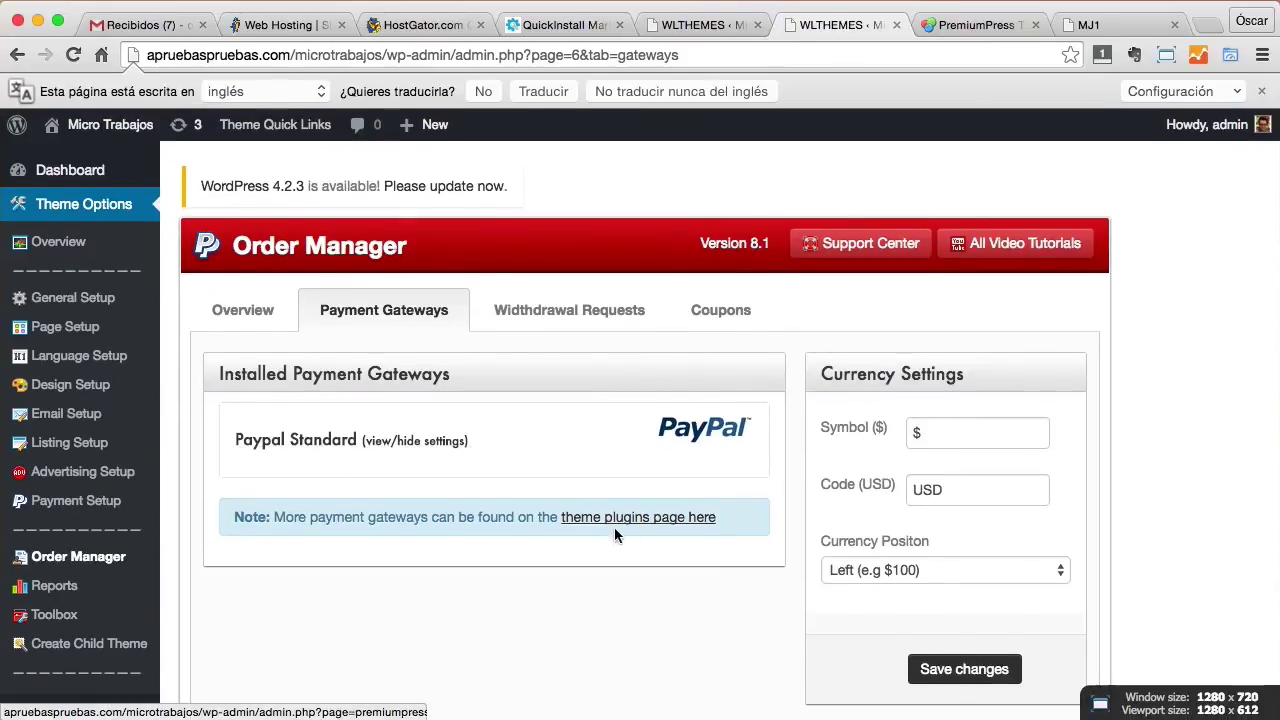
{"action": "left_click", "coordinate": [690, 440]}
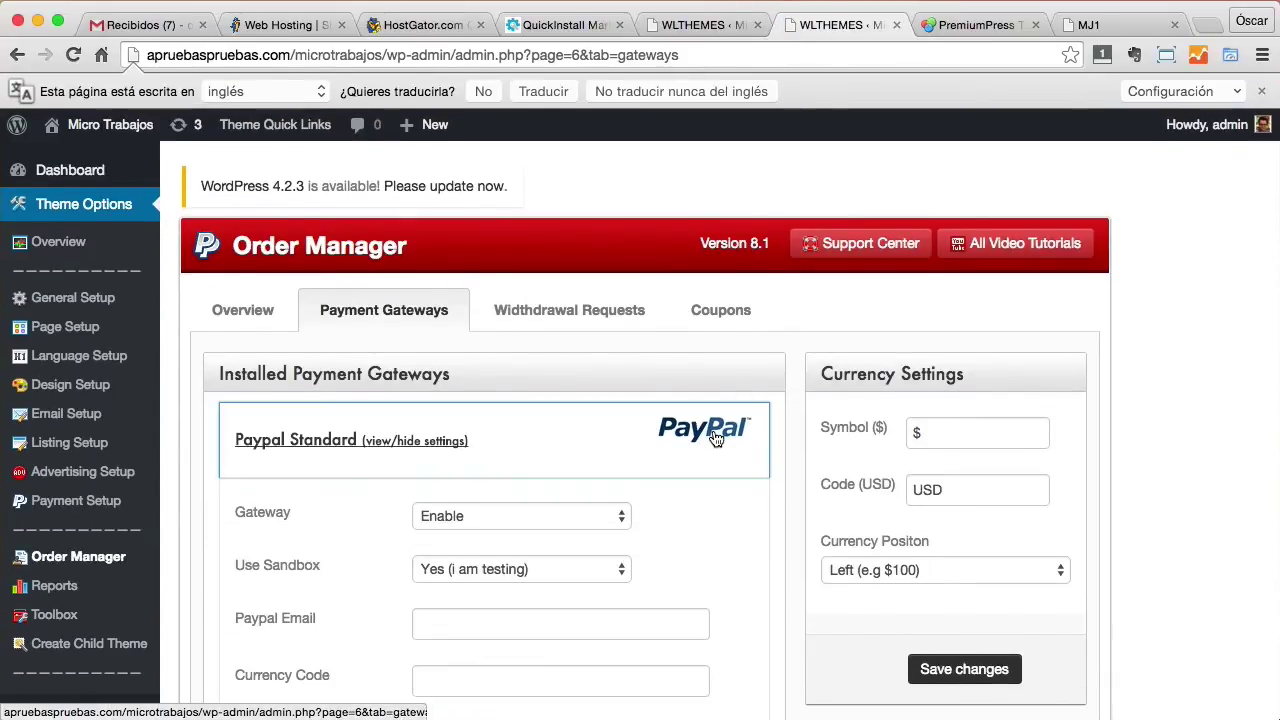
{"action": "scroll", "coordinate": [607, 448], "scroll_direction": "down", "scroll_amount": 3}
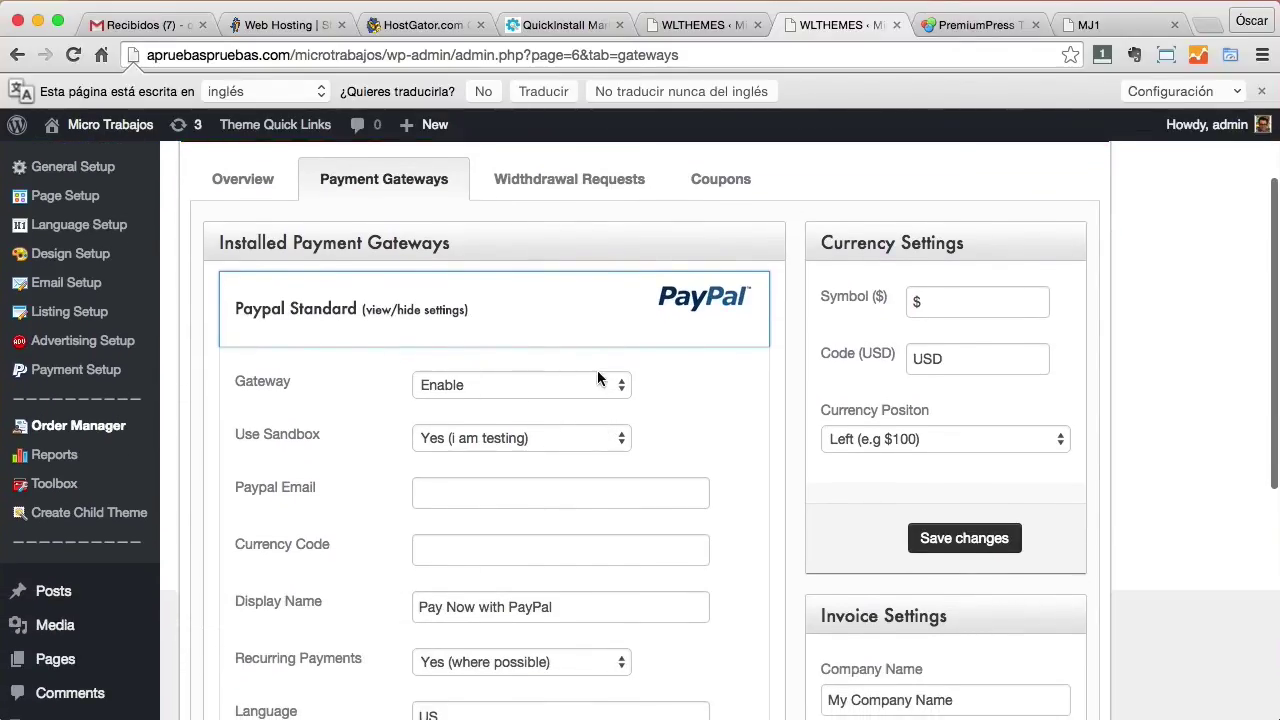
Set Use Sandbox to No and the currency code to EUR.
{"action": "left_click", "coordinate": [472, 386]}
{"action": "left_click", "coordinate": [590, 438]}
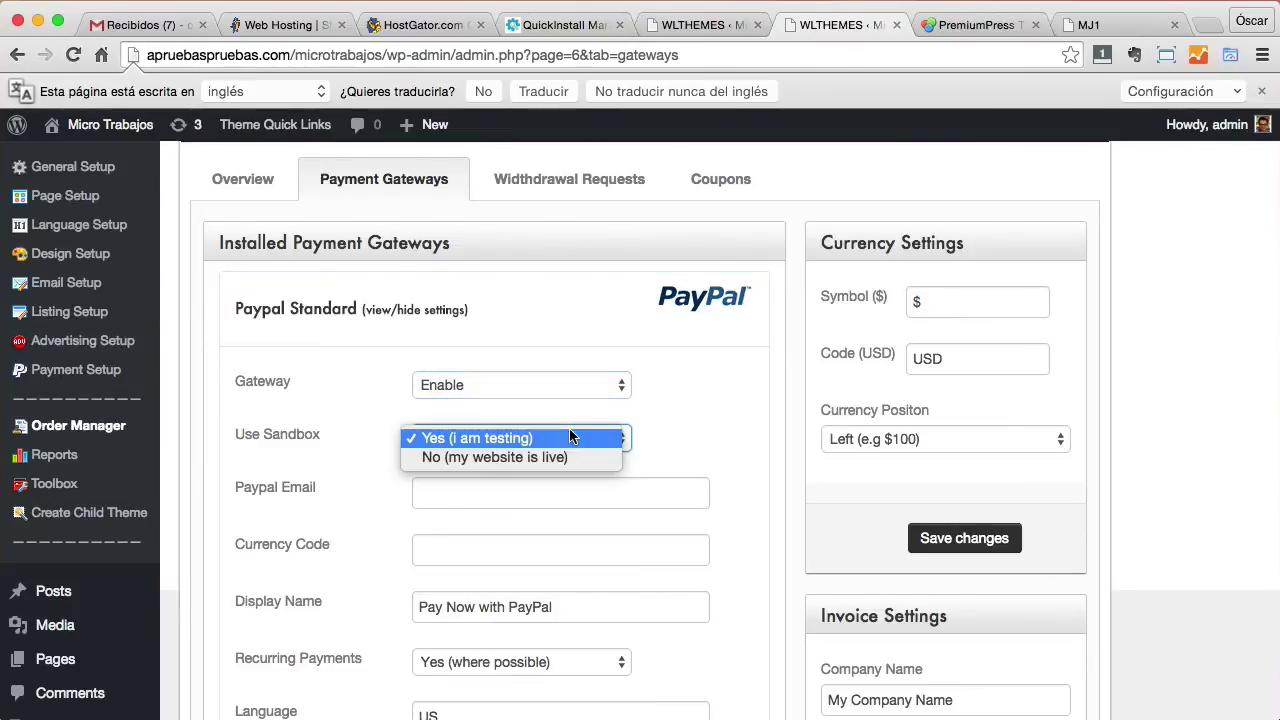
{"action": "left_click", "coordinate": [527, 457]}
{"action": "left_click", "coordinate": [492, 497]}
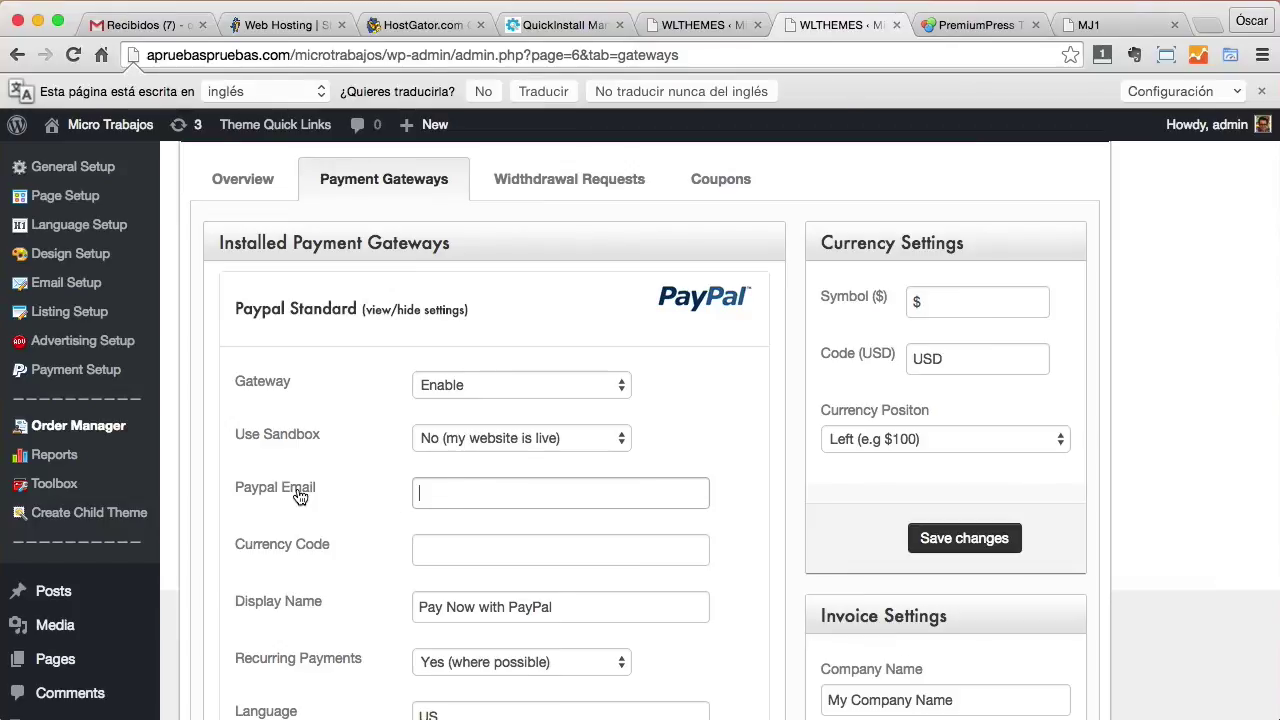
{"action": "left_click", "coordinate": [447, 555]}
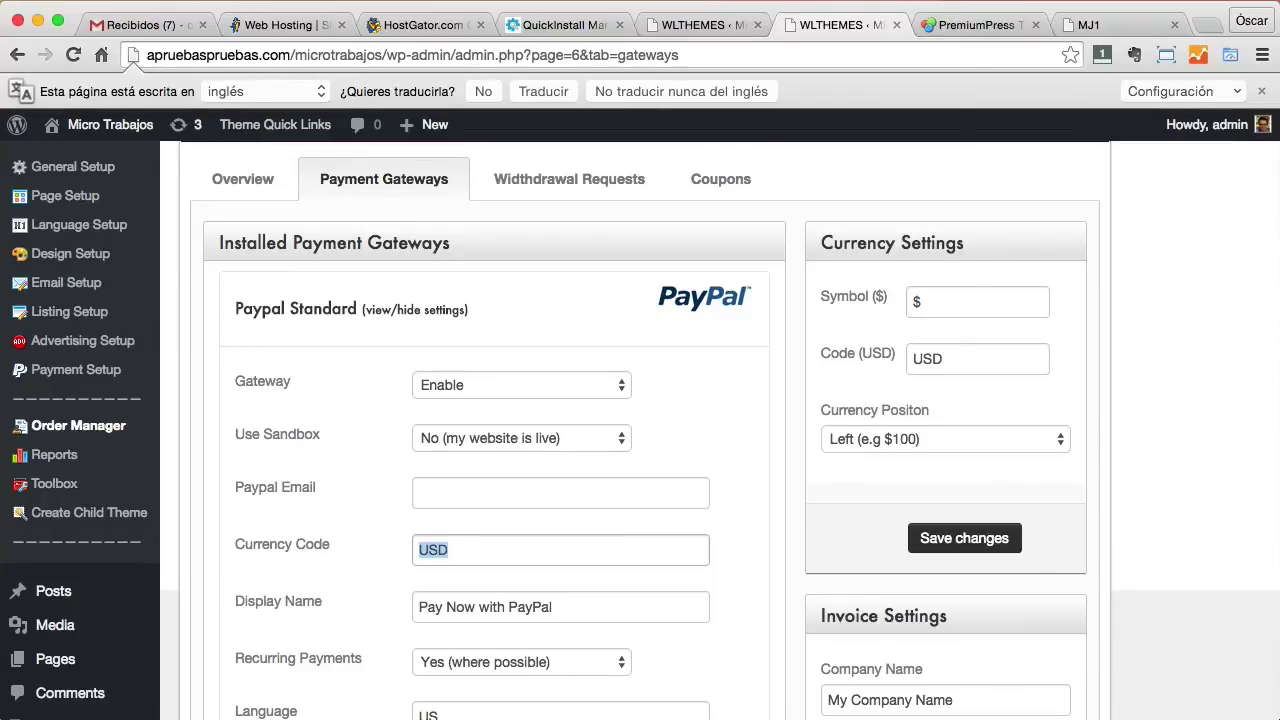
{"action": "scroll", "coordinate": [466, 591], "scroll_direction": "down", "scroll_amount": 2}
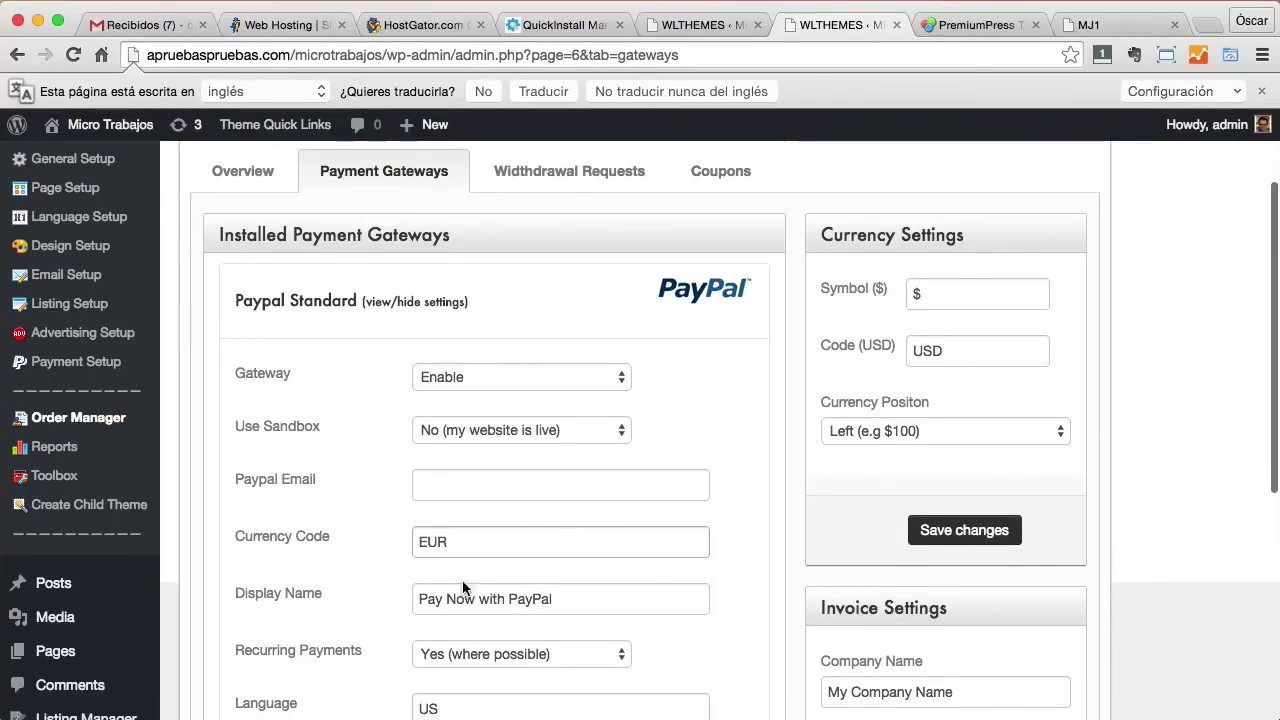
Change the PayPal language from US to ES and keep recurring payments at Yes.
{"action": "left_click", "coordinate": [405, 678]}
{"action": "double_click", "coordinate": [405, 678]}
{"action": "type", "text": "ES"}
{"action": "scroll", "coordinate": [446, 628], "scroll_direction": "down", "scroll_amount": 1}
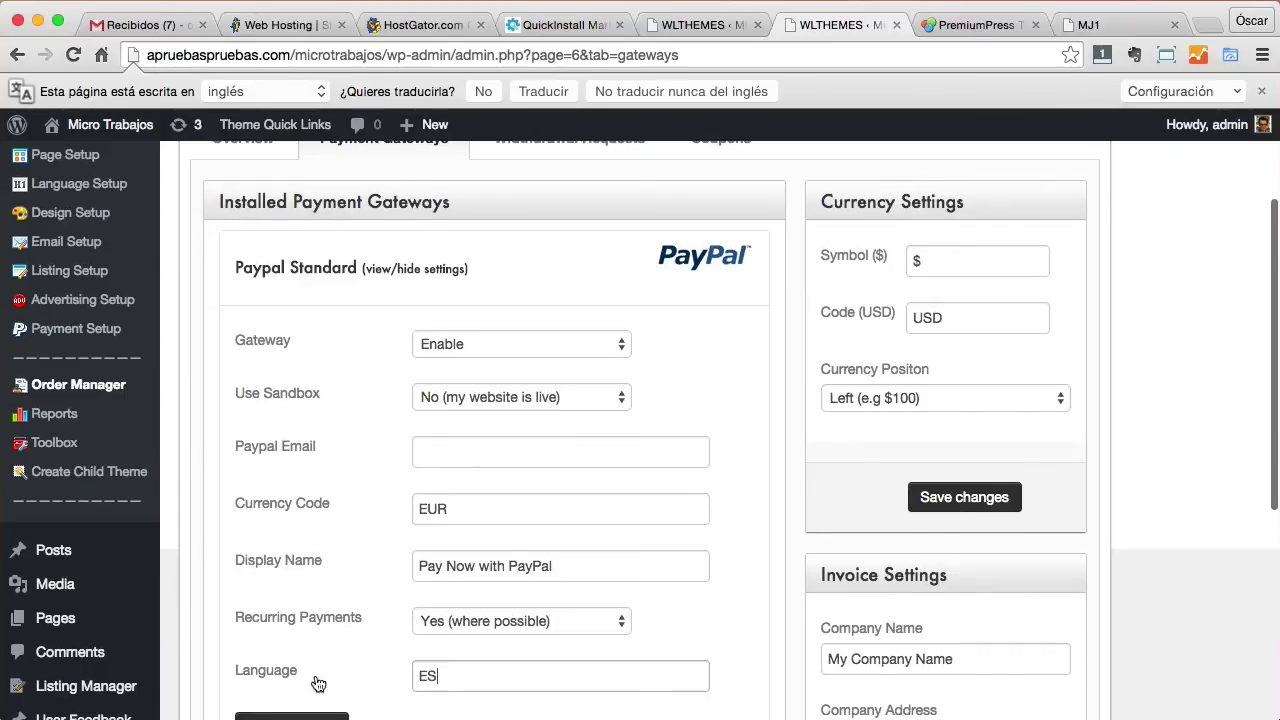
{"action": "left_click", "coordinate": [477, 614]}
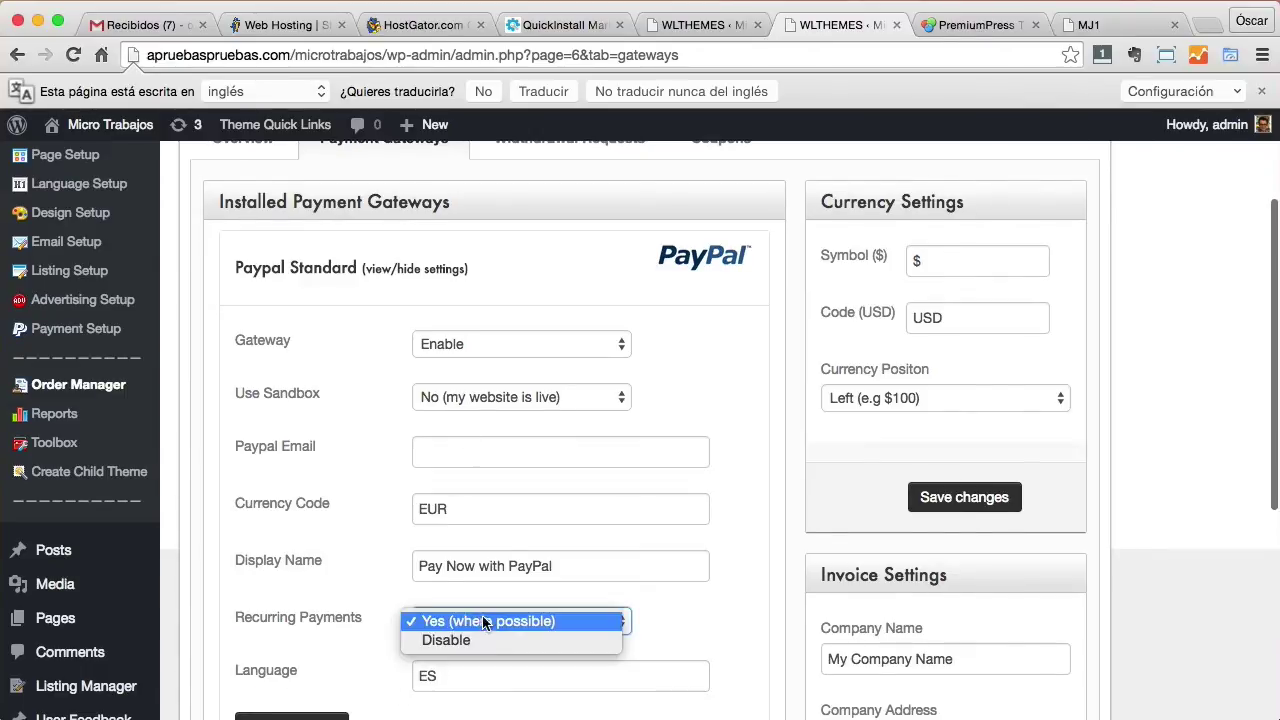
{"action": "left_click", "coordinate": [743, 524]}
{"action": "scroll", "coordinate": [743, 520], "scroll_direction": "down", "scroll_amount": 1}
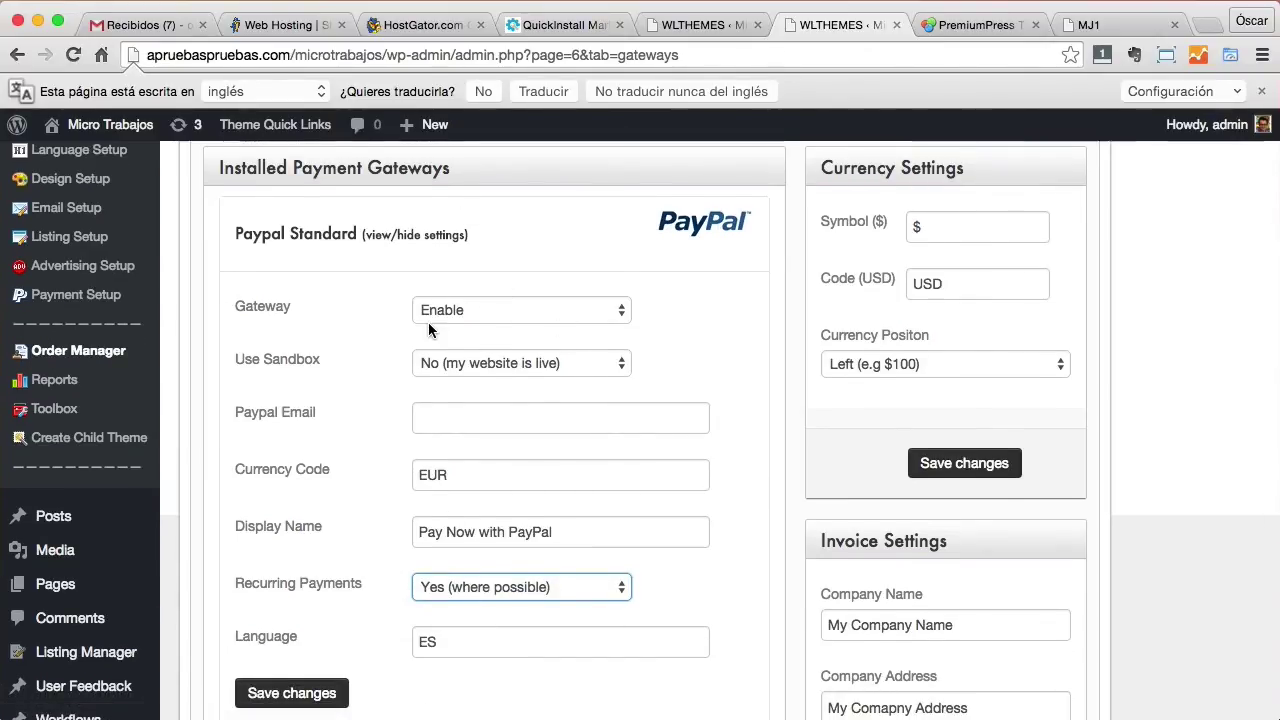
{"action": "scroll", "coordinate": [430, 325], "scroll_direction": "up", "scroll_amount": 5}
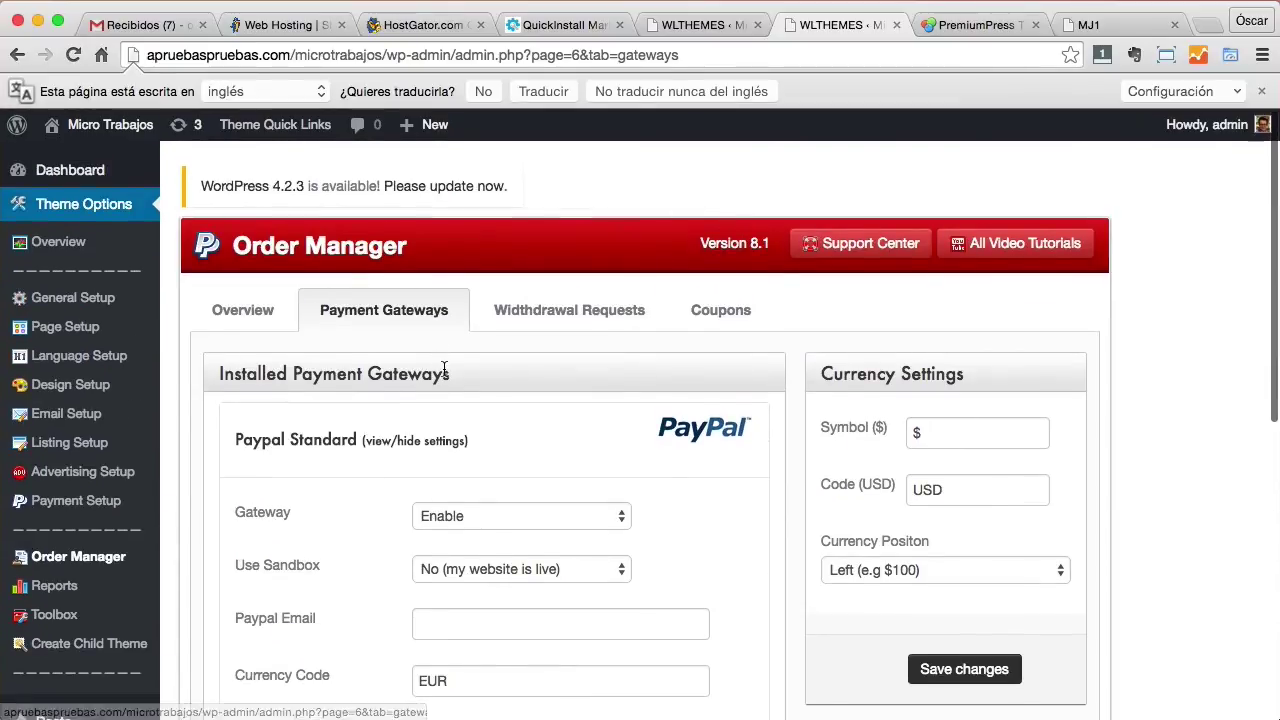
Open Language Setup and review the empty Button Translations fields for Add, Edit and Delete.
{"action": "left_click", "coordinate": [80, 361]}
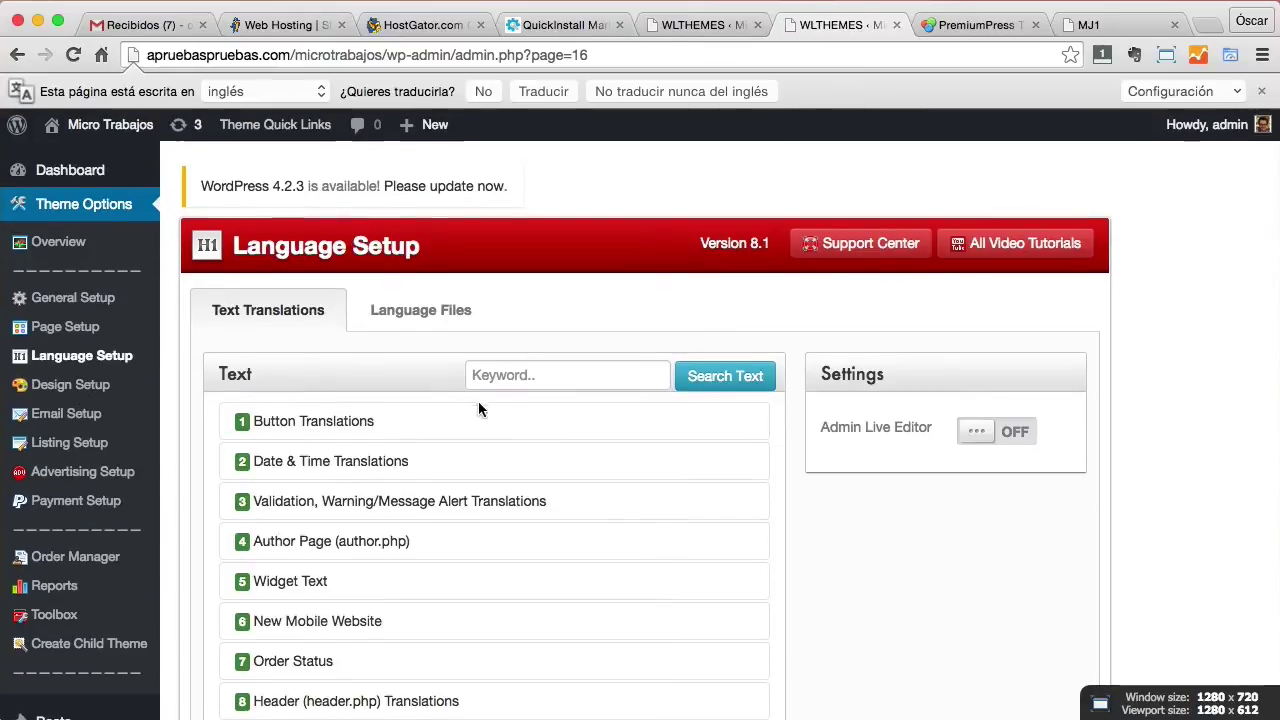
{"action": "left_click", "coordinate": [522, 428]}
{"action": "scroll", "coordinate": [523, 425], "scroll_direction": "down", "scroll_amount": 5}
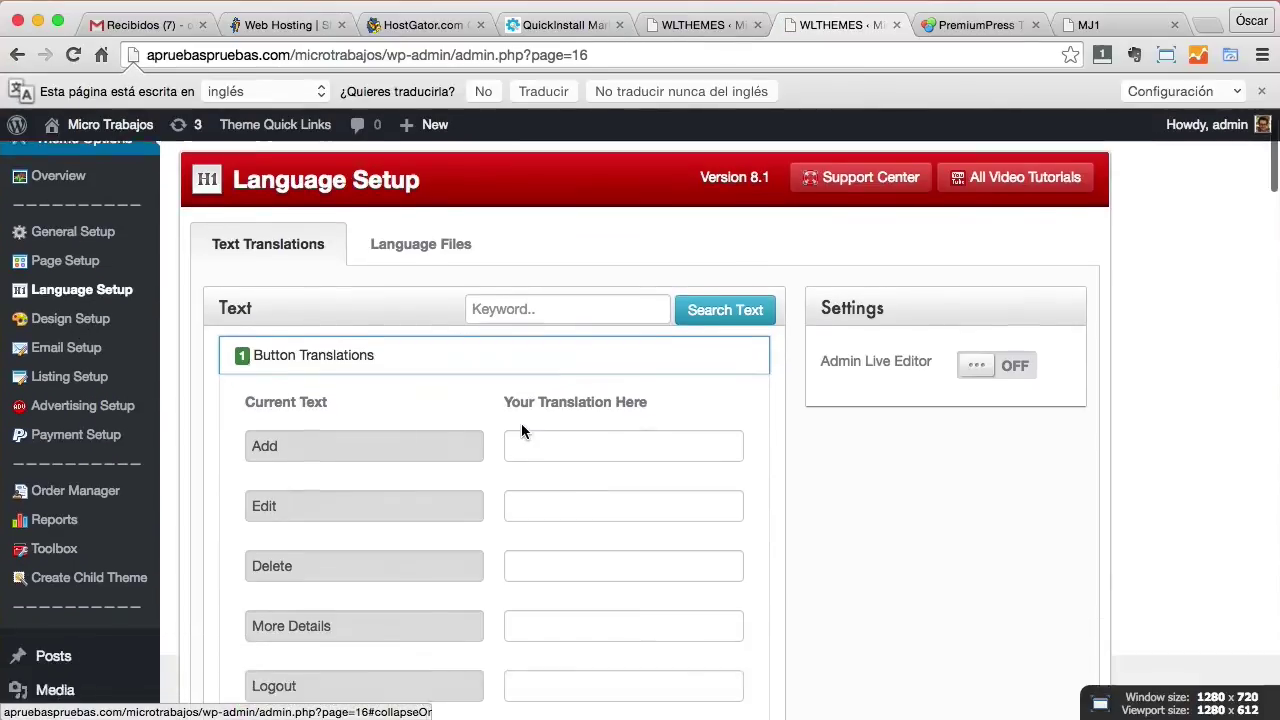
{"action": "scroll", "coordinate": [558, 348], "scroll_direction": "down", "scroll_amount": 15}
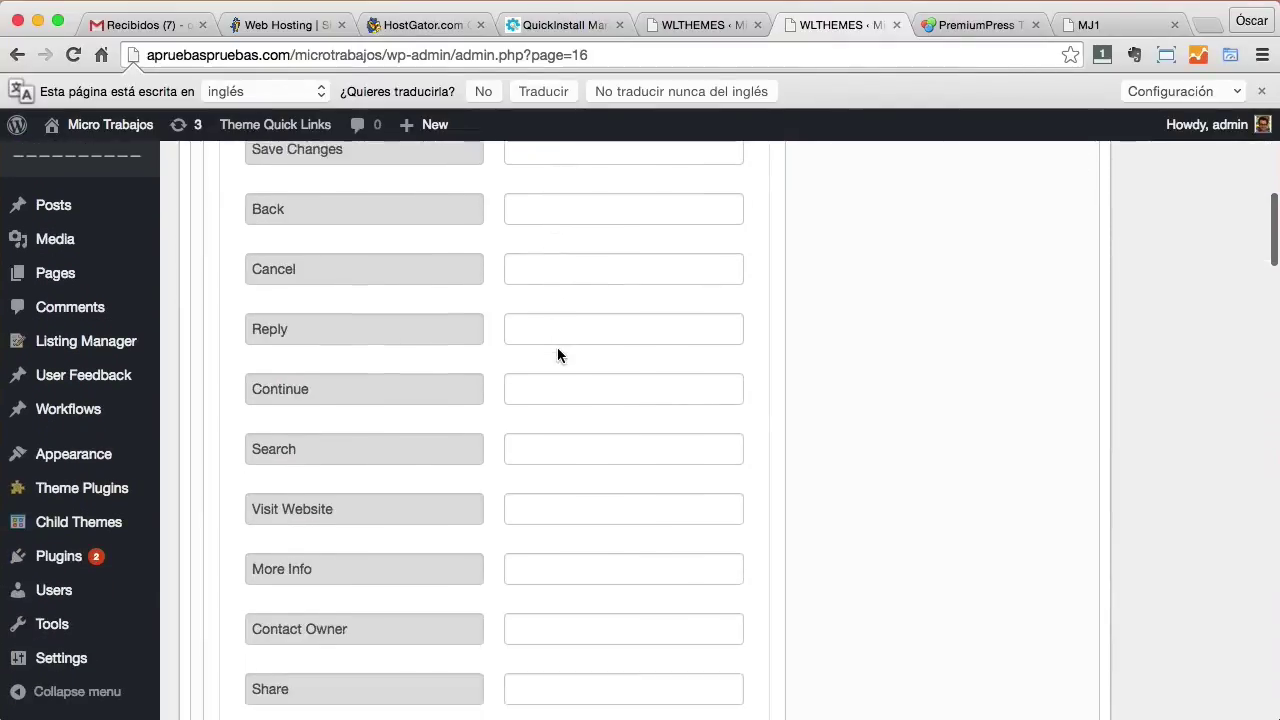
{"action": "scroll", "coordinate": [557, 354], "scroll_direction": "down", "scroll_amount": 10}
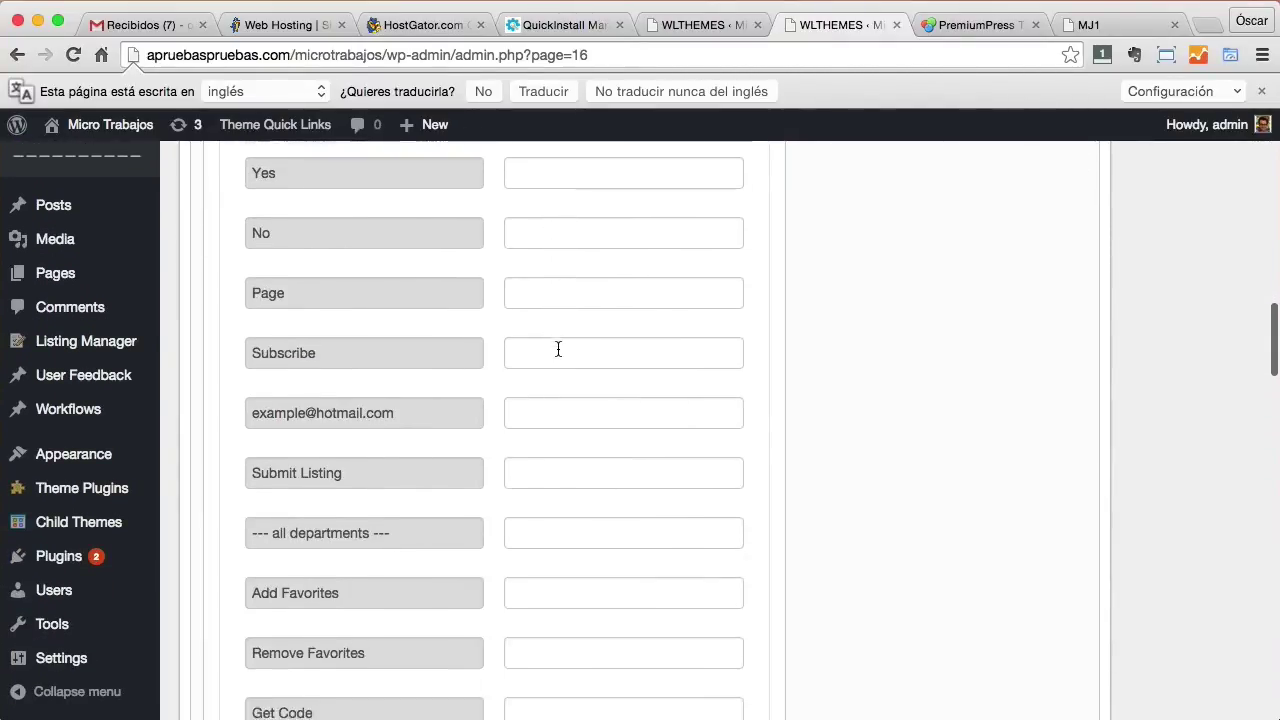
{"action": "scroll", "coordinate": [557, 354], "scroll_direction": "up", "scroll_amount": 10}
{"action": "scroll", "coordinate": [558, 348], "scroll_direction": "up", "scroll_amount": 12}
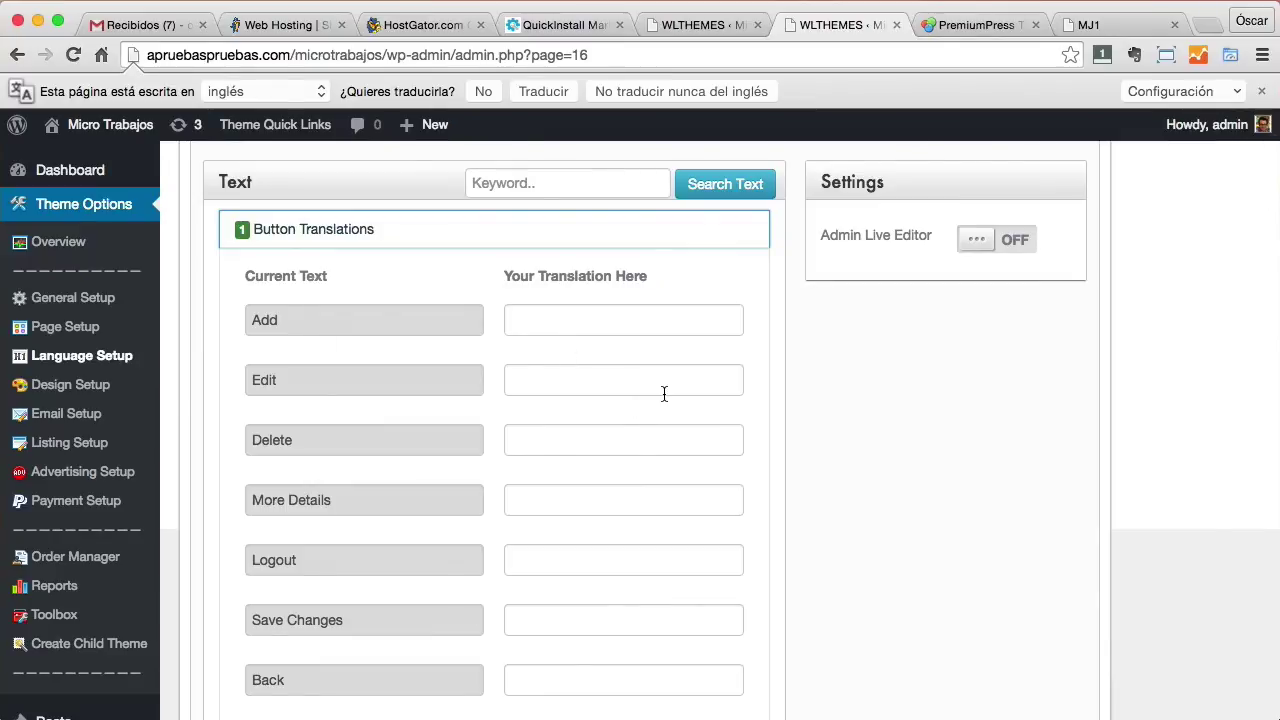
{"action": "scroll", "coordinate": [664, 393], "scroll_direction": "down", "scroll_amount": 2}
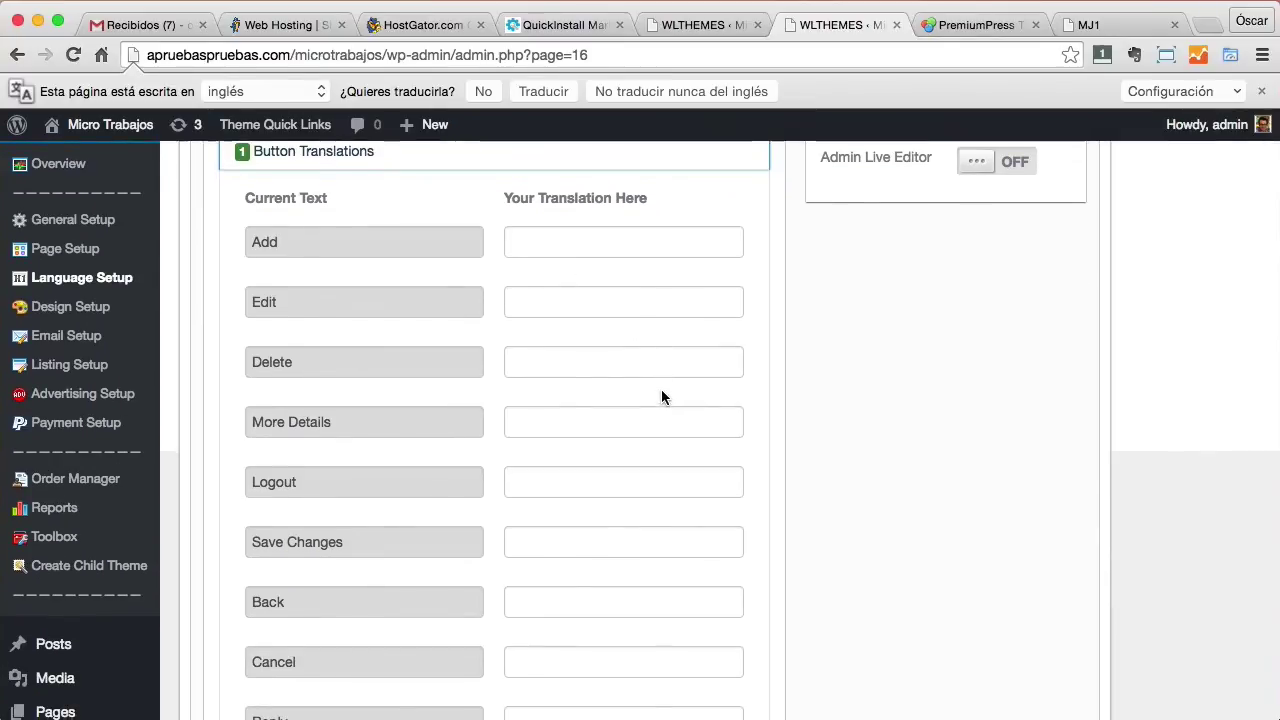
{"action": "scroll", "coordinate": [660, 394], "scroll_direction": "up", "scroll_amount": 6}
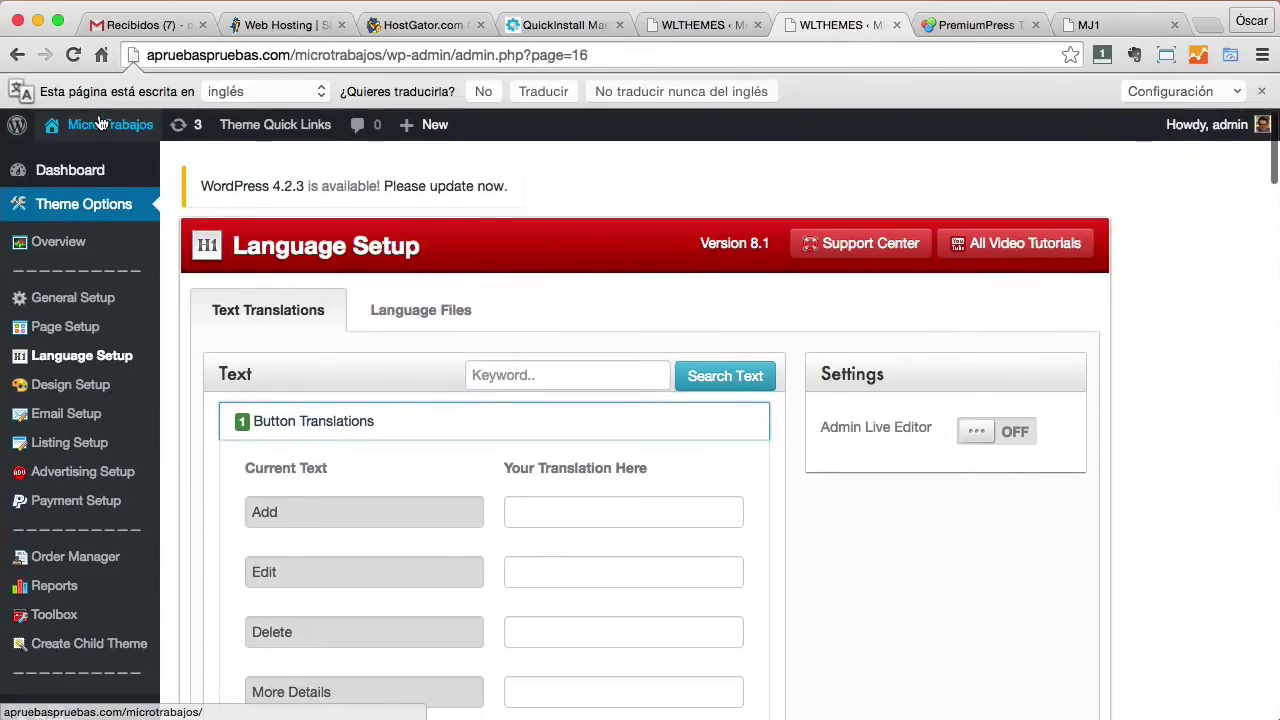
Visit the public site and browse the job listings, including 'te hago una caricatura' for $3.
{"action": "mouse_move", "coordinate": [100, 124]}
{"action": "left_click", "coordinate": [90, 172]}
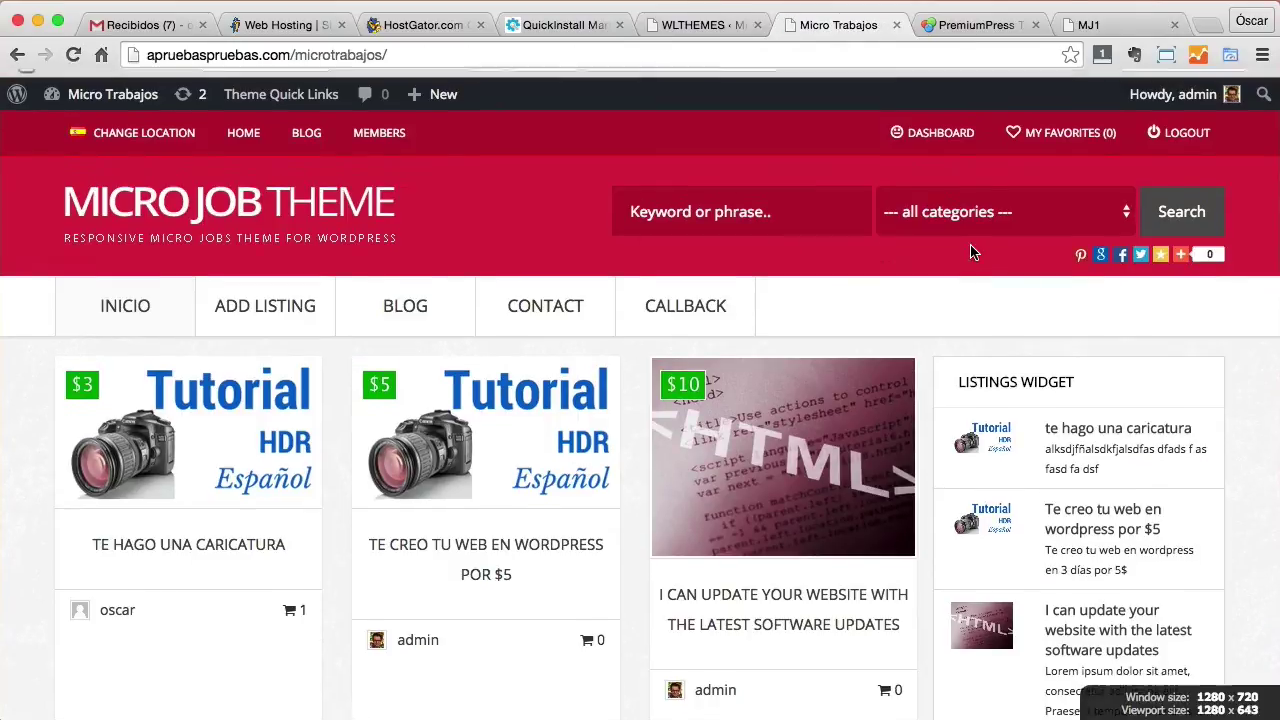
{"action": "scroll", "coordinate": [970, 252], "scroll_direction": "down", "scroll_amount": 5}
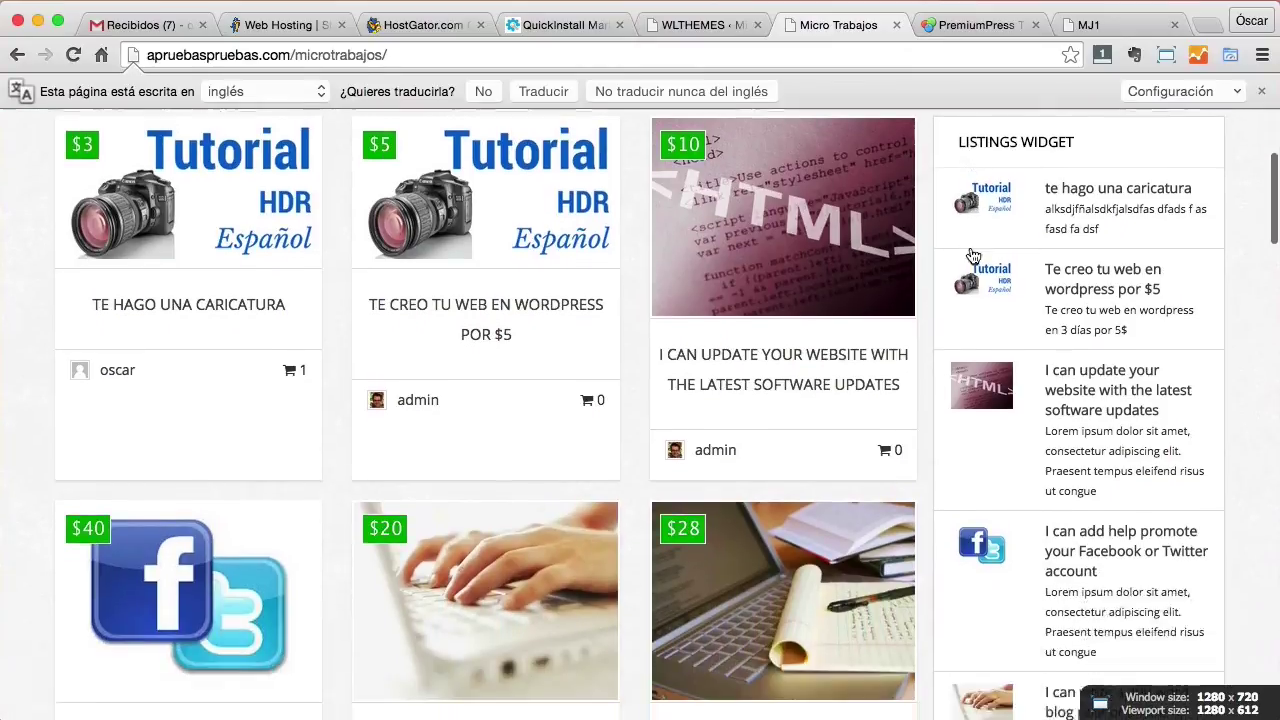
{"action": "scroll", "coordinate": [970, 255], "scroll_direction": "down", "scroll_amount": 5}
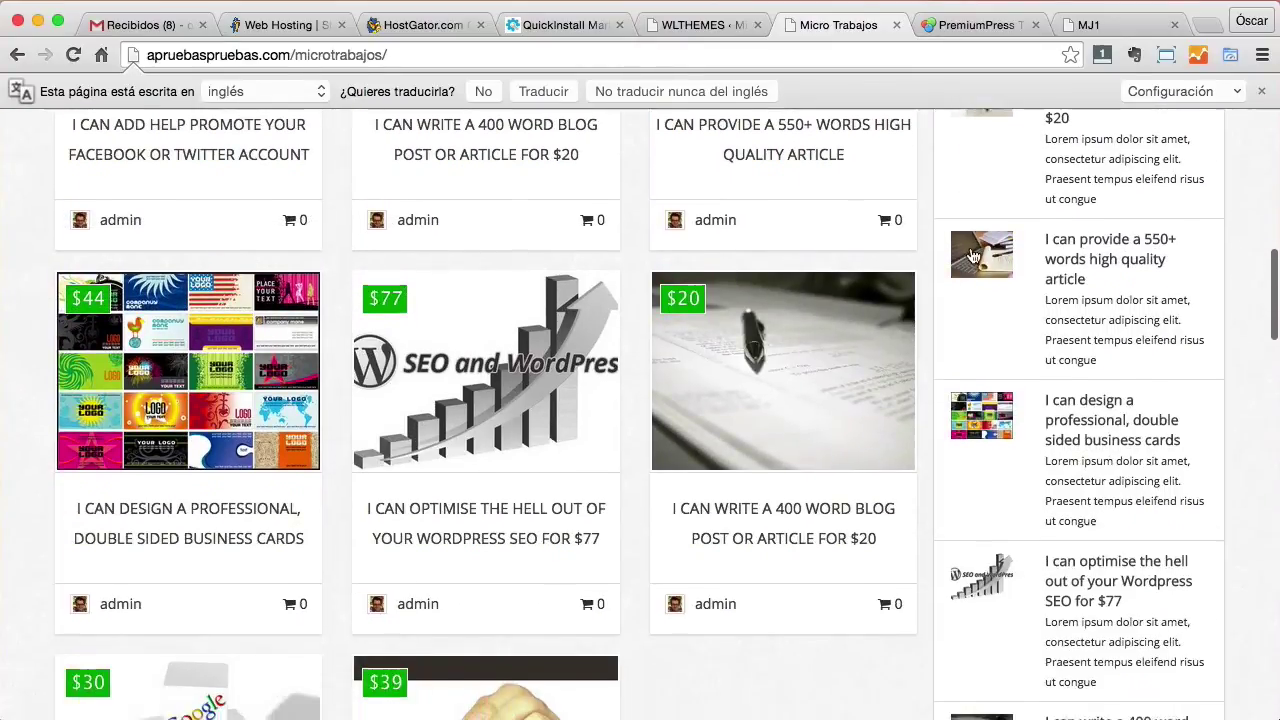
{"action": "scroll", "coordinate": [970, 250], "scroll_direction": "down", "scroll_amount": 3}
{"action": "scroll", "coordinate": [965, 250], "scroll_direction": "up", "scroll_amount": 10}
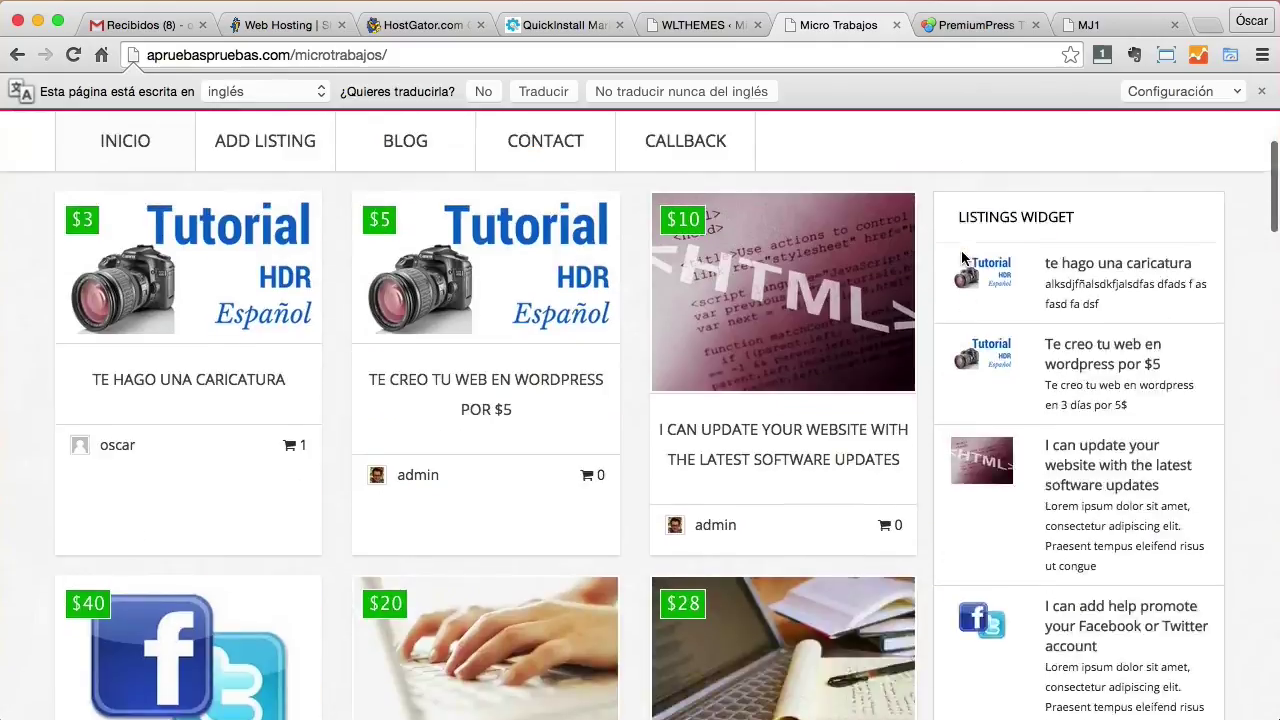